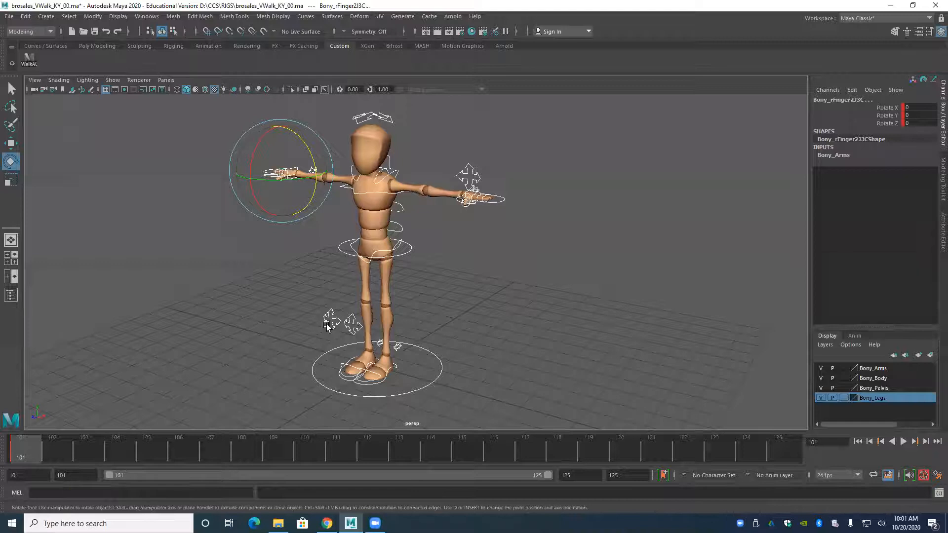
Select the character's root control at the hips and examine its Move handles and standing pose from the side and front.
mouse_move(385, 295)
alt+mouse_down()
mouse_move(366, 302)
mouse_move(444, 298)
mouse_move(331, 297)
mouse_move(384, 298)
alt+mouse_up()
alt+drag(269, 317, 326, 320)
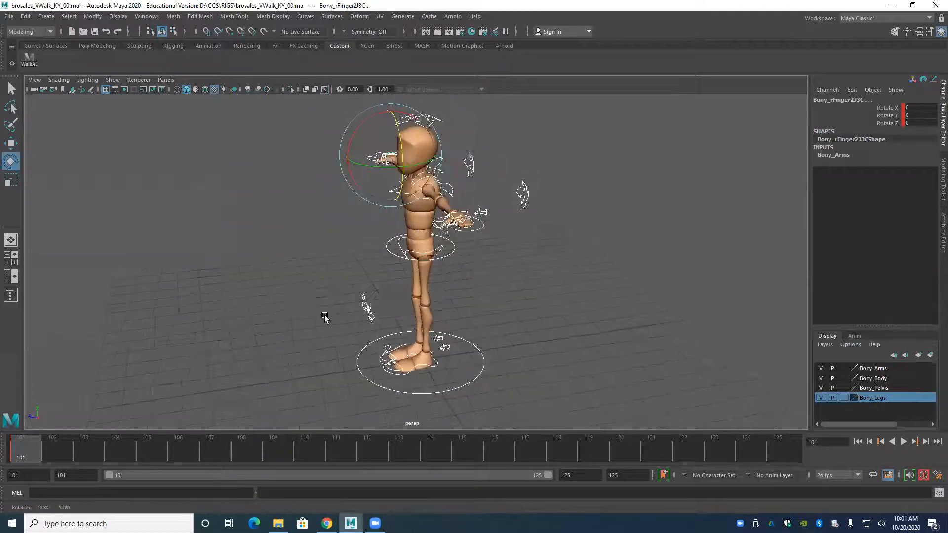
click(390, 275)
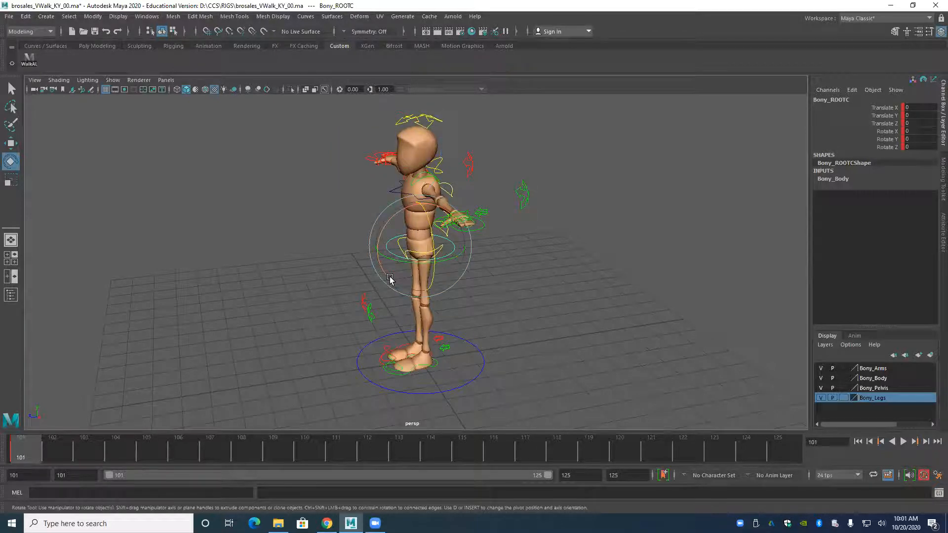
key(w)
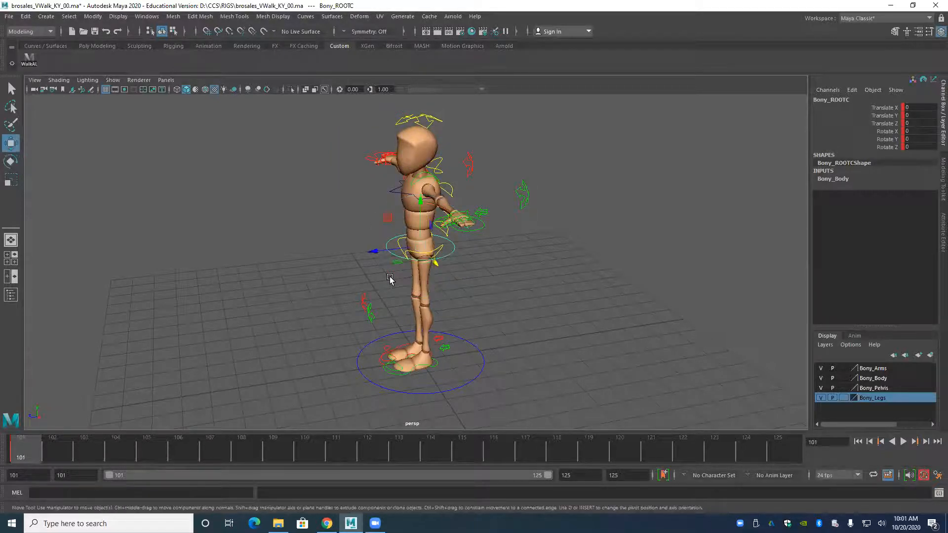
alt+drag(335, 301, 313, 296)
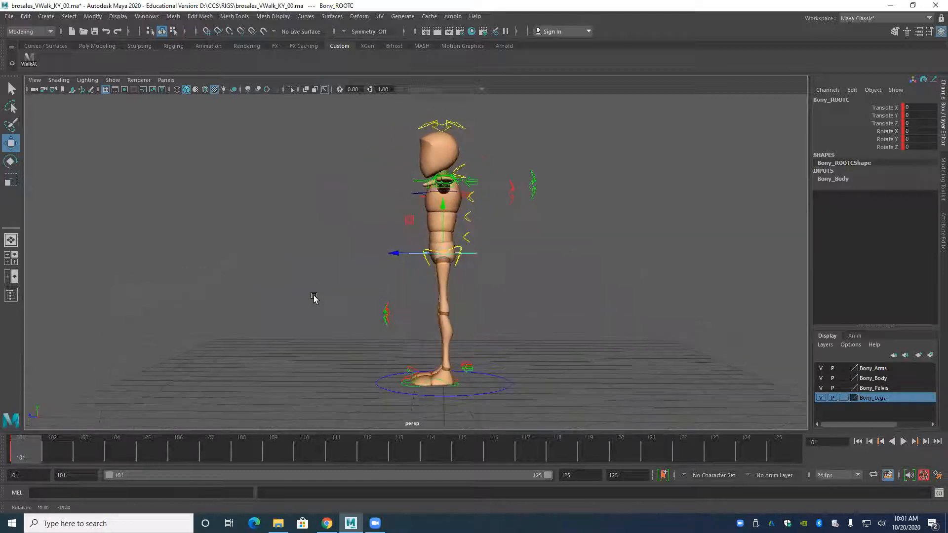
click(391, 254)
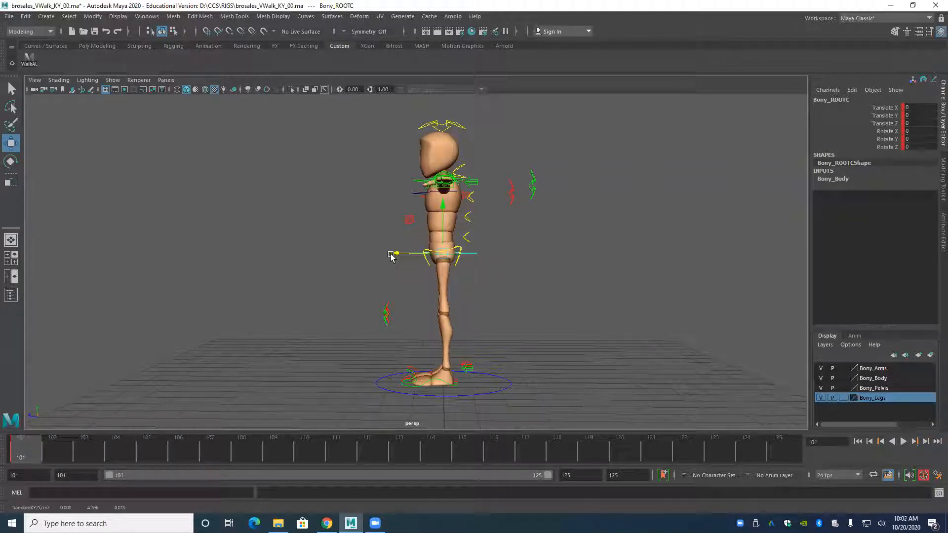
alt+drag(364, 356, 385, 261)
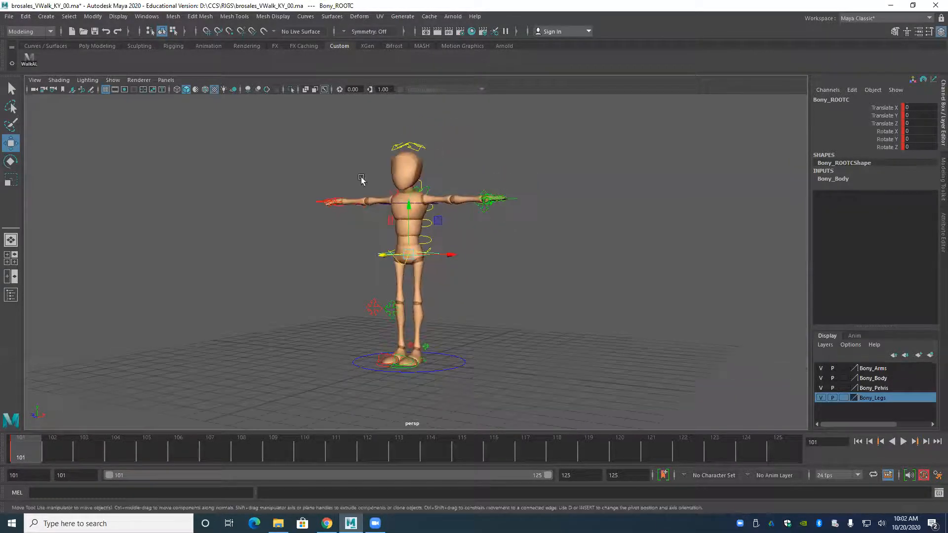
Move the left wrist IK control down and in beside the hip, to about Translate X -2.107 and Y -2.422.
alt+middle_drag(382, 253, 373, 324)
scroll(375, 323, up, 5)
alt+drag(376, 323, 420, 307)
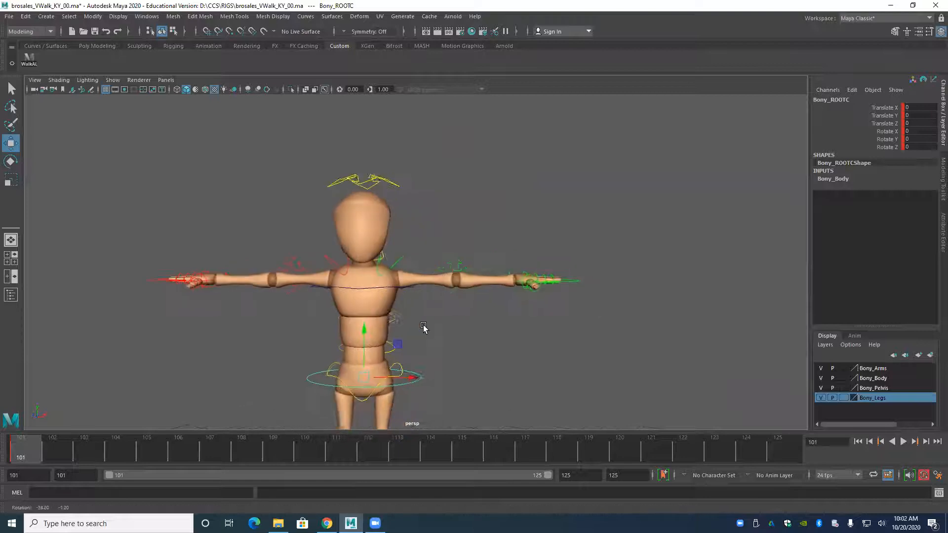
mouse_move(500, 294)
alt+mouse_down()
mouse_move(460, 321)
mouse_move(542, 314)
mouse_move(504, 275)
mouse_move(482, 290)
alt+mouse_up()
click(570, 310)
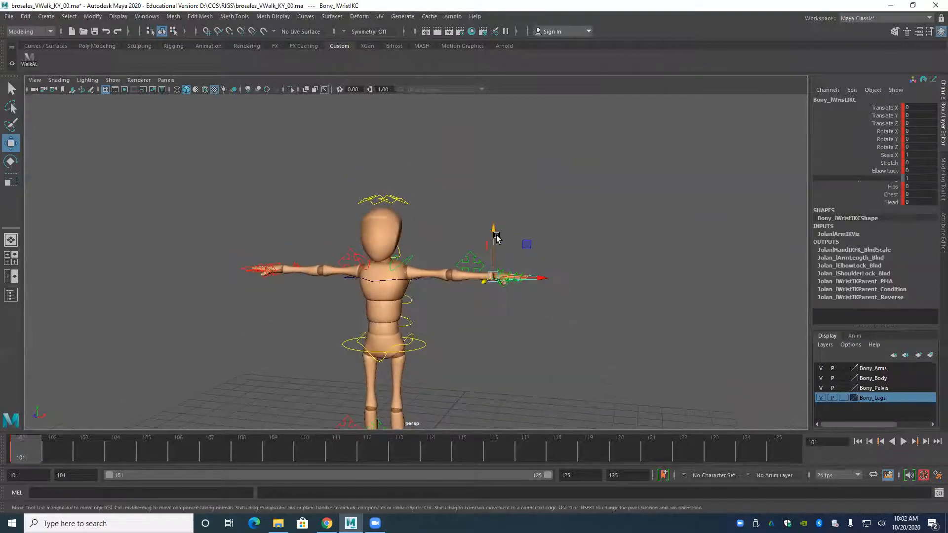
drag(488, 250, 491, 311)
key(s)
drag(532, 355, 474, 371)
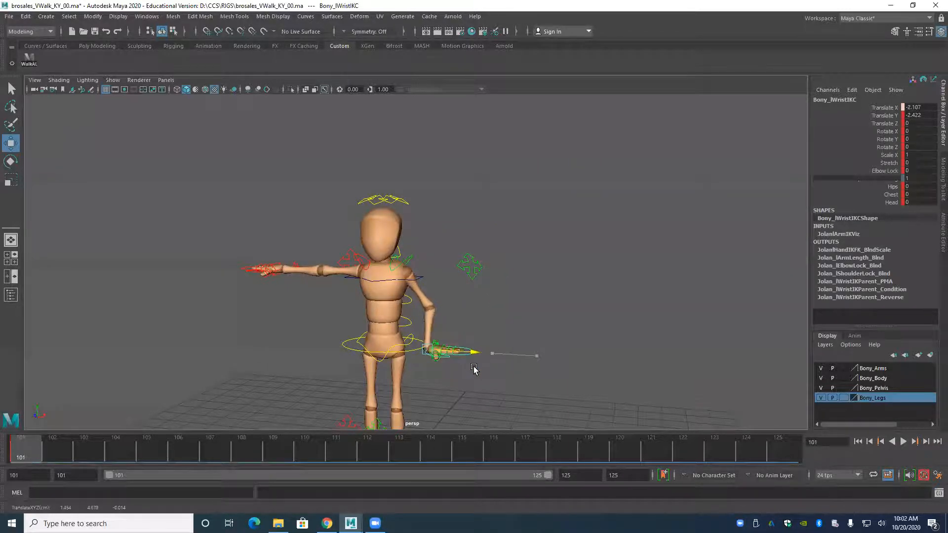
Rotate the left wrist IK control to about -92.69 in Z so the hand hangs down.
key(e)
drag(457, 322, 298, 398)
key(q)
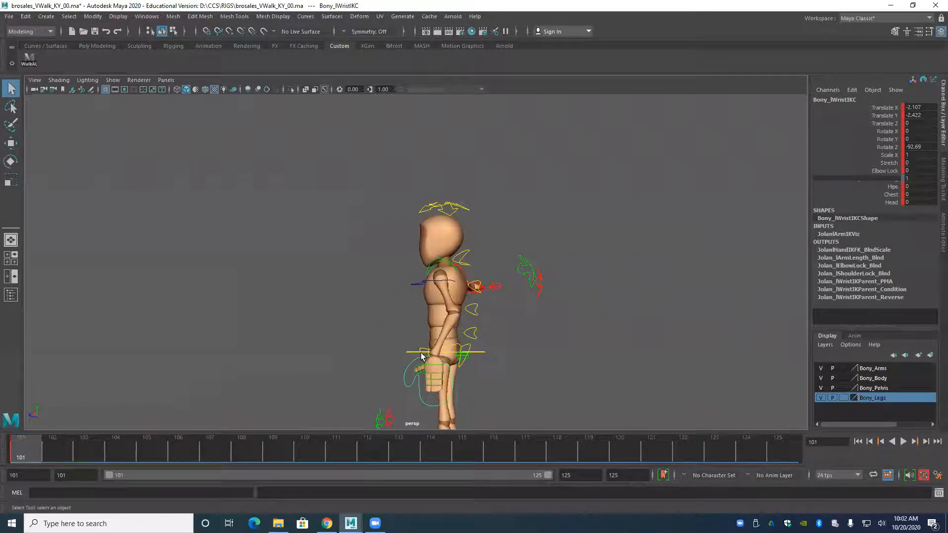
alt+drag(373, 373, 441, 377)
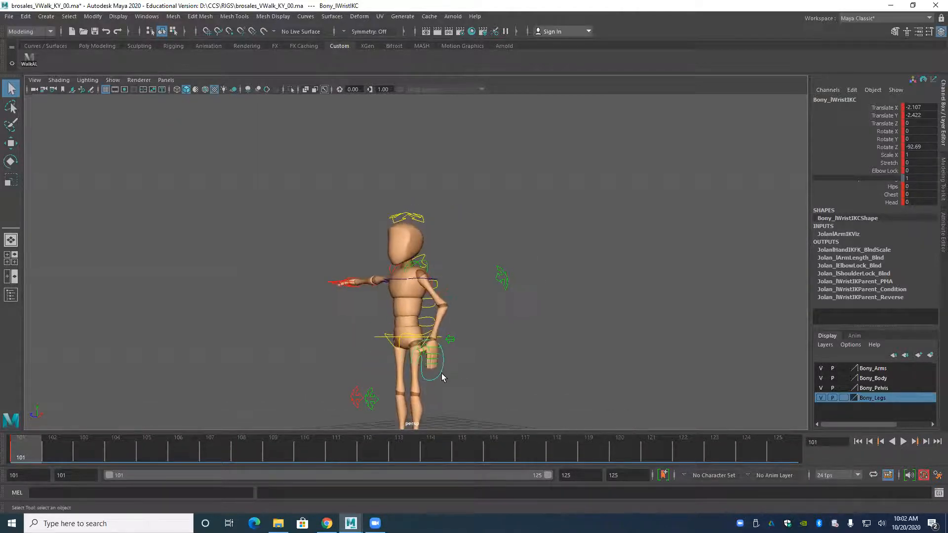
Lower the left wrist IK control to about Translate Y -2.7 to straighten the arm along the body.
key(w)
drag(433, 308, 328, 307)
alt+middle_drag(328, 306, 237, 279)
alt+right_drag(237, 279, 311, 355)
alt+middle_drag(311, 356, 359, 302)
alt+right_drag(315, 302, 307, 336)
alt+middle_drag(307, 336, 372, 284)
alt+drag(377, 296, 364, 334)
drag(389, 417, 388, 417)
alt+drag(389, 417, 398, 334)
Rotate the left wrist IK control to about 27.834 in X to turn the palm toward the thigh.
key(e)
mouse_move(396, 247)
mouse_down()
mouse_move(379, 263)
mouse_move(381, 254)
mouse_up()
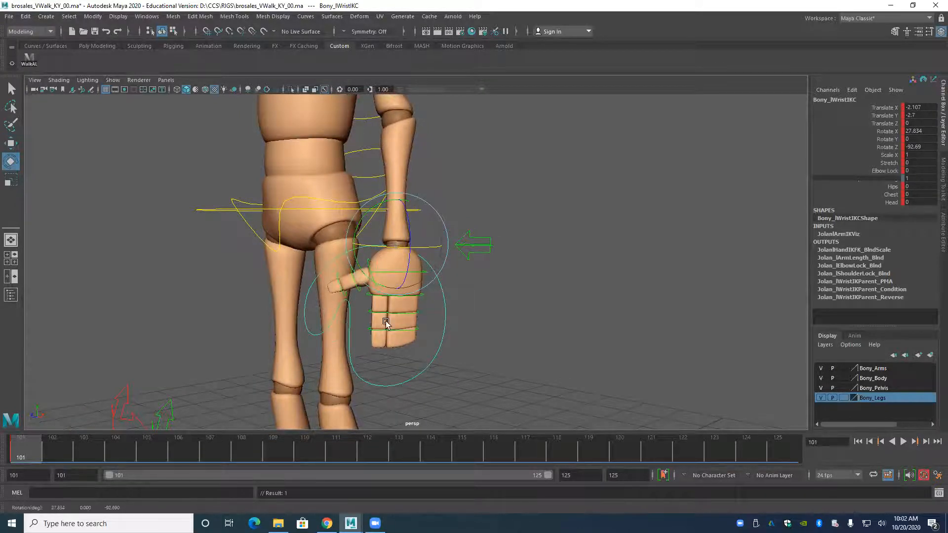
scroll(365, 328, up, 5)
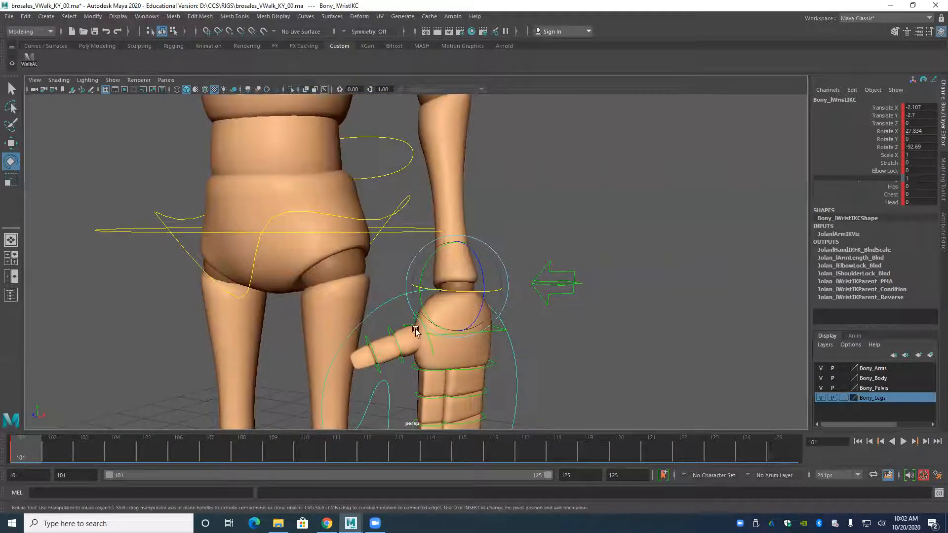
alt+drag(415, 331, 408, 378)
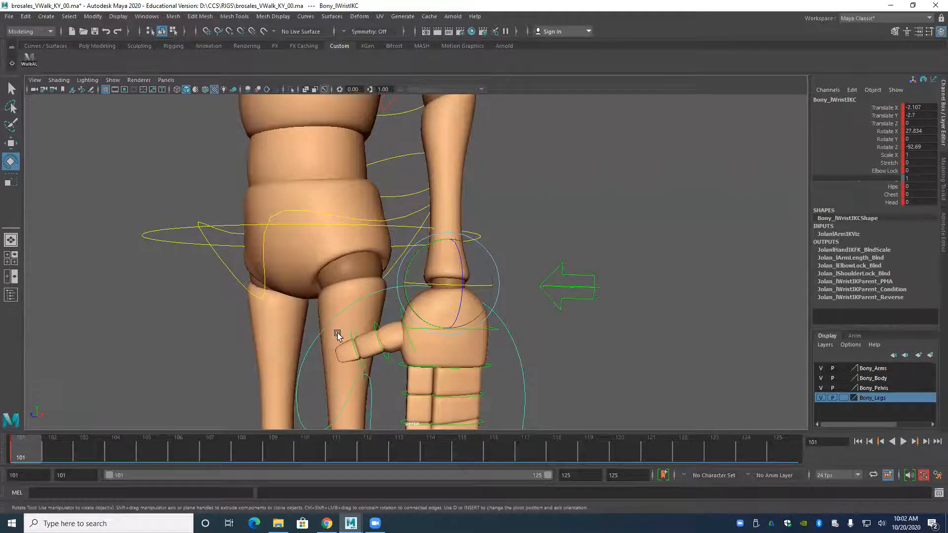
alt+middle_drag(348, 324, 336, 305)
click(391, 301)
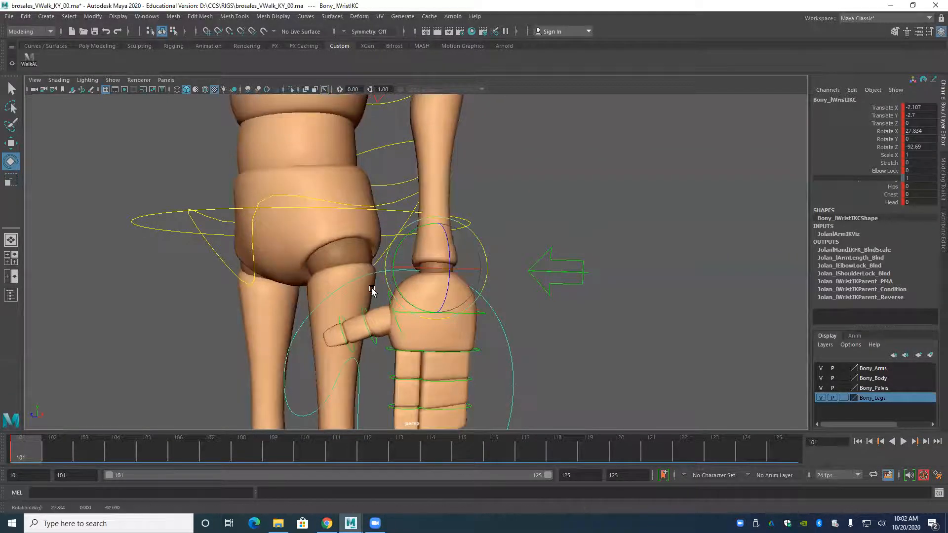
click(383, 298)
Select all three left thumb joint controls and rotate them together to about -13.774 in Z.
click(365, 328)
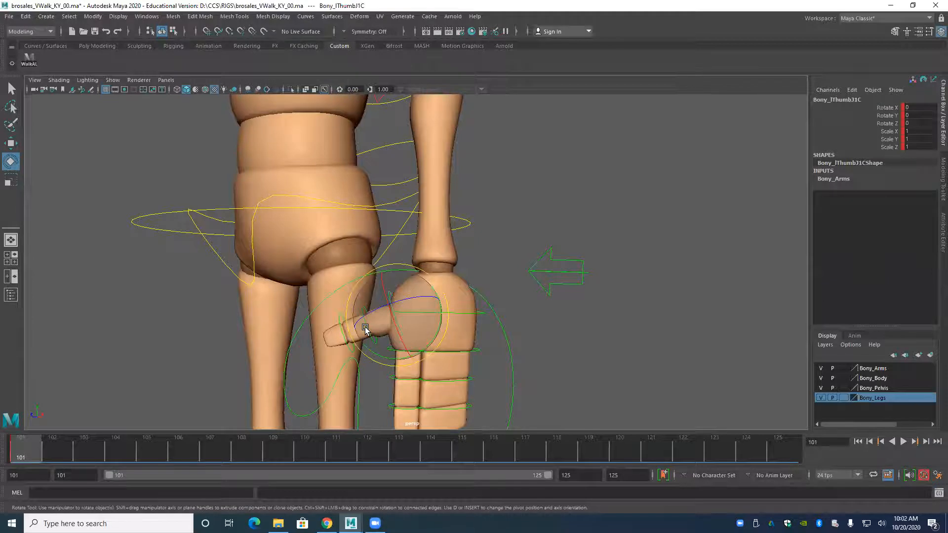
key(w)
shift+click(370, 334)
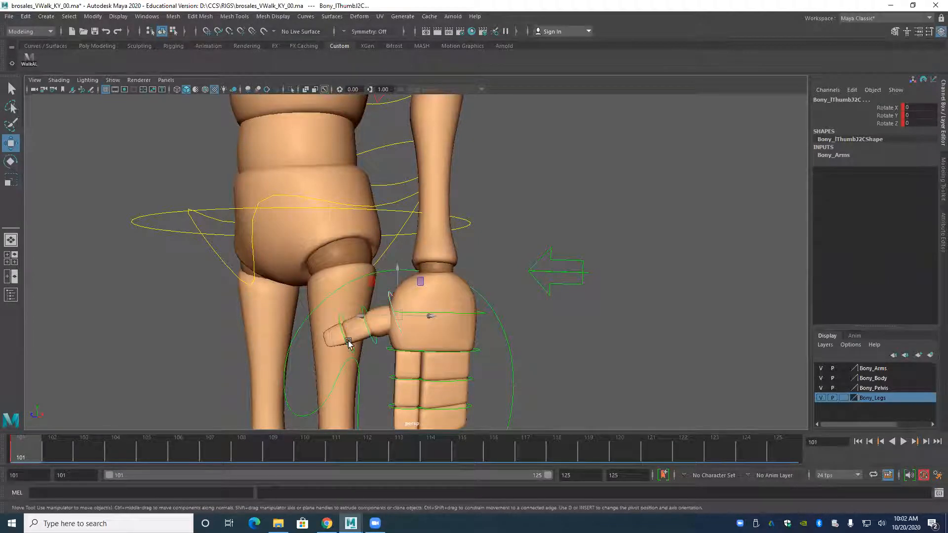
alt+drag(317, 341, 334, 324)
key(e)
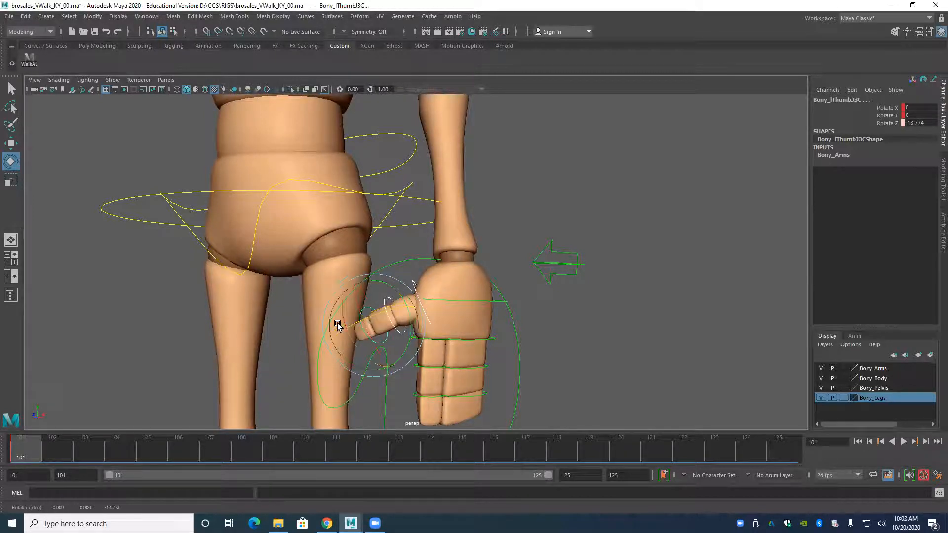
Try rotating only the left thumb's base joint to about 31.292 in Y, and undo it.
alt+drag(168, 360, 168, 354)
click(412, 279)
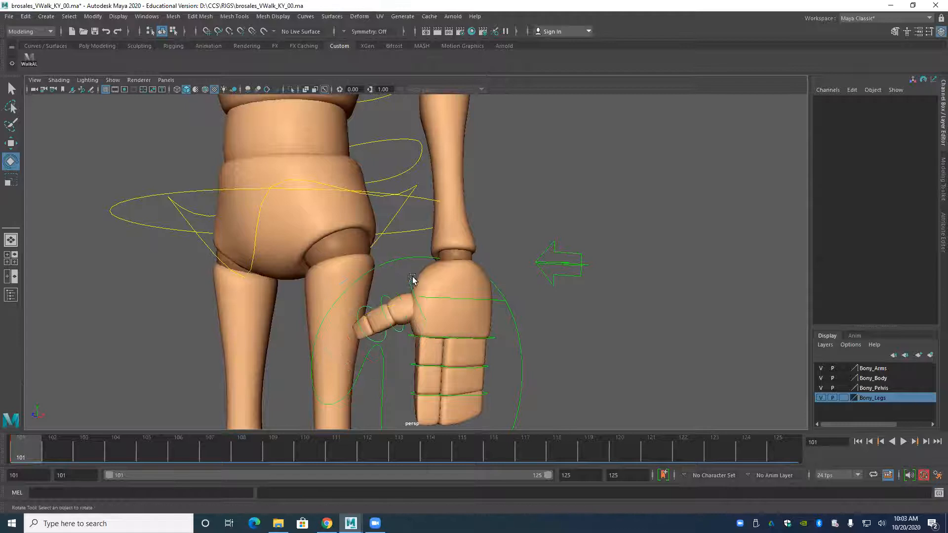
click(411, 282)
drag(453, 330, 469, 313)
key(s)
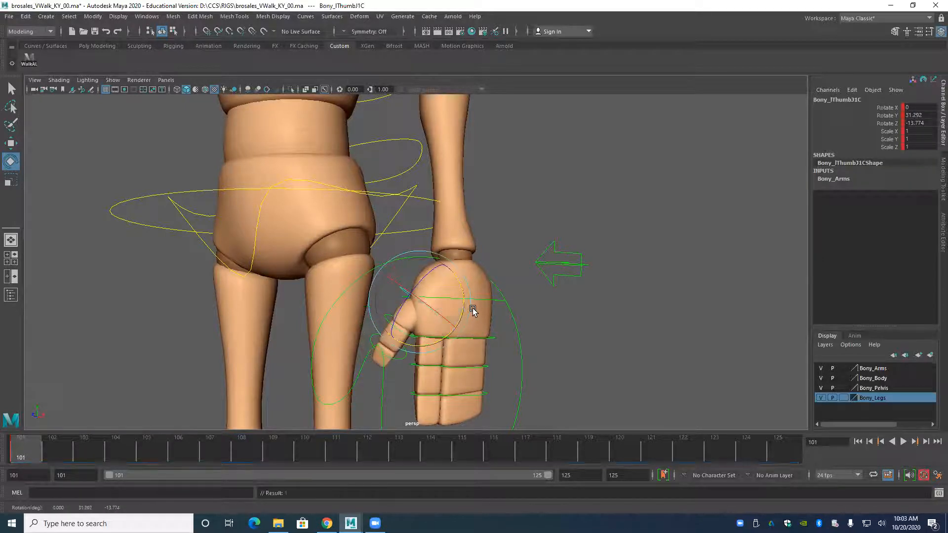
key(ctrl+z)
key(ctrl+z)
key(ctrl+z)
key(ctrl+z)
key(ctrl+z)
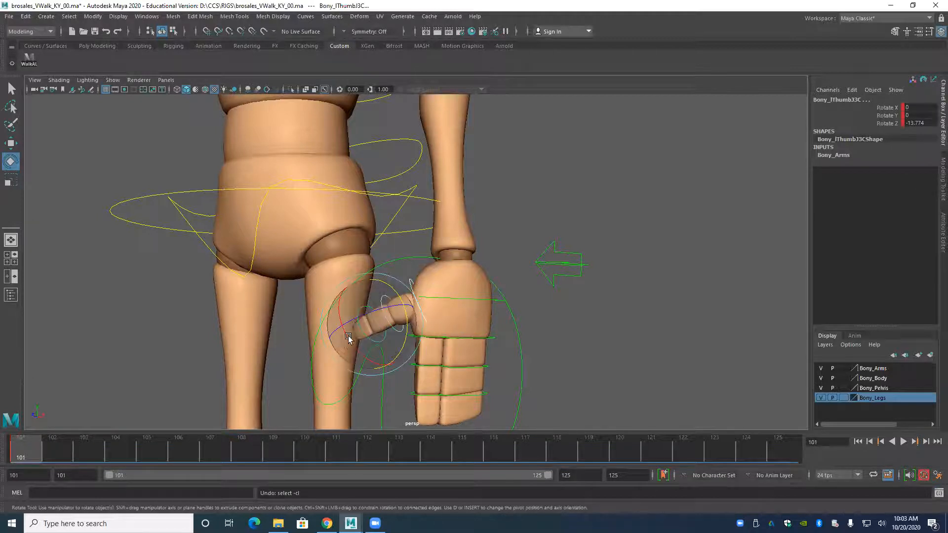
Try curling all three left thumb joints together to about 24.035 in Y, and undo it.
drag(377, 306, 409, 321)
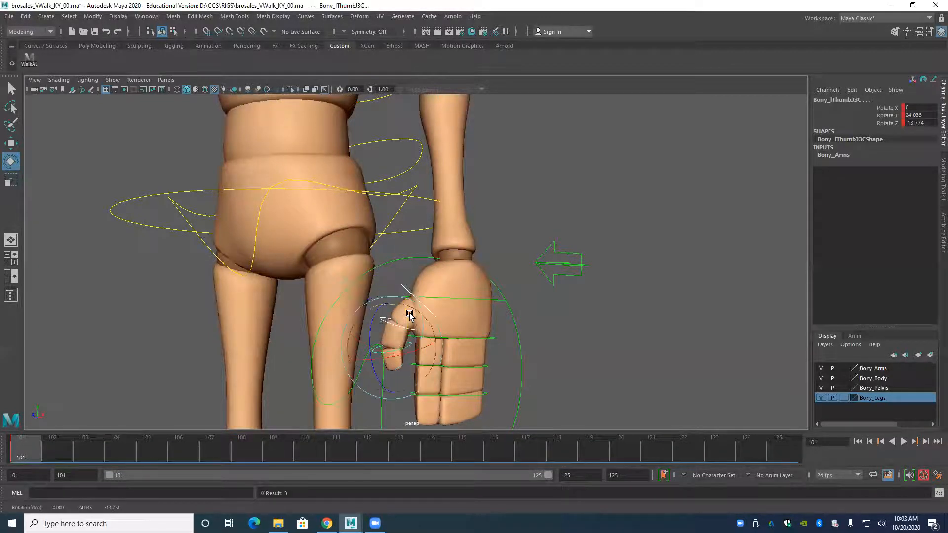
alt+drag(371, 316, 427, 300)
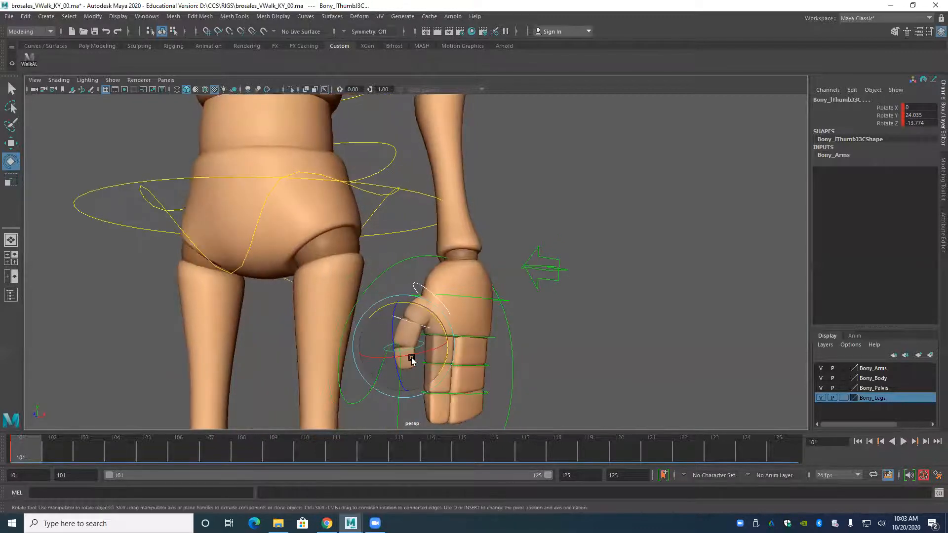
key(ctrl+z)
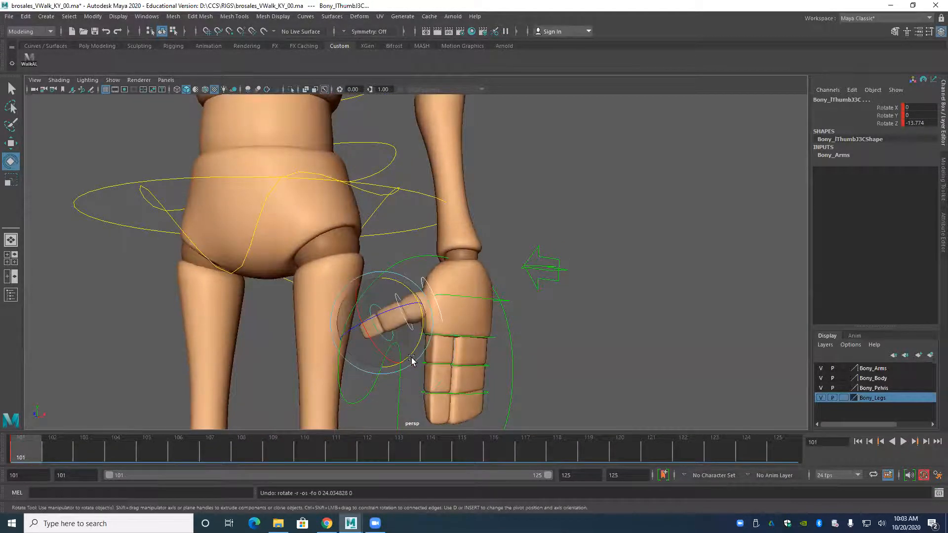
Rotate the left thumb's base joint so the thumb points down along the palm.
alt+drag(313, 279, 446, 311)
click(432, 306)
alt+drag(399, 345, 381, 319)
scroll(436, 342, up, 1)
alt+drag(436, 341, 430, 334)
scroll(431, 335, up, 1)
Select all the left finger joint controls and rotate them together in Z to curl the fingers slightly inward.
click(483, 299)
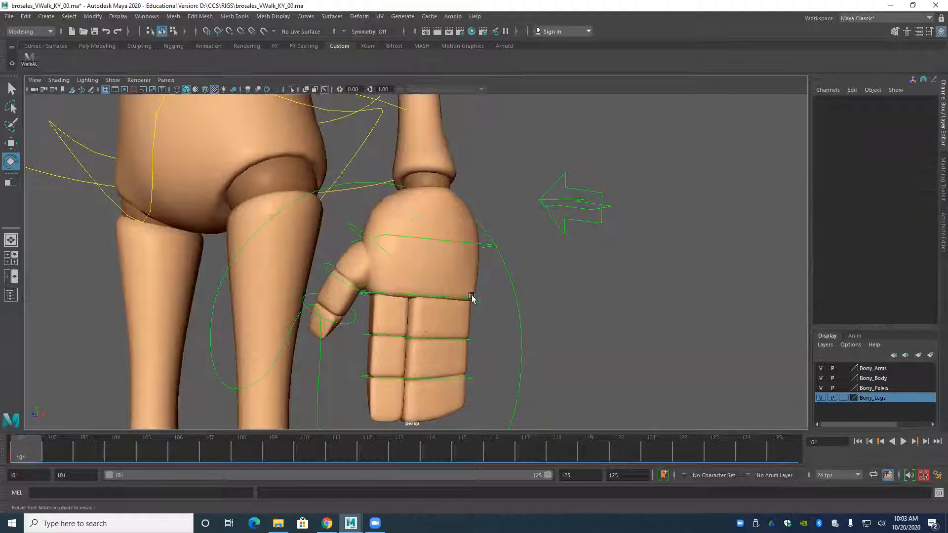
drag(382, 390, 454, 360)
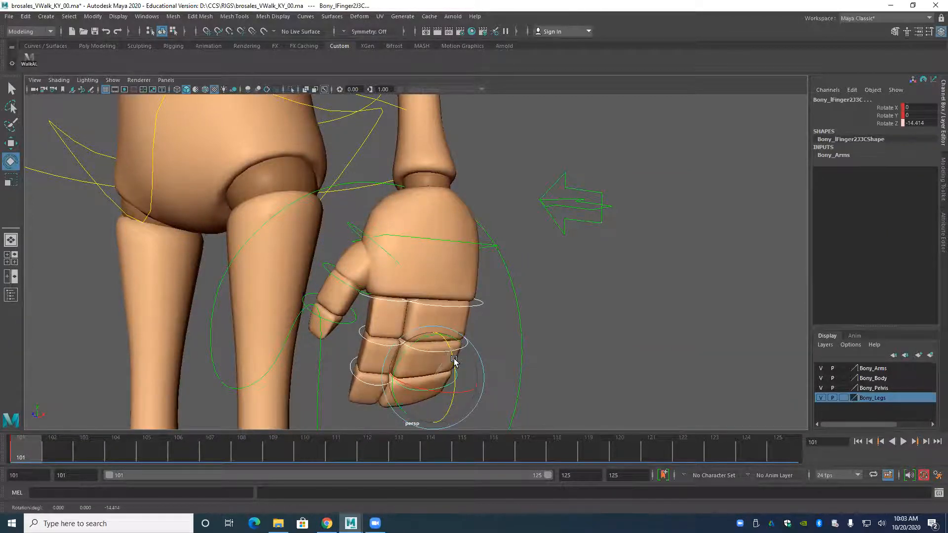
alt+middle_drag(454, 359, 440, 341)
mouse_move(331, 333)
alt+mouse_down()
mouse_move(355, 341)
mouse_move(346, 338)
alt+mouse_up()
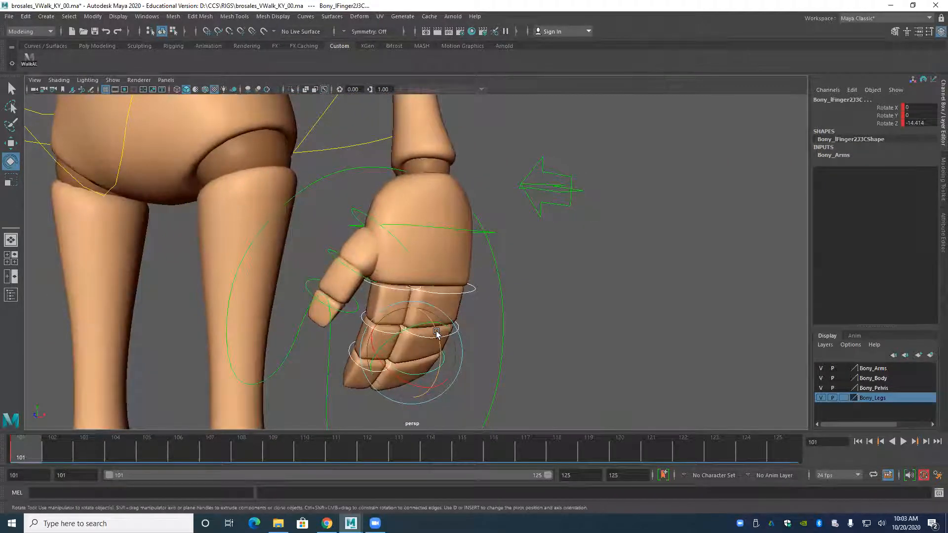
mouse_move(444, 377)
mouse_down()
mouse_move(448, 369)
mouse_move(434, 383)
mouse_up()
drag(434, 345, 368, 307)
Rotate the left wrist IK control to about X 27.054, Y -6.809 and Z -79.621 for a relaxed hand angle.
click(271, 304)
alt+right_drag(368, 307, 300, 275)
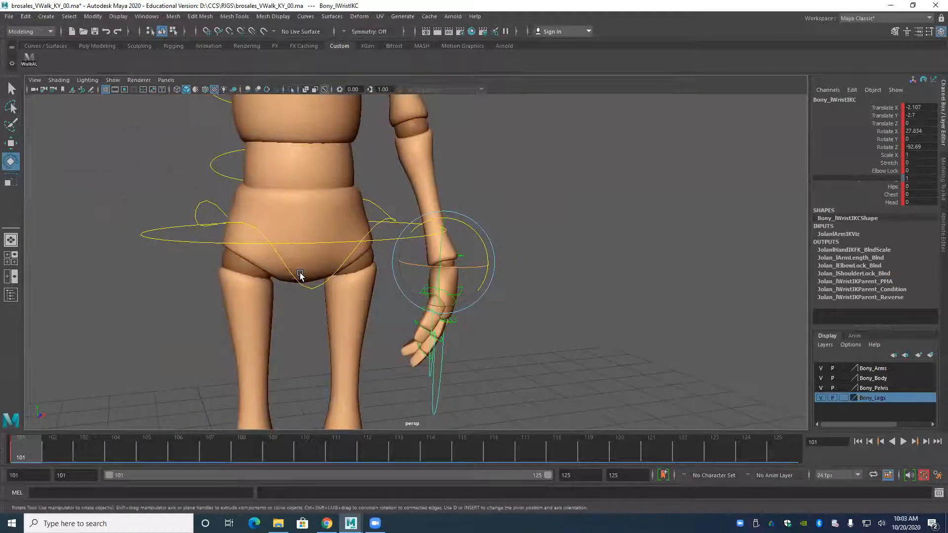
drag(487, 258, 482, 248)
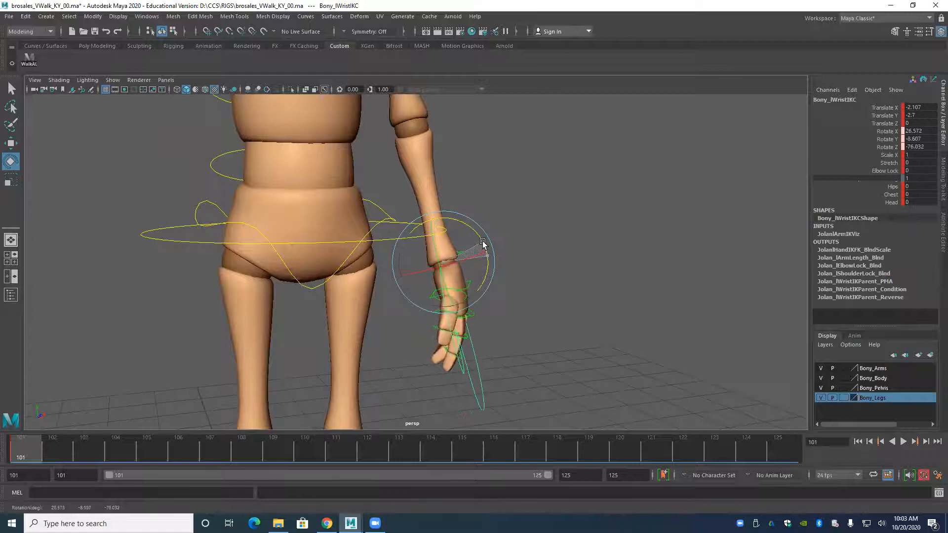
alt+drag(380, 253, 306, 277)
drag(461, 274, 433, 282)
Move the left wrist IK control to about Translate X -2.423, Y -2.797 and Z 0.007 to straighten the arm.
key(w)
alt+drag(369, 277, 223, 300)
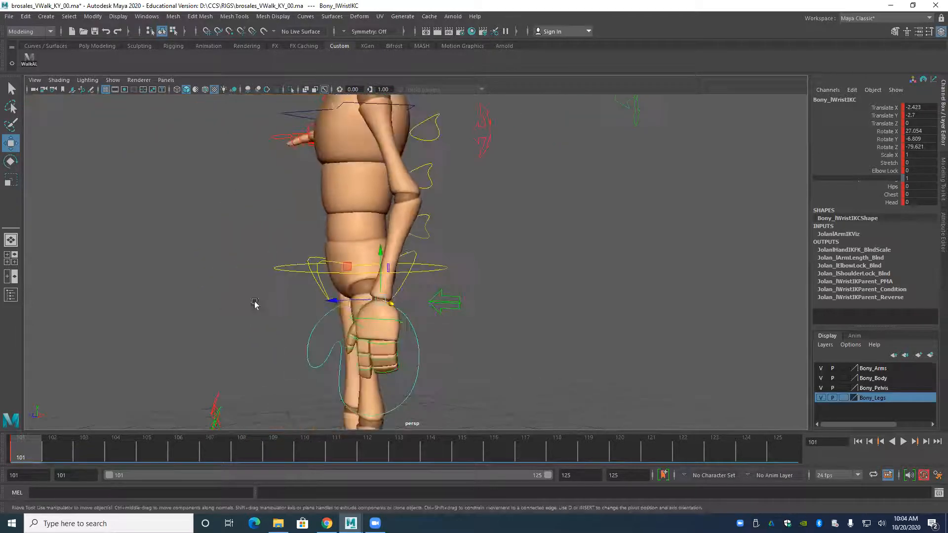
drag(338, 302, 338, 301)
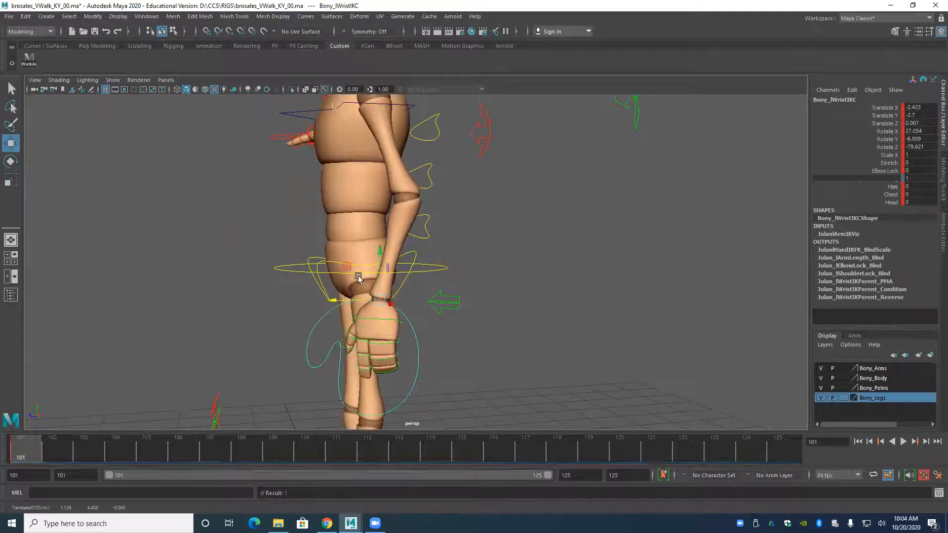
drag(379, 252, 380, 262)
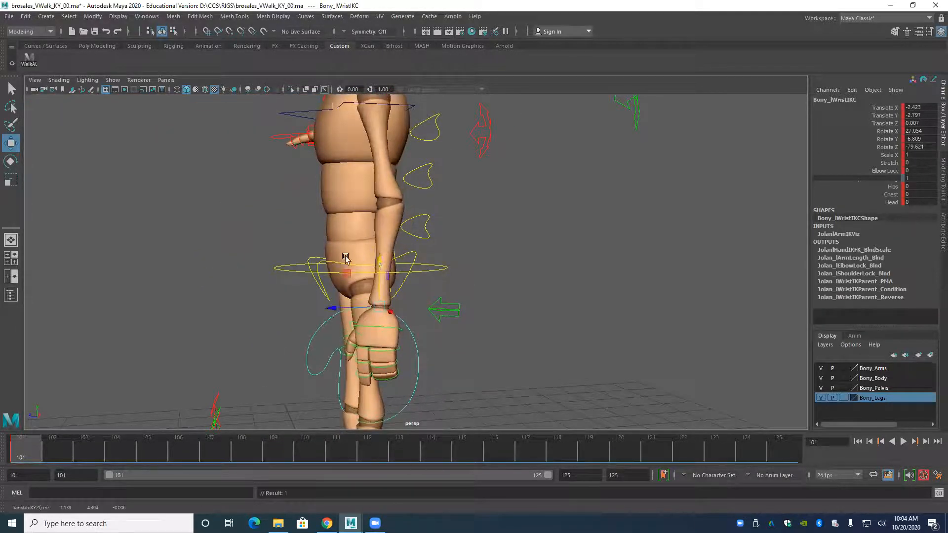
Move the right wrist IK control beside the hip, to about Translate X 2.252, and rotate it to about -89.318 in Z.
alt+middle_drag(347, 232, 344, 330)
alt+right_drag(344, 329, 228, 291)
alt+drag(227, 291, 363, 282)
alt+middle_drag(230, 262, 353, 280)
alt+right_drag(354, 279, 222, 252)
alt+drag(222, 251, 291, 263)
click(236, 291)
drag(332, 231, 395, 252)
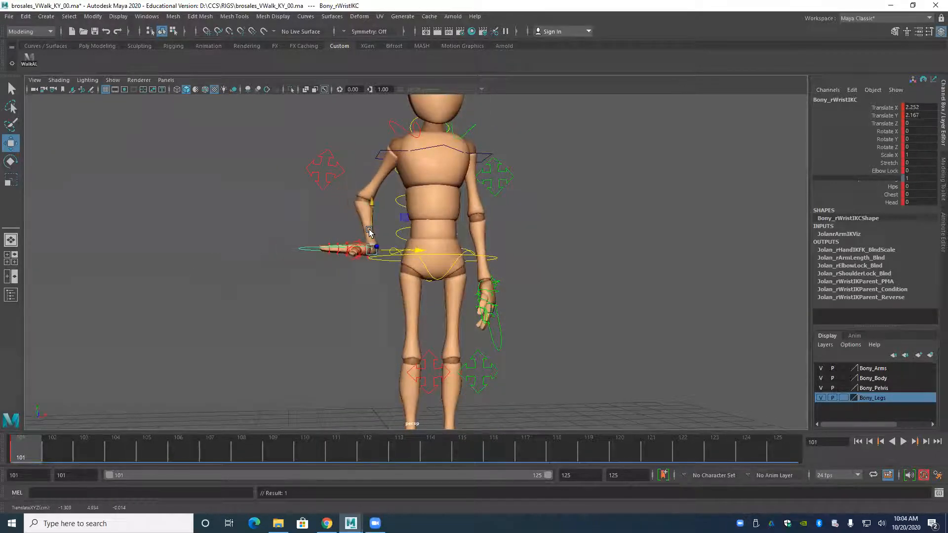
key(e)
drag(331, 236, 405, 273)
Move the right wrist IK control vertically to about Translate Y 3.308 to straighten the right arm.
key(w)
alt+drag(374, 301, 287, 332)
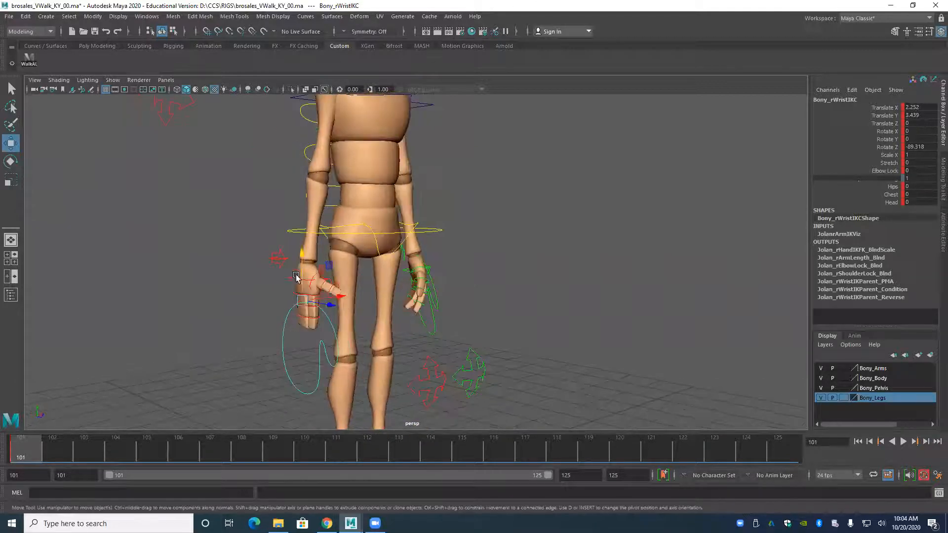
drag(303, 253, 311, 207)
alt+middle_drag(266, 283, 266, 312)
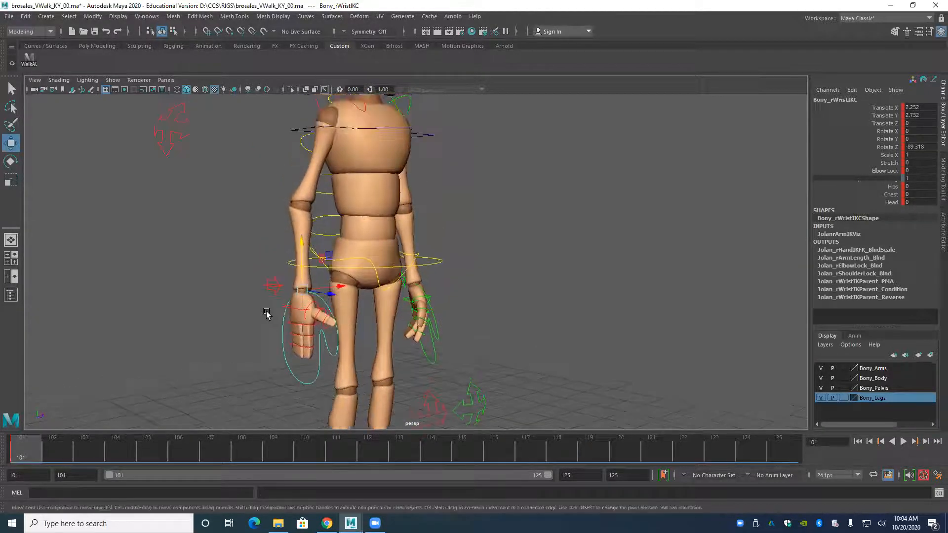
alt+middle_drag(250, 262, 262, 292)
alt+drag(261, 293, 250, 268)
drag(315, 314, 336, 197)
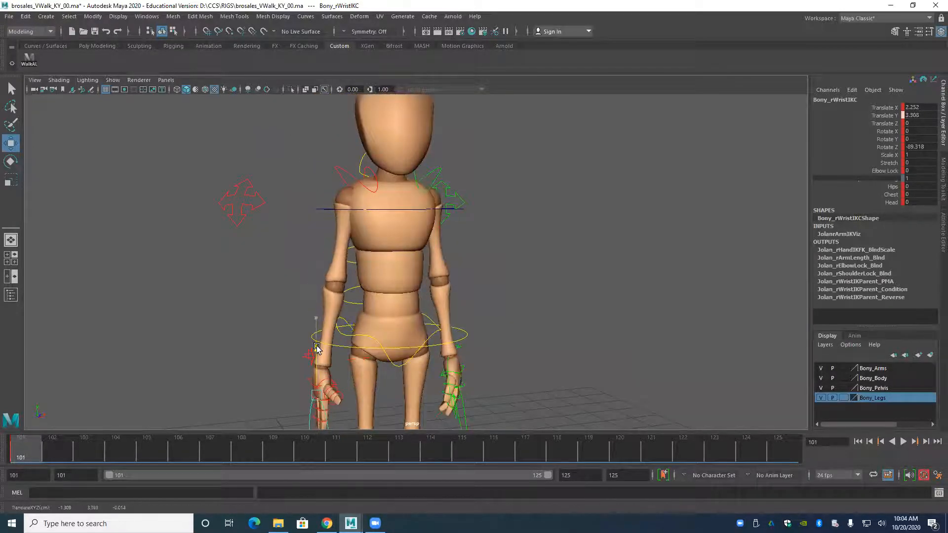
Try moving the right wrist IK control vertically to about Translate Y 2.93.
click(331, 196)
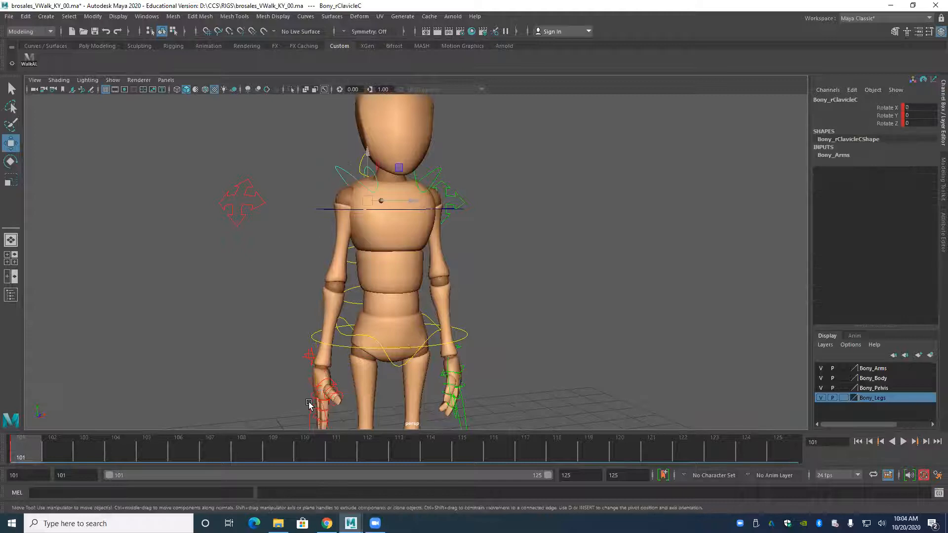
alt+drag(331, 196, 292, 306)
click(310, 402)
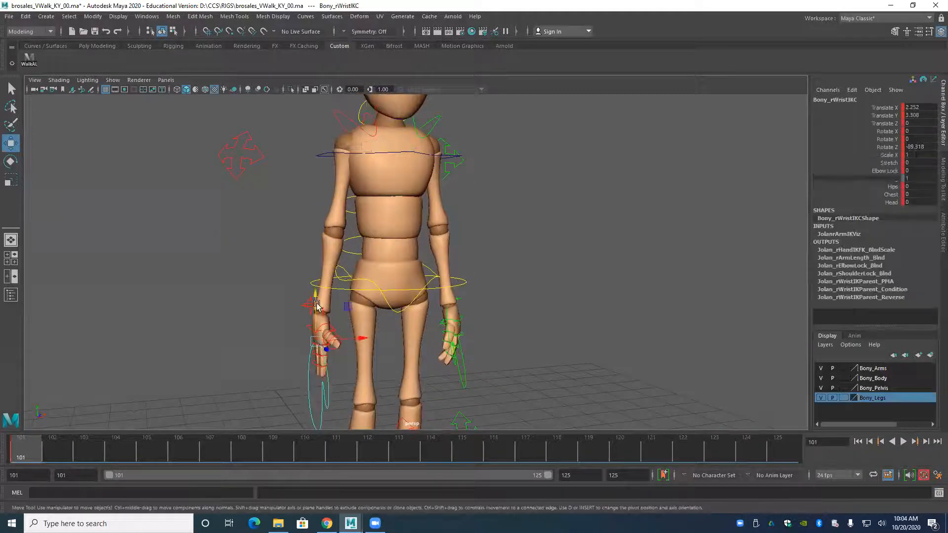
mouse_move(314, 283)
mouse_down()
mouse_move(315, 264)
mouse_move(315, 273)
mouse_up()
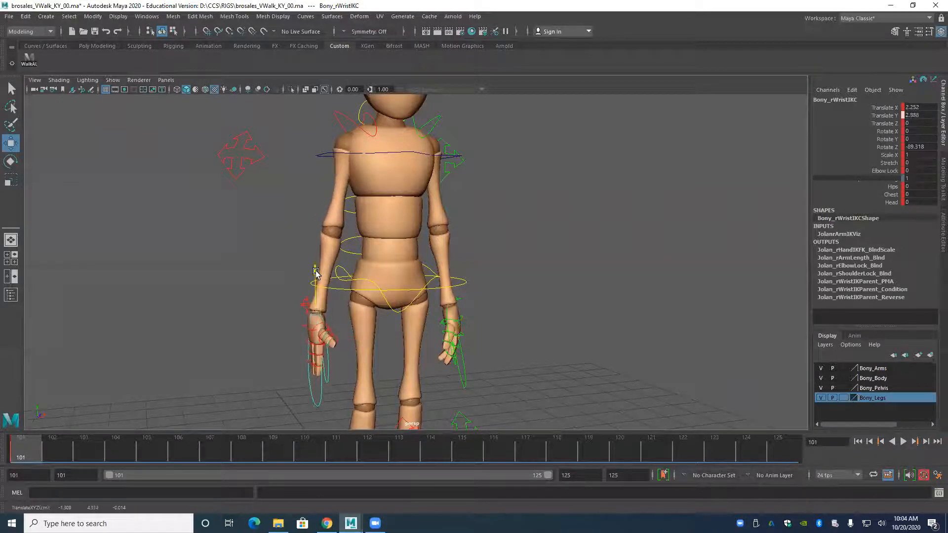
Try rotating the right clavicle control to about -31.791 in Z, and undo that rotation and the last wrist move.
click(333, 114)
alt+middle_drag(316, 136, 303, 192)
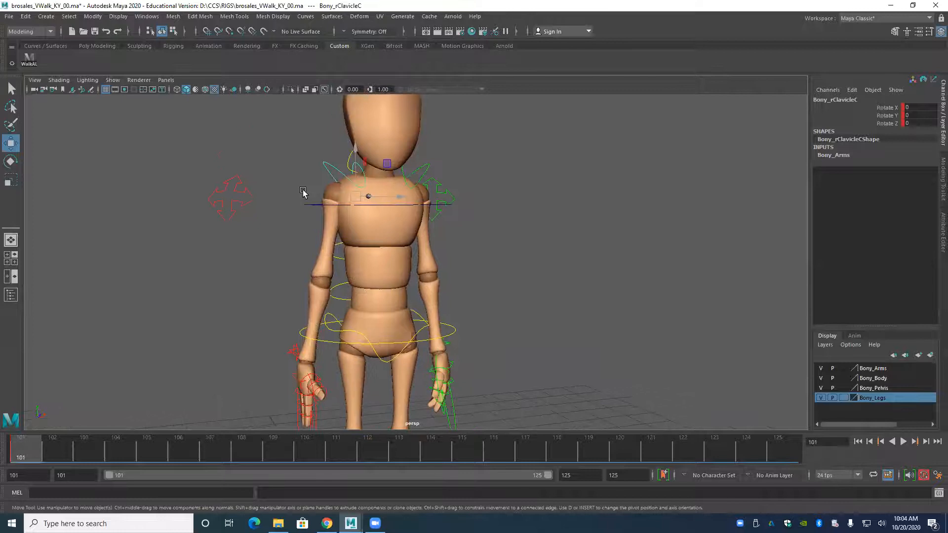
key(e)
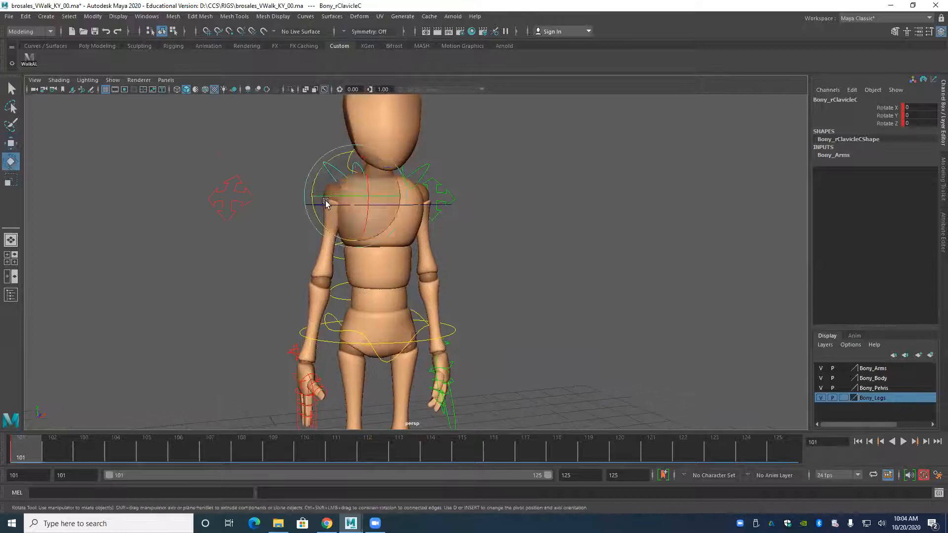
drag(317, 179, 268, 213)
alt+drag(324, 195, 467, 197)
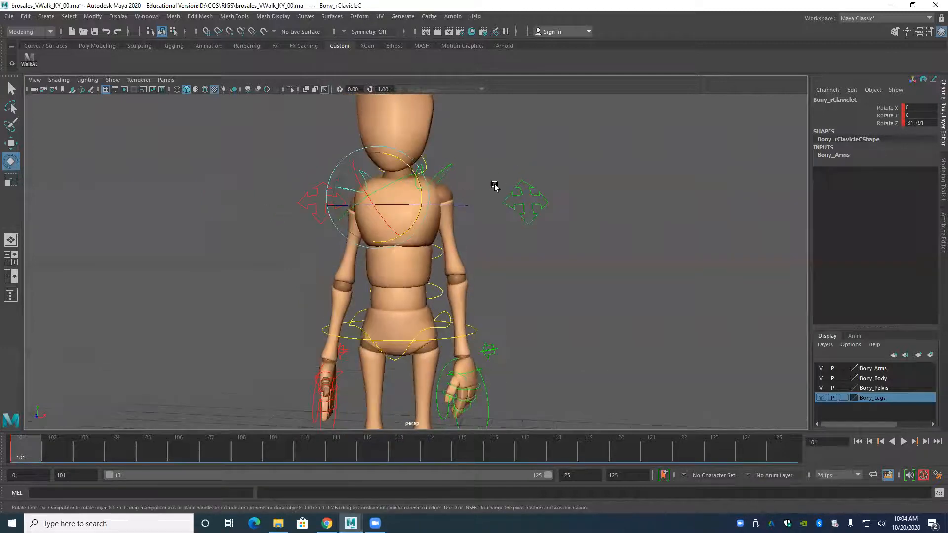
alt+drag(296, 205, 418, 222)
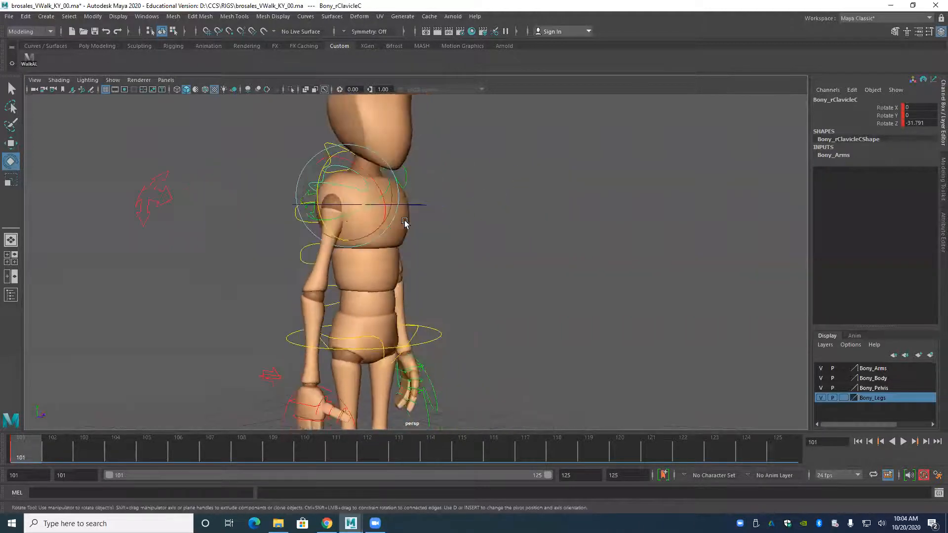
alt+drag(346, 216, 290, 218)
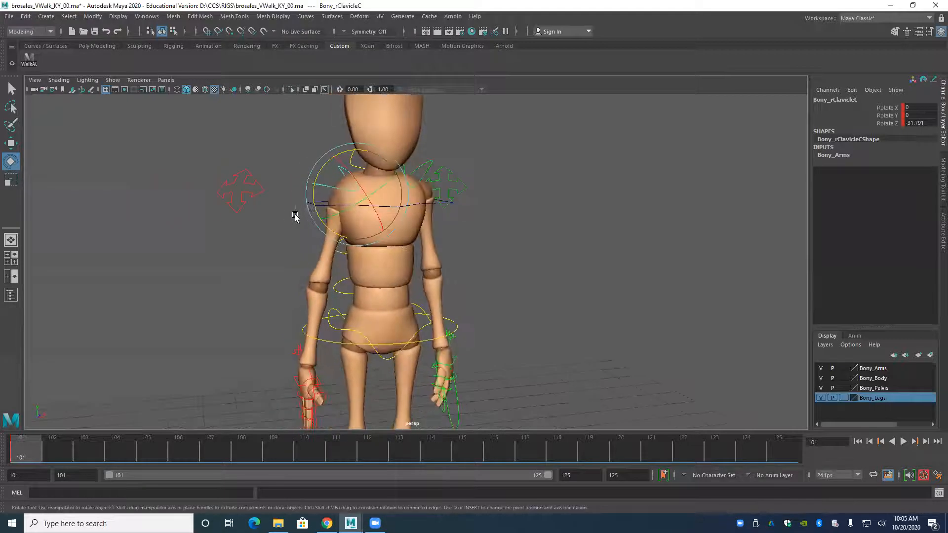
key(ctrl+z)
key(ctrl+z)
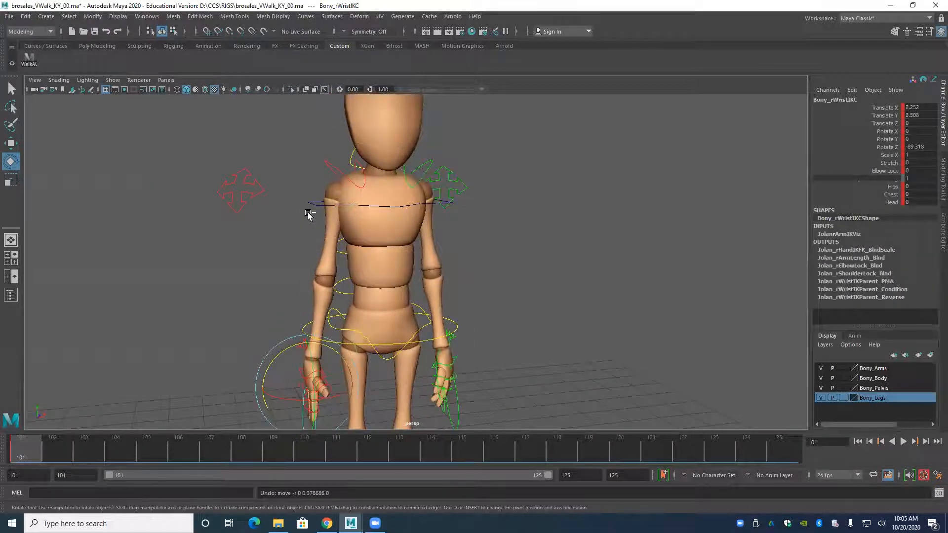
Set the Stretch attribute of the right wrist IK control to 1.
key(w)
alt+middle_drag(262, 393, 260, 358)
alt+drag(270, 364, 287, 365)
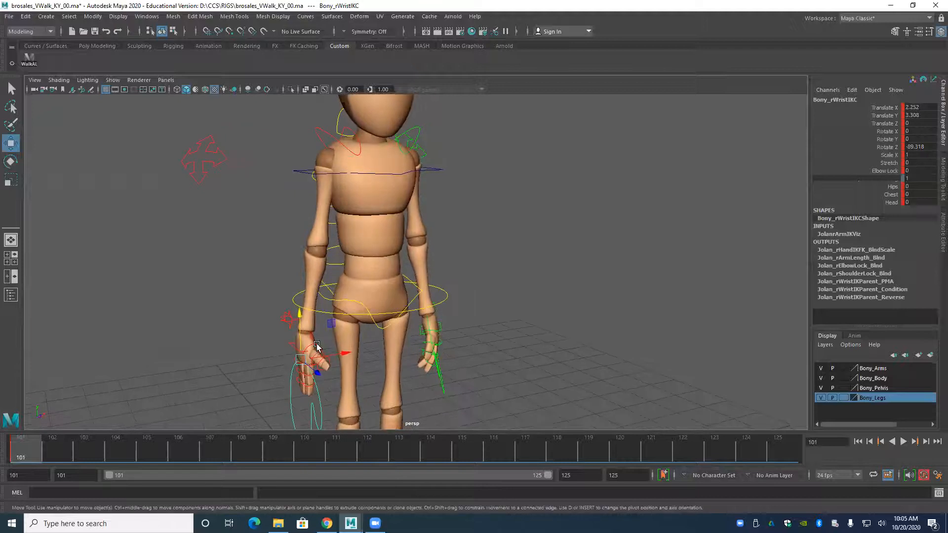
click(873, 163)
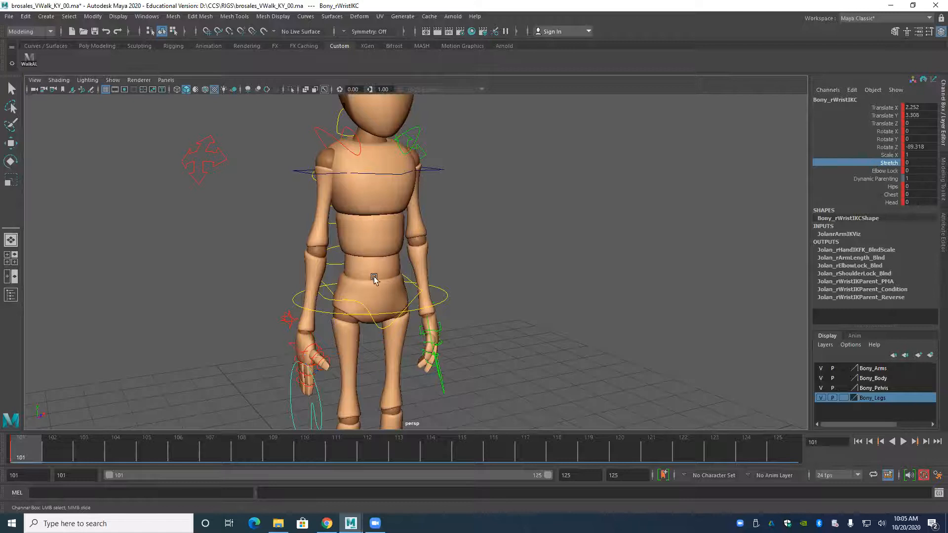
alt+drag(375, 277, 300, 282)
alt+drag(314, 345, 279, 296)
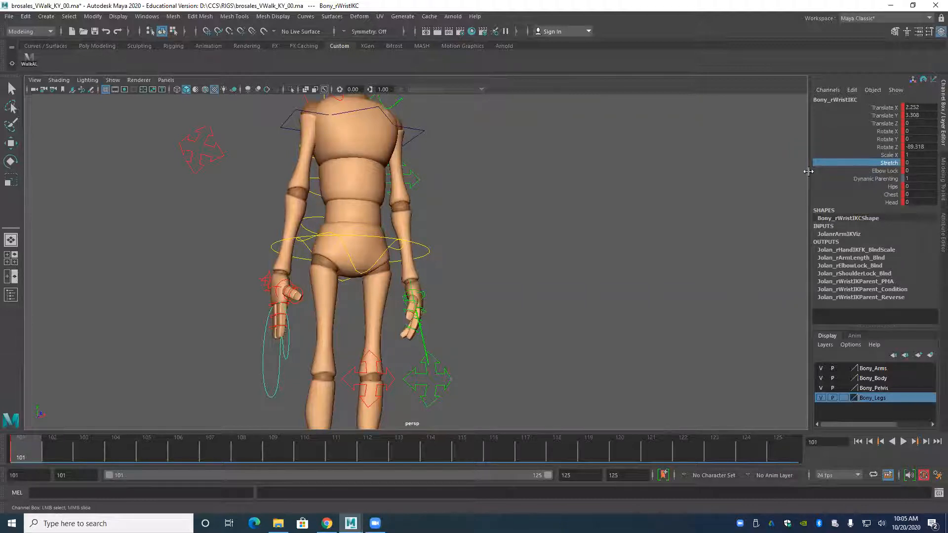
middle_drag(661, 169, 761, 193)
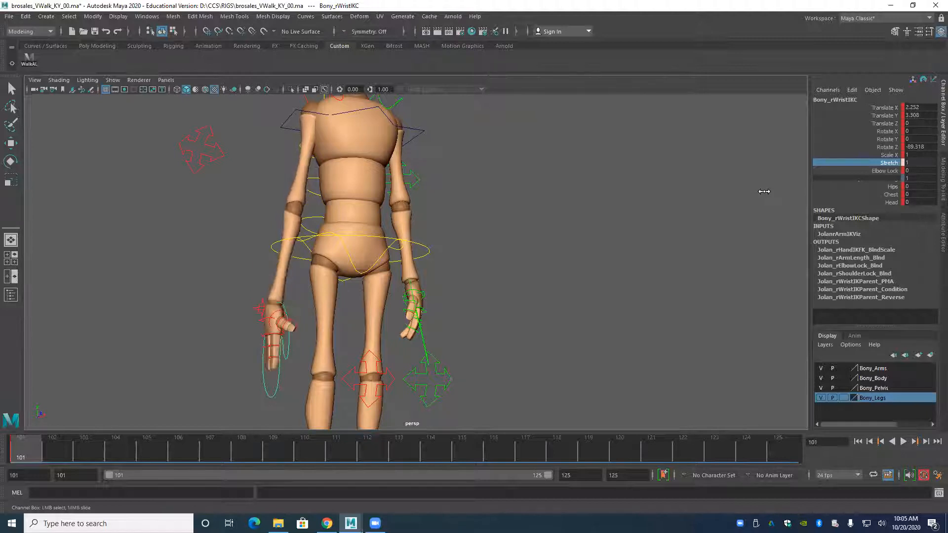
alt+drag(540, 254, 418, 286)
alt+right_drag(419, 286, 281, 231)
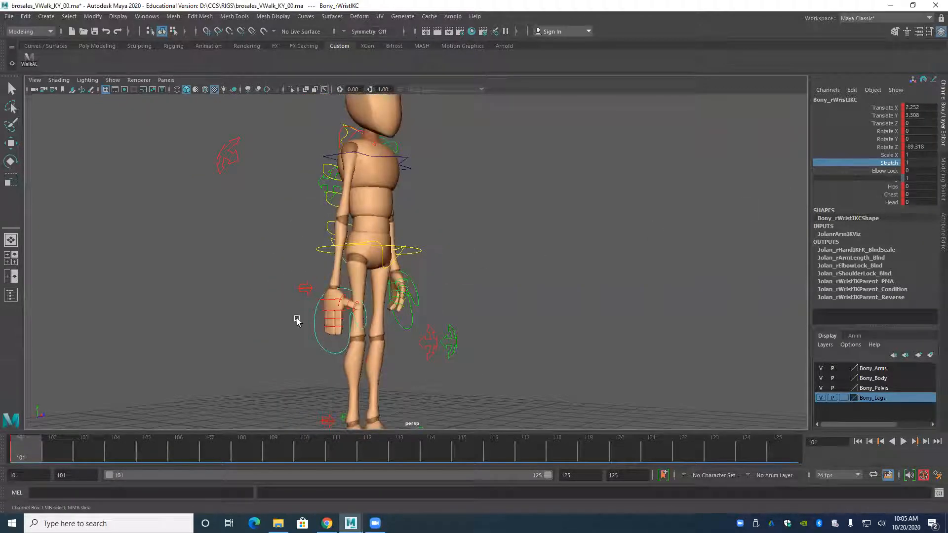
Check the right elbow control, try setting the right wrist IK control's Rotate Z to 0, and undo that change.
click(221, 152)
key(w)
alt+middle_drag(232, 173, 248, 221)
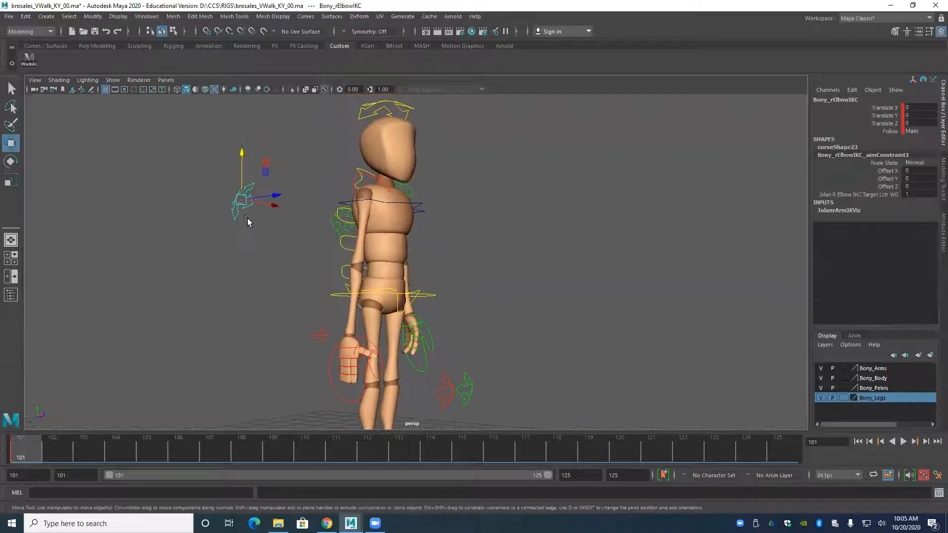
click(329, 352)
double_click(914, 147)
text(0)
key(Return)
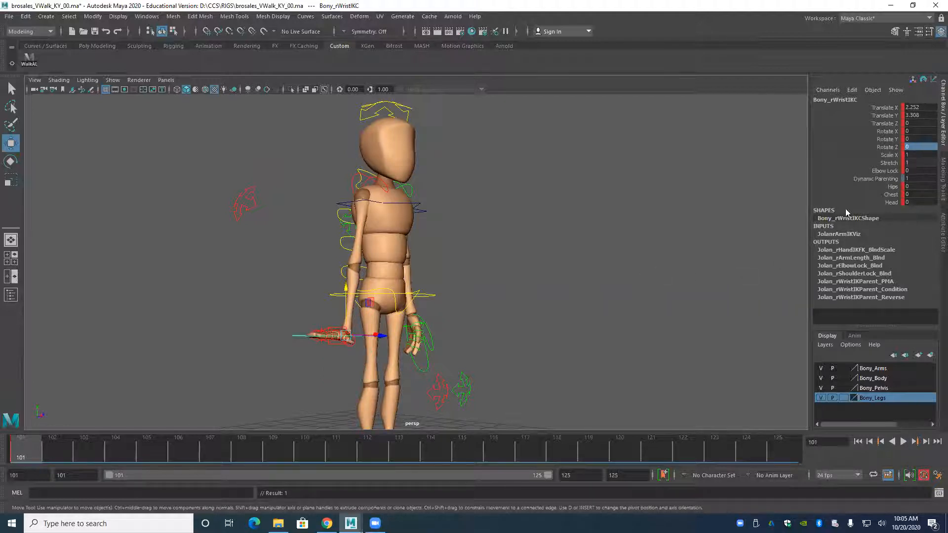
key(ctrl+z)
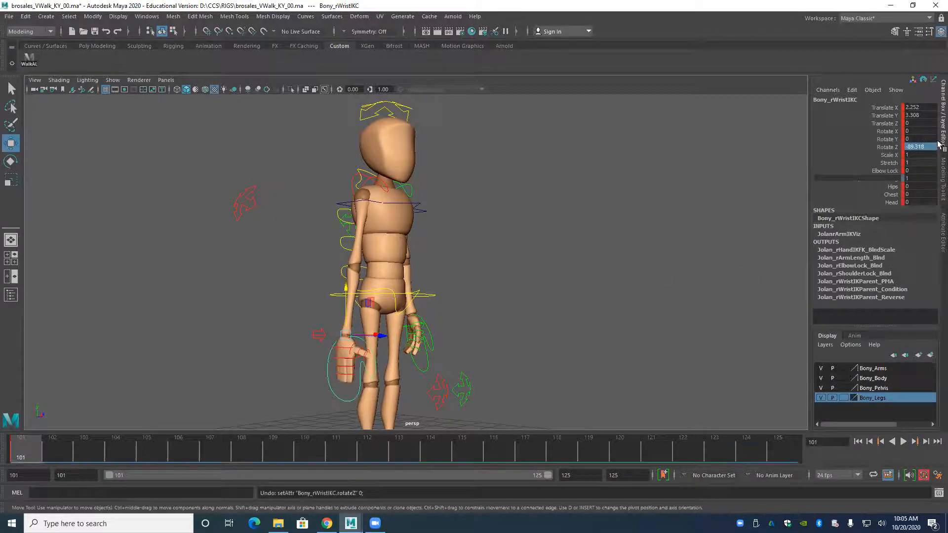
Set the right wrist IK control's Stretch to 0 and move the control to about Translate Y 2.749.
double_click(916, 163)
text(0)
key(Return)
drag(347, 286, 348, 262)
Select the right finger joint controls and rotate them in Z, with the tips at about -23.607, to curl the fingers inward.
scroll(450, 346, up, 5)
alt+middle_drag(422, 360, 434, 269)
scroll(434, 274, up, 4)
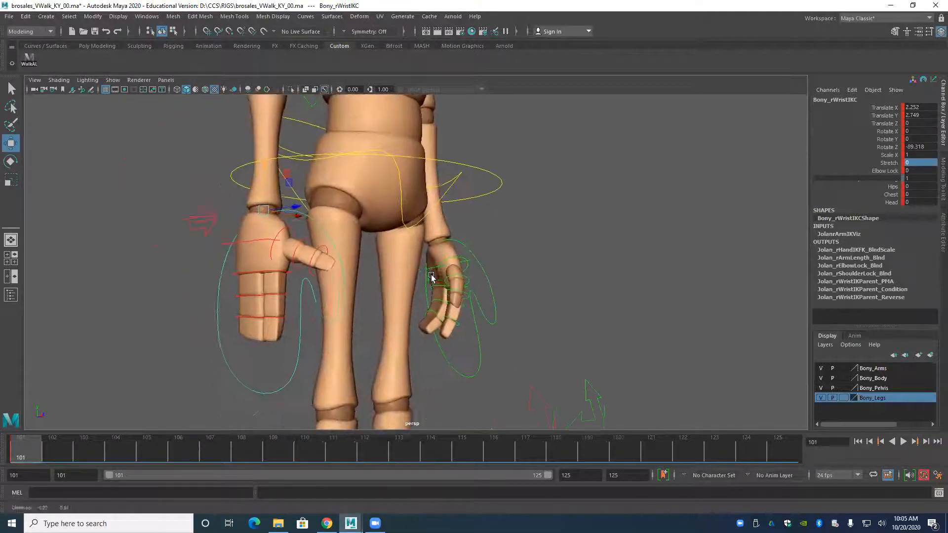
drag(241, 272, 283, 328)
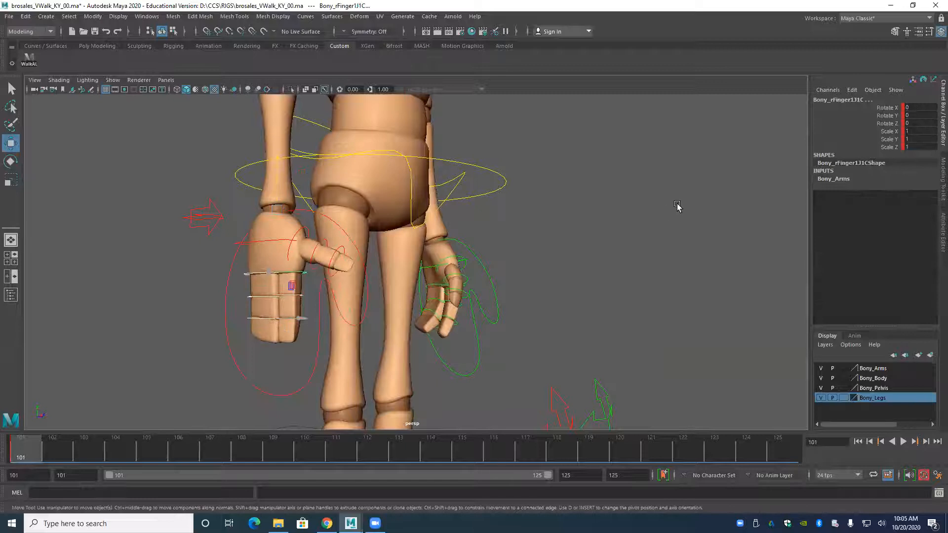
key(e)
drag(258, 263, 262, 329)
click(227, 288)
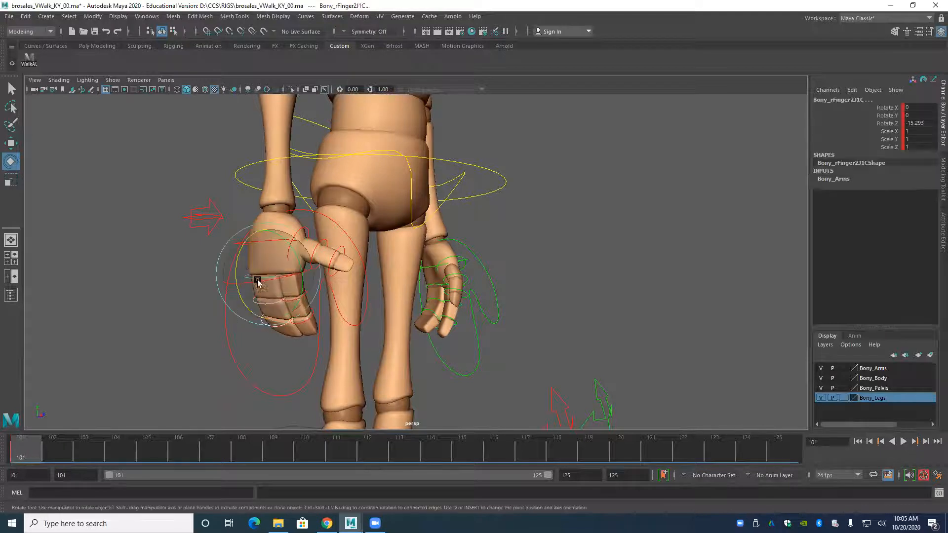
drag(243, 267, 204, 278)
click(148, 250)
Rotate the right thumb's base joint control to about X 7.814, Y 19.38 and Z -22.142 for a relaxed thumb.
alt+middle_drag(154, 250, 183, 278)
scroll(183, 280, up, 5)
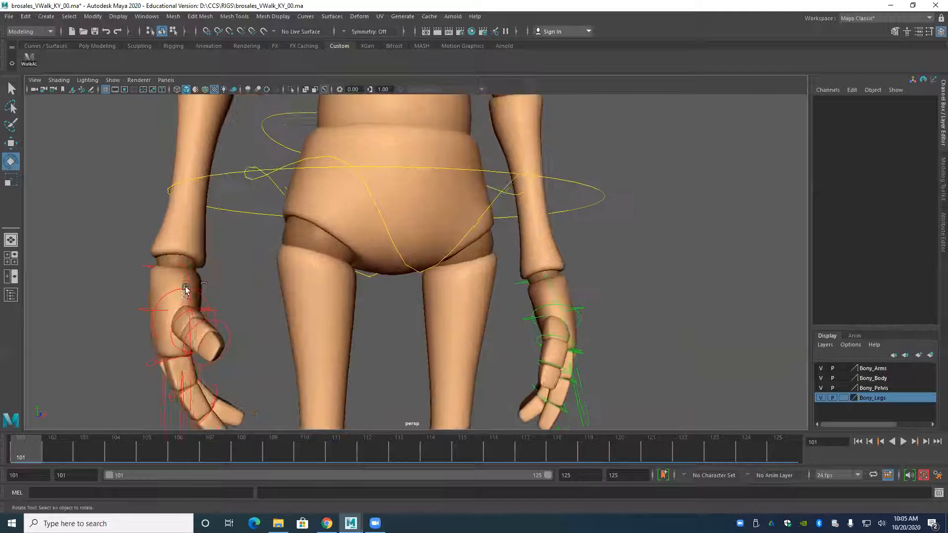
click(202, 286)
drag(187, 311, 219, 311)
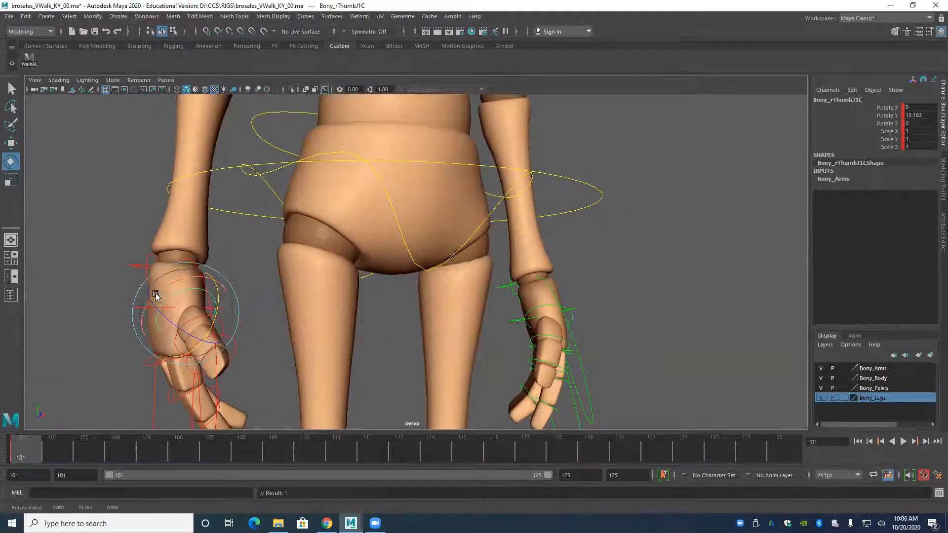
drag(155, 291, 178, 313)
alt+middle_drag(178, 314, 208, 278)
alt+right_drag(208, 277, 207, 299)
alt+drag(207, 300, 237, 301)
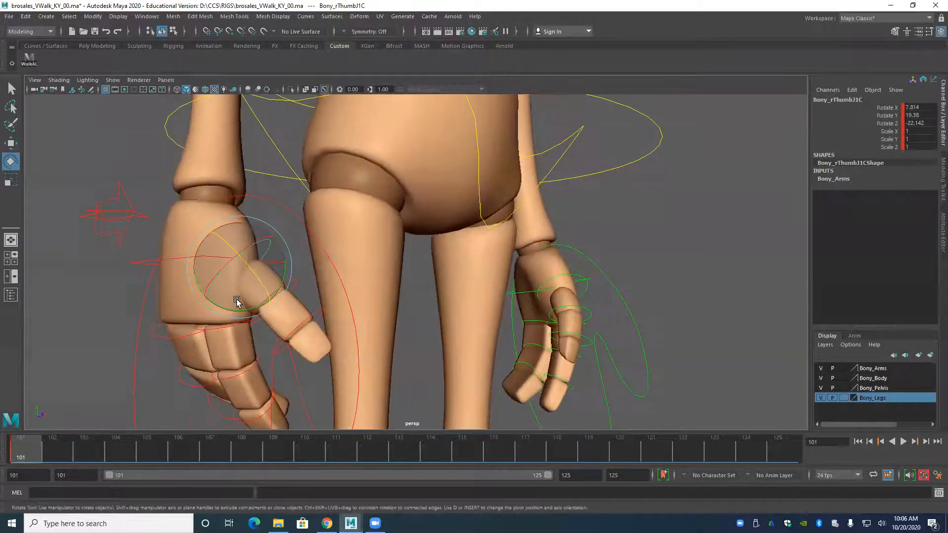
Select the right thumb's middle and end joint controls and rotate them together to about -10.424 in Z.
click(299, 283)
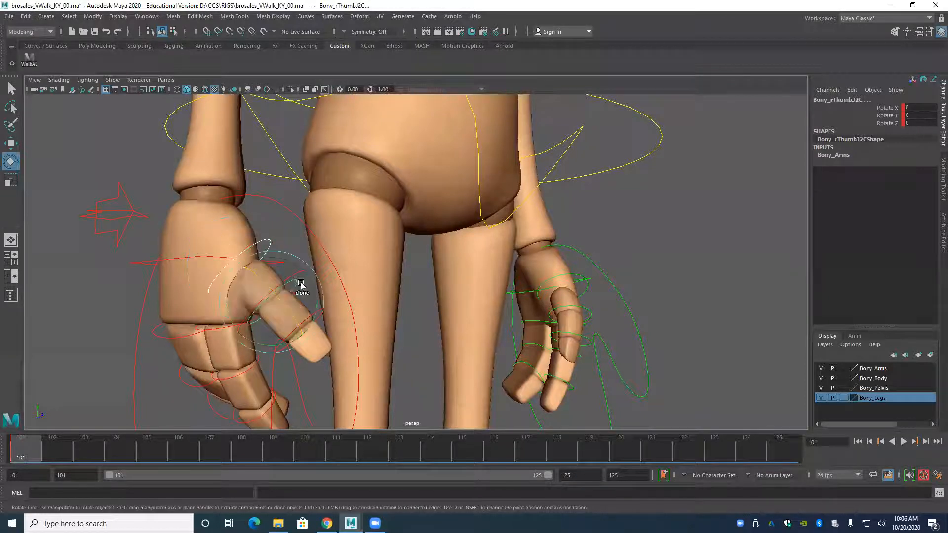
key(w)
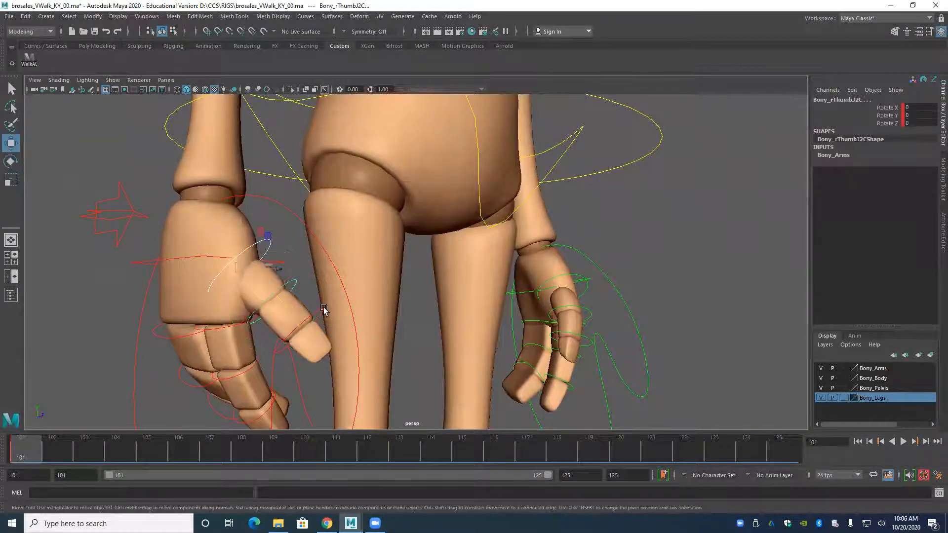
key(e)
click(277, 310)
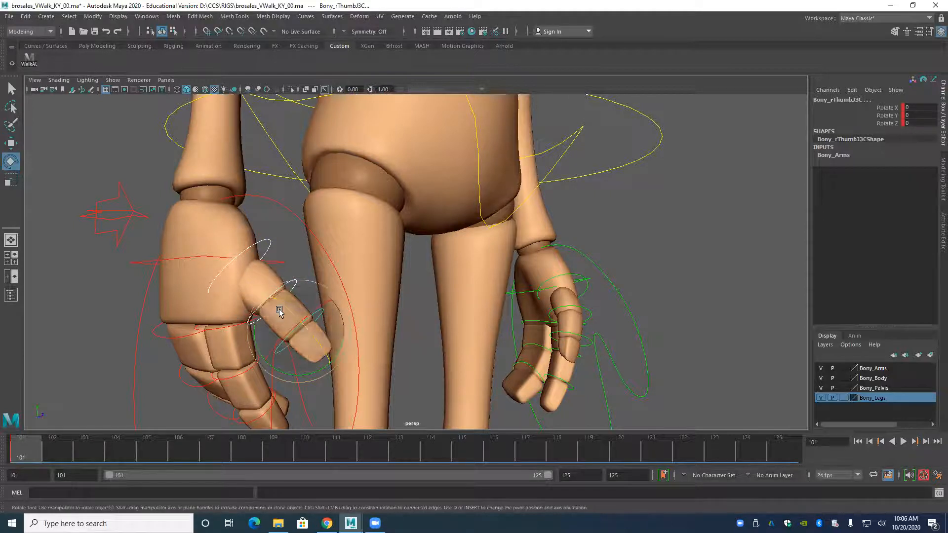
drag(288, 309, 140, 325)
Examine the character's standing pose and both hands from the front and the sides.
alt+drag(251, 336, 203, 326)
alt+right_drag(204, 326, 233, 294)
alt+drag(233, 295, 337, 266)
alt+middle_drag(336, 266, 360, 345)
alt+right_drag(360, 345, 212, 316)
alt+drag(212, 316, 249, 309)
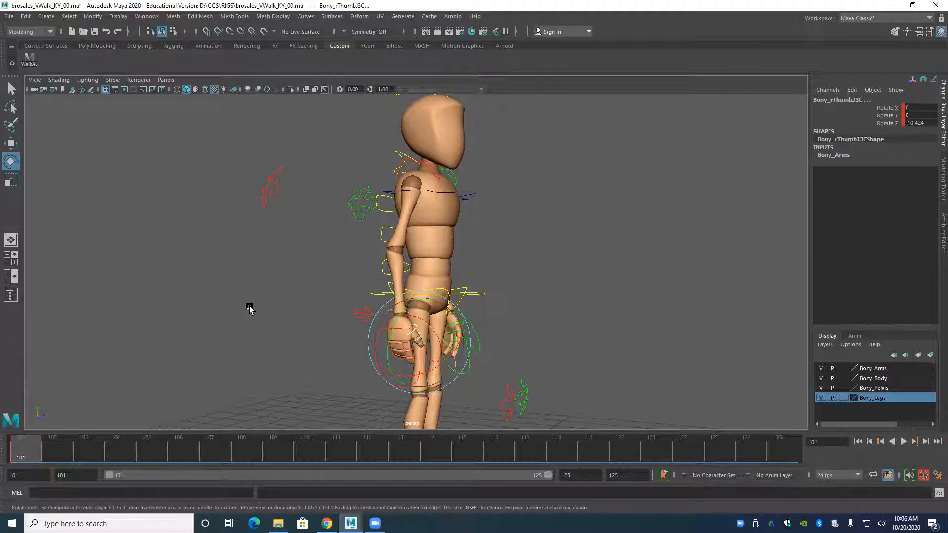
mouse_move(250, 309)
alt+mouse_down()
mouse_move(317, 286)
mouse_move(317, 256)
mouse_move(263, 318)
mouse_move(150, 301)
mouse_move(246, 302)
alt+mouse_up()
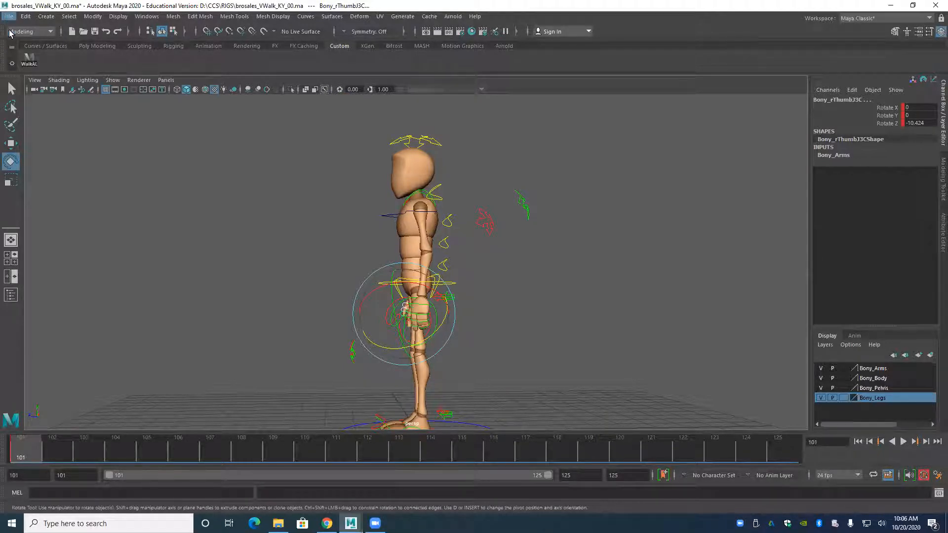
alt+drag(312, 297, 360, 322)
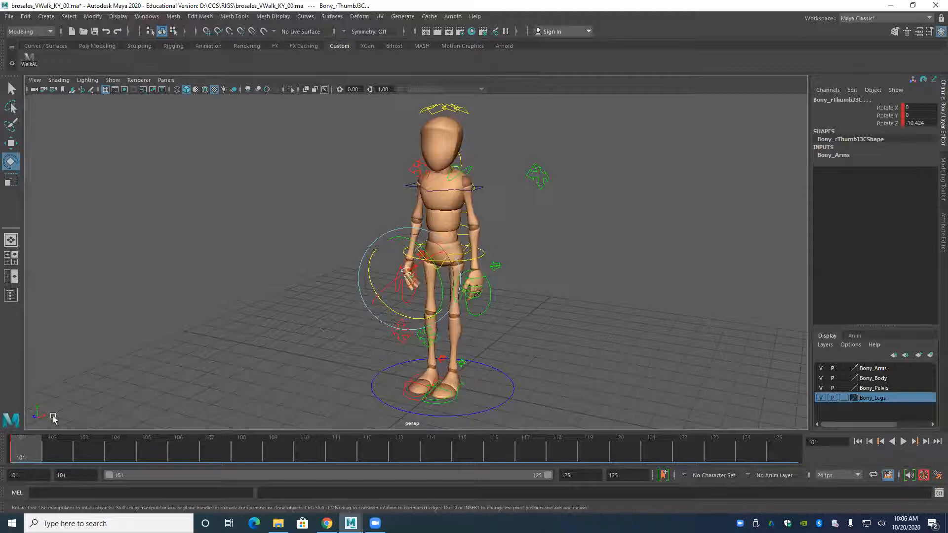
Select all of the character's controls at frame 101 with the WalkAL script and clear the selection.
click(113, 400)
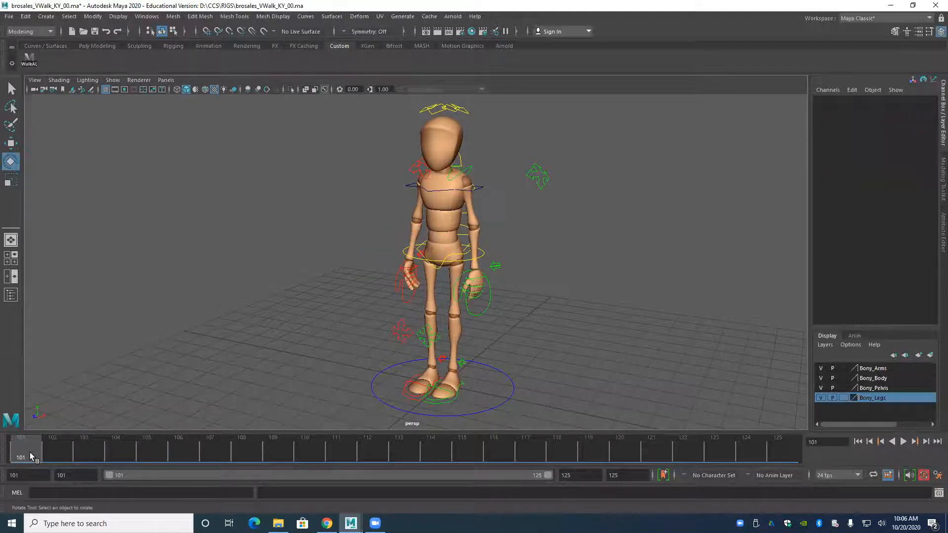
click(28, 63)
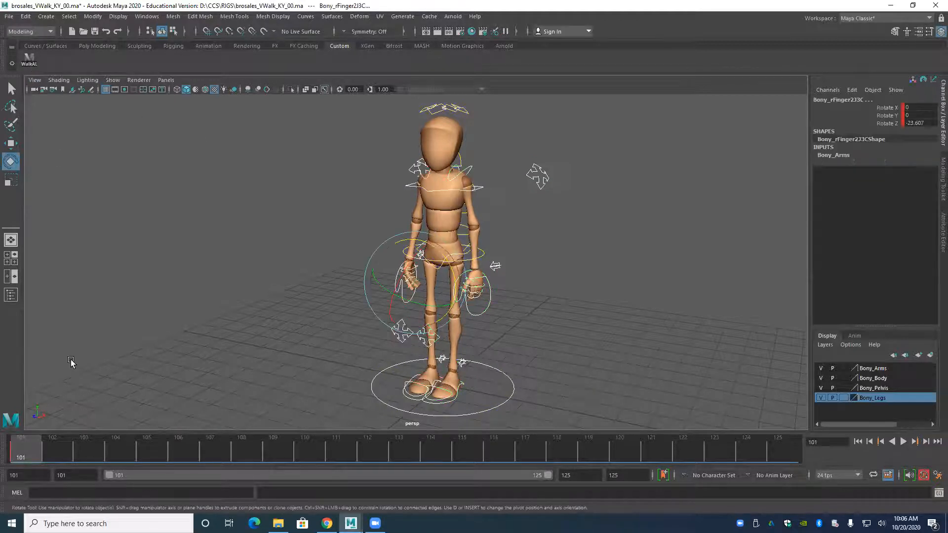
alt+drag(254, 353, 332, 263)
click(277, 312)
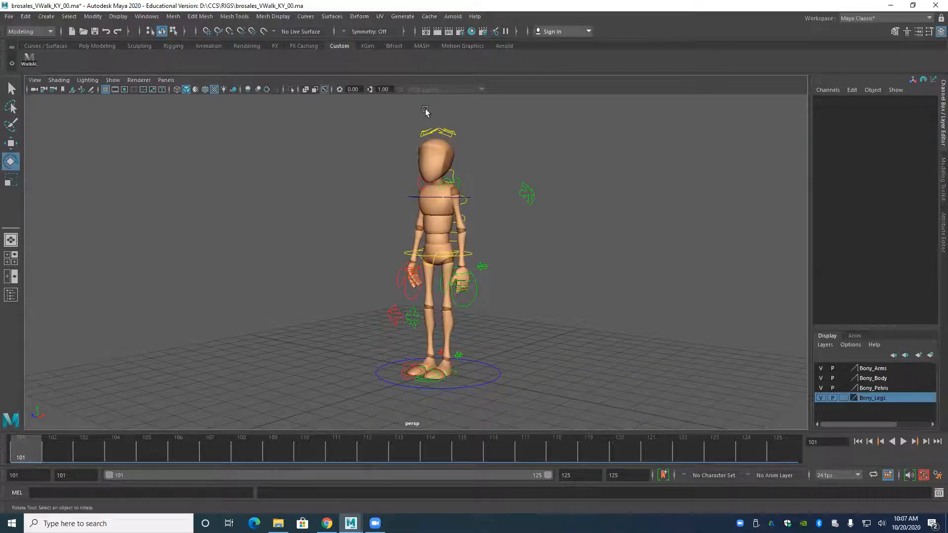
alt+drag(406, 323, 400, 193)
alt+drag(397, 239, 334, 347)
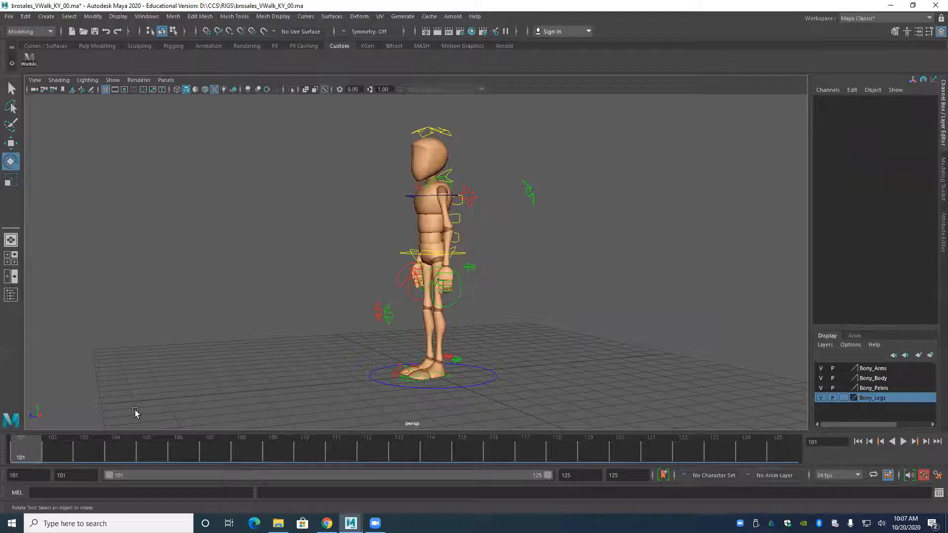
Move the right wrist IK control slightly inward to Translate X 2.409 at frame 101.
alt+drag(135, 414, 232, 363)
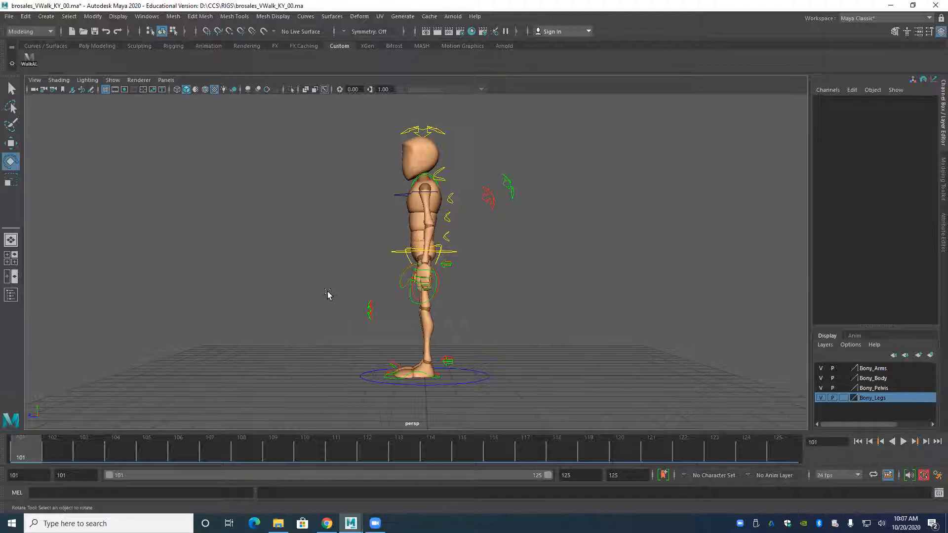
alt+drag(294, 262, 336, 260)
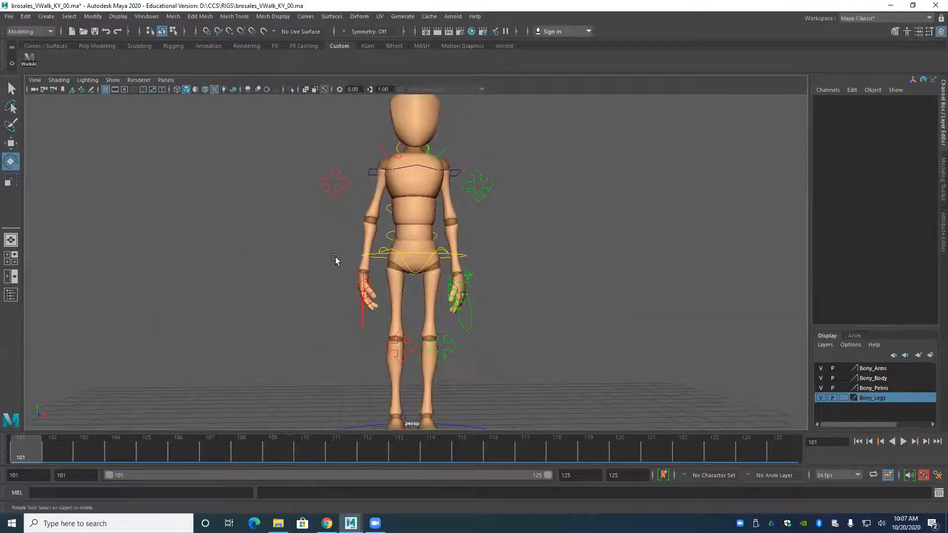
drag(368, 321, 332, 335)
alt+drag(328, 339, 348, 342)
drag(334, 277, 302, 270)
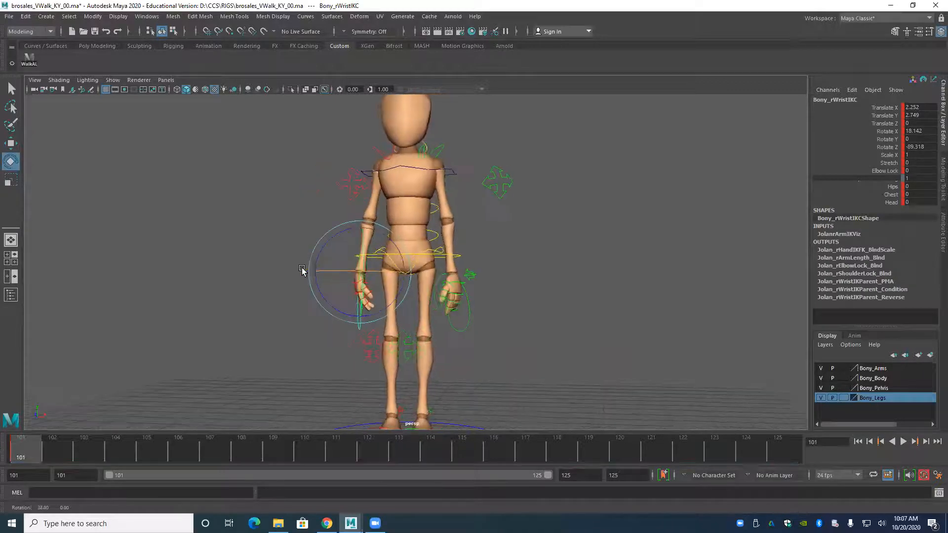
key(w)
drag(409, 271, 416, 269)
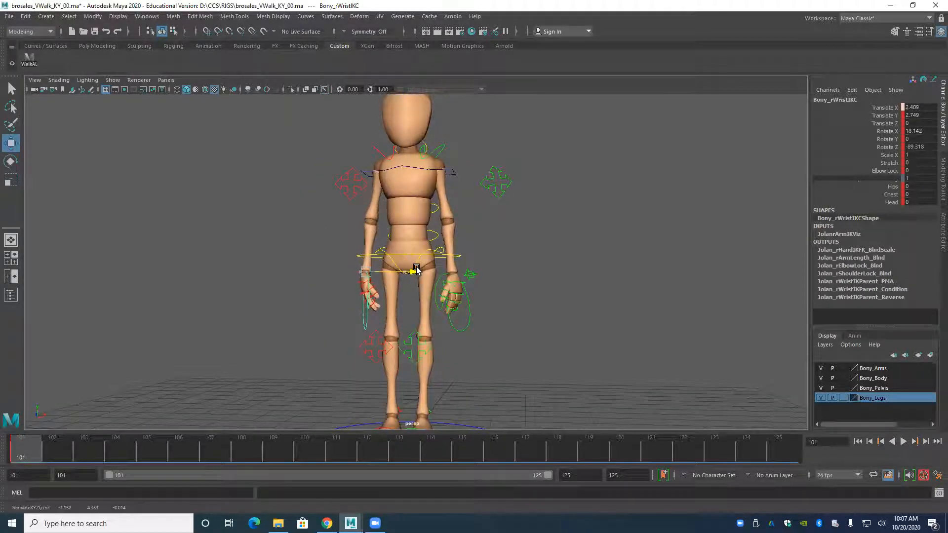
Go to frame 113, select all of the character's controls with the WalkAL script and key them.
alt+drag(340, 267, 354, 326)
alt+right_drag(417, 315, 377, 303)
alt+drag(356, 325, 387, 307)
alt+right_drag(386, 307, 410, 310)
alt+drag(410, 311, 277, 334)
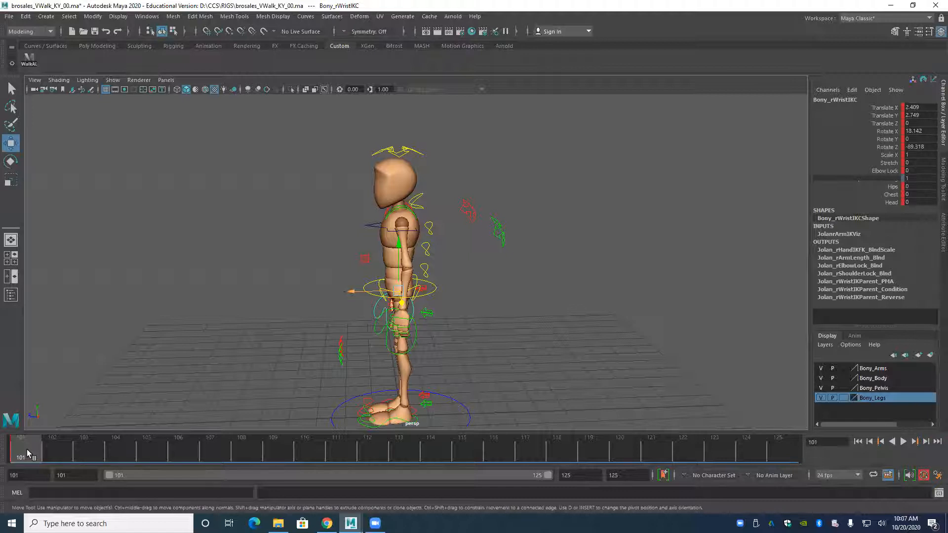
mouse_move(43, 450)
mouse_down()
mouse_move(349, 447)
mouse_move(5, 461)
mouse_up()
drag(67, 457, 399, 458)
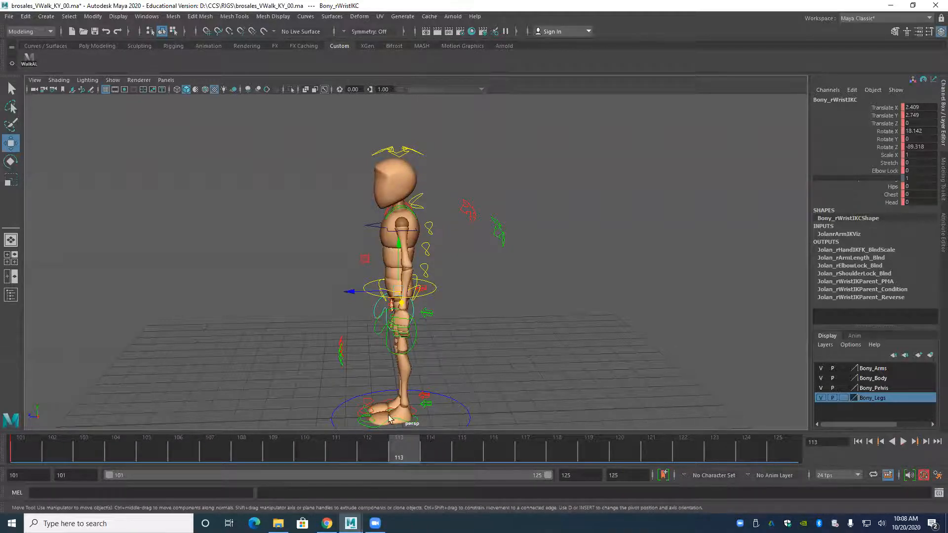
click(29, 60)
key(s)
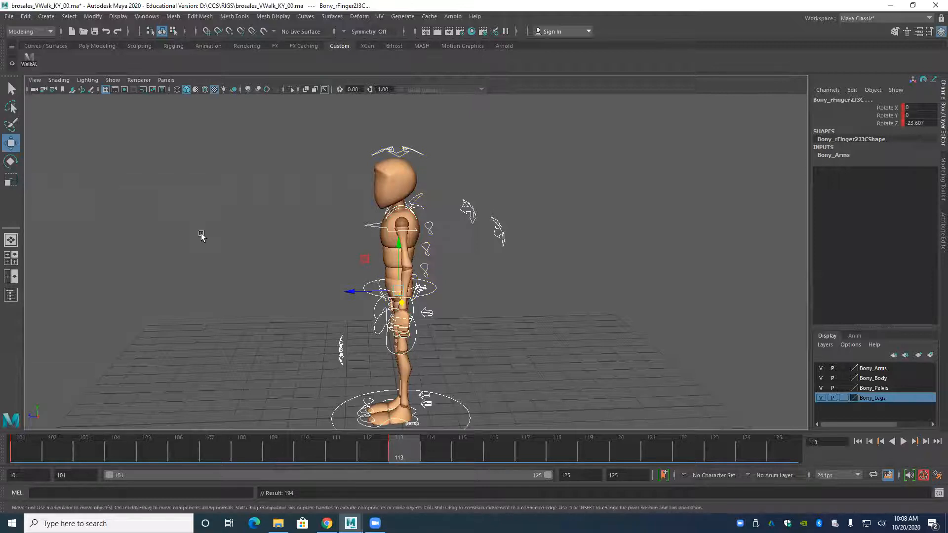
Step back and forth between the keyframes at 101 and 113 to compare the poses.
key(alt+shift+v)
key(period)
key(comma)
key(period)
key(comma)
key(period)
key(comma)
key(period)
alt+drag(212, 258, 228, 278)
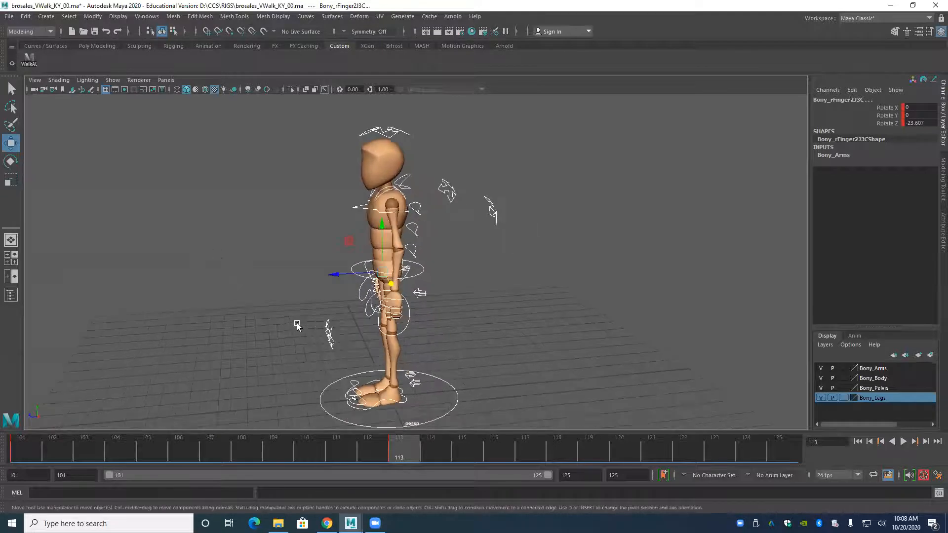
drag(329, 275, 213, 293)
key(ctrl+z)
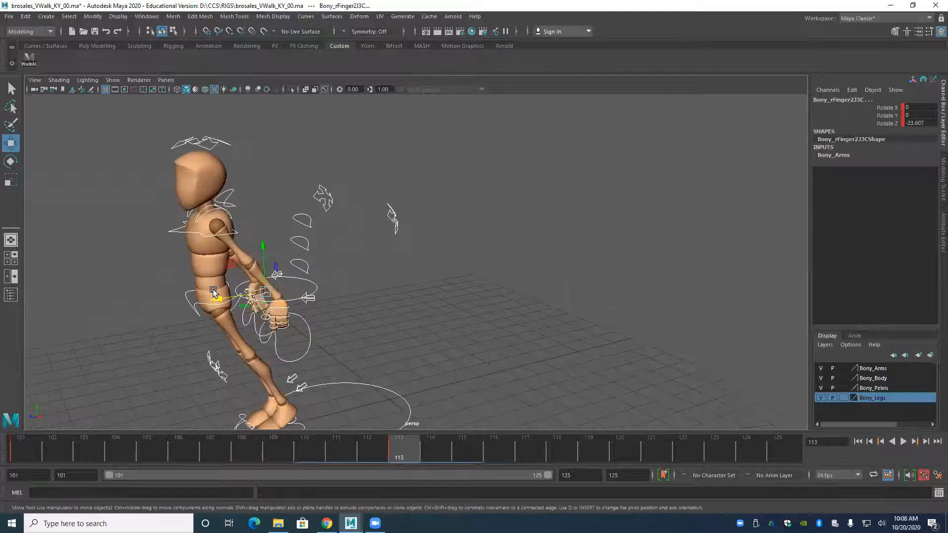
key(ctrl+z)
click(243, 285)
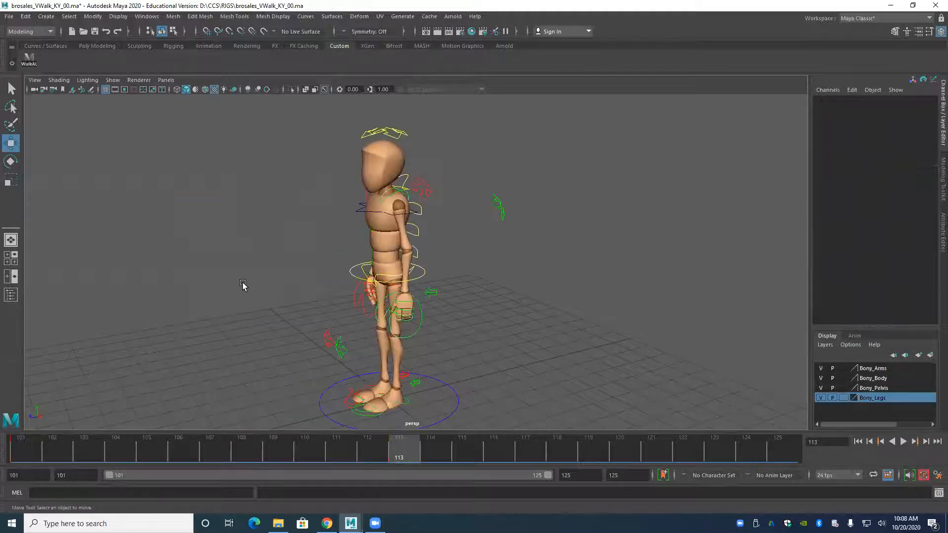
Move the root control forward and down to Translate Z 1.157 and Translate Y -0.341 at frame 113.
alt+drag(307, 304, 298, 305)
click(350, 273)
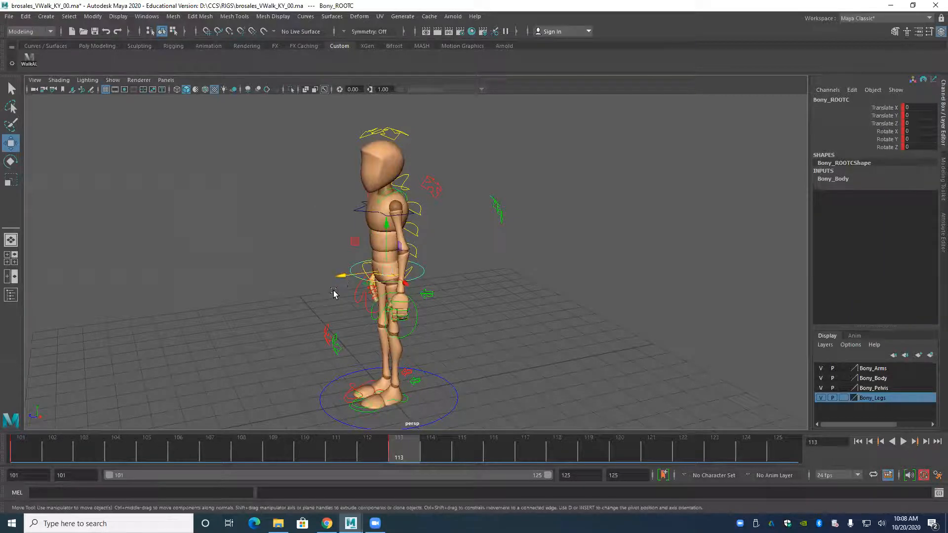
drag(335, 279, 241, 291)
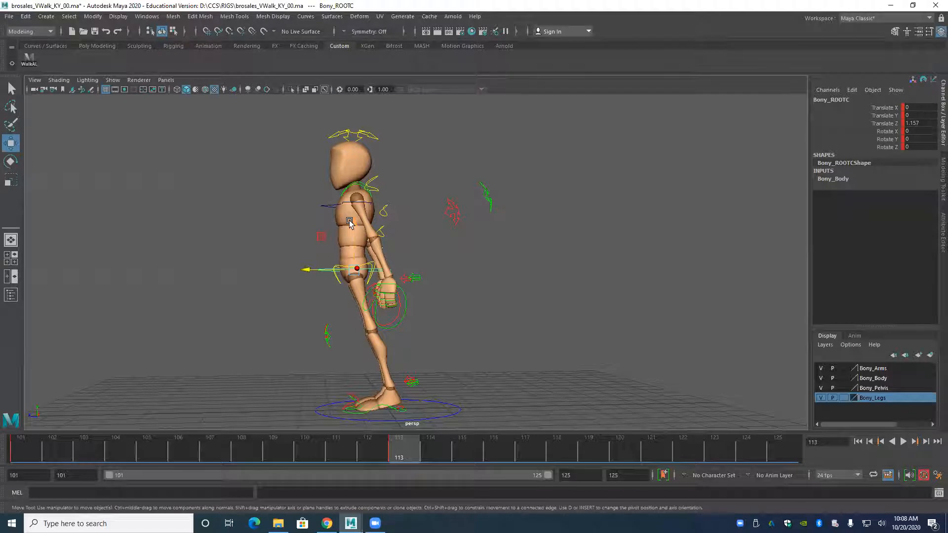
middle_drag(353, 223, 355, 233)
drag(355, 231, 355, 230)
alt+right_drag(319, 294, 332, 332)
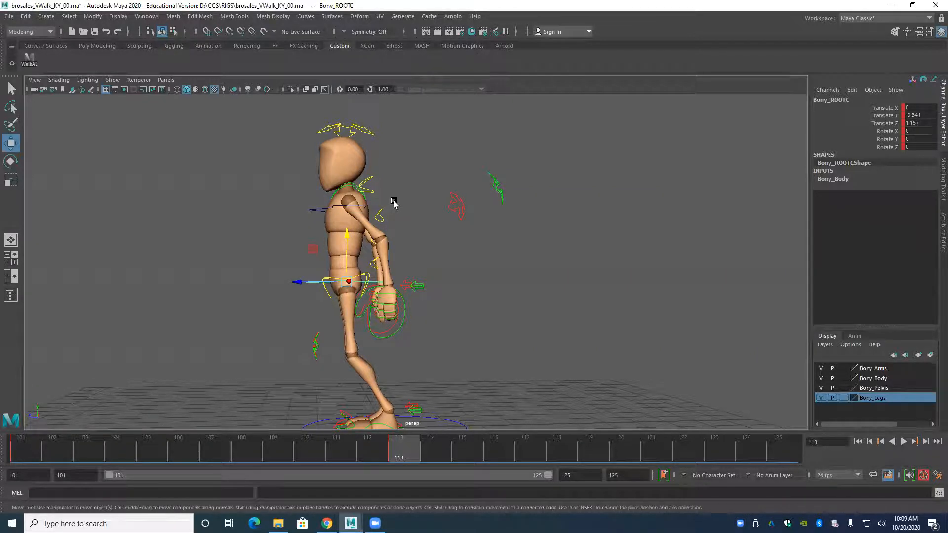
Examine the lowered, forward-shifted body pose from the front and the side.
alt+drag(303, 303, 328, 303)
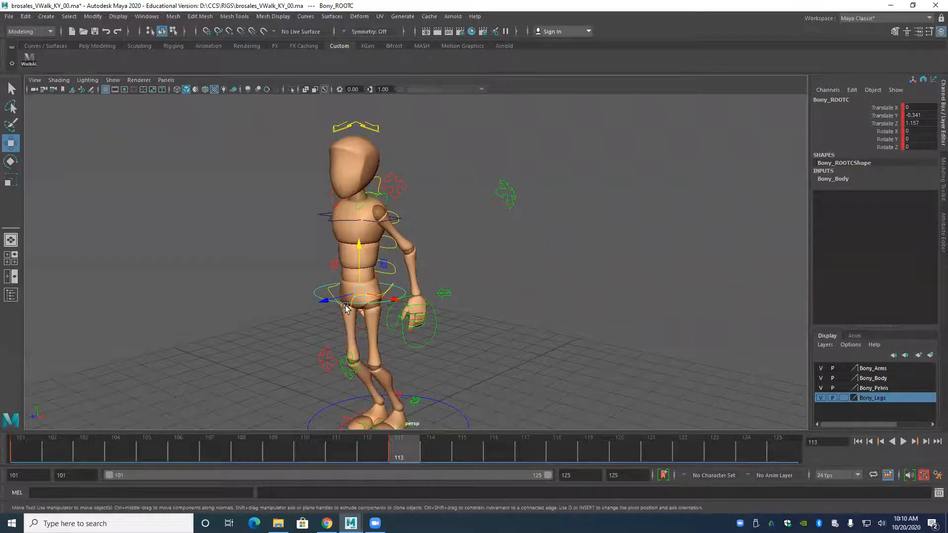
alt+drag(345, 307, 360, 339)
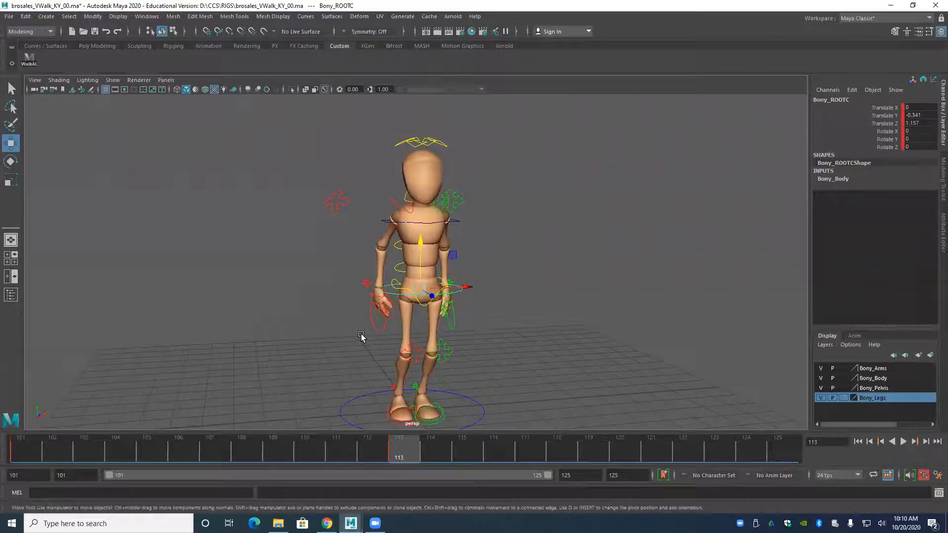
alt+drag(349, 353, 331, 352)
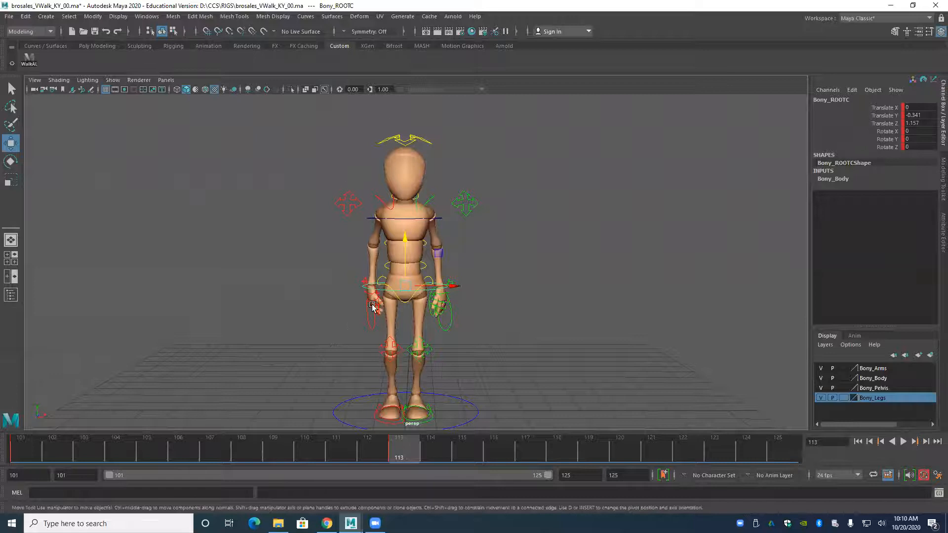
alt+middle_drag(375, 305, 387, 297)
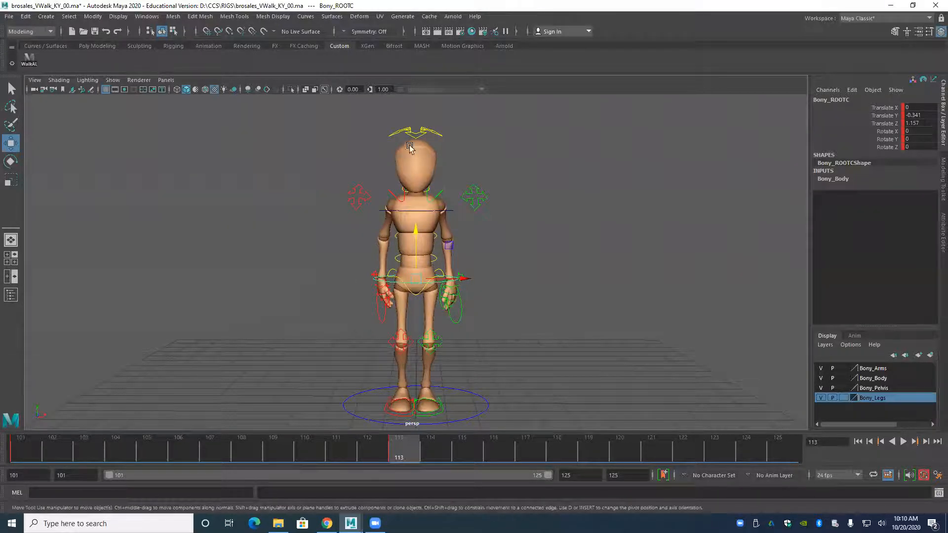
alt+drag(383, 292, 310, 306)
alt+right_drag(298, 302, 334, 319)
alt+middle_drag(334, 320, 354, 325)
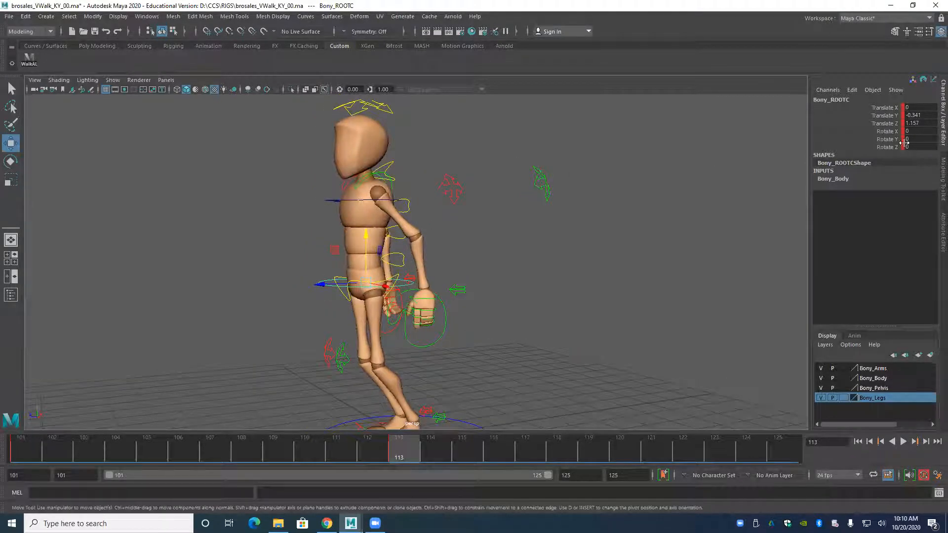
alt+drag(507, 278, 495, 317)
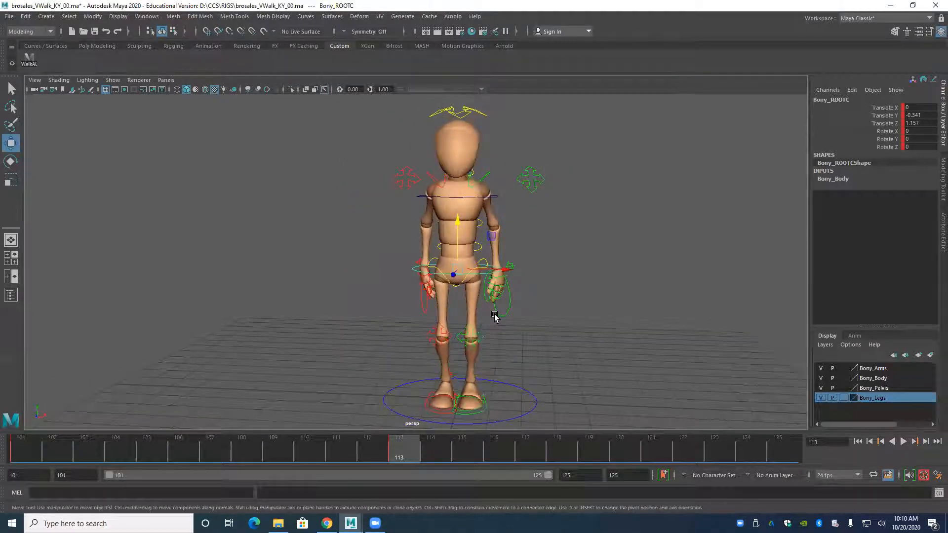
alt+drag(501, 320, 503, 326)
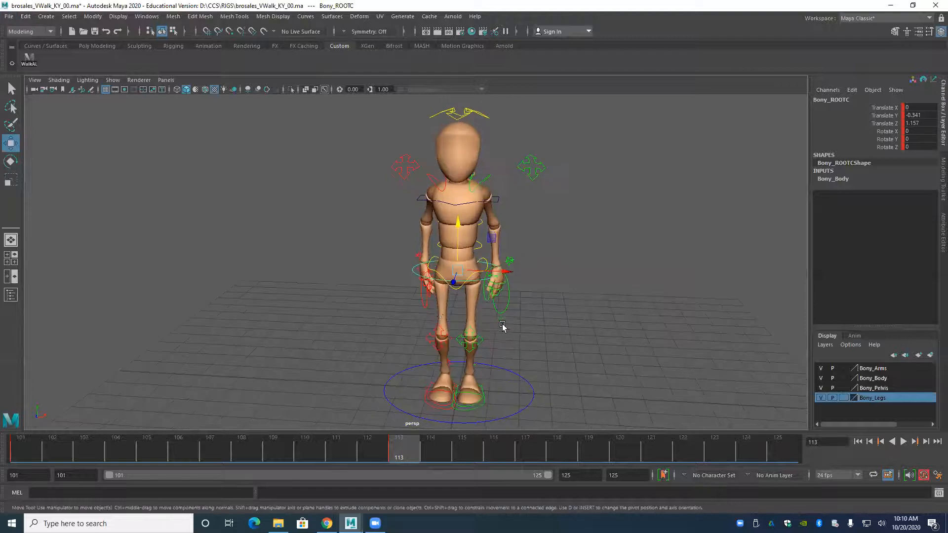
alt+drag(446, 317, 341, 324)
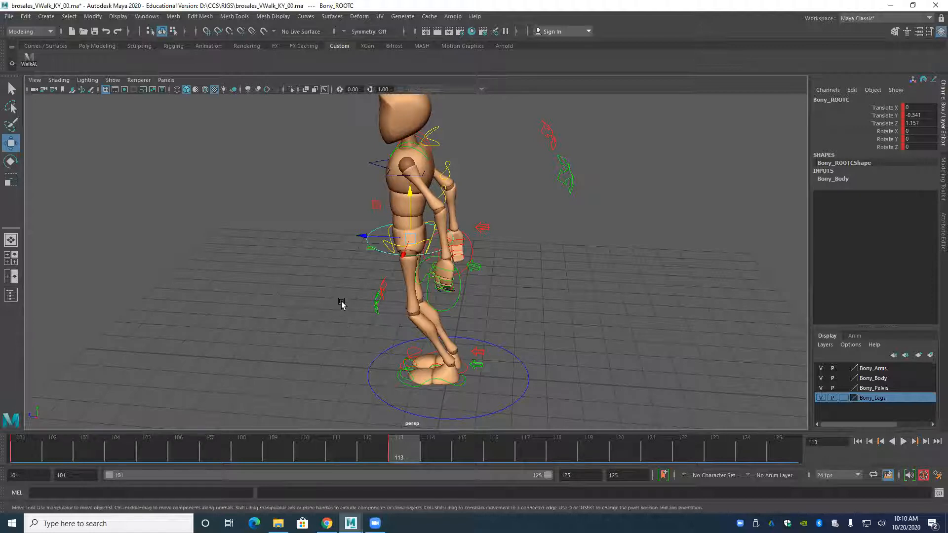
Move the right foot IK control forward to Translate Z -2.889 for the stride.
alt+right_drag(366, 348, 474, 316)
alt+middle_drag(474, 316, 493, 254)
alt+right_drag(395, 336, 434, 334)
alt+drag(434, 334, 419, 346)
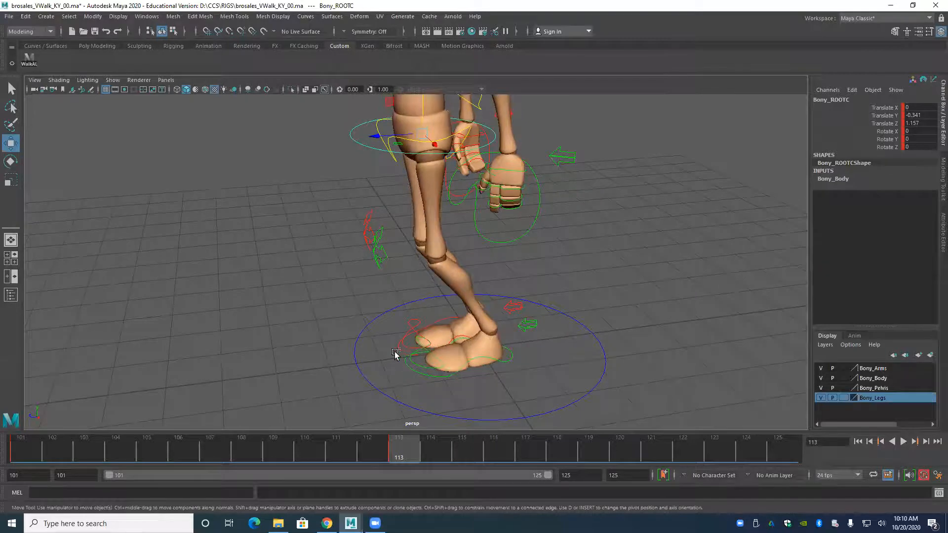
click(453, 318)
alt+right_drag(455, 318, 415, 307)
drag(415, 308, 307, 335)
alt+drag(301, 334, 296, 312)
alt+middle_drag(327, 257, 345, 272)
alt+right_drag(345, 272, 362, 301)
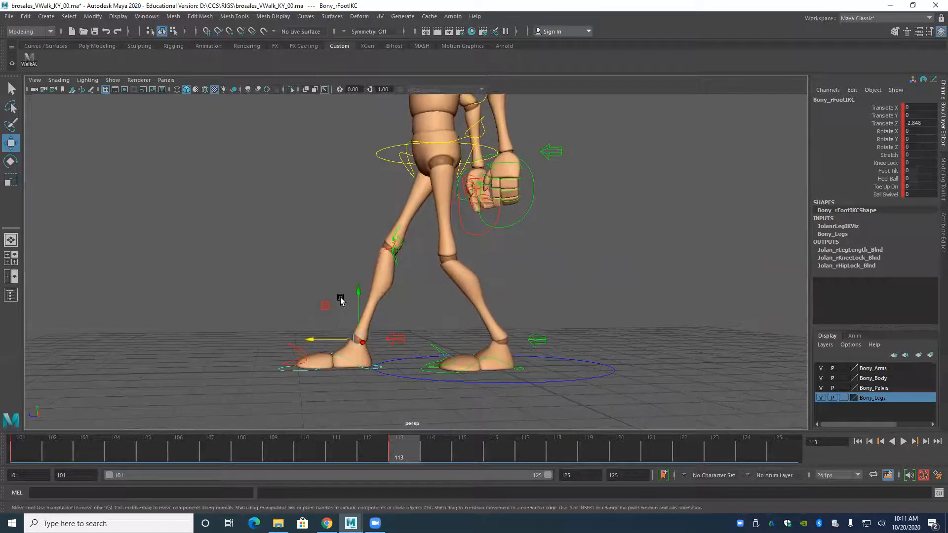
drag(306, 339, 305, 348)
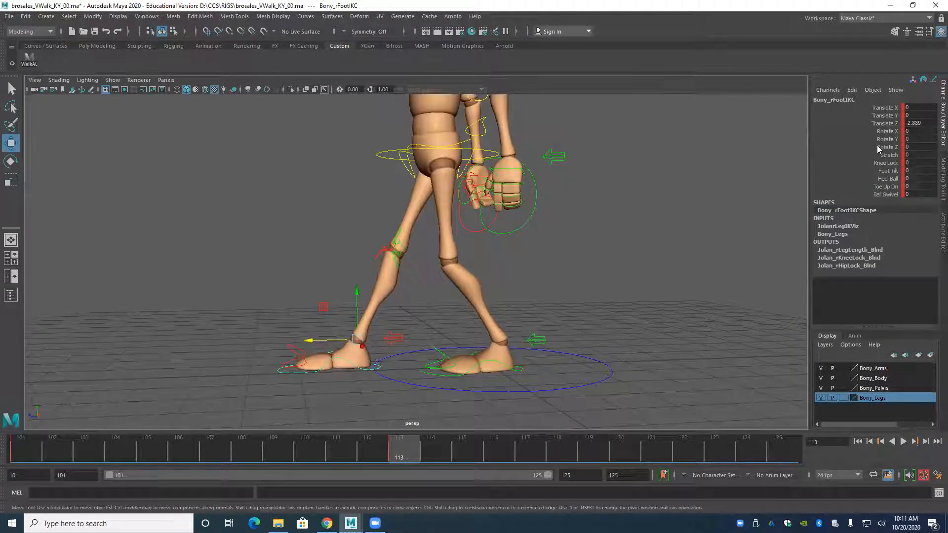
Set the right foot's Heel Ball to -2 and move the foot further forward to Translate Z -3.173.
click(883, 179)
middle_drag(698, 185, 684, 188)
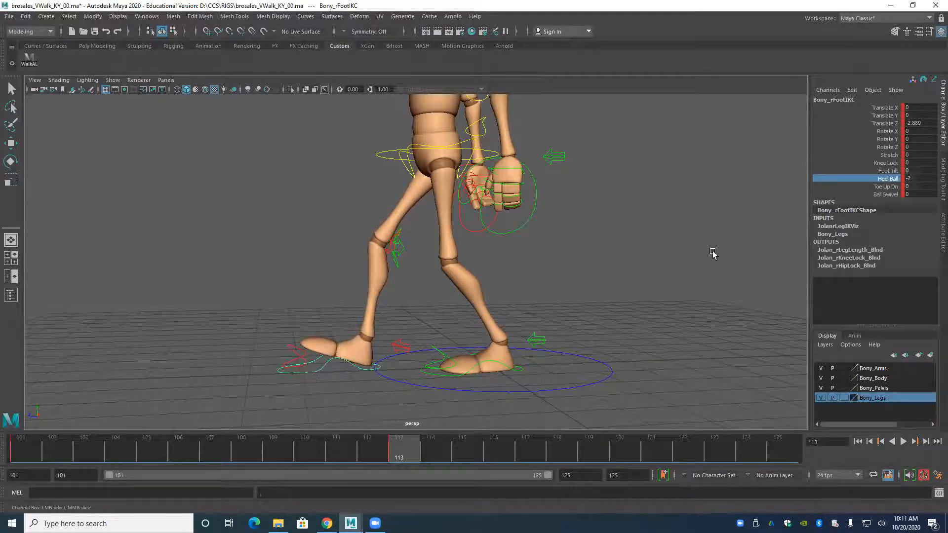
key(w)
drag(307, 342, 329, 341)
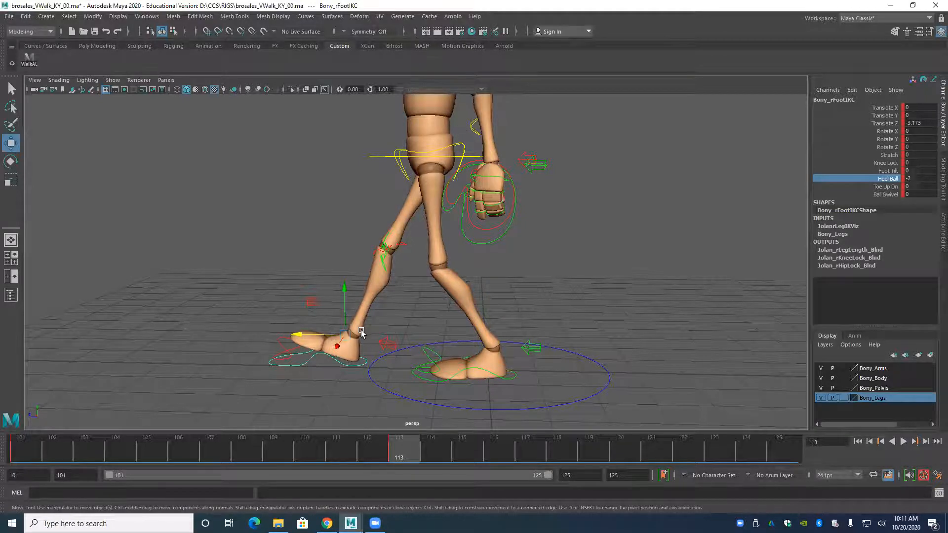
Examine the stride pose and both feet from the side.
alt+drag(398, 312, 344, 307)
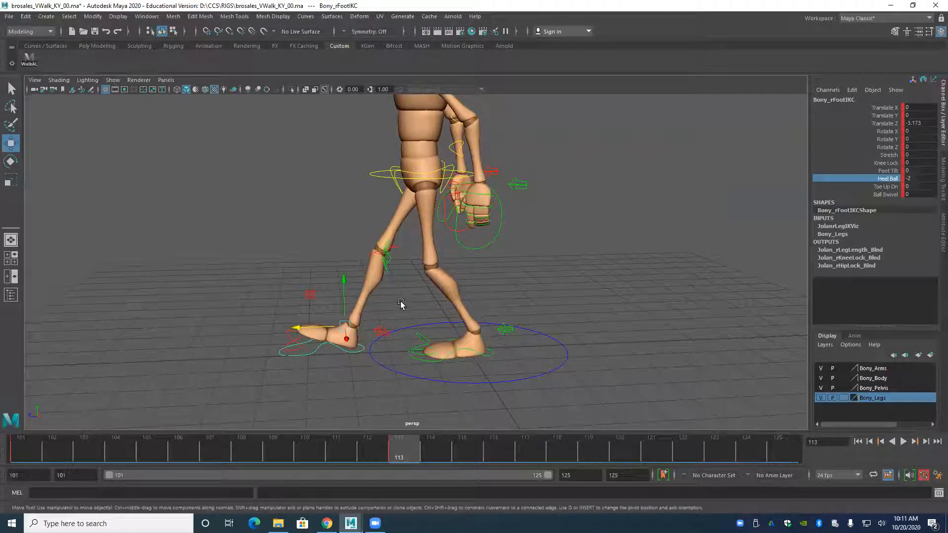
alt+drag(360, 297, 354, 263)
alt+drag(356, 223, 372, 401)
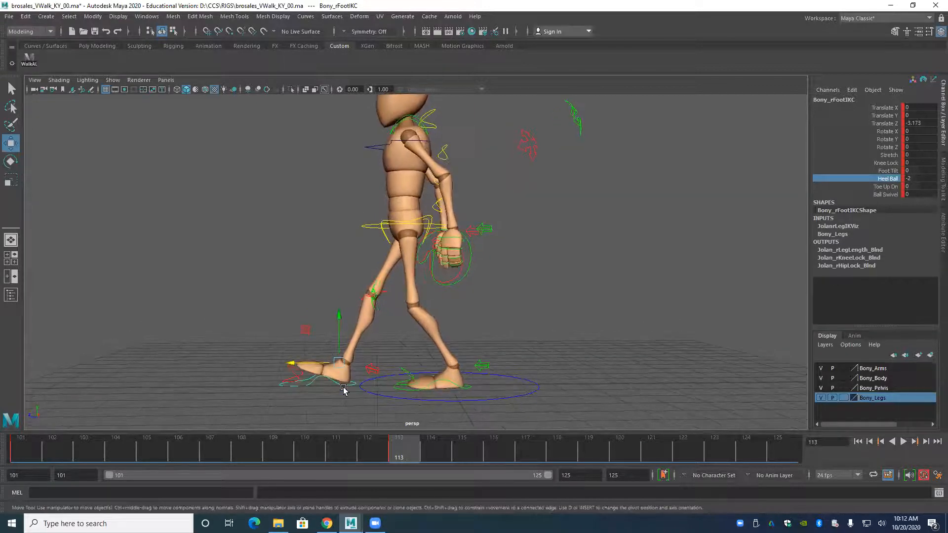
alt+right_drag(326, 363, 340, 358)
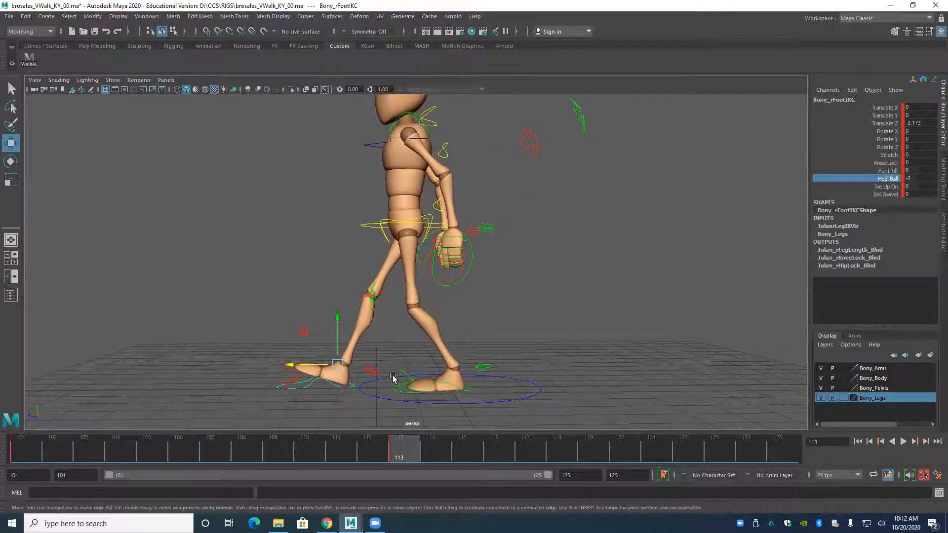
alt+middle_drag(387, 319, 340, 245)
alt+right_drag(341, 246, 363, 281)
alt+middle_drag(363, 281, 381, 210)
alt+drag(381, 210, 389, 234)
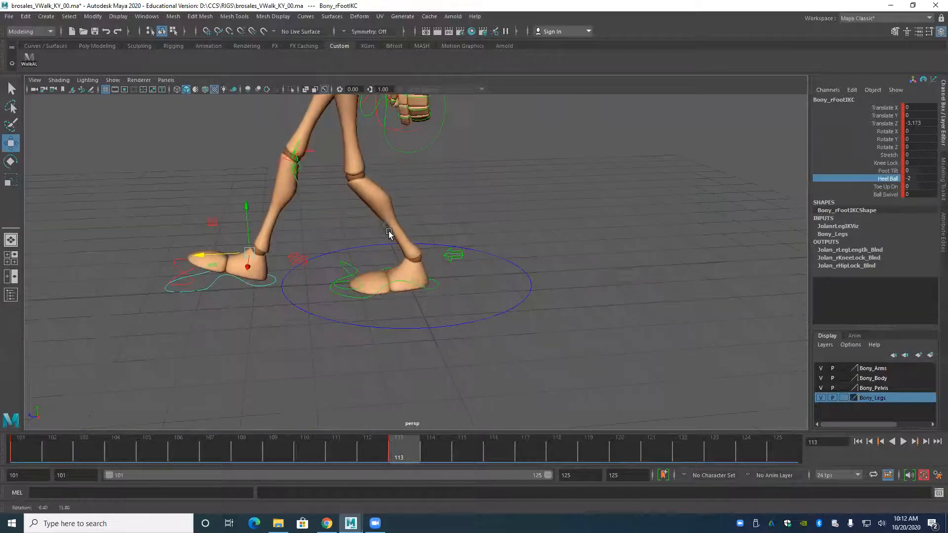
Set the left foot IK control's Heel Ball to 2 to lift the rear heel.
click(430, 291)
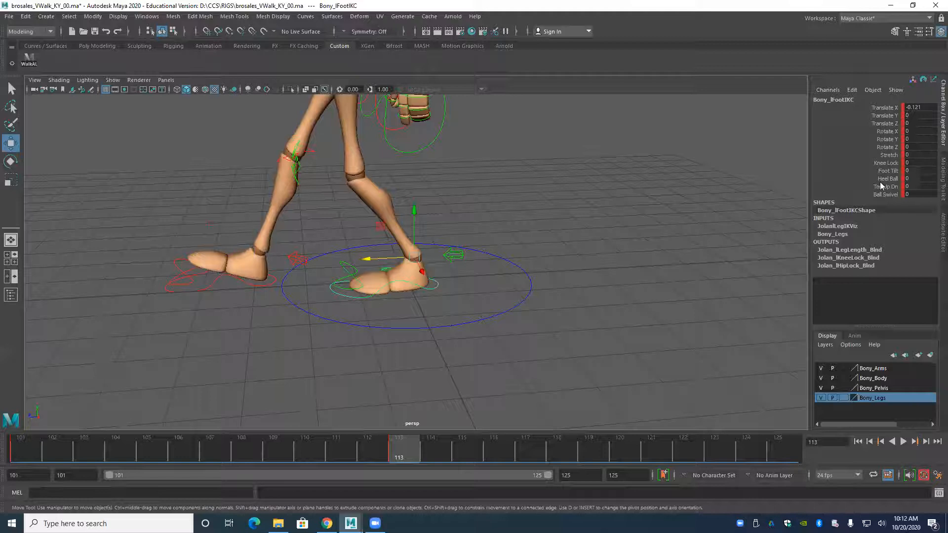
click(824, 180)
mouse_move(775, 178)
middle_down()
mouse_move(766, 178)
mouse_move(786, 180)
middle_up()
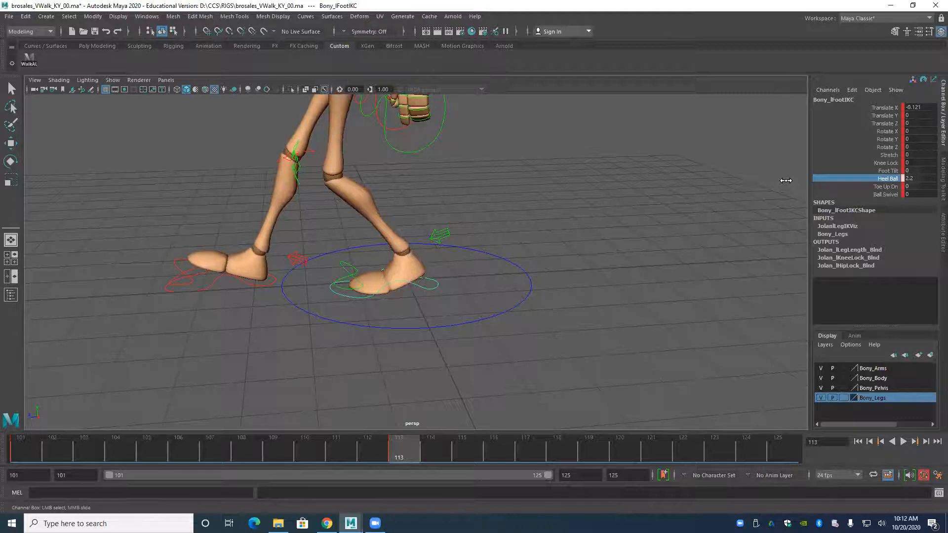
double_click(920, 178)
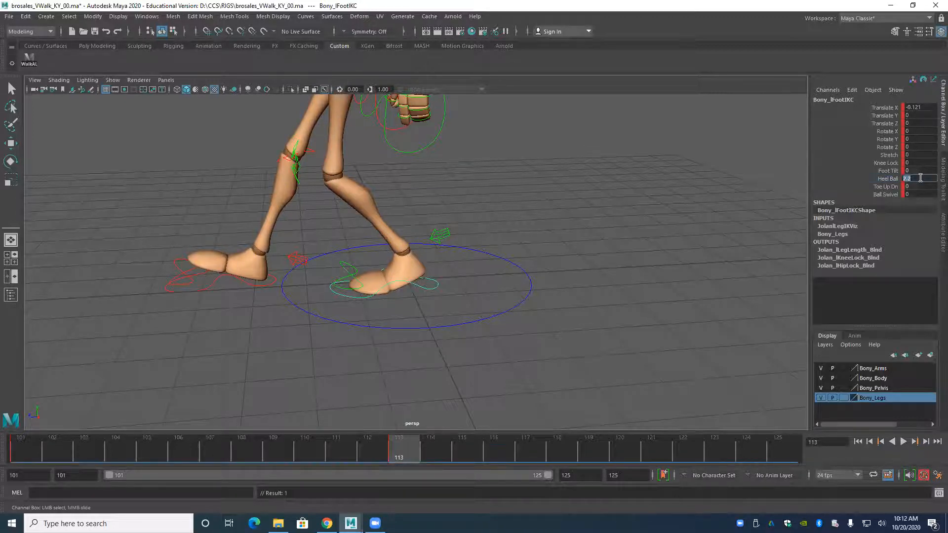
text(2)
key(Return)
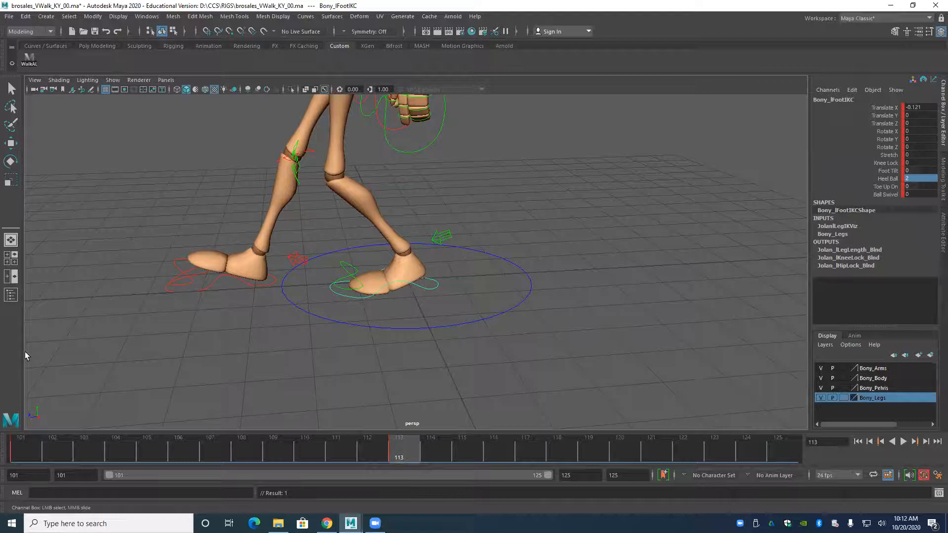
Move the root control further forward to Translate Z 1.869.
alt+drag(318, 181, 339, 212)
click(370, 200)
key(w)
alt+drag(326, 244, 322, 307)
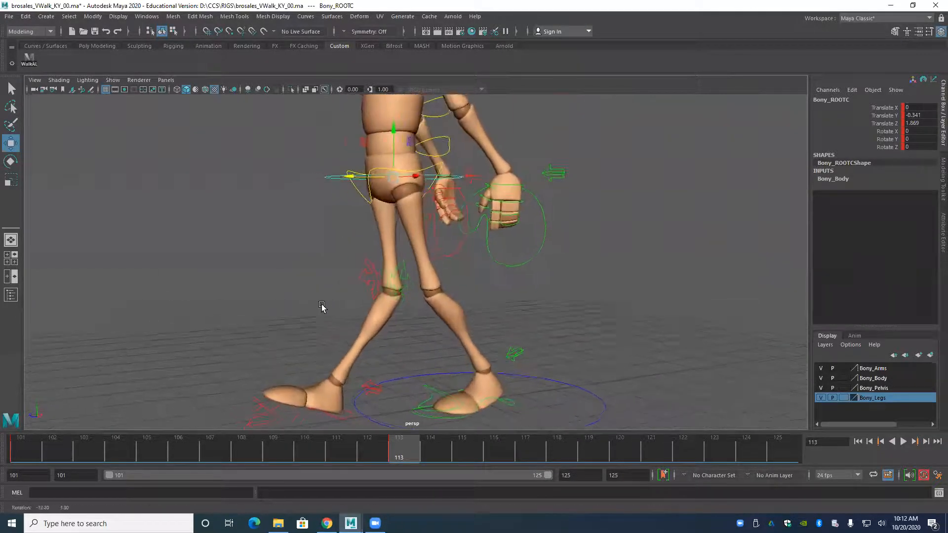
Move the right knee IK control forward to Translate Z 2.26 so the knee points ahead.
click(365, 282)
alt+drag(383, 228, 309, 330)
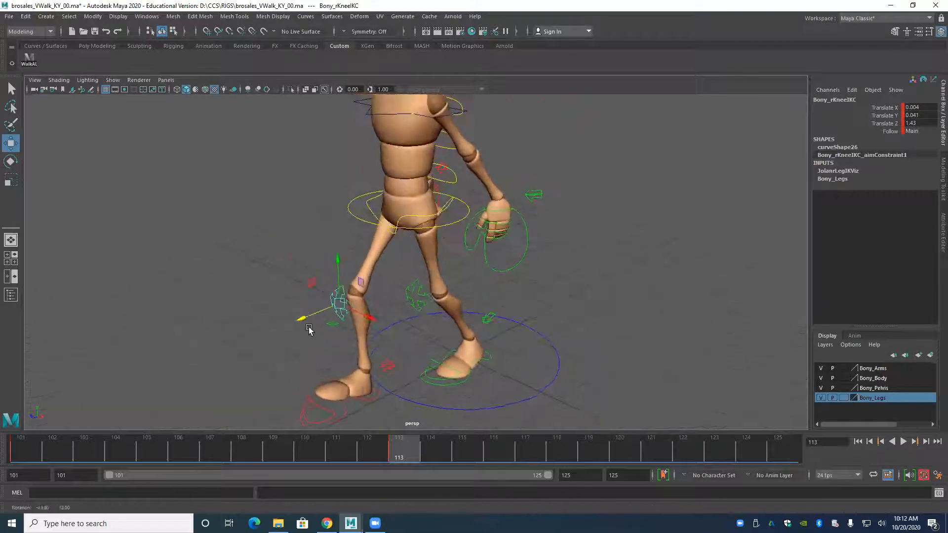
alt+drag(267, 294, 321, 358)
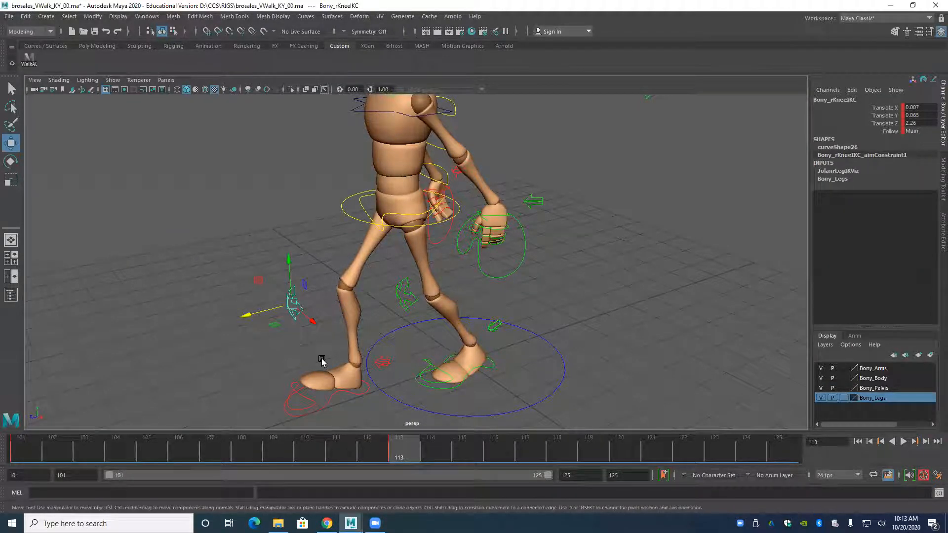
alt+drag(387, 311, 323, 290)
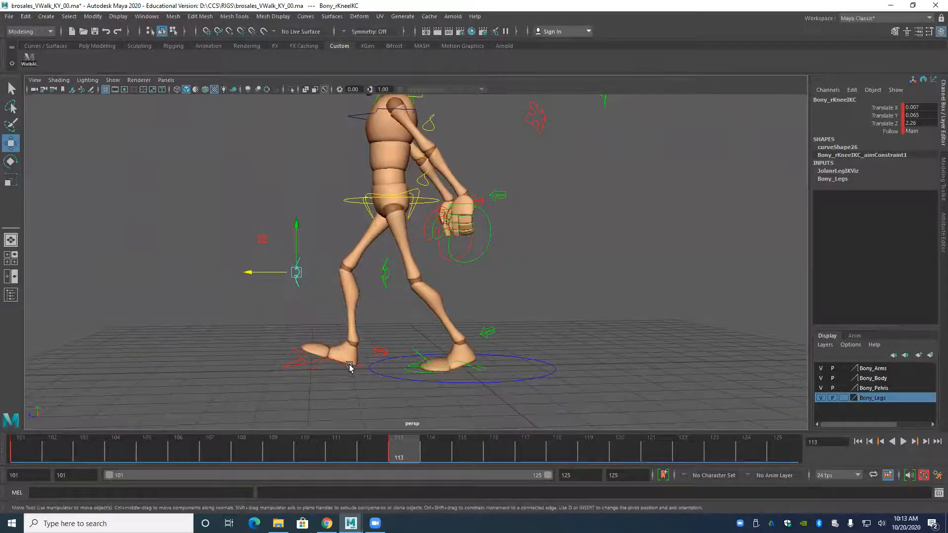
Shift the root control back to Translate Z 1.637 and raise it to Translate Y -0.25.
click(344, 201)
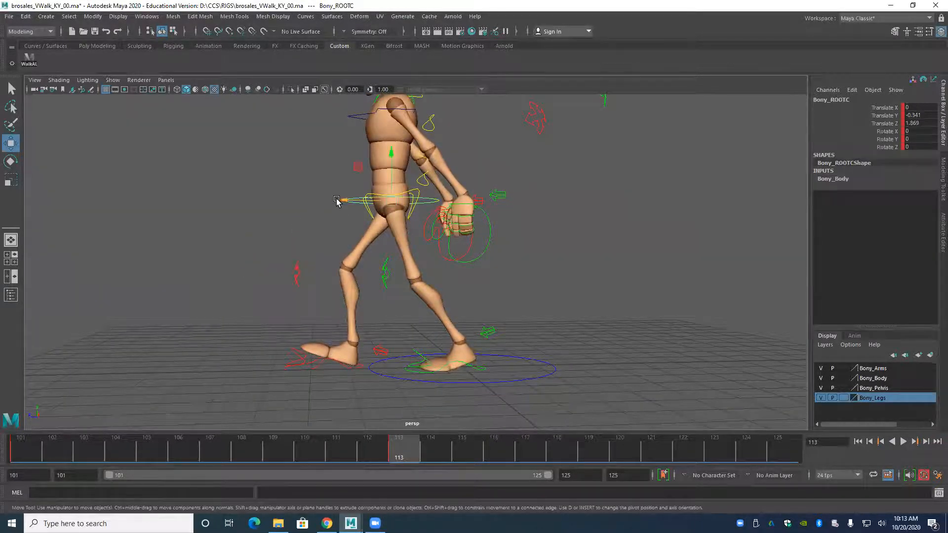
drag(346, 201, 351, 201)
alt+middle_drag(356, 202, 367, 224)
drag(410, 176, 415, 173)
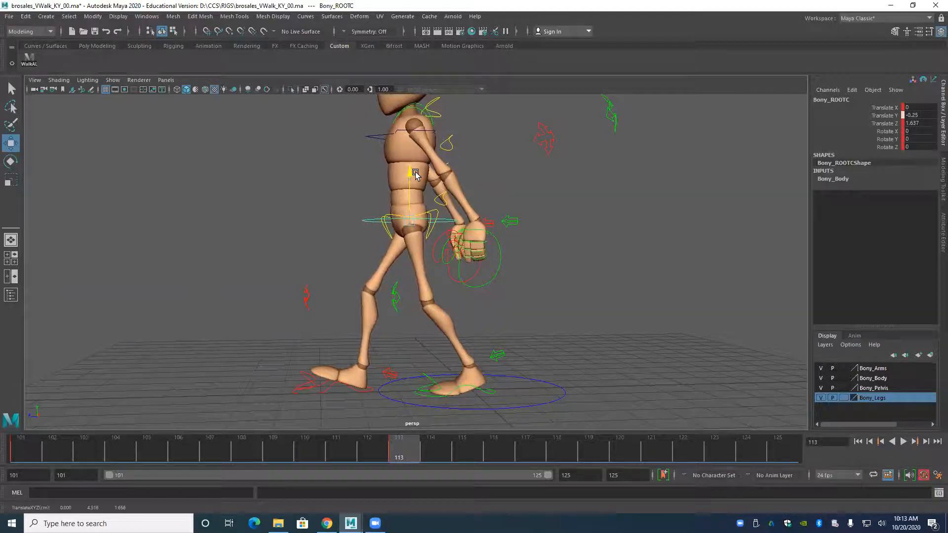
Move the right foot IK control further forward to Translate Z -3.355.
click(329, 399)
drag(306, 368, 317, 322)
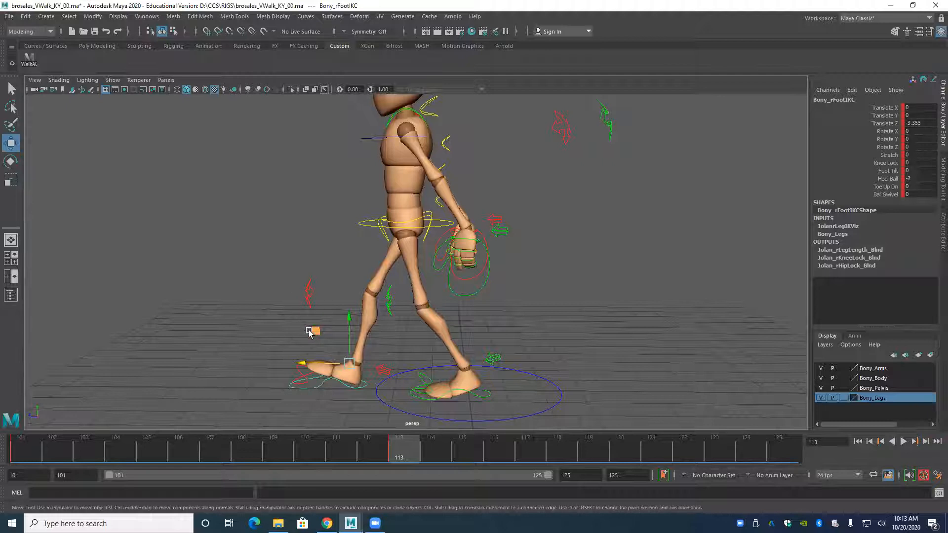
click(361, 223)
alt+drag(348, 244, 347, 298)
alt+middle_drag(347, 298, 347, 301)
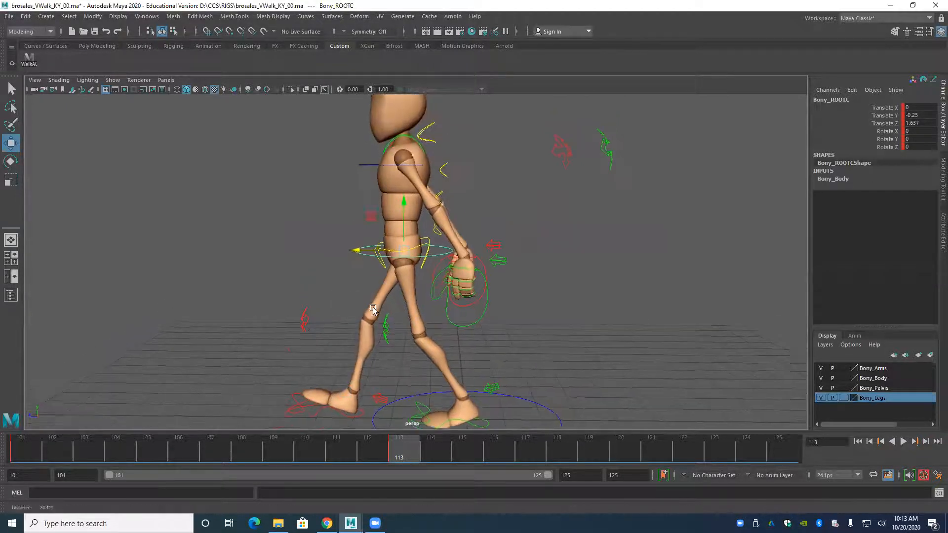
Twist the pelvis with the main hip control by rotating it to Rotate Y 5.54.
alt+right_drag(346, 302, 388, 312)
alt+drag(388, 311, 411, 309)
alt+right_drag(410, 310, 317, 373)
alt+drag(275, 382, 406, 244)
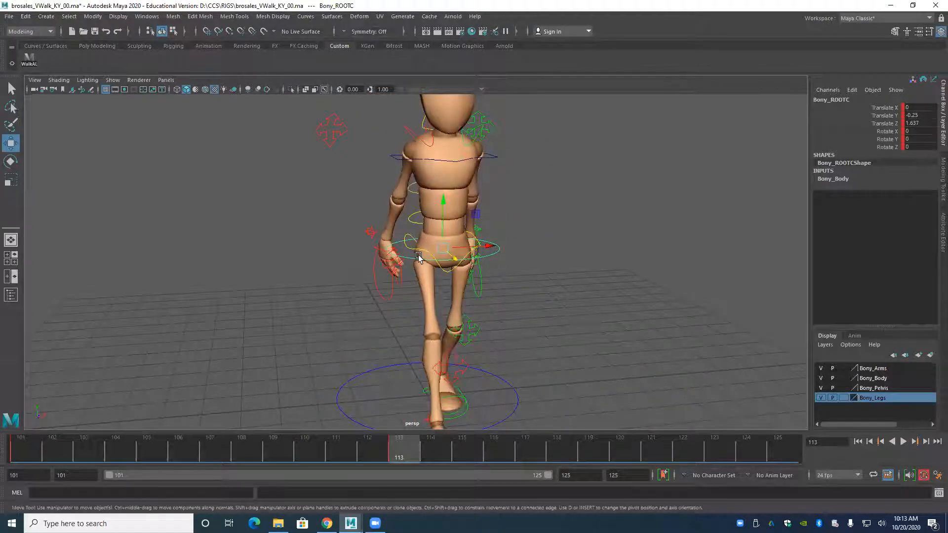
click(413, 251)
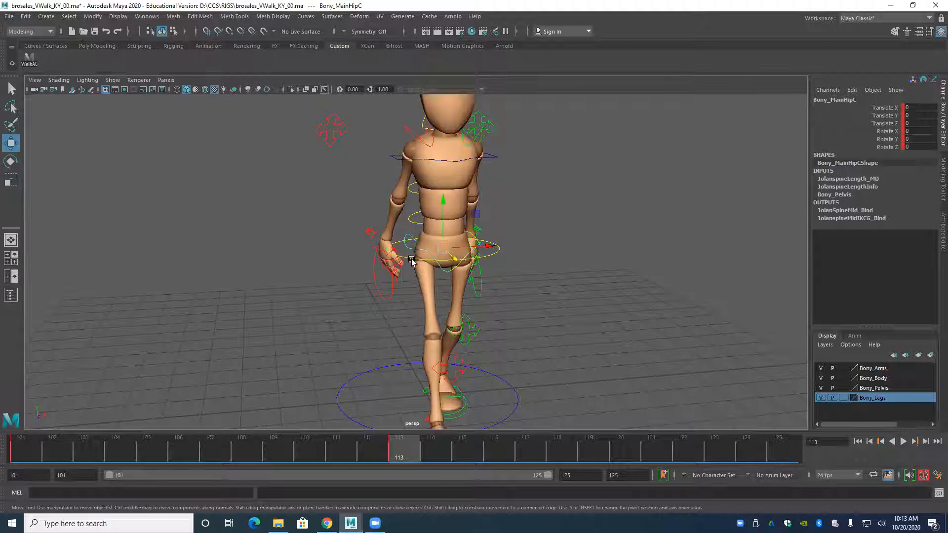
key(e)
alt+drag(375, 281, 481, 296)
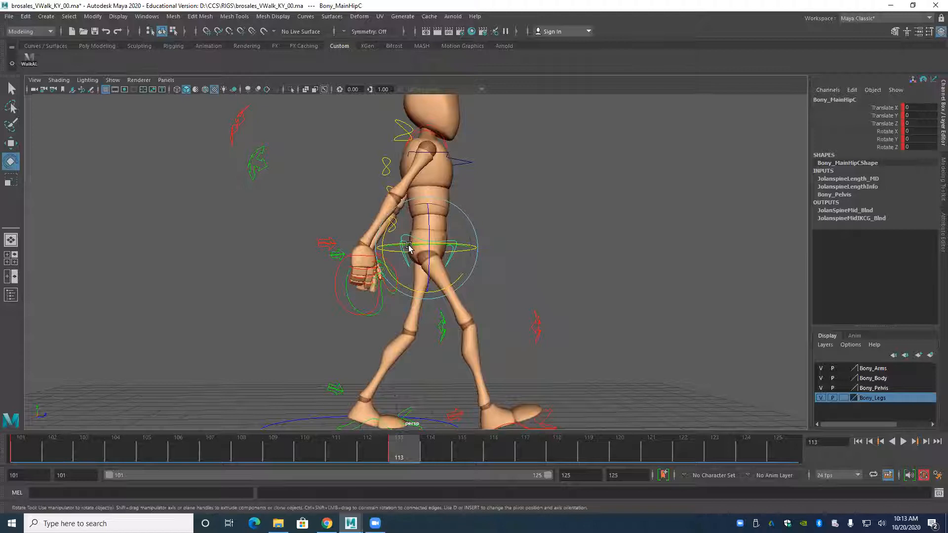
drag(409, 247, 290, 314)
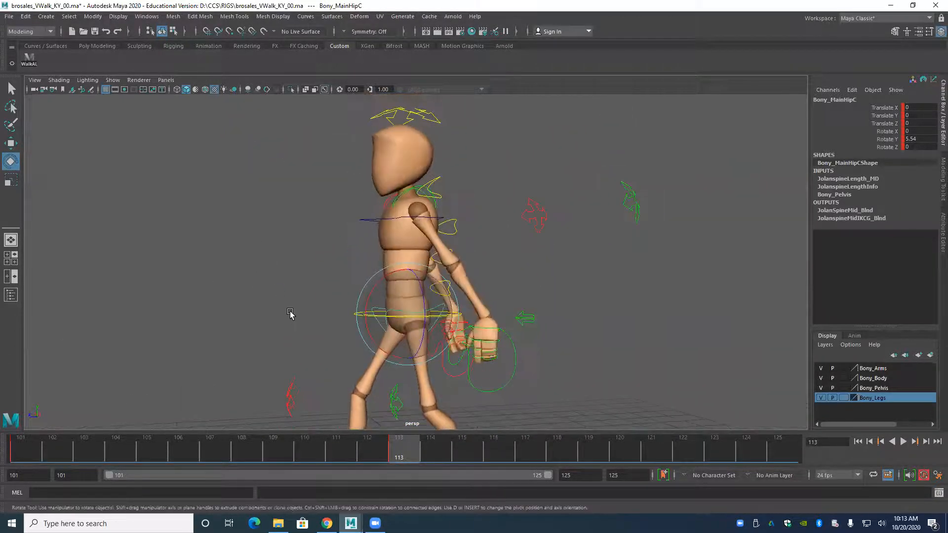
Examine the hip twist, the torso and the stride from the front and the side.
alt+drag(358, 261, 347, 330)
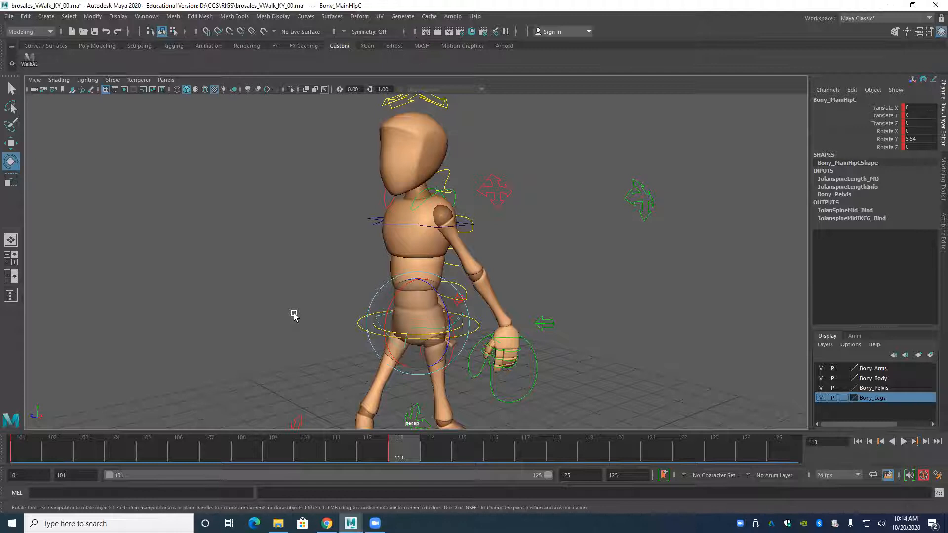
mouse_move(327, 256)
alt+mouse_down()
mouse_move(381, 252)
mouse_move(344, 256)
alt+mouse_up()
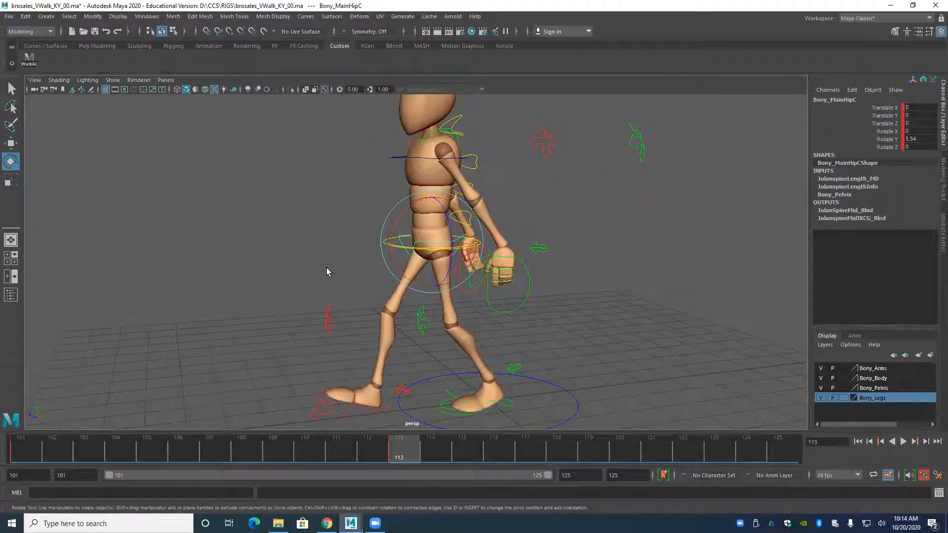
alt+drag(324, 322, 299, 308)
alt+middle_drag(307, 244, 312, 293)
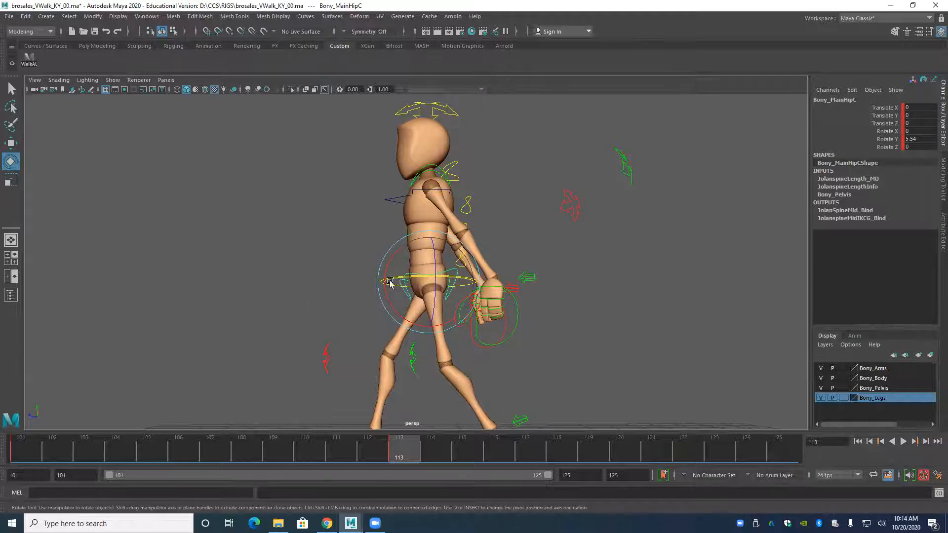
scroll(389, 282, up, 4)
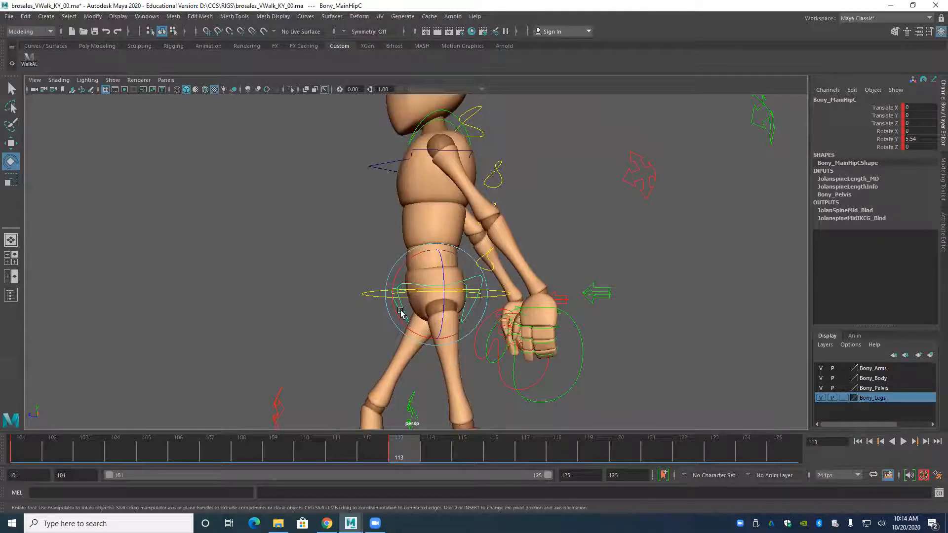
scroll(416, 289, down, 2)
alt+middle_drag(392, 371, 431, 238)
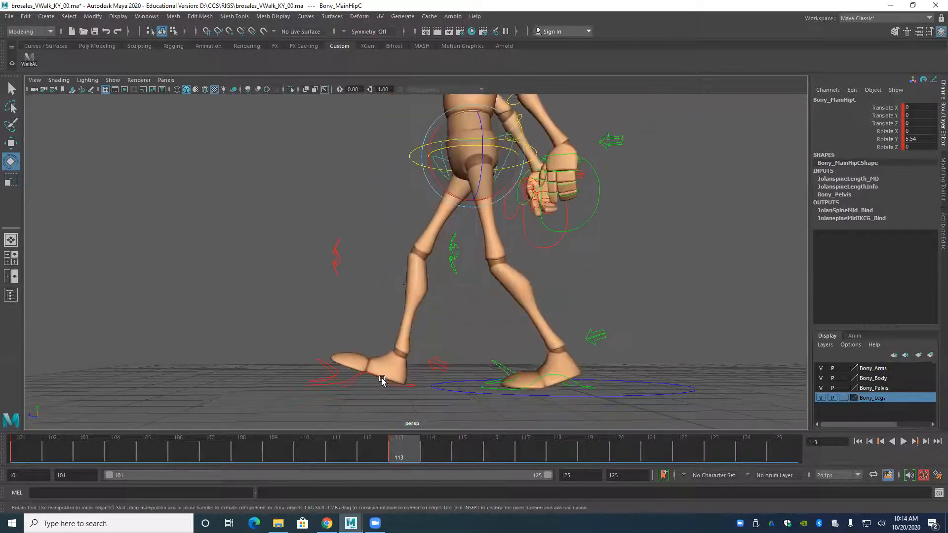
alt+drag(344, 386, 355, 353)
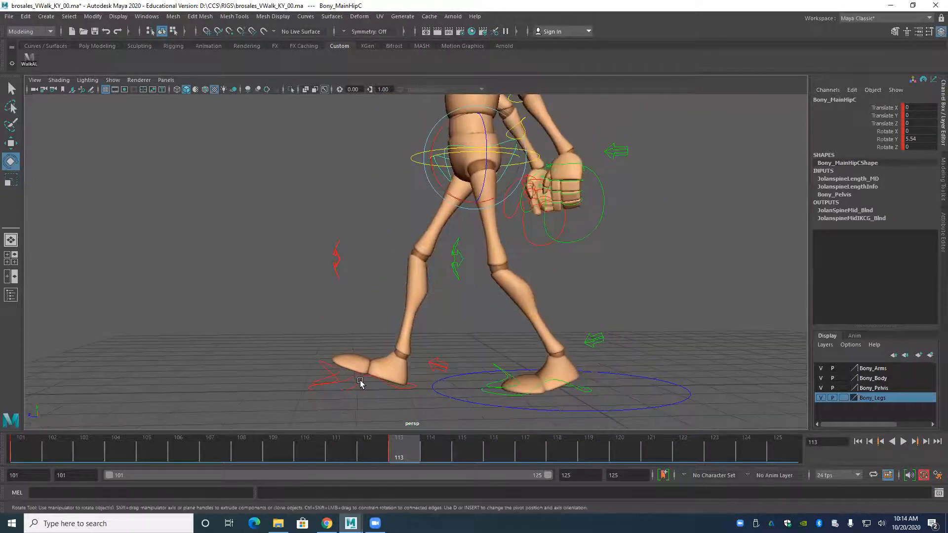
Move the root control forward to Translate Z 1.666 and the right foot IK control forward to Translate Z -3.502.
click(340, 374)
key(w)
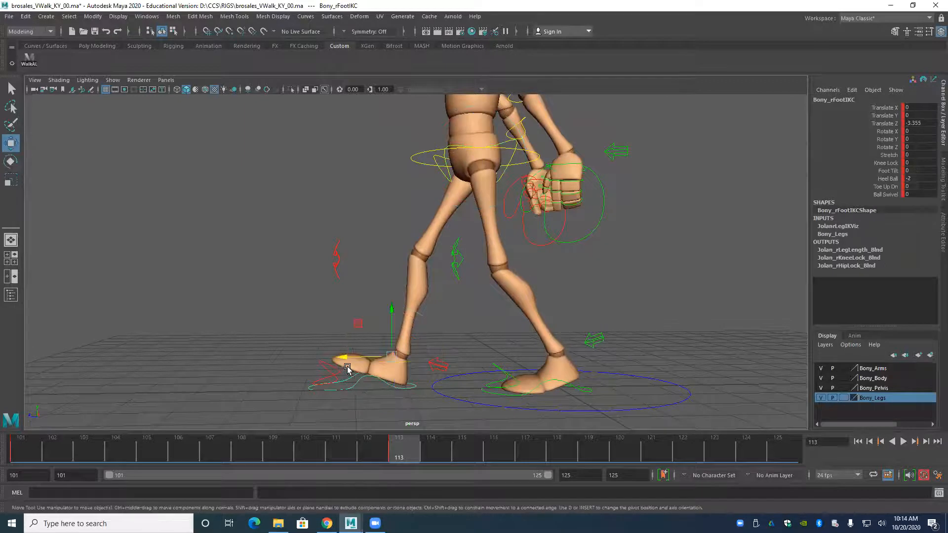
click(420, 162)
drag(427, 158, 423, 161)
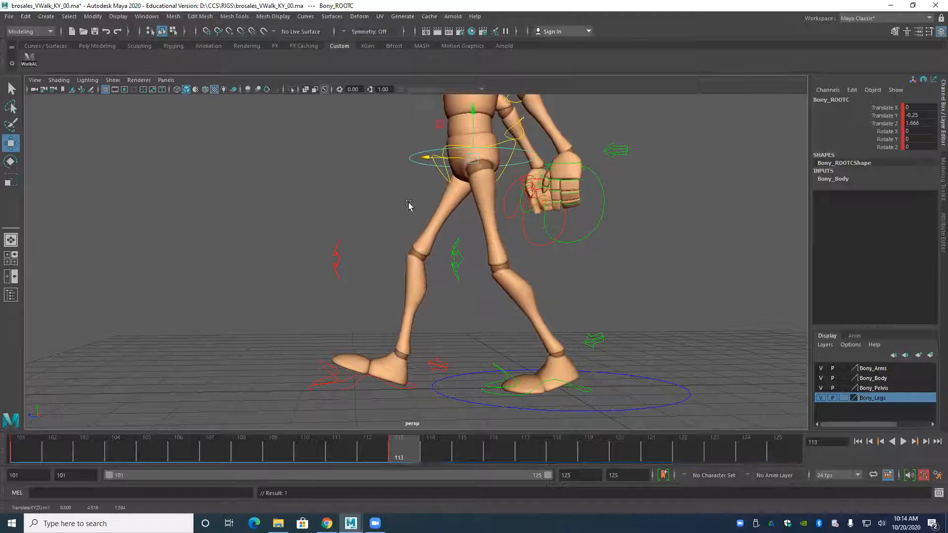
click(340, 366)
drag(340, 365, 332, 366)
Examine the full-body stride pose and the hanging arms from several angles.
alt+middle_drag(432, 203, 405, 279)
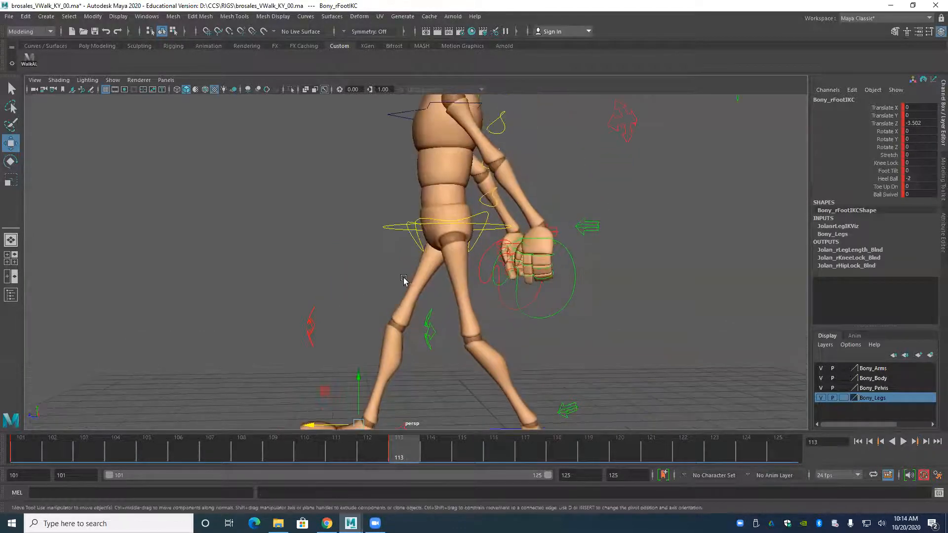
alt+drag(404, 279, 348, 236)
alt+drag(513, 284, 452, 271)
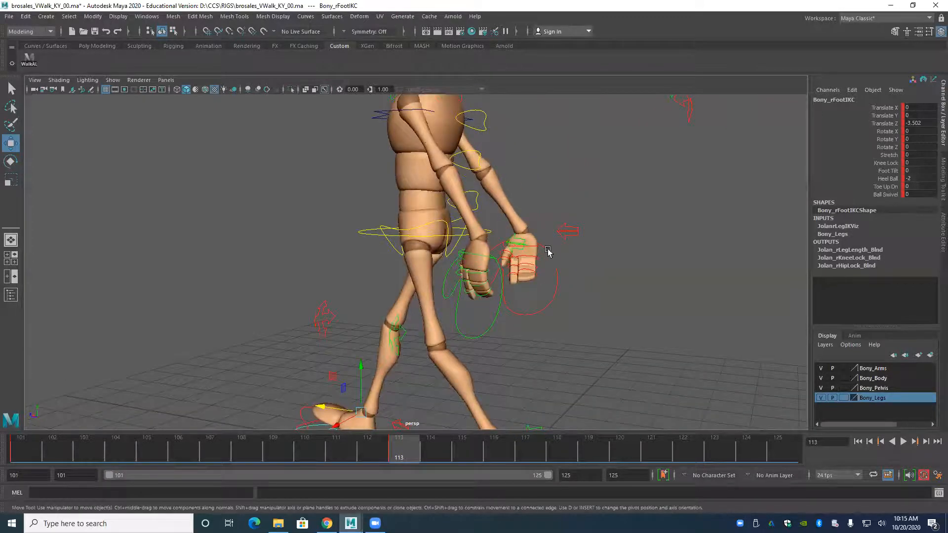
alt+right_drag(548, 251, 410, 257)
alt+drag(390, 261, 446, 255)
alt+middle_drag(424, 239, 418, 284)
alt+right_drag(371, 284, 429, 316)
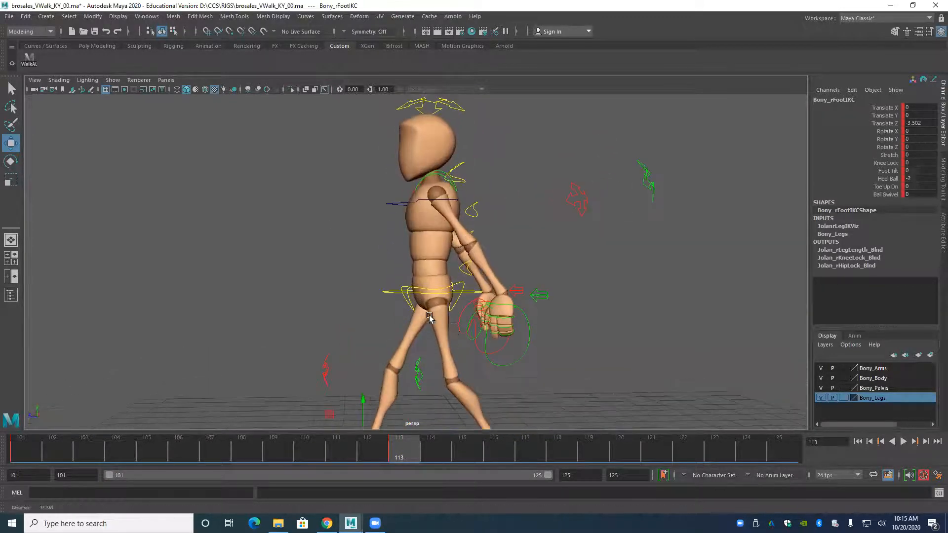
Try swinging the left arm forward by moving the left wrist IK control to Translate Z 4.106.
drag(512, 355, 537, 378)
drag(464, 302, 285, 298)
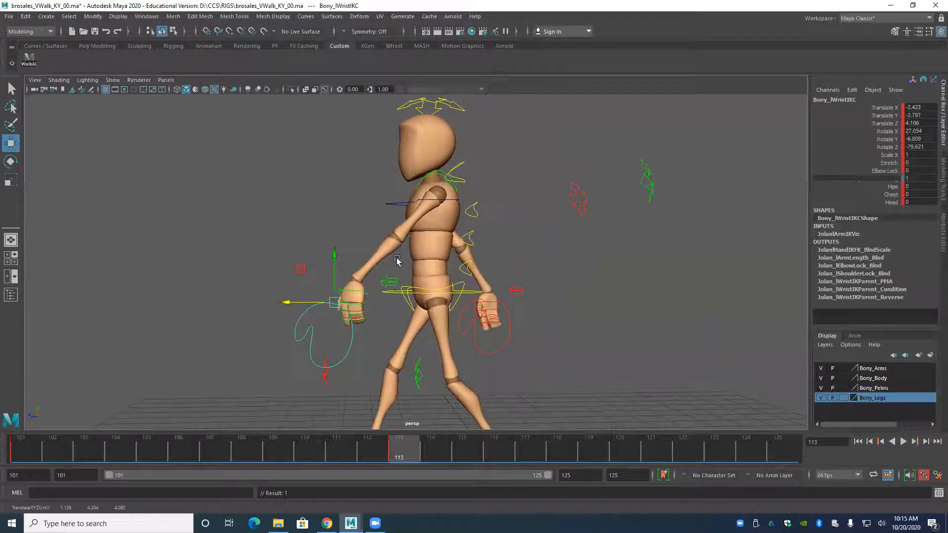
click(391, 293)
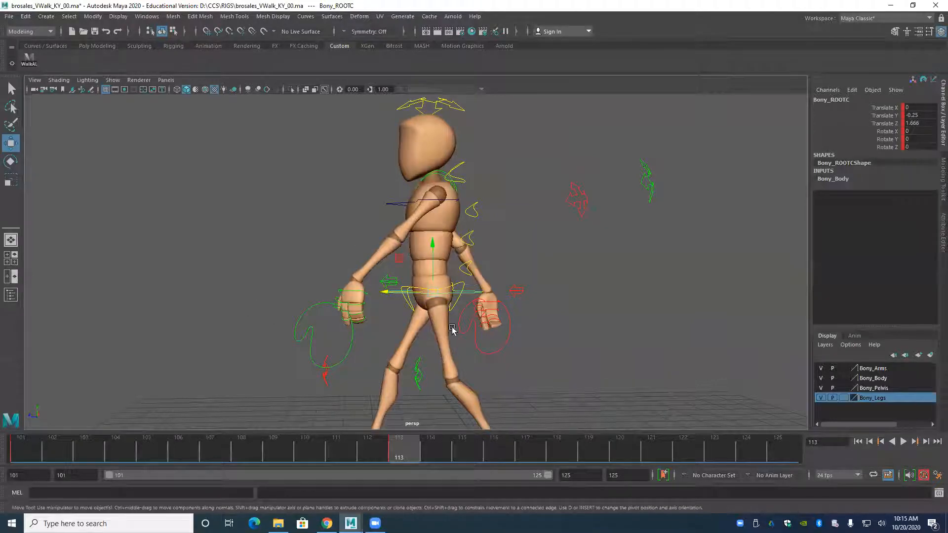
key(ctrl+z)
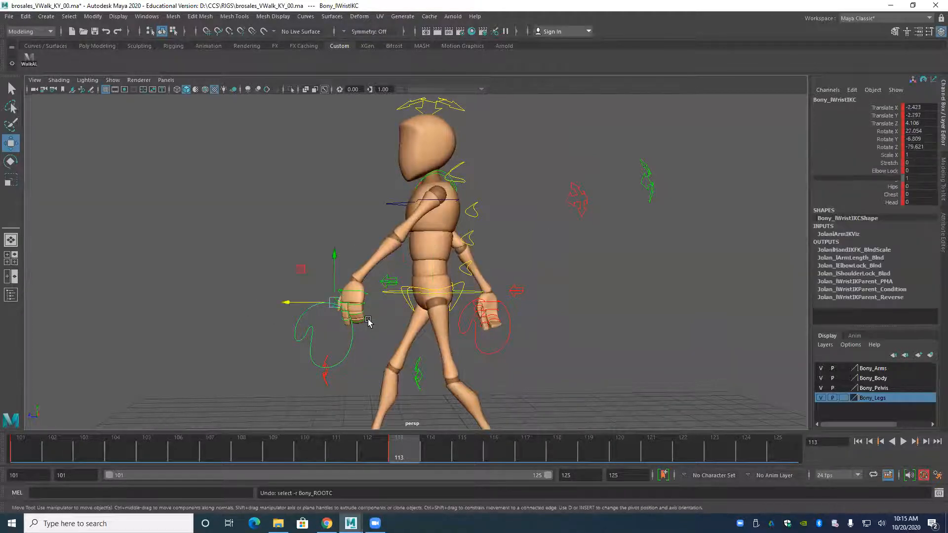
key(ctrl+z)
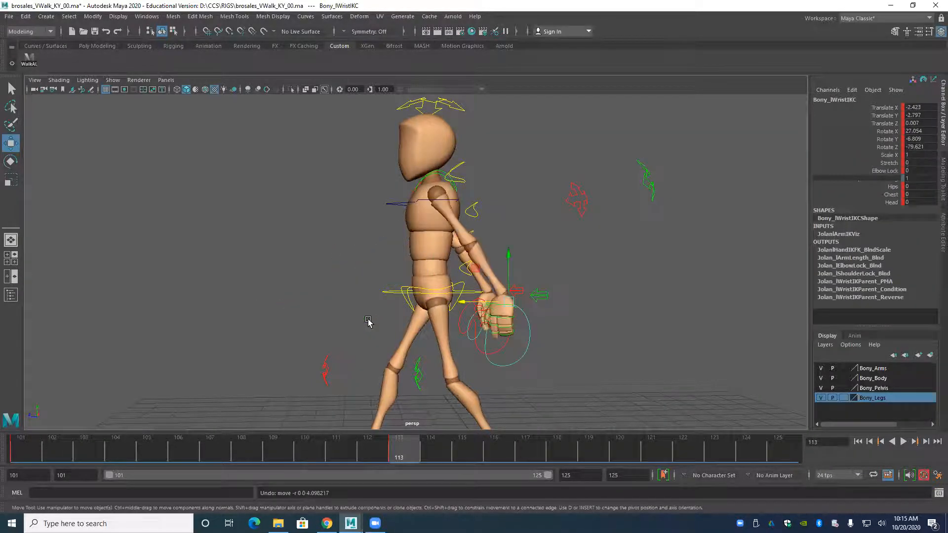
Examine the pose from the front and the legs and feet from the side.
click(390, 296)
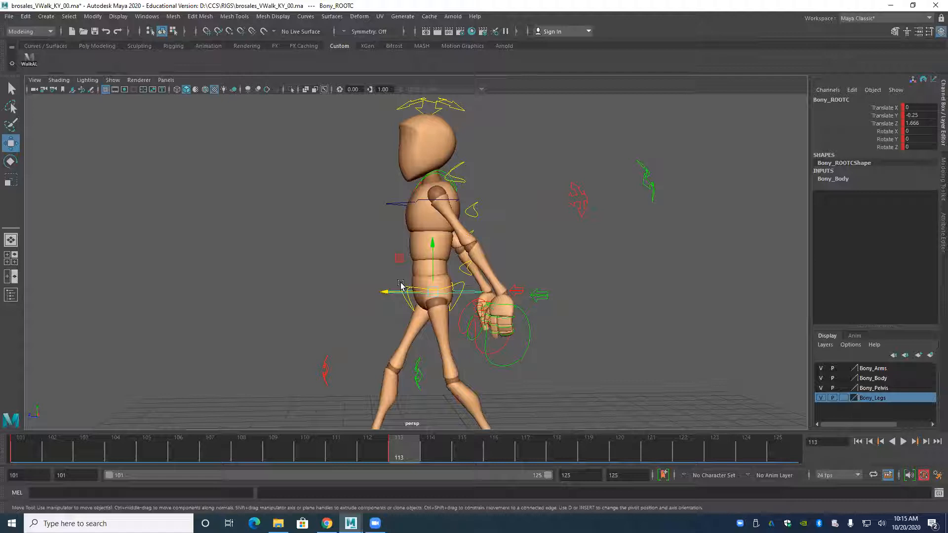
alt+drag(341, 292, 357, 245)
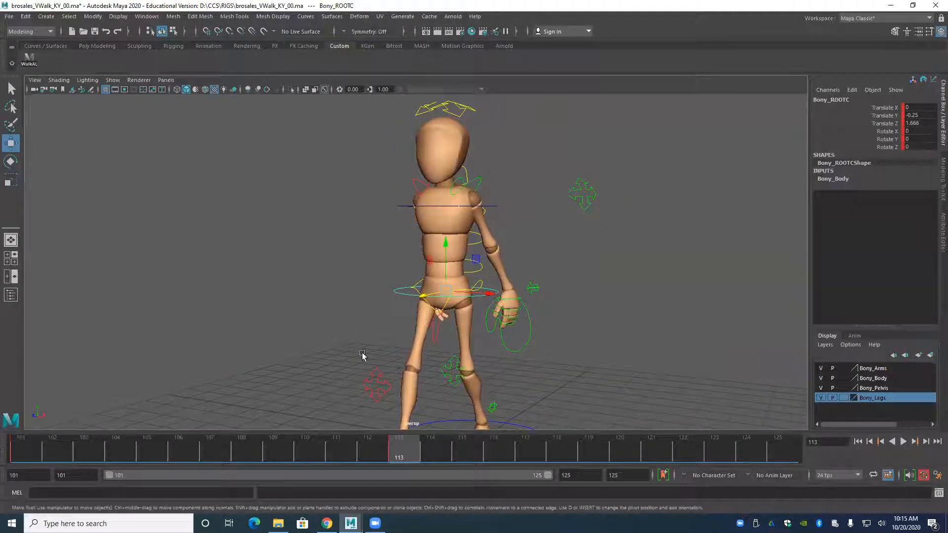
click(518, 347)
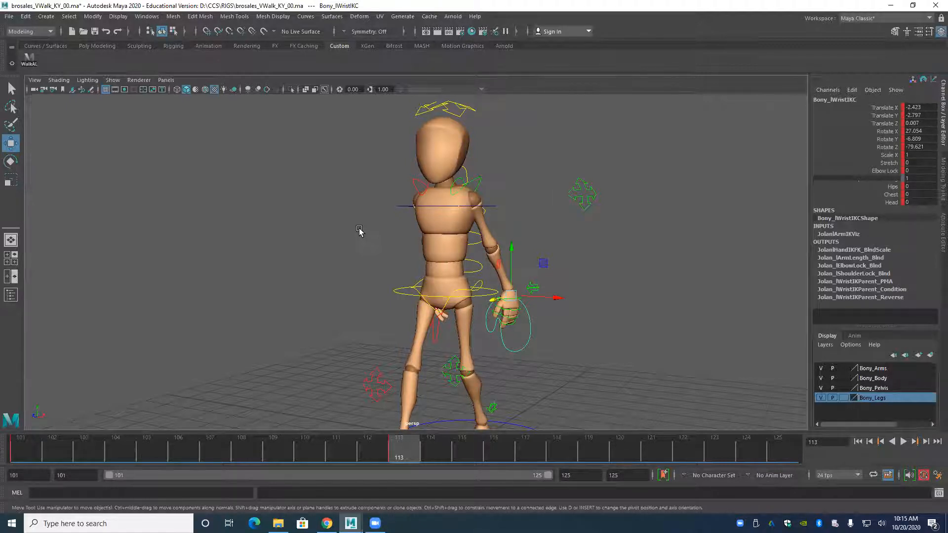
alt+right_drag(371, 254, 343, 232)
alt+middle_drag(351, 235, 339, 277)
alt+right_drag(358, 296, 413, 323)
alt+drag(413, 324, 453, 308)
alt+right_drag(425, 301, 390, 292)
alt+middle_drag(382, 289, 381, 254)
alt+drag(380, 255, 289, 262)
alt+right_drag(290, 262, 340, 302)
alt+drag(340, 302, 351, 263)
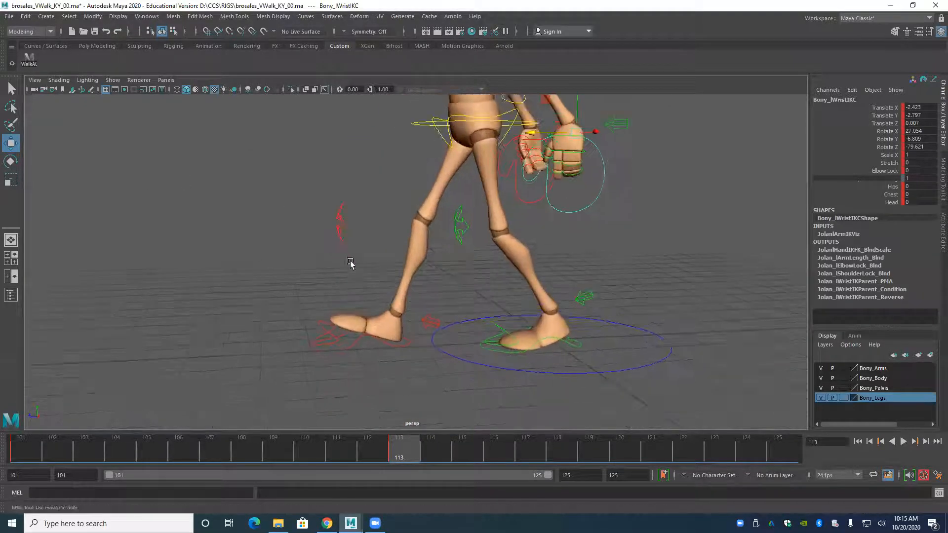
Set the right foot IK control's Toe Up Dn to 2 to lift the toes of the front foot.
alt+right_drag(351, 264, 357, 286)
alt+drag(351, 286, 328, 351)
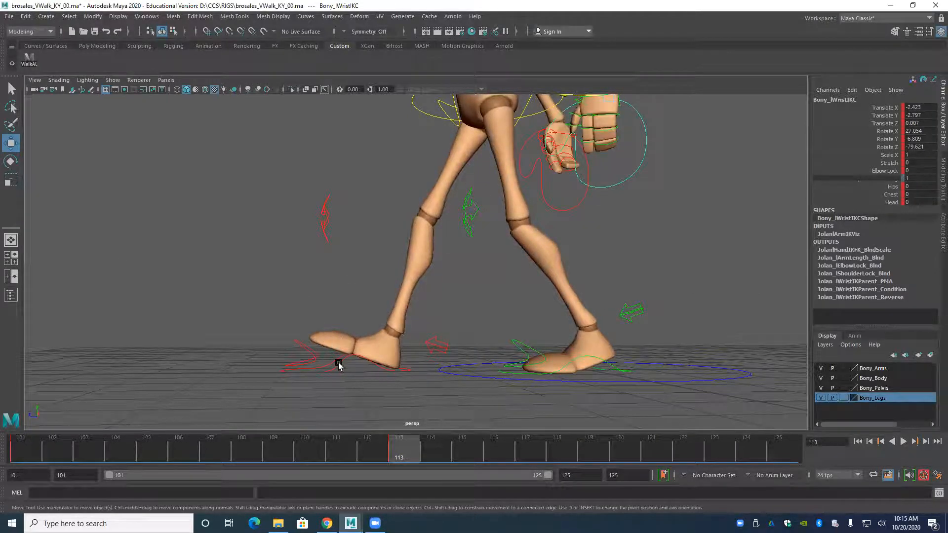
click(339, 365)
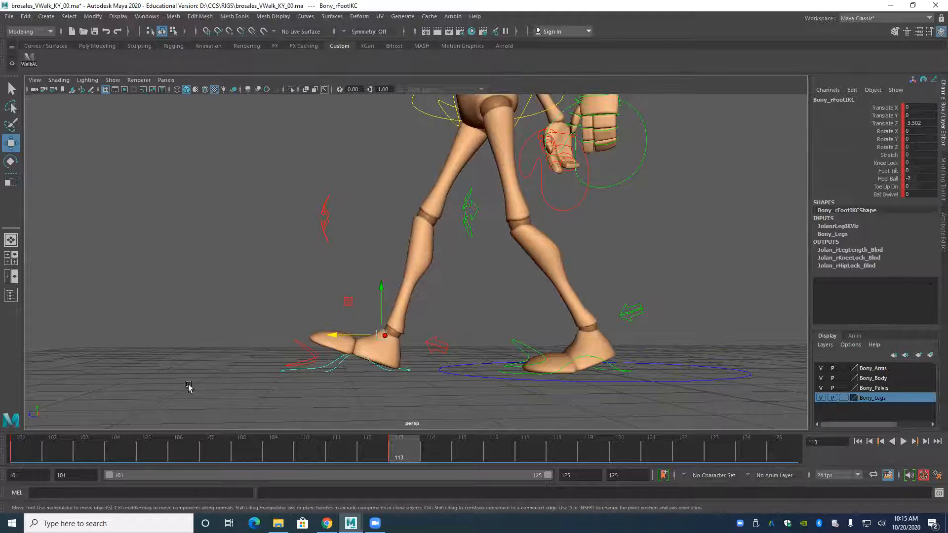
click(880, 190)
middle_drag(760, 207, 770, 211)
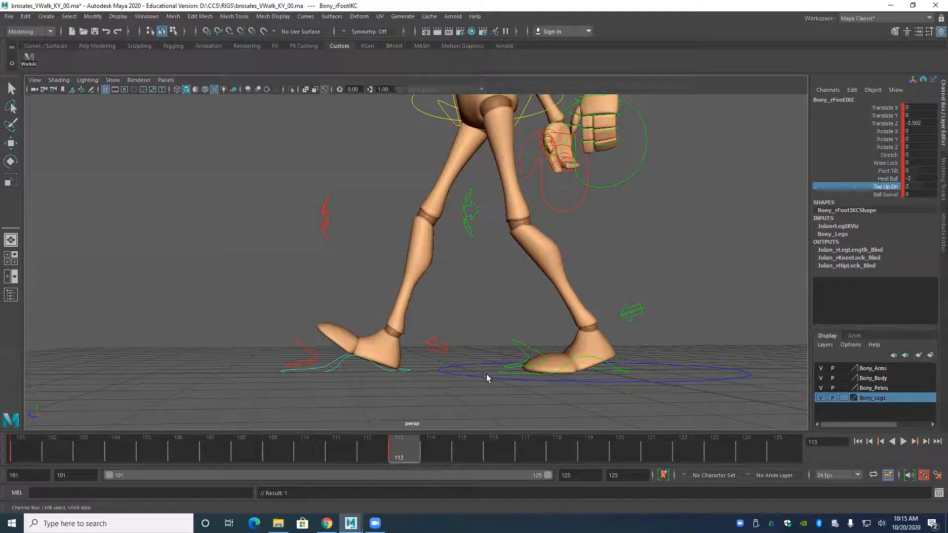
Move the left knee IK control to Translate X -0.001, Y -0.329 and Z 0.298 to adjust the back knee.
scroll(317, 273, down, 3)
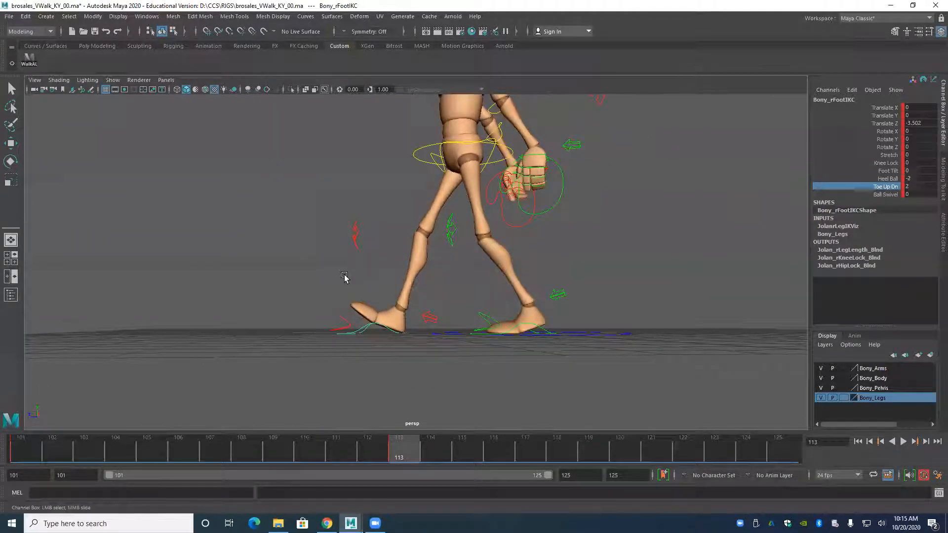
alt+drag(342, 275, 361, 270)
click(440, 291)
key(w)
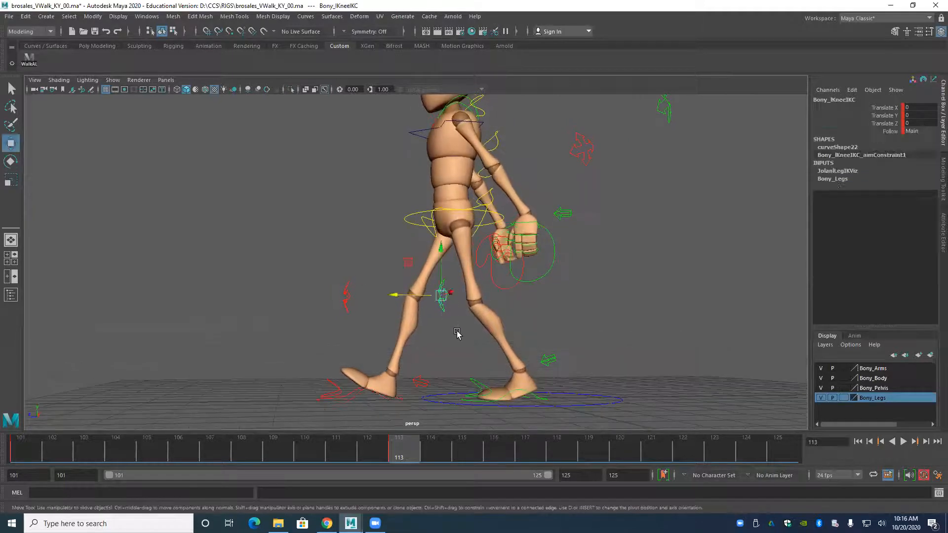
alt+drag(456, 334, 433, 334)
drag(390, 299, 379, 302)
drag(428, 251, 435, 269)
Twist the chest against the hips by rotating the spine top IK control to Rotate Y -12.286.
alt+drag(329, 340, 340, 298)
alt+right_drag(341, 298, 408, 305)
alt+drag(408, 305, 404, 310)
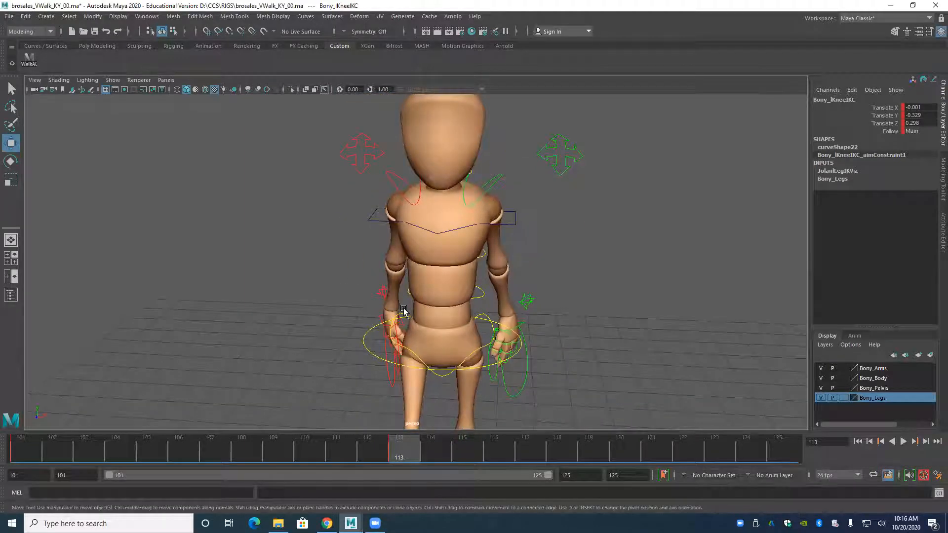
click(375, 220)
mouse_move(450, 237)
alt+mouse_down()
mouse_move(385, 235)
mouse_move(438, 239)
alt+mouse_up()
key(e)
alt+drag(399, 302, 310, 271)
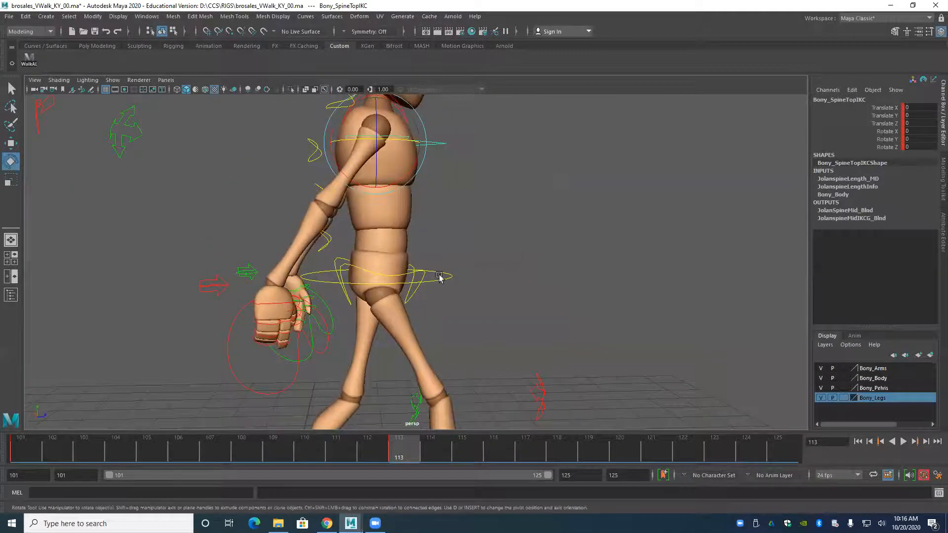
alt+right_drag(439, 238, 279, 218)
alt+drag(212, 252, 309, 273)
alt+middle_drag(345, 227, 349, 298)
alt+right_drag(349, 298, 437, 317)
alt+drag(437, 317, 355, 309)
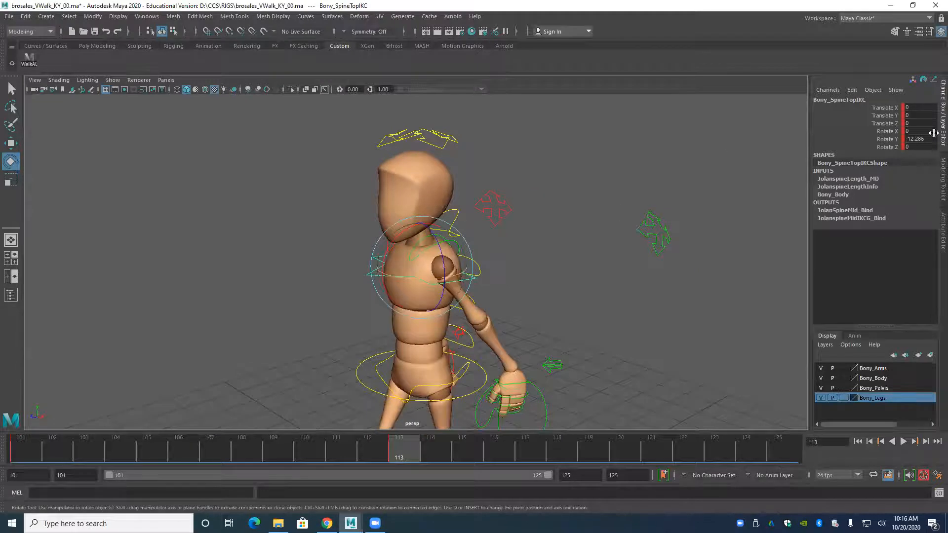
Swing the left arm forward by moving the left wrist IK control ahead of the body.
alt+drag(425, 232, 493, 228)
alt+drag(418, 299, 451, 245)
alt+middle_drag(427, 287, 429, 276)
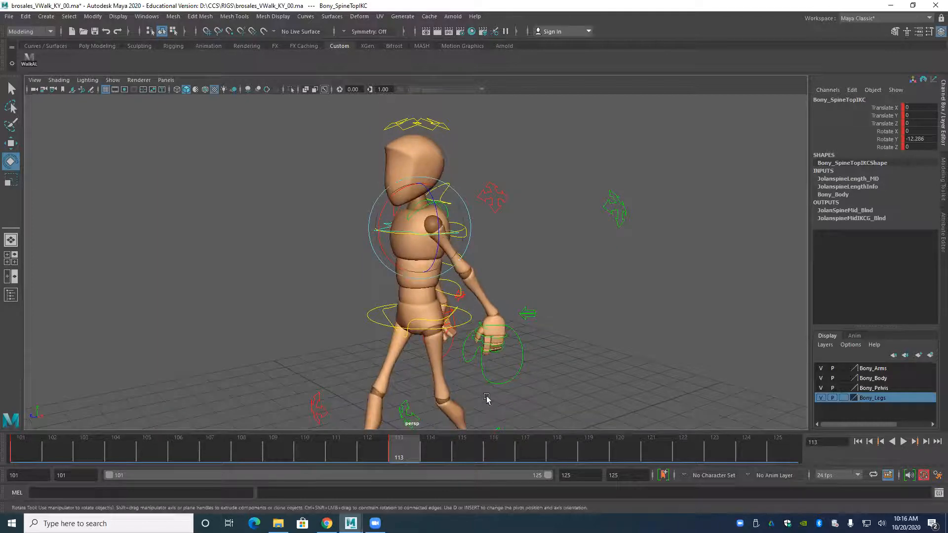
click(511, 378)
alt+drag(512, 377, 435, 285)
key(w)
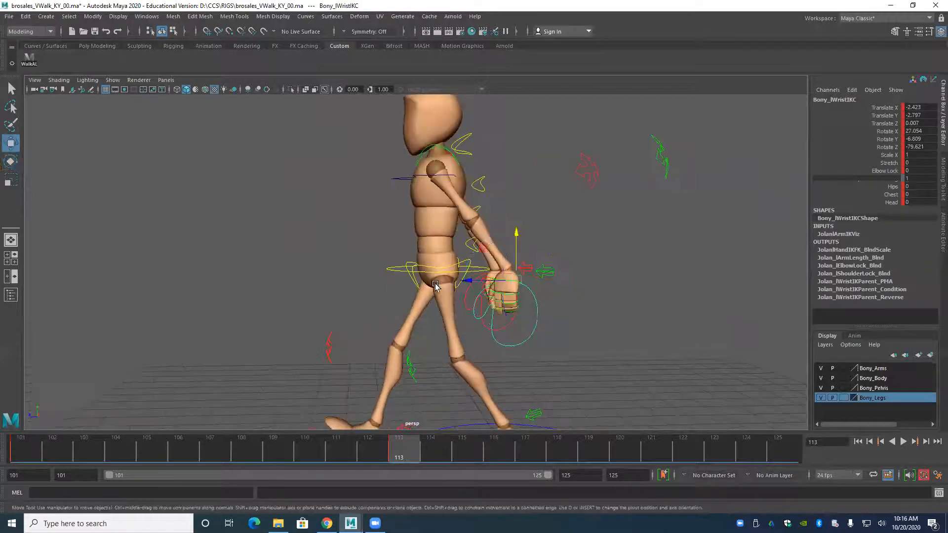
middle_drag(435, 286, 334, 286)
drag(334, 286, 332, 283)
drag(379, 234, 379, 227)
drag(342, 273, 328, 275)
drag(374, 229, 371, 223)
Raise the trailing right hand to Translate Y 2.592, rotate the wrist, and key the right wrist IK control.
drag(326, 271, 339, 300)
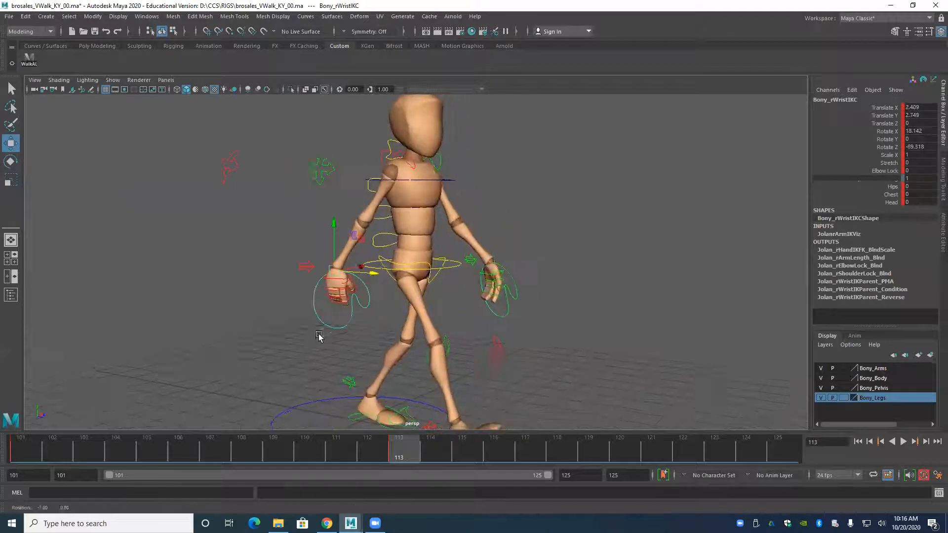
click(341, 306)
drag(328, 226, 328, 218)
key(s)
key(e)
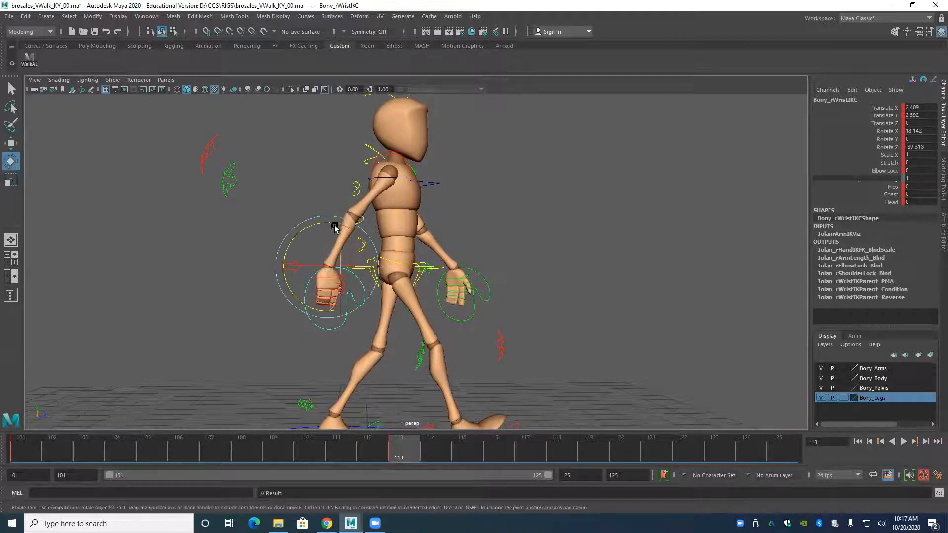
drag(288, 288, 195, 263)
key(s)
Try twisting the chest further by rotating the spine top IK control to Rotate Y -47.216.
drag(352, 293, 323, 313)
alt+right_drag(323, 313, 375, 316)
alt+drag(374, 316, 496, 339)
alt+right_drag(456, 315, 499, 318)
click(389, 260)
drag(442, 263, 439, 286)
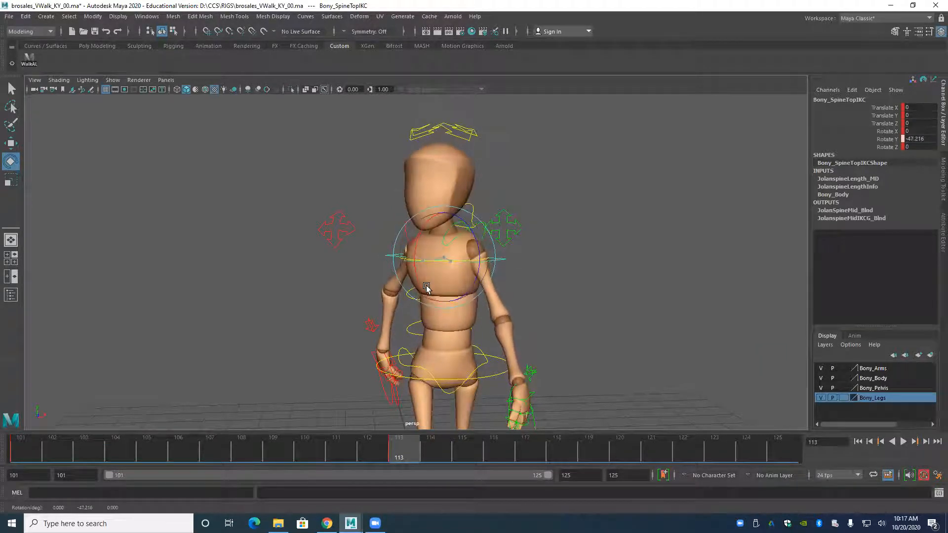
key(ctrl+z)
Switch to the front view and tilt the shoulders slightly sideways with the spine top IK control.
alt+right_drag(443, 287, 342, 263)
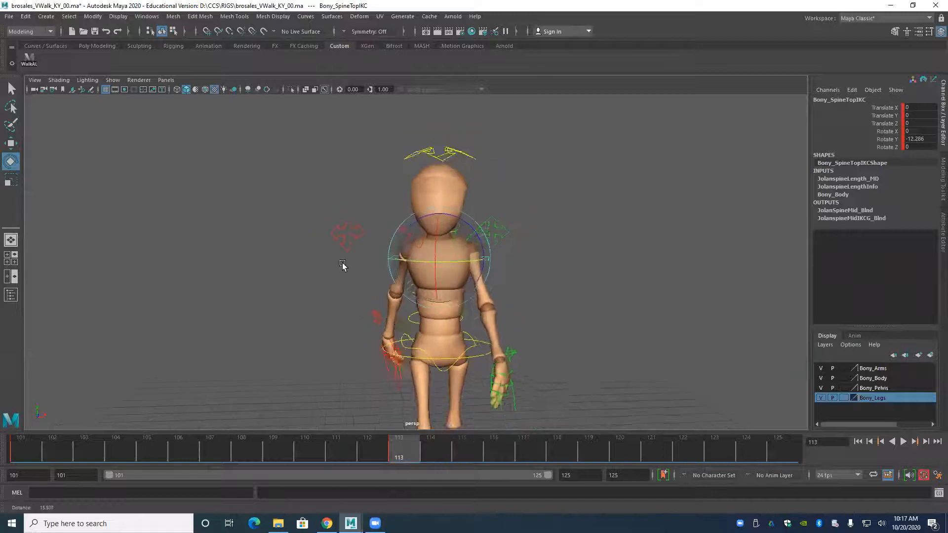
key(space)
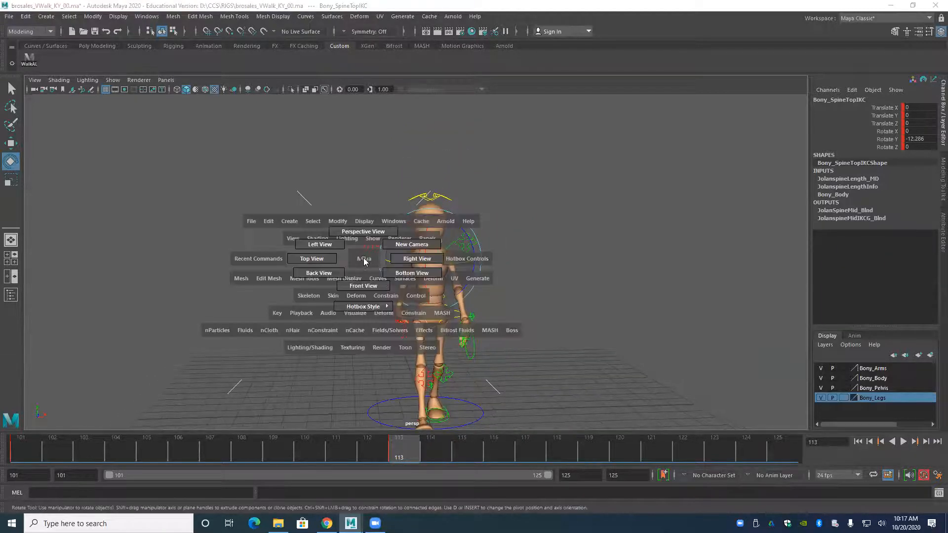
drag(352, 288, 362, 293)
alt+right_drag(567, 246, 357, 261)
alt+middle_drag(414, 195, 420, 279)
alt+right_drag(420, 280, 481, 282)
alt+middle_drag(414, 203, 421, 293)
alt+right_drag(385, 279, 425, 283)
alt+middle_drag(472, 298, 467, 290)
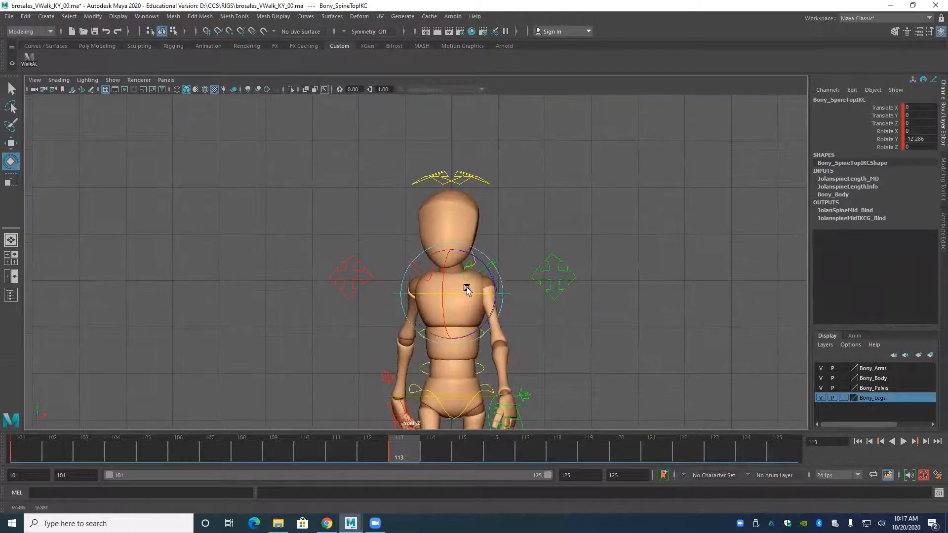
alt+right_drag(468, 289, 551, 325)
alt+middle_drag(350, 335, 357, 298)
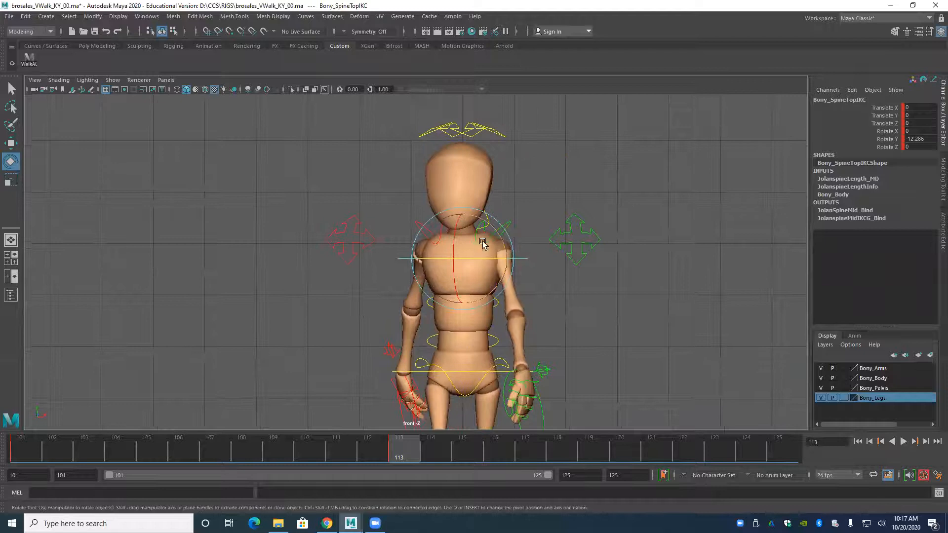
drag(492, 228, 487, 227)
alt+middle_drag(490, 313, 482, 272)
Adjust the left wrist IK control to Translate Y -2.502 and Rotate X 17.626, Y -48.175, Z -74.622.
drag(530, 393, 539, 416)
key(w)
drag(510, 285, 512, 282)
key(e)
drag(491, 316, 488, 294)
drag(534, 346, 548, 340)
alt+middle_drag(370, 218, 399, 235)
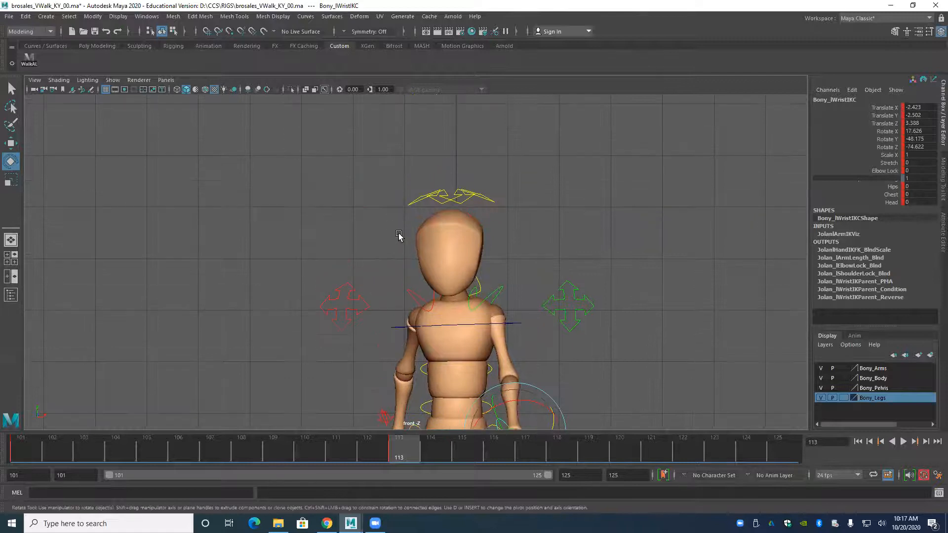
Counter-rotate the head control to Rotate Z -4.206 and Rotate Y 12.112 so the face points forward.
click(406, 202)
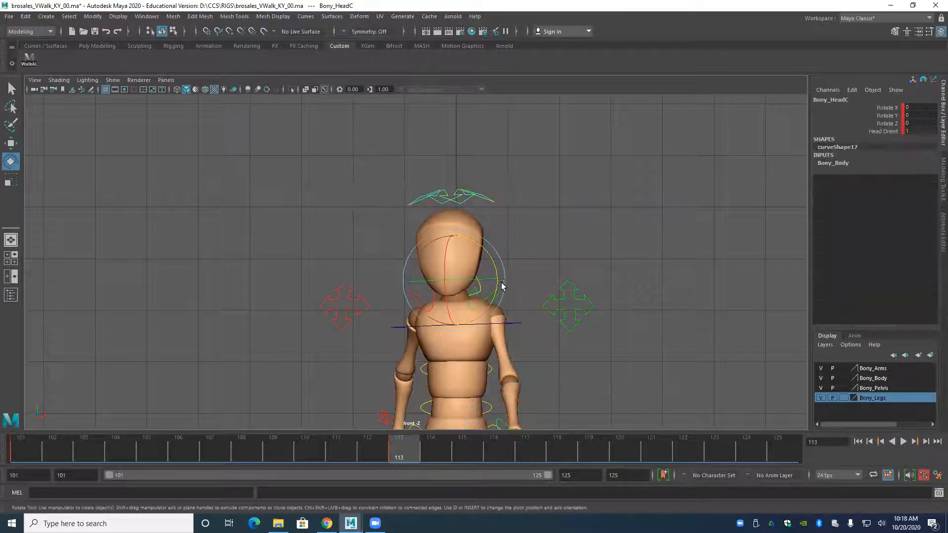
scroll(398, 335, up, 1)
alt+middle_drag(398, 335, 378, 321)
alt+right_drag(378, 321, 458, 316)
drag(459, 233, 461, 236)
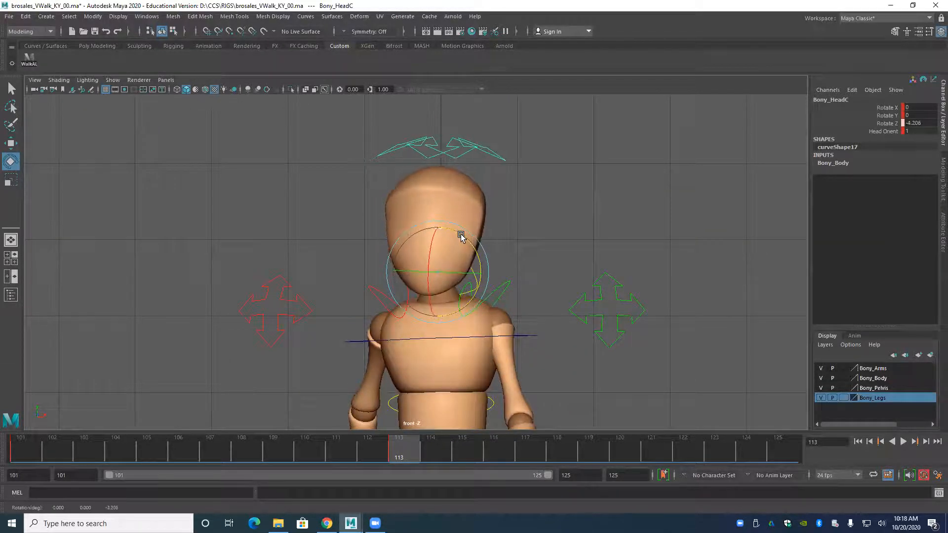
drag(430, 275, 445, 277)
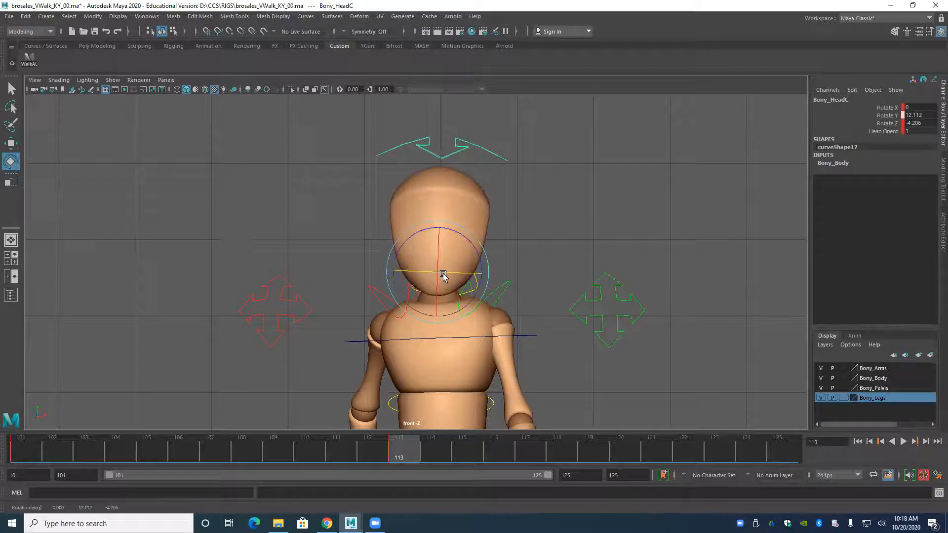
Compare the standing pose at frame 101 with the stride pose at frame 113 in the perspective view.
scroll(231, 250, down, 5)
key(space)
drag(332, 283, 331, 258)
alt+drag(434, 297, 390, 405)
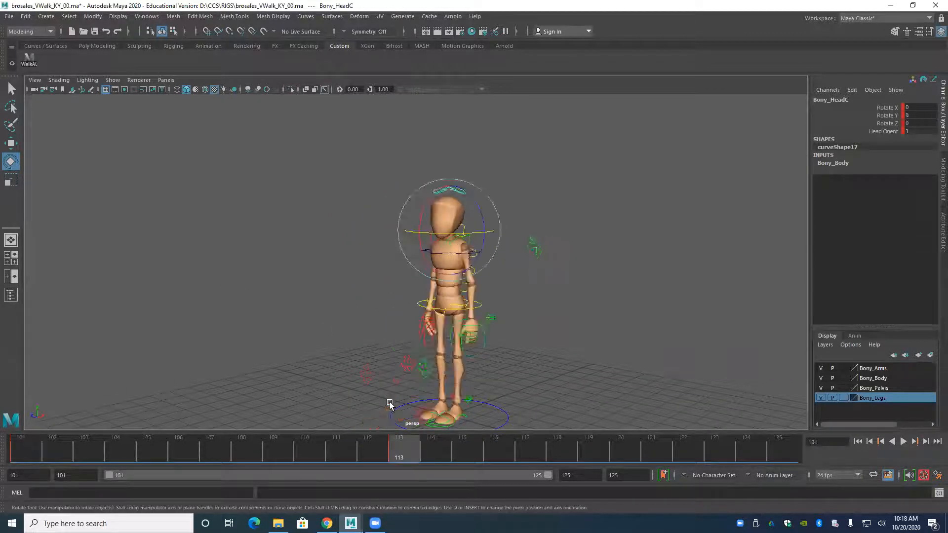
alt+drag(332, 378, 461, 359)
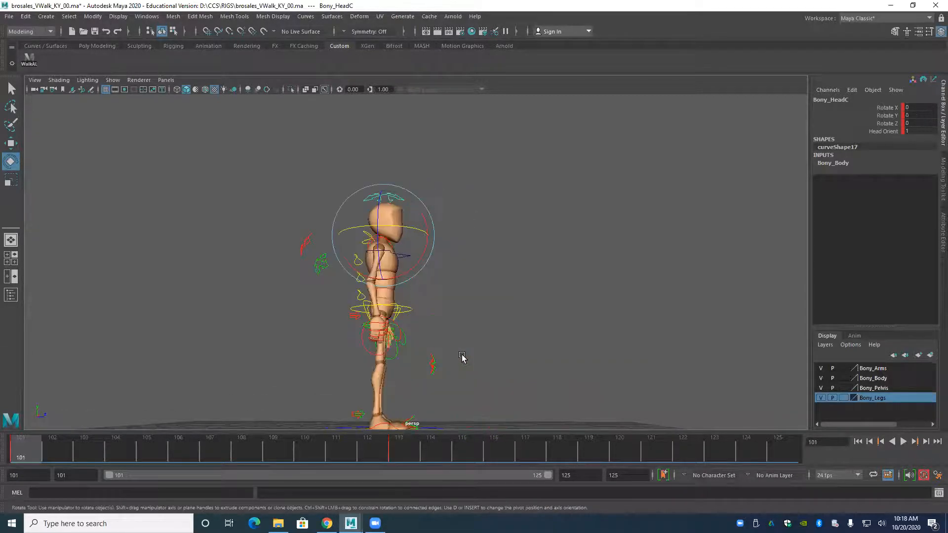
alt+middle_drag(327, 345, 344, 306)
alt+drag(345, 306, 345, 349)
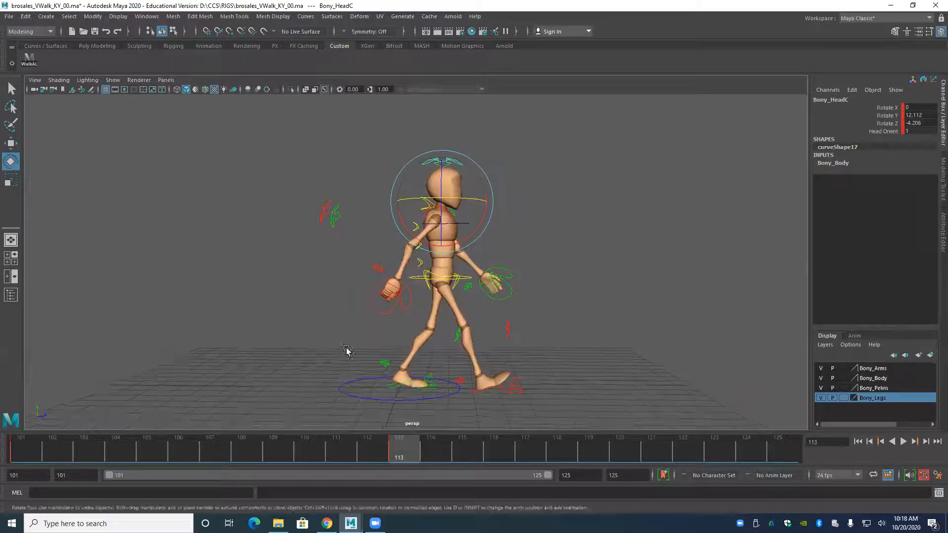
click(410, 457)
alt+drag(328, 327, 362, 338)
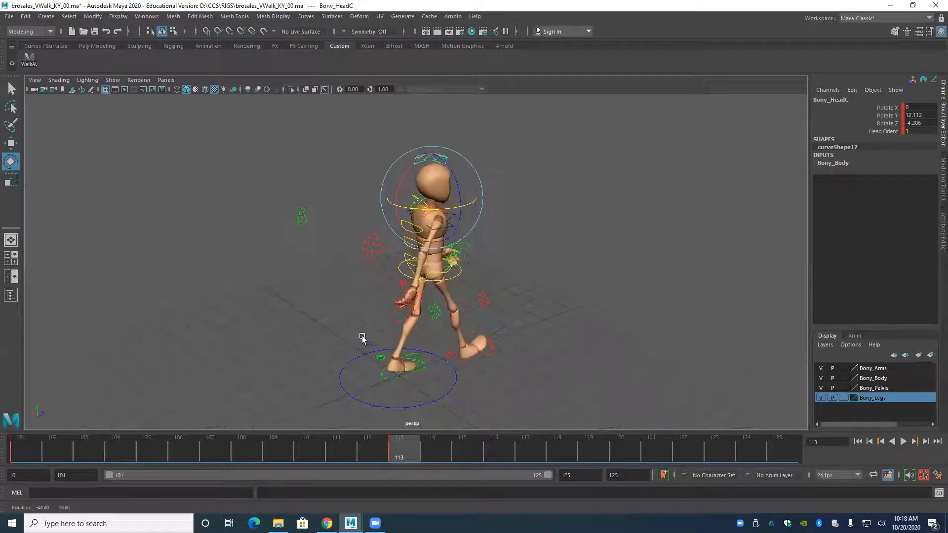
Move the left elbow IK control to Translate X -0.608, Y -2.675 and Z 3.765 to redirect the front elbow.
click(305, 233)
key(w)
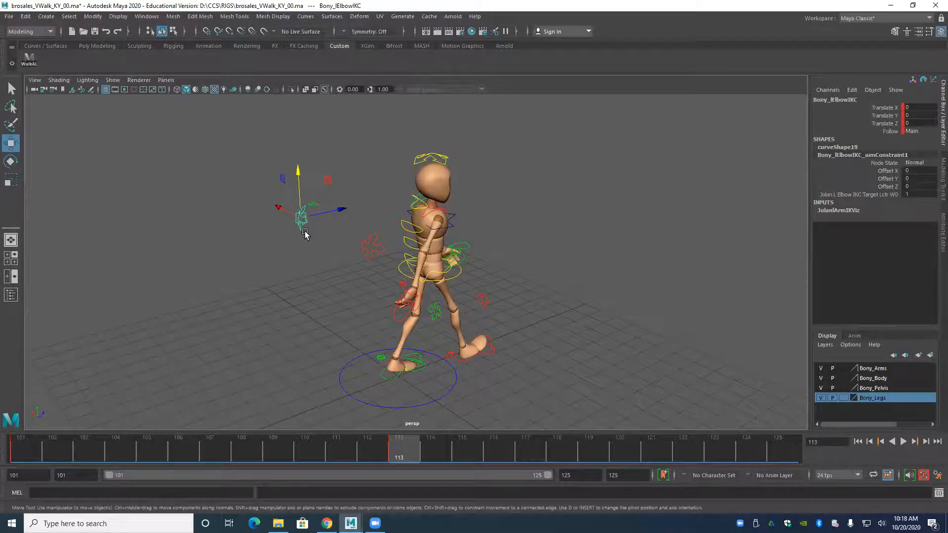
alt+drag(291, 230, 473, 226)
alt+drag(555, 177, 510, 244)
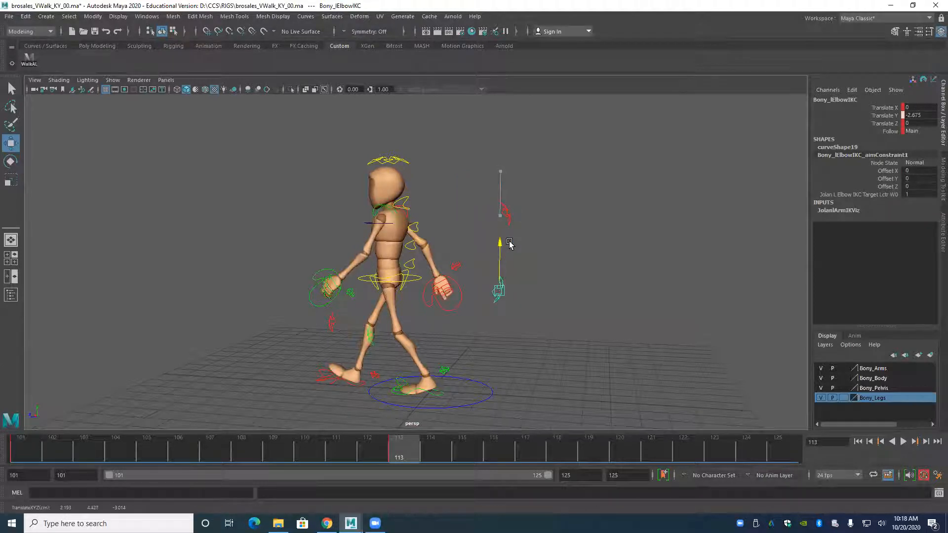
alt+drag(458, 283, 365, 270)
alt+drag(281, 290, 336, 292)
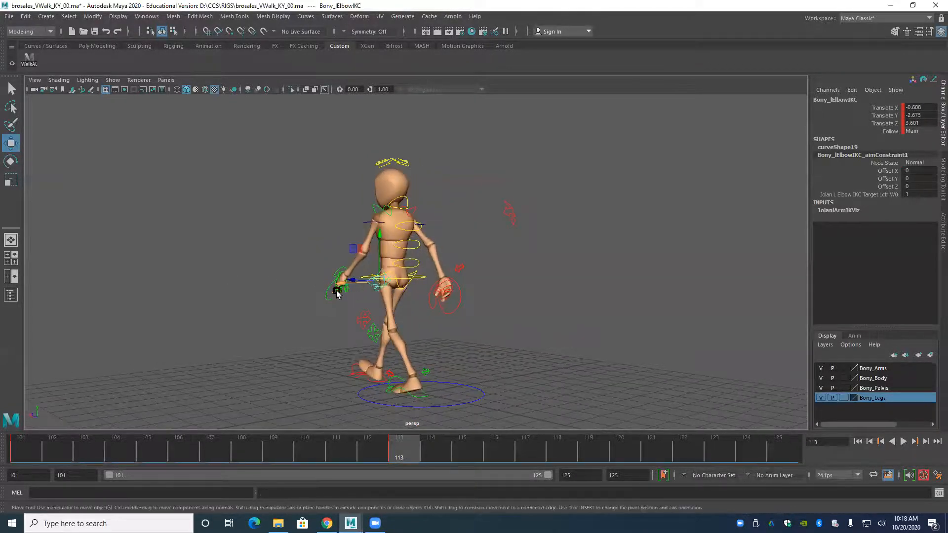
alt+right_drag(336, 292, 549, 320)
alt+drag(372, 348, 444, 360)
alt+drag(390, 319, 385, 264)
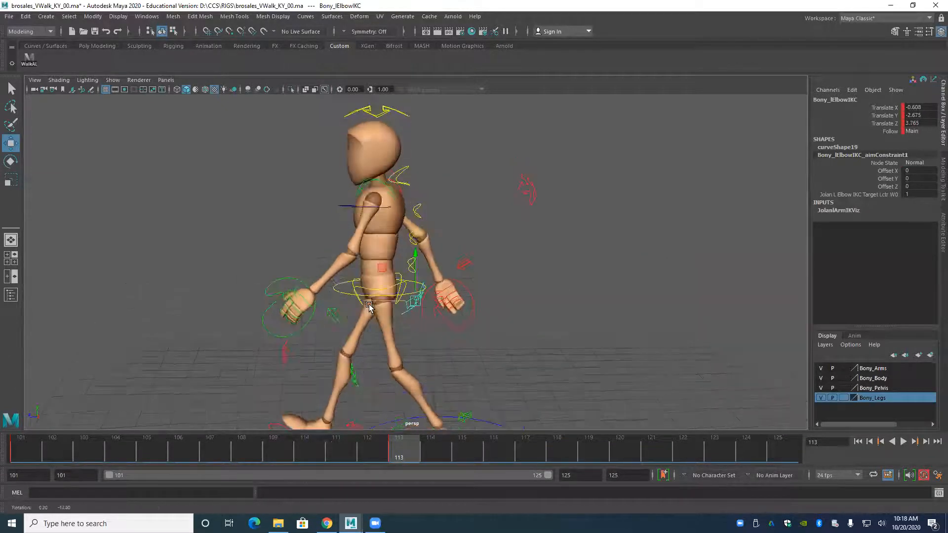
Move the right elbow IK control to Translate X -0.131 and Z 1.453 to adjust the trailing arm's elbow.
click(527, 189)
alt+middle_drag(455, 205, 437, 278)
drag(465, 275, 311, 317)
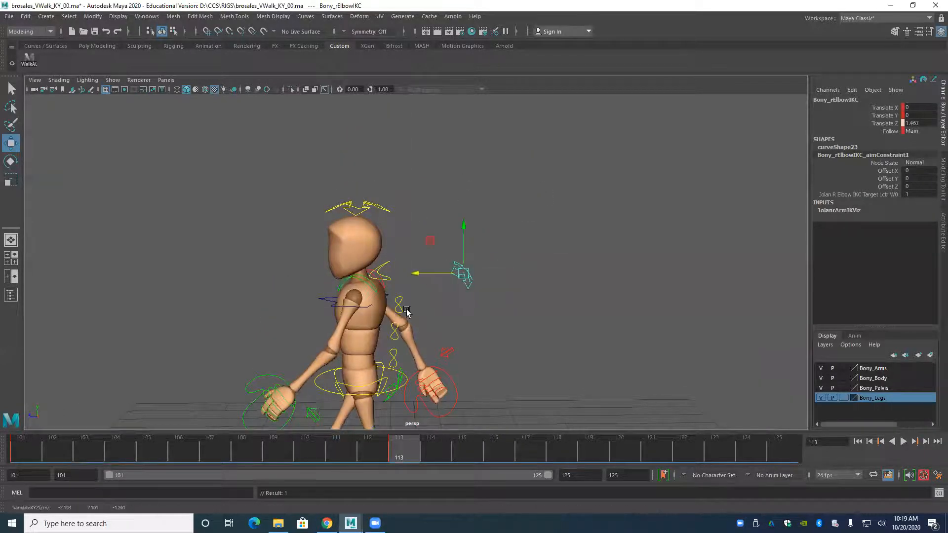
drag(399, 284, 307, 310)
alt+drag(379, 324, 381, 270)
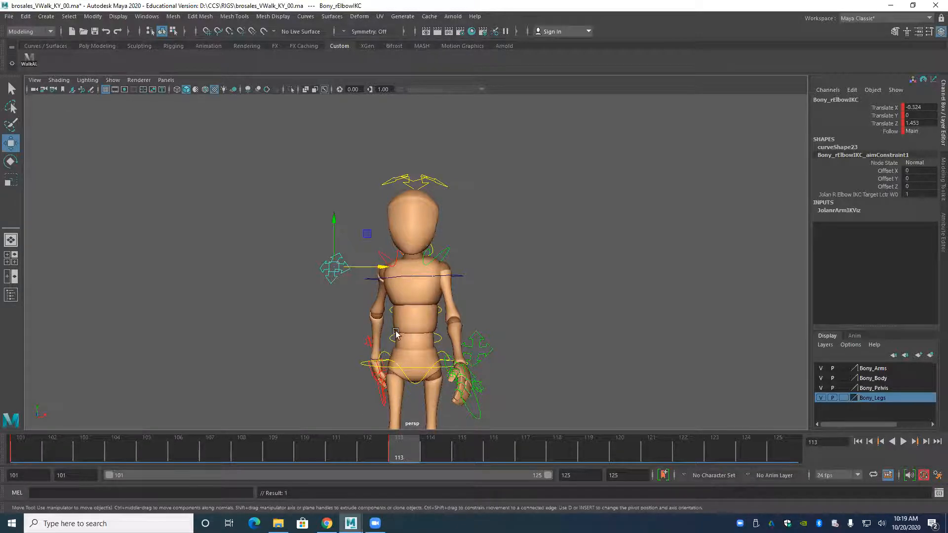
scroll(335, 350, down, 1)
scroll(356, 360, up, 2)
alt+drag(380, 354, 334, 319)
drag(371, 222, 398, 263)
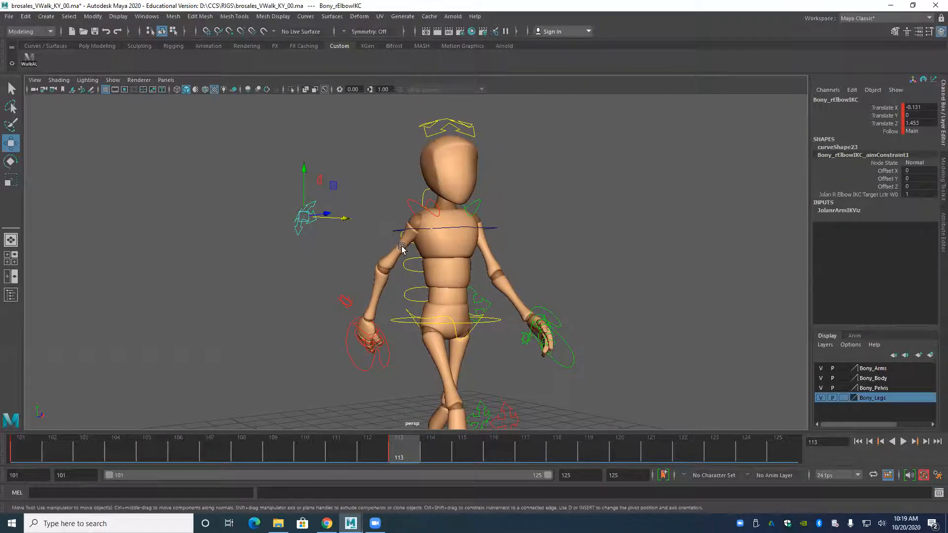
Carry the frame 113 pose over to frame 125, select all walk controls with WalkAL, and key them there.
alt+right_drag(402, 247, 315, 330)
alt+right_drag(385, 265, 358, 280)
alt+middle_drag(357, 307, 322, 271)
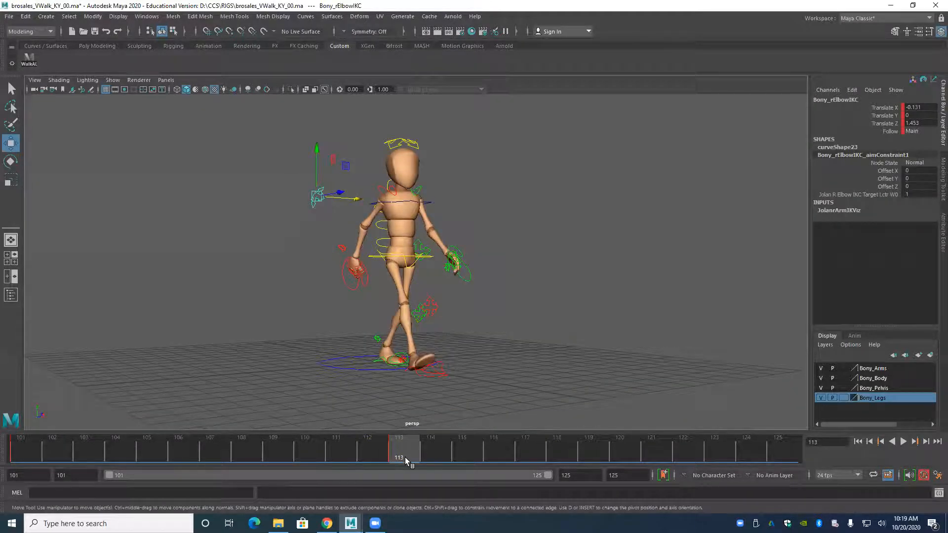
drag(399, 451, 783, 455)
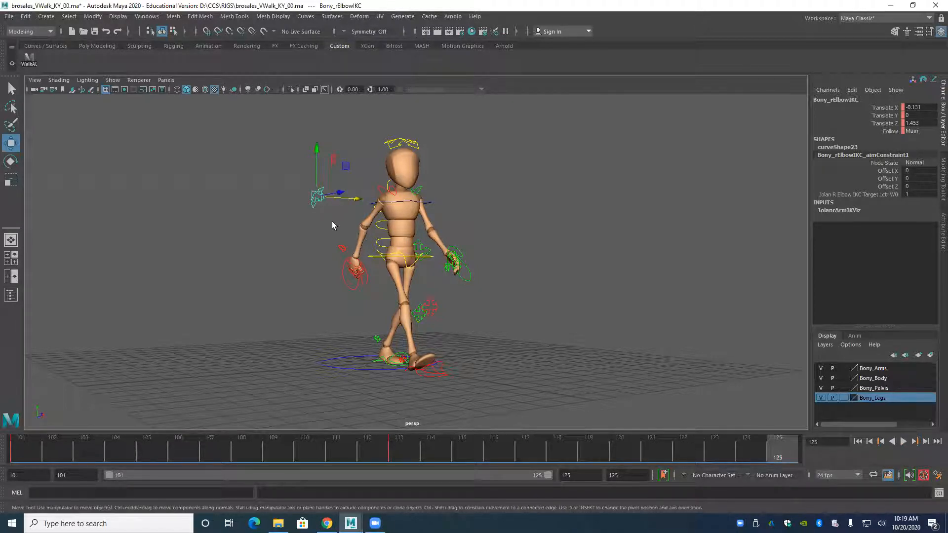
click(31, 62)
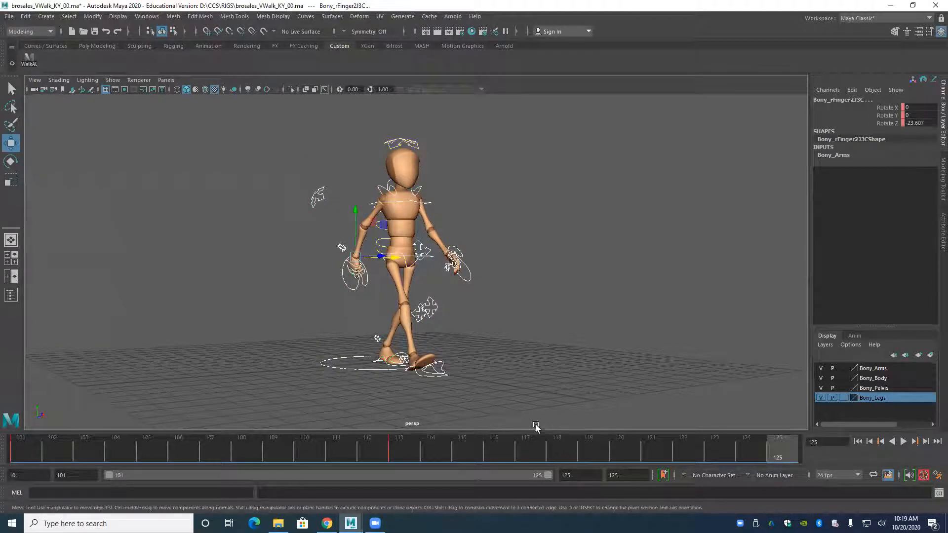
key(s)
Examine the copied stride pose at frame 125 in perspective and in the orthographic side view.
alt+drag(524, 360, 381, 353)
alt+middle_drag(379, 352, 426, 364)
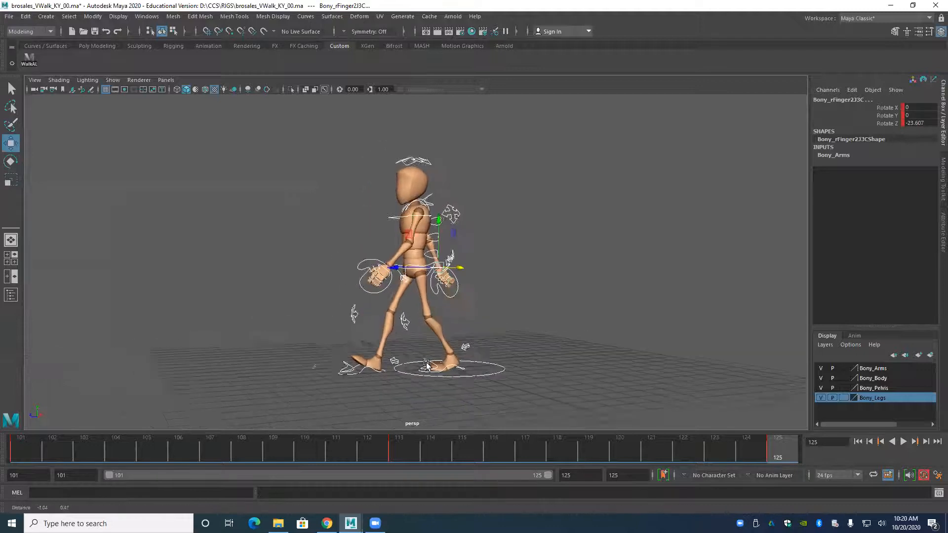
alt+drag(426, 363, 392, 366)
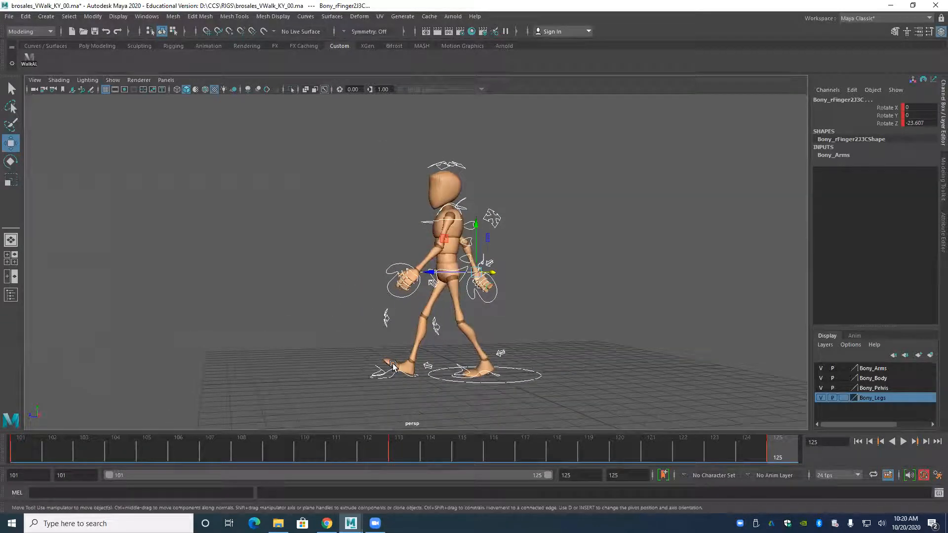
alt+drag(392, 366, 355, 363)
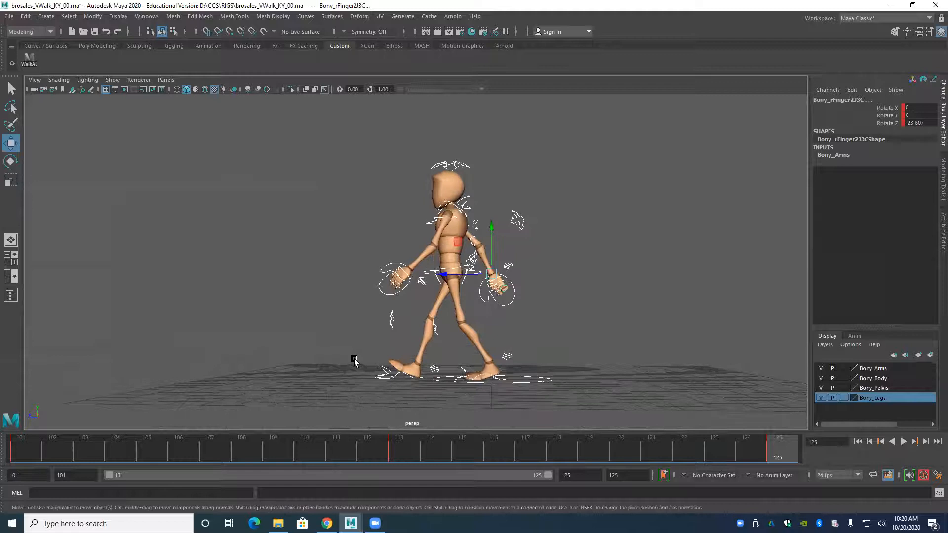
key(space)
key(space)
drag(416, 343, 378, 330)
alt+middle_drag(460, 226, 439, 314)
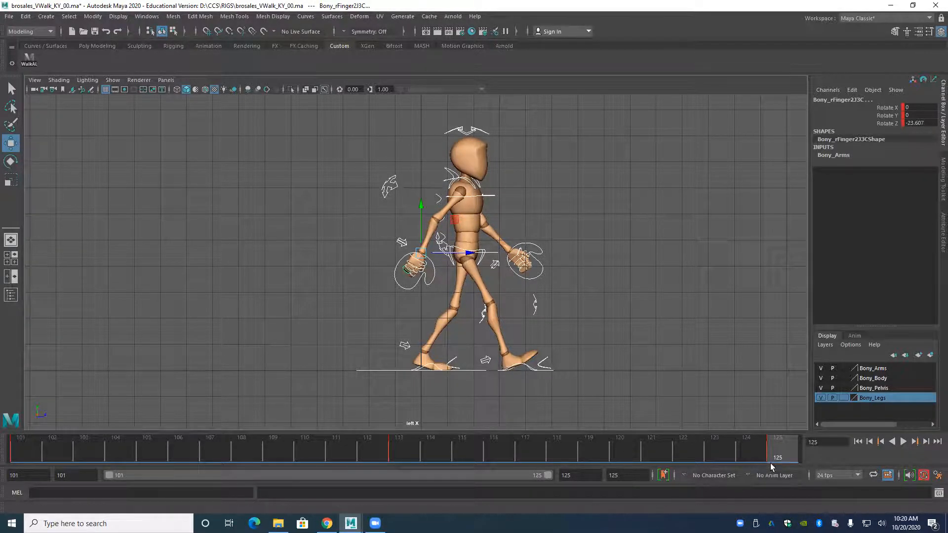
At frame 113, move the root control forward to Translate Z 1.874 in the side view.
key(comma)
key(comma)
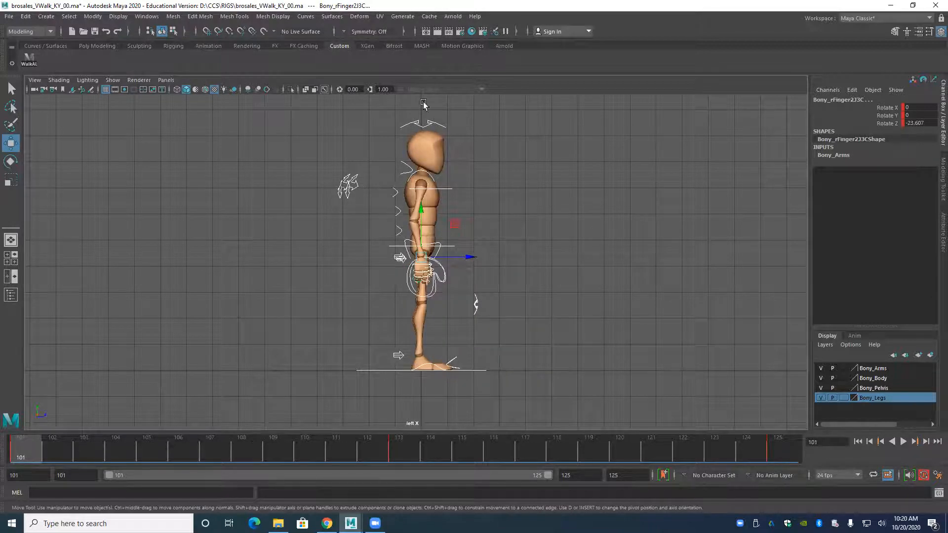
click(419, 433)
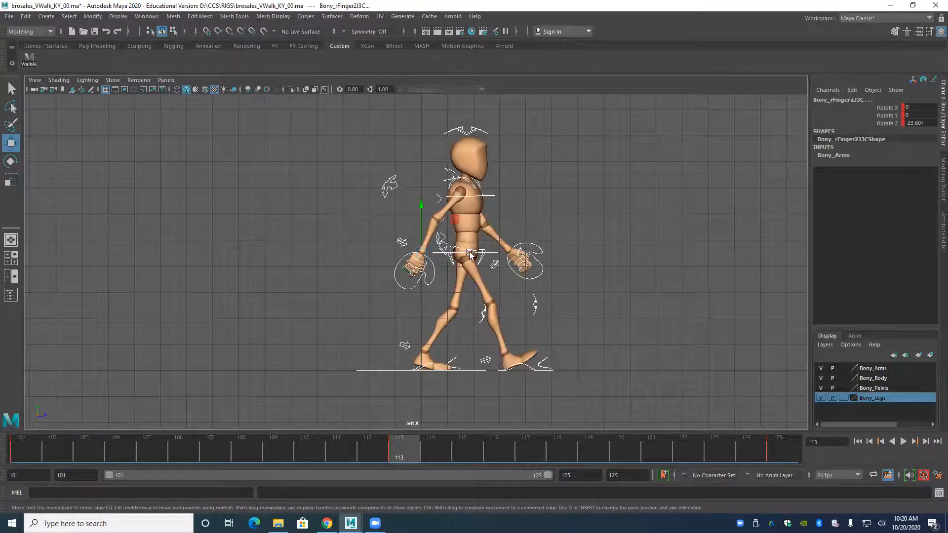
click(496, 253)
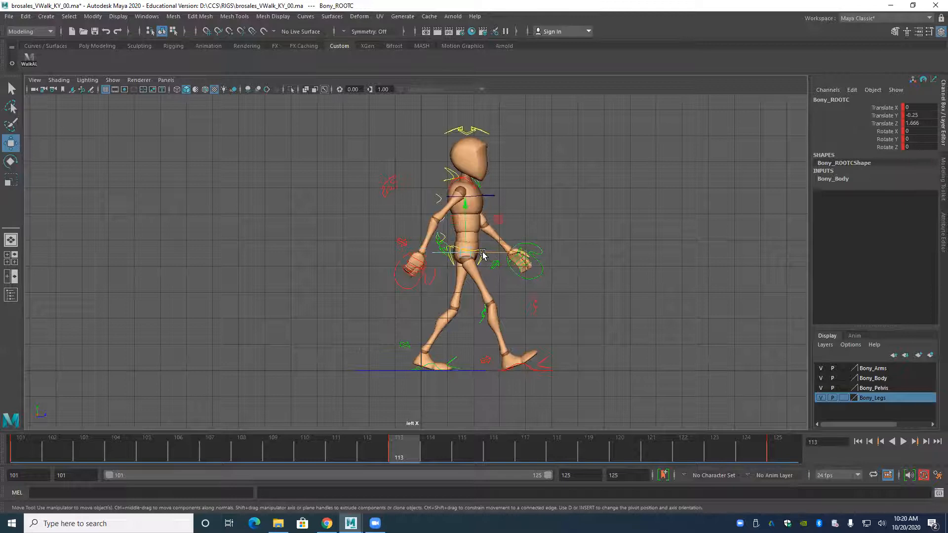
drag(517, 253, 519, 251)
Move the right foot IK control forward to Translate Z -3.691 at frame 113.
click(406, 291)
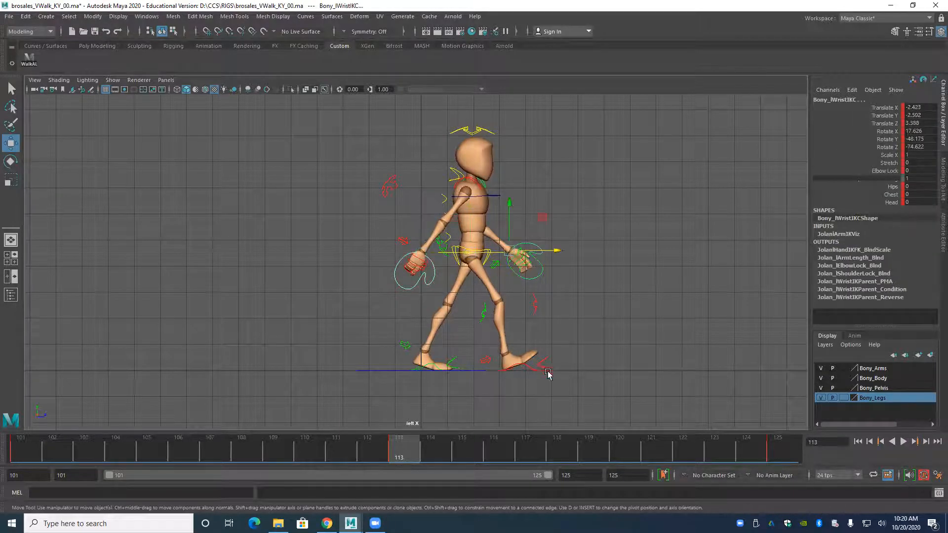
click(541, 356)
drag(557, 356, 563, 359)
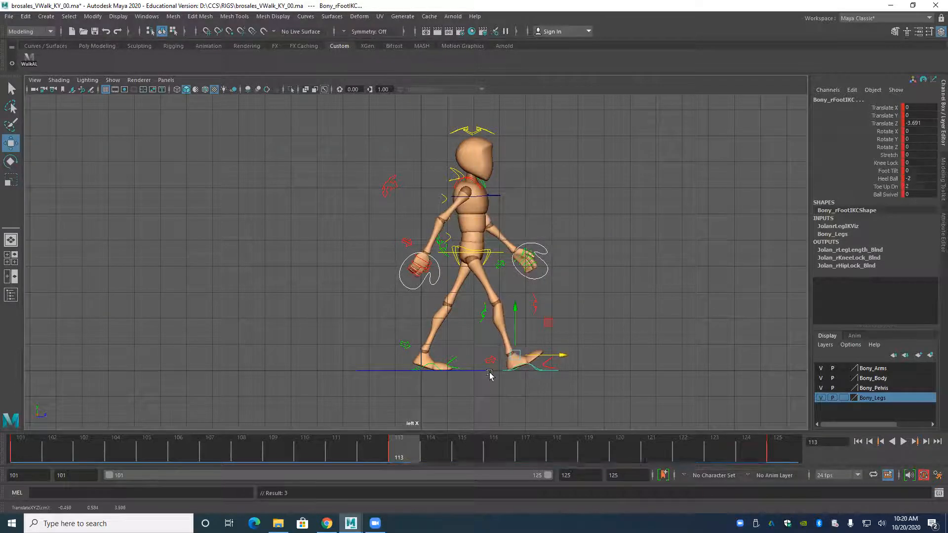
Raise the left foot's heel at frame 113 by setting its Heel Ball to 3.1.
scroll(386, 298, up, 2)
click(423, 335)
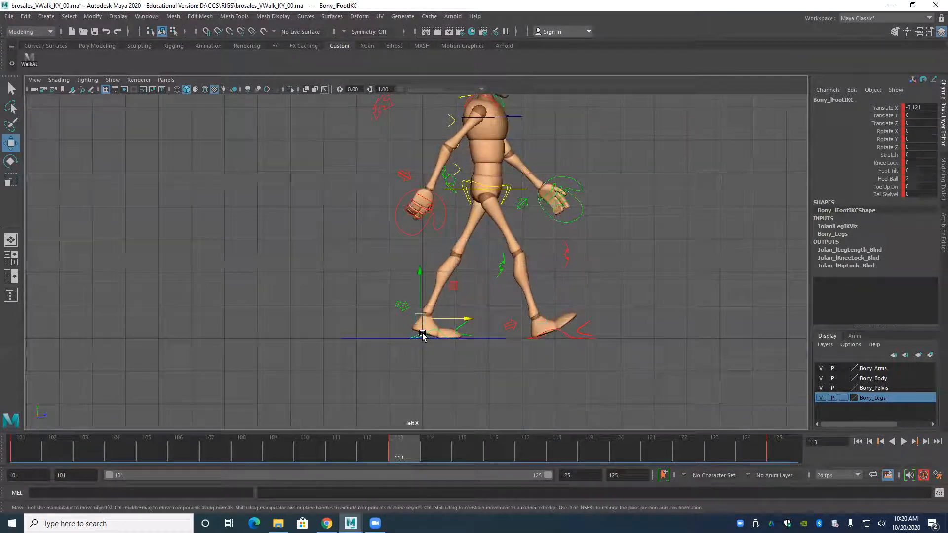
click(888, 180)
middle_drag(698, 199, 703, 199)
alt+middle_drag(481, 209, 451, 294)
scroll(479, 256, down, 1)
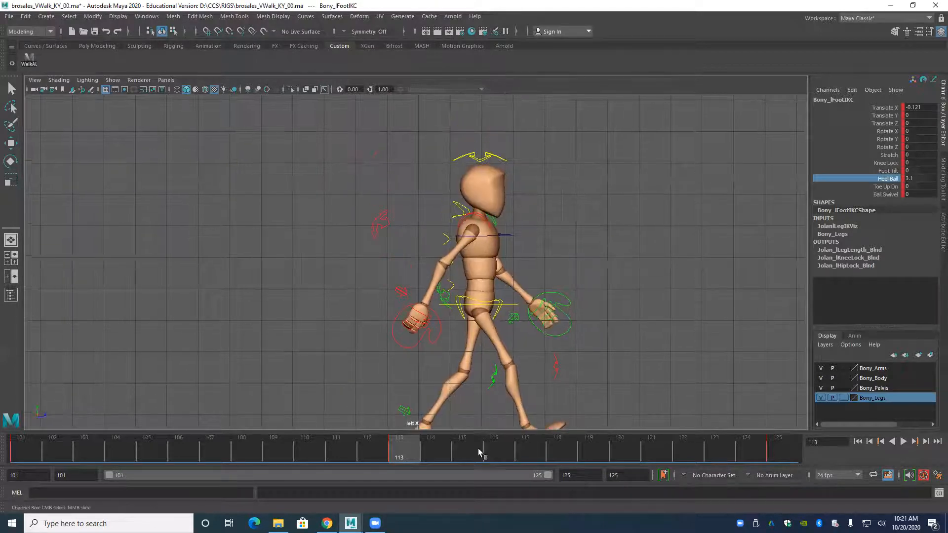
alt+right_drag(498, 169, 373, 127)
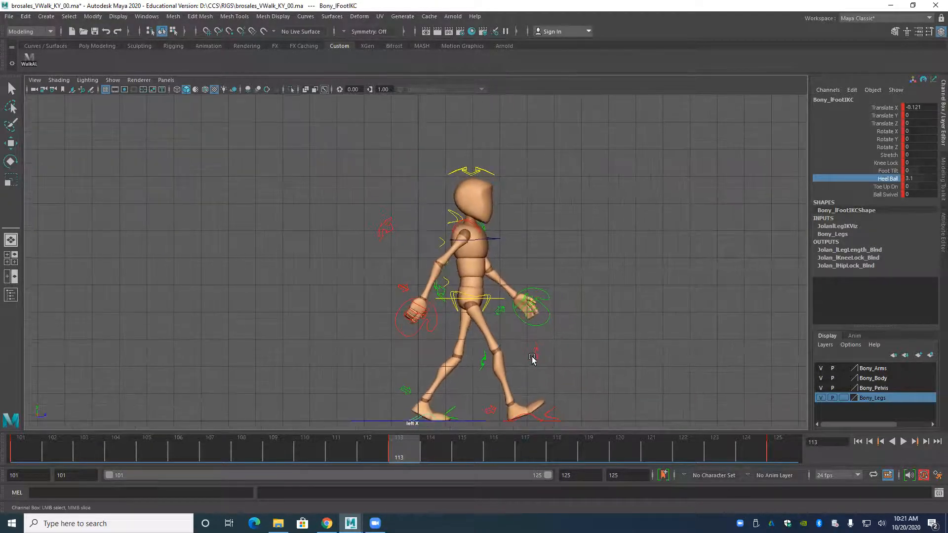
alt+middle_drag(532, 359, 507, 321)
At frame 125, move the root control forward to Translate Z 3.829, using the frame 113 pose as reference.
drag(489, 457, 829, 479)
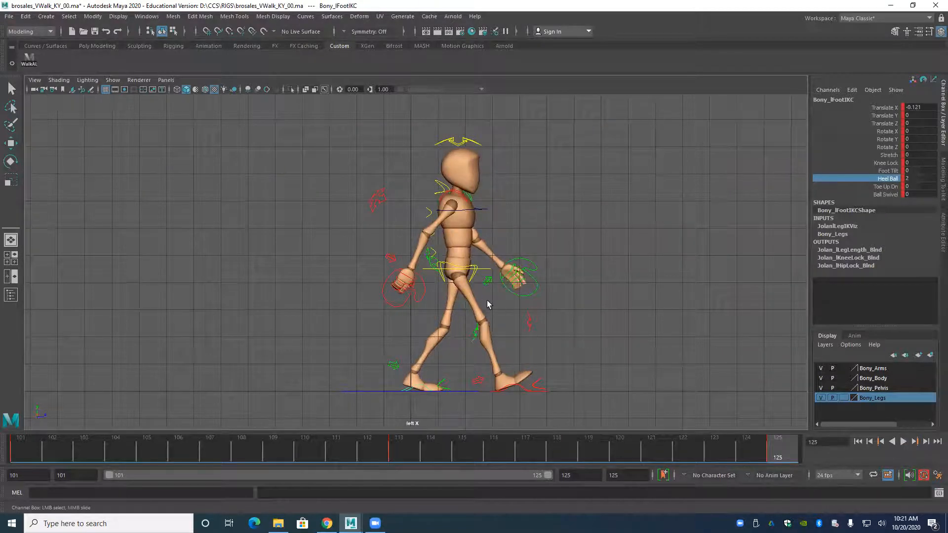
click(482, 269)
key(w)
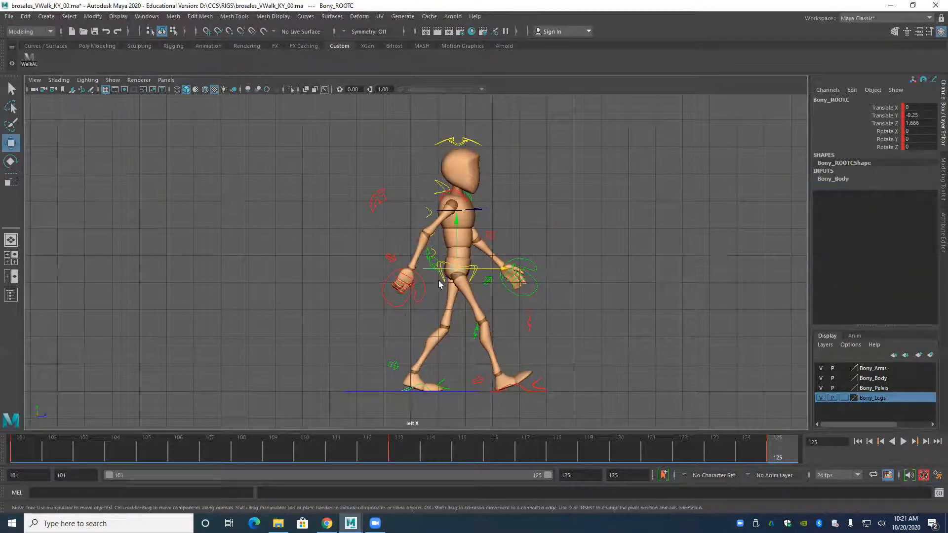
click(419, 440)
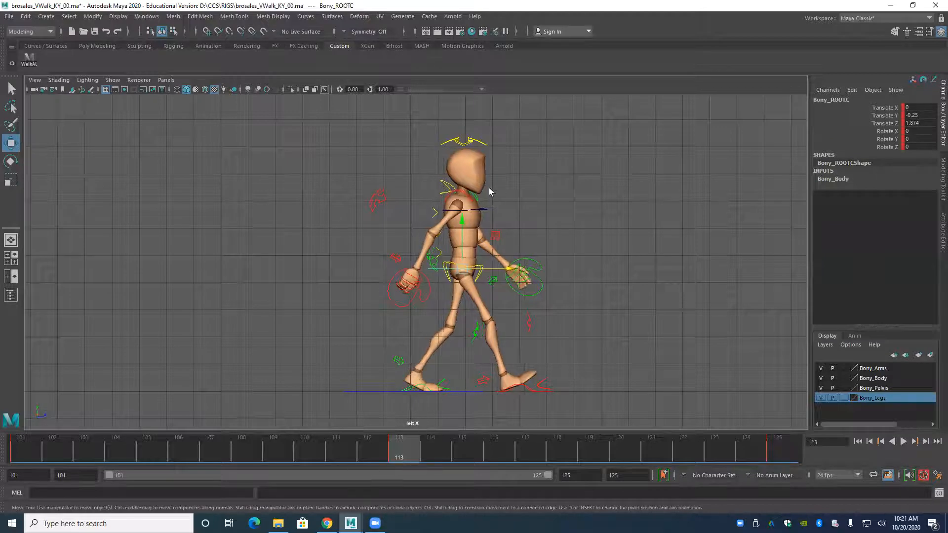
key(period)
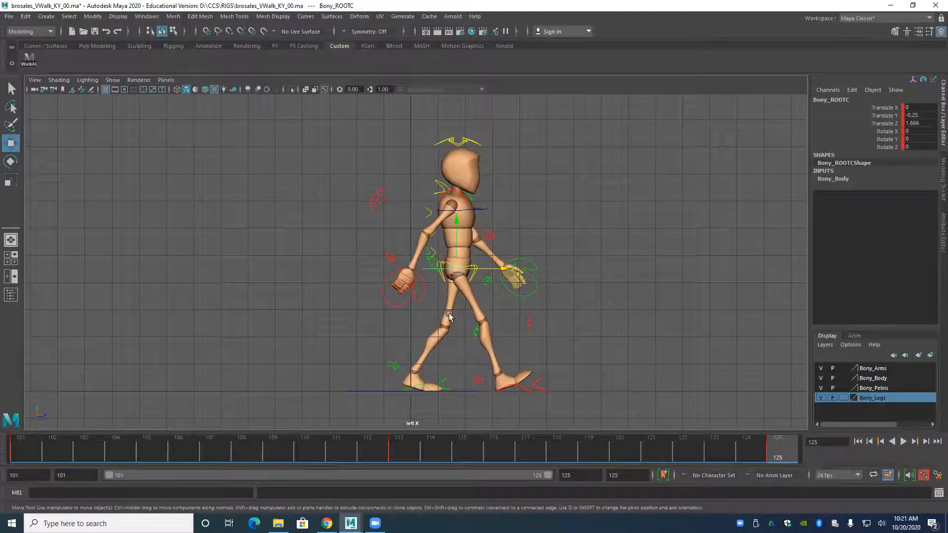
drag(506, 271, 543, 276)
drag(559, 279, 563, 280)
alt+middle_drag(487, 345, 456, 311)
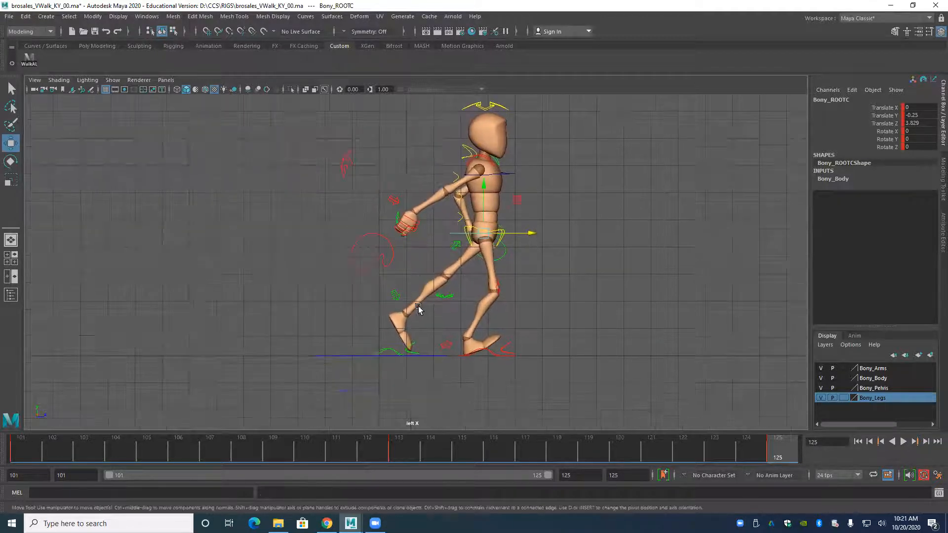
In the perspective view, zero the rotation of the hip control at frame 125.
key(space)
drag(419, 311, 415, 288)
alt+drag(456, 326, 474, 341)
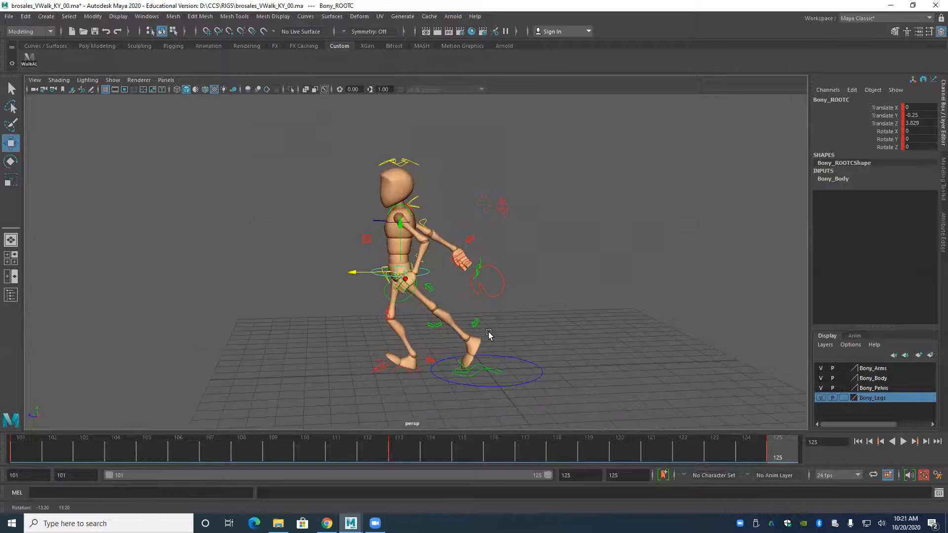
scroll(419, 379, up, 5)
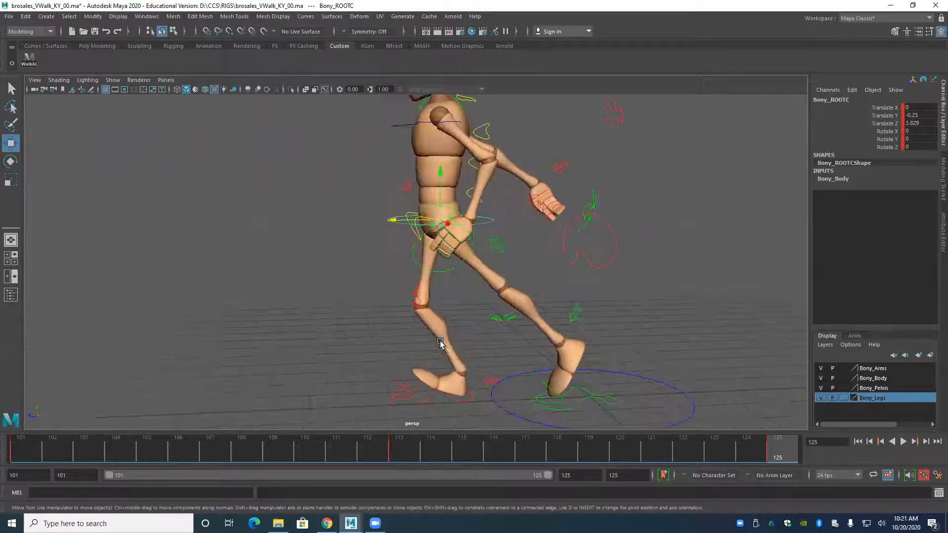
alt+drag(499, 381, 407, 269)
click(407, 268)
click(908, 139)
text(0)
key(Return)
Set Rotate X, Y and Z to 0 on the top spine IK control and on the head control.
click(411, 178)
drag(929, 131, 931, 147)
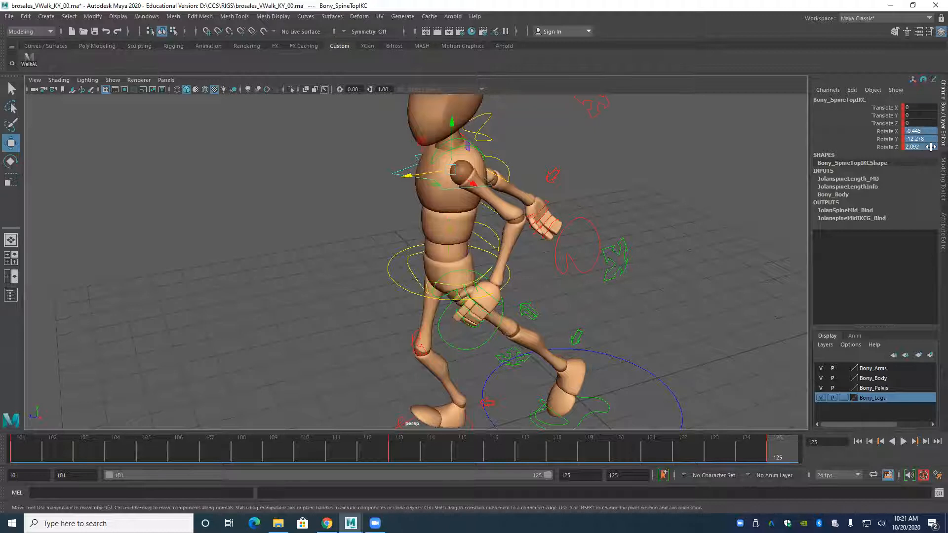
text(0)
key(Return)
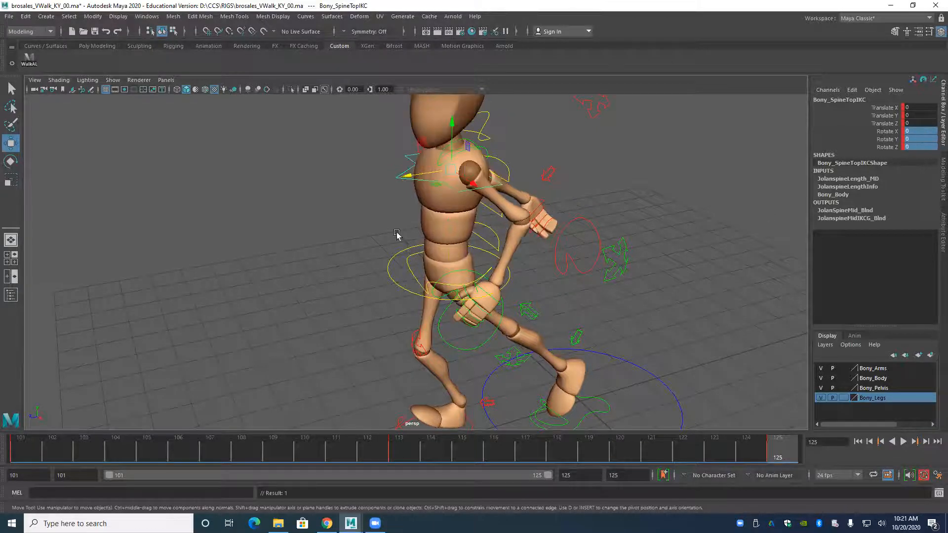
alt+drag(398, 235, 459, 284)
click(509, 191)
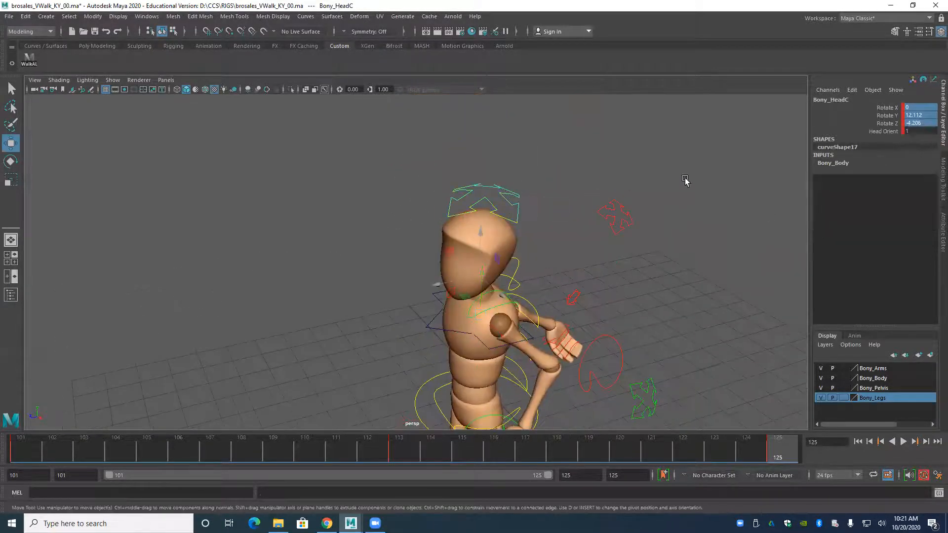
click(912, 122)
text(0)
key(Return)
Examine the right foot IK control's placement in perspective across the keyed poses at frames 125, 113 and 101.
alt+drag(313, 344, 372, 269)
alt+middle_drag(372, 269, 373, 214)
alt+drag(519, 270, 400, 187)
alt+middle_drag(377, 366, 371, 315)
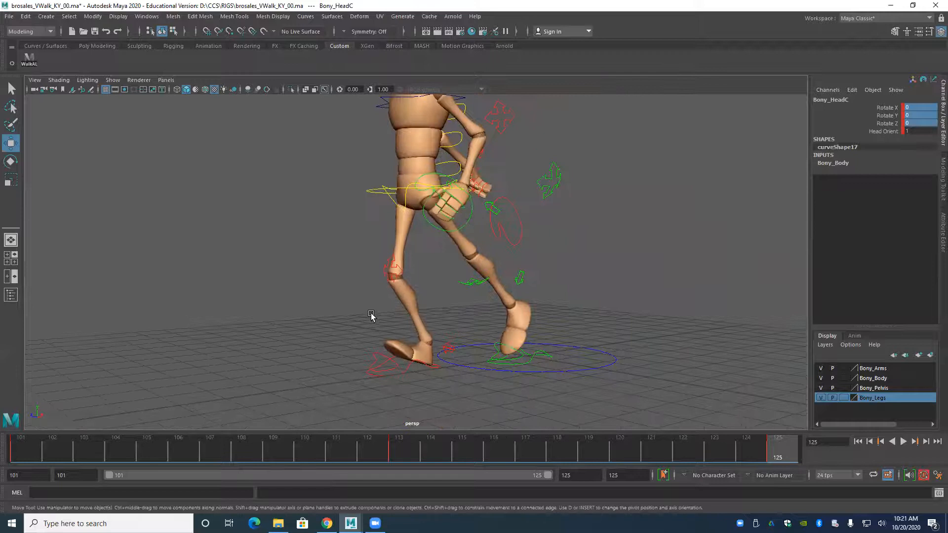
alt+drag(342, 321, 396, 360)
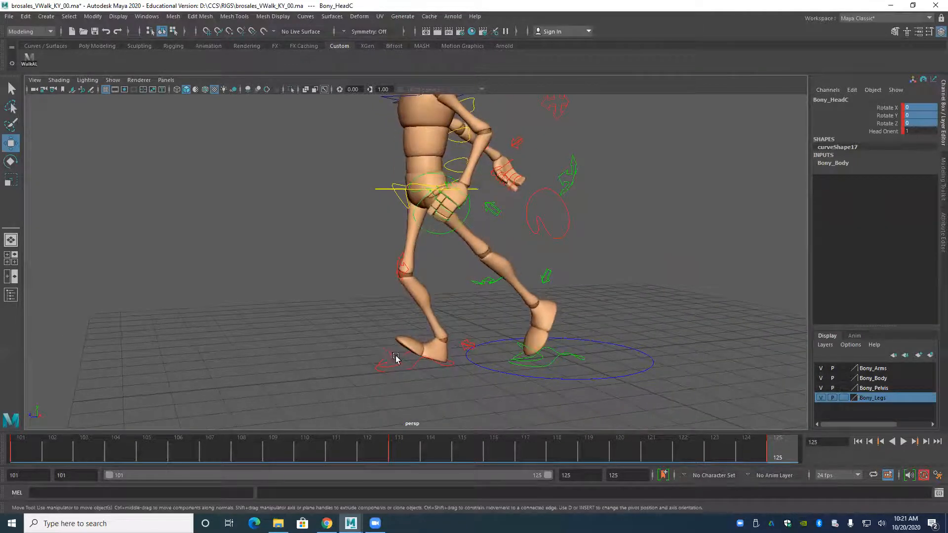
click(415, 365)
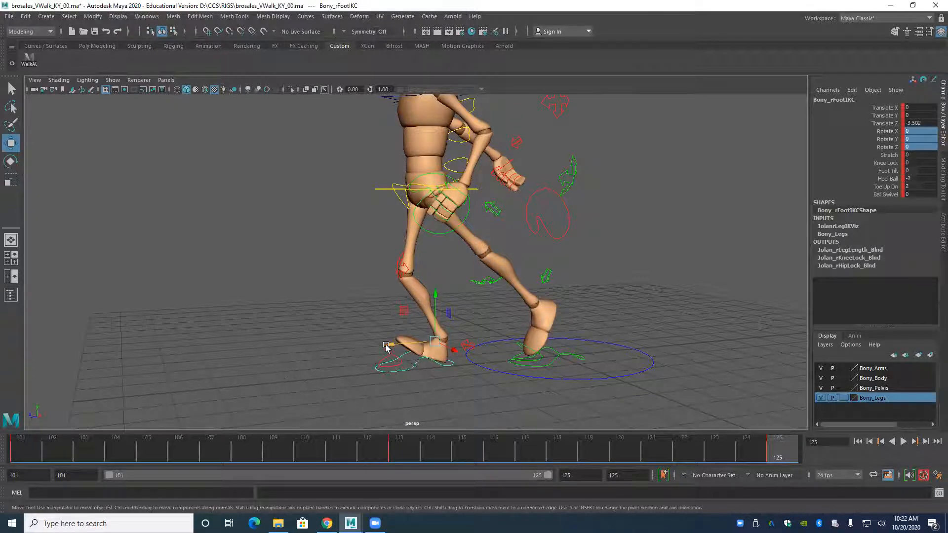
key(comma)
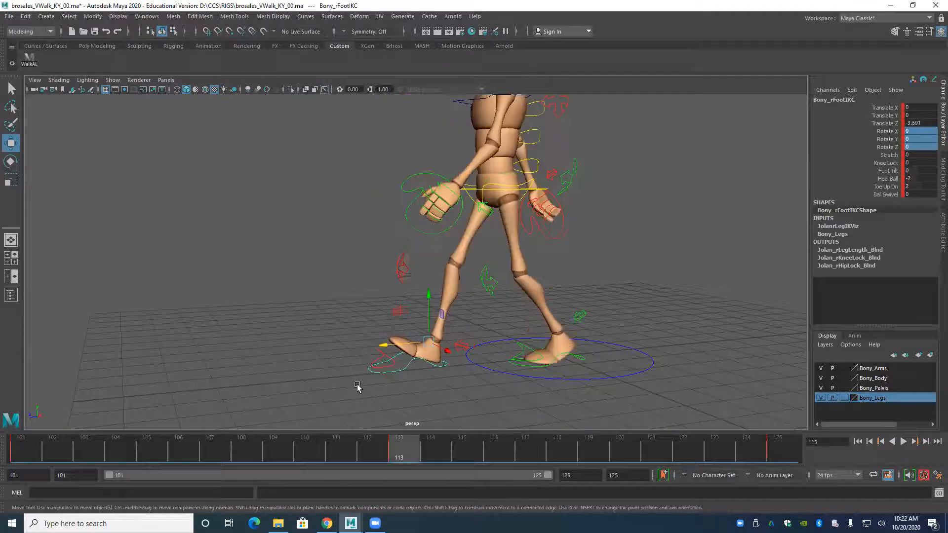
key(comma)
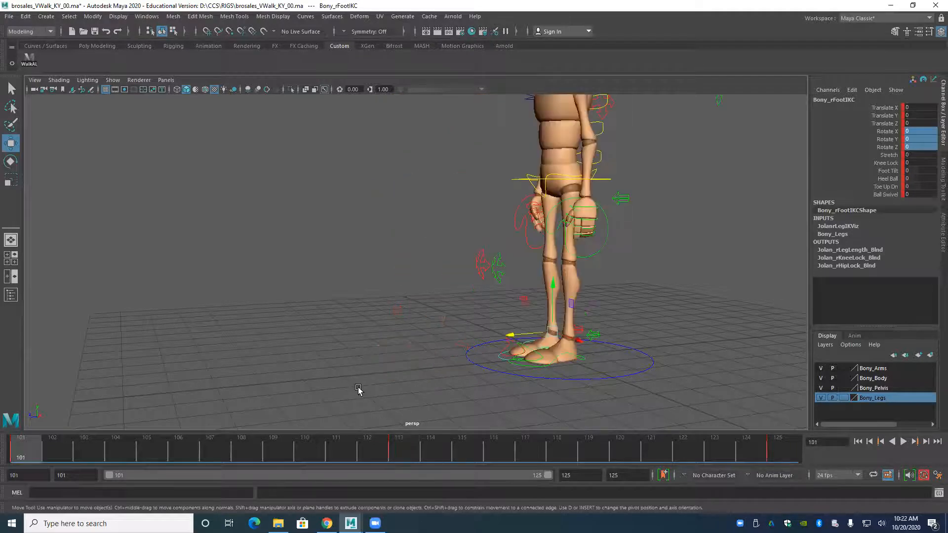
key(period)
alt+drag(360, 387, 296, 329)
Compare the right foot's position and Translate Z between frames 113 and 125 in the side view.
key(space)
key(period)
key(comma)
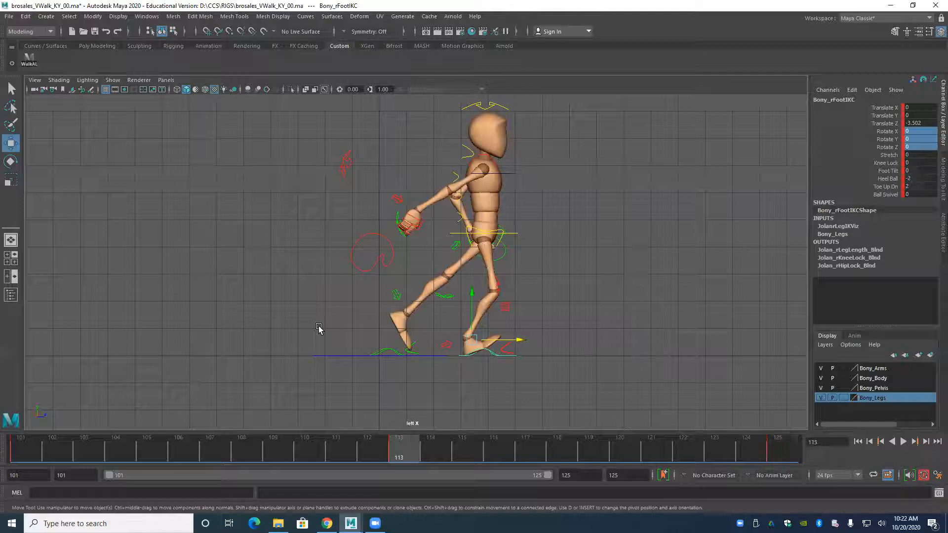
key(period)
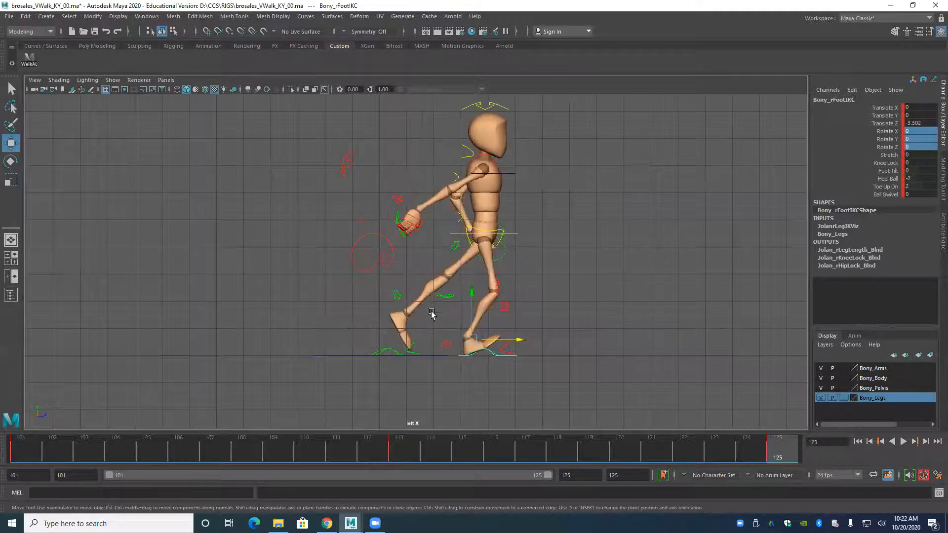
alt+middle_drag(426, 340, 405, 323)
scroll(405, 324, up, 5)
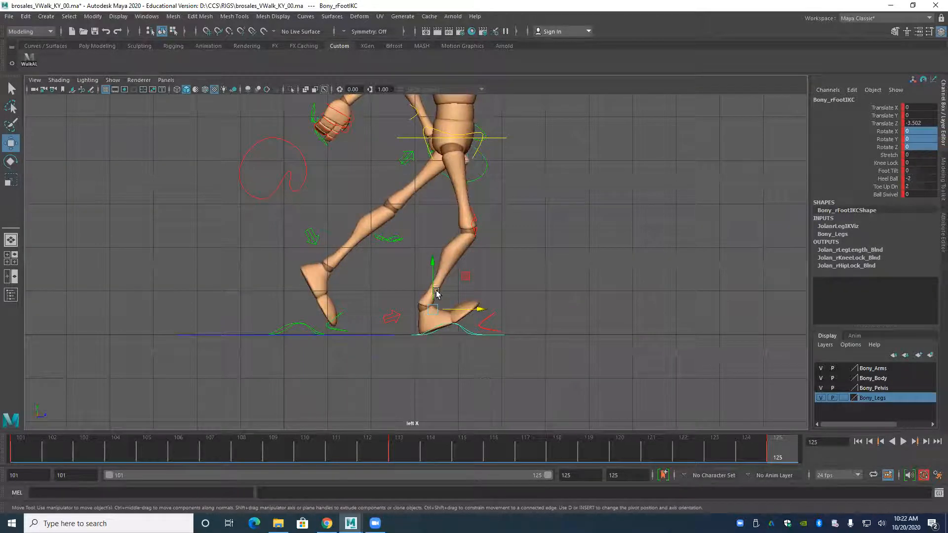
key(comma)
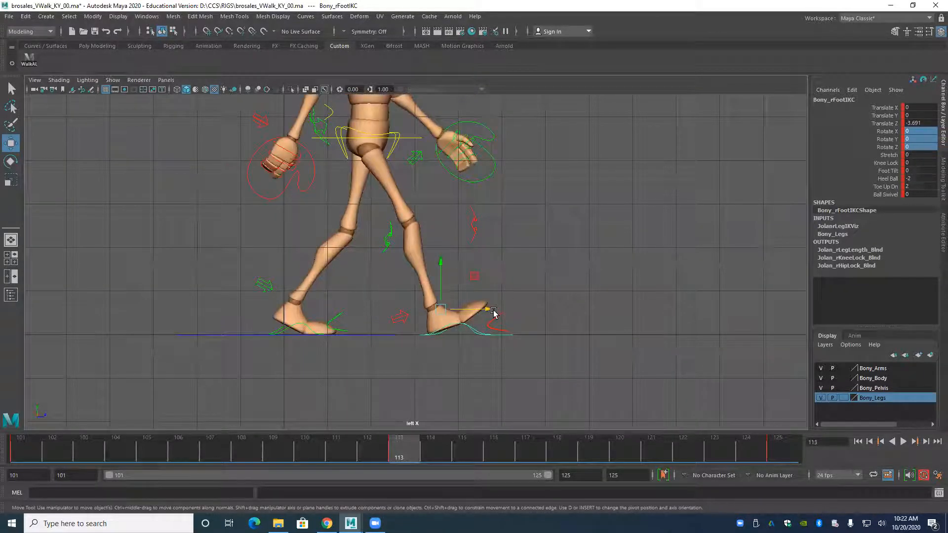
key(period)
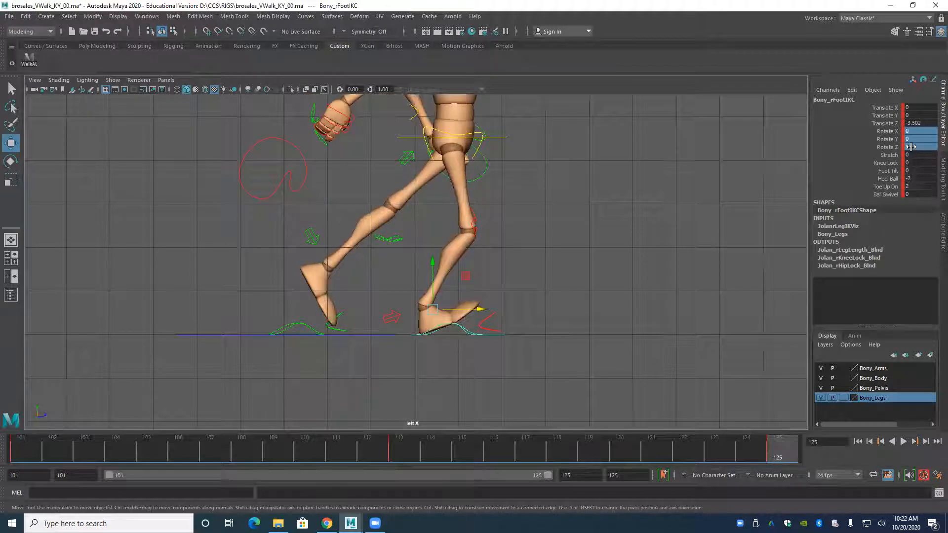
key(comma)
key(period)
key(comma)
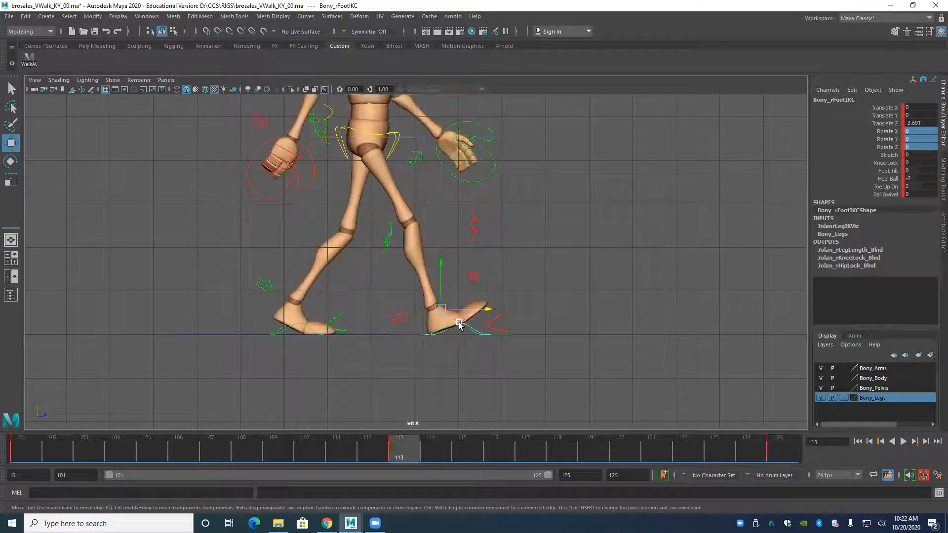
key(comma)
key(period)
key(comma)
key(period)
Copy the right foot's Translate Z from frame 113 and set it to -3.691 at frame 125.
double_click(919, 122)
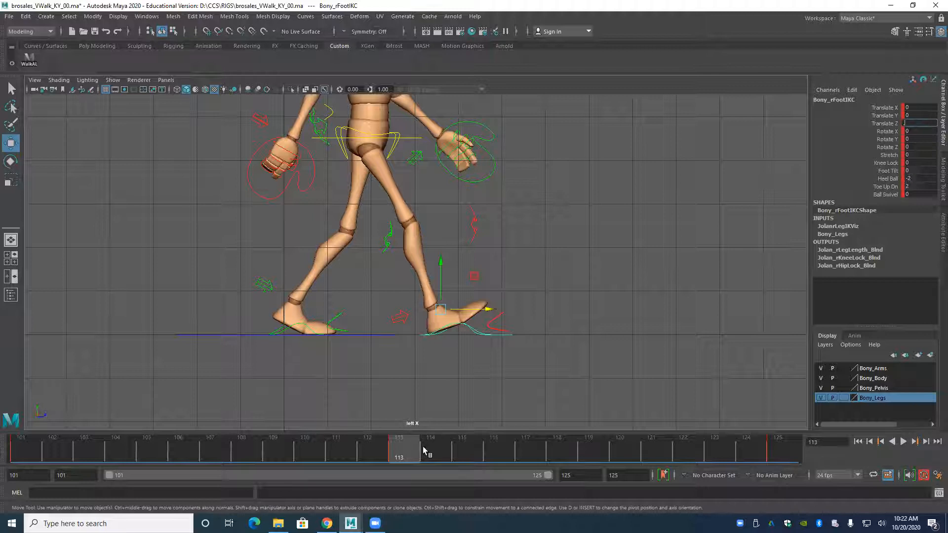
key(Escape)
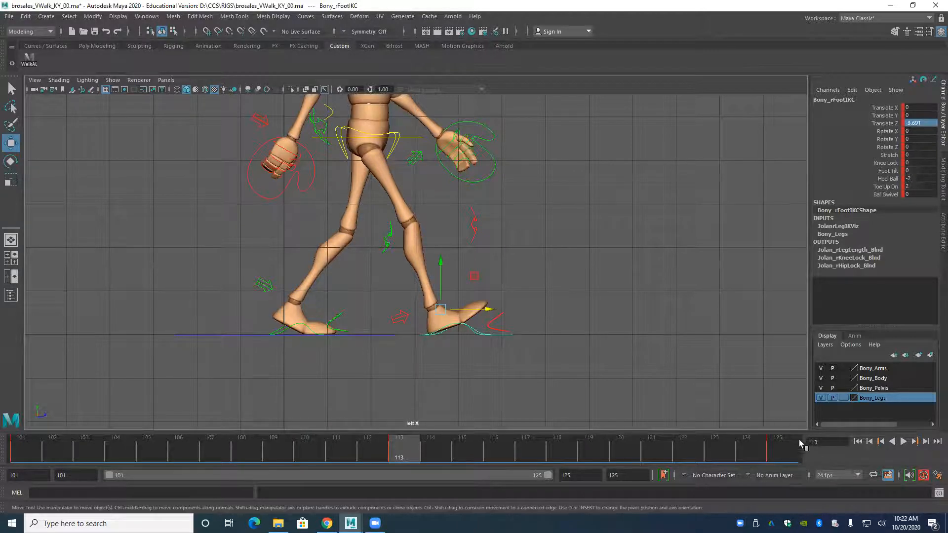
click(778, 456)
click(920, 123)
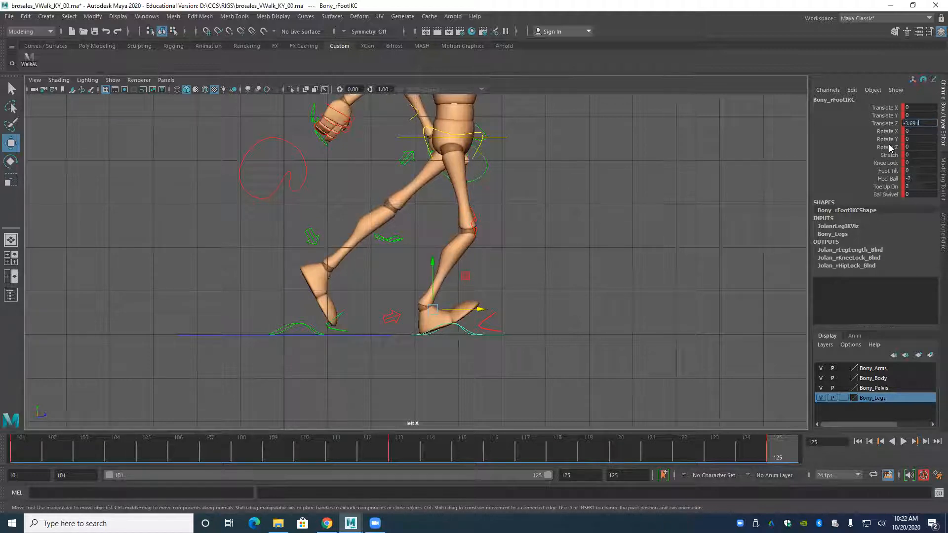
key(Return)
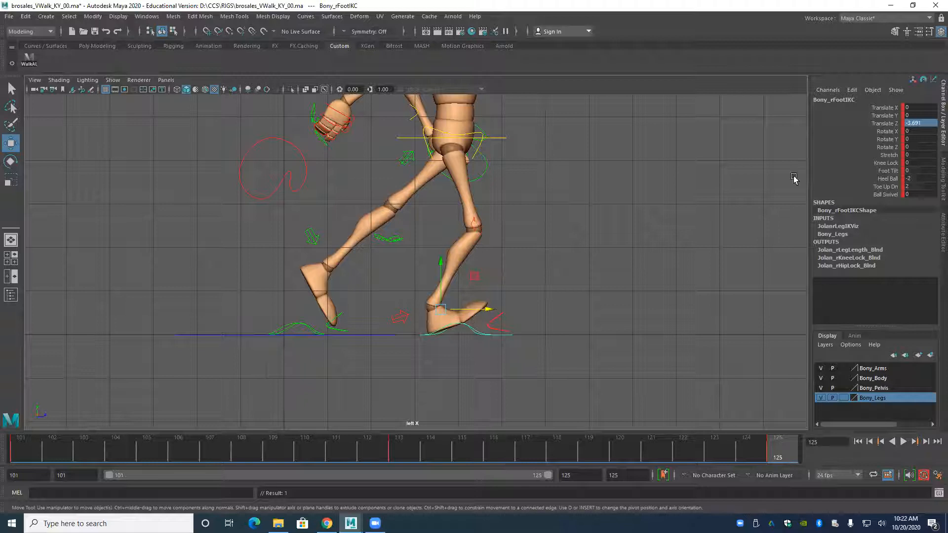
Plant the right foot's toes at frame 125 by setting Heel Ball to 1.7 and Toe Up Dn to 0.
click(889, 178)
mouse_move(678, 205)
middle_down()
mouse_move(668, 201)
mouse_move(694, 207)
middle_up()
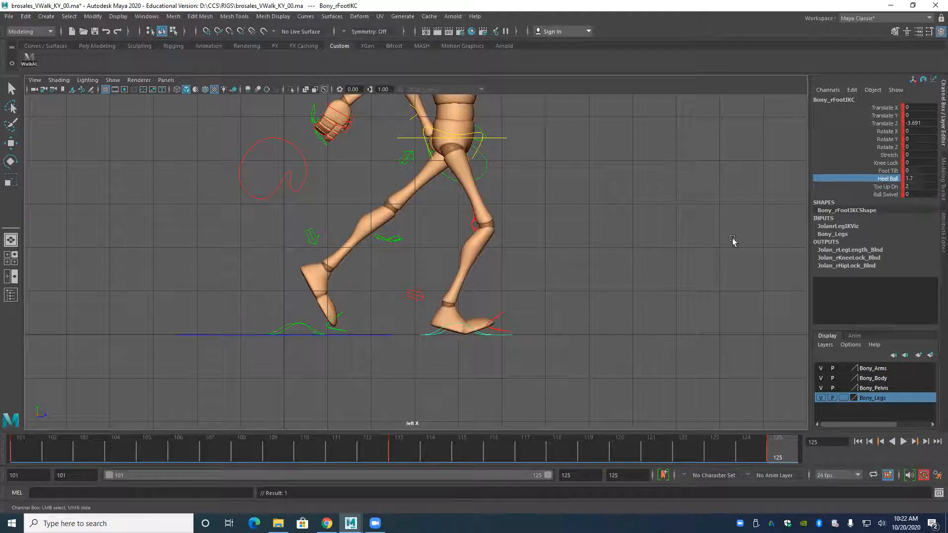
click(920, 187)
text(0)
key(Return)
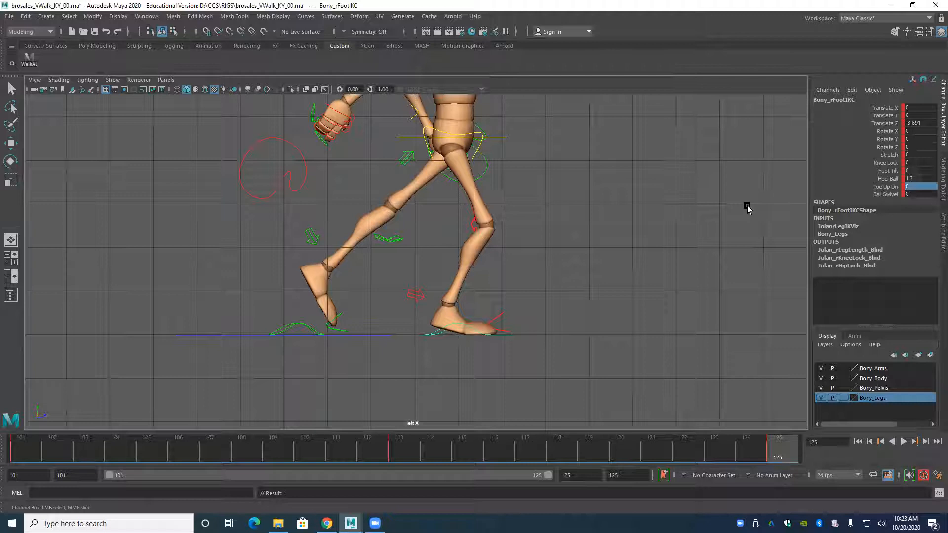
Raise the right heel at frame 125 by setting Heel Ball to 3.8, and check the pose against frame 113.
click(884, 179)
middle_drag(768, 184, 779, 186)
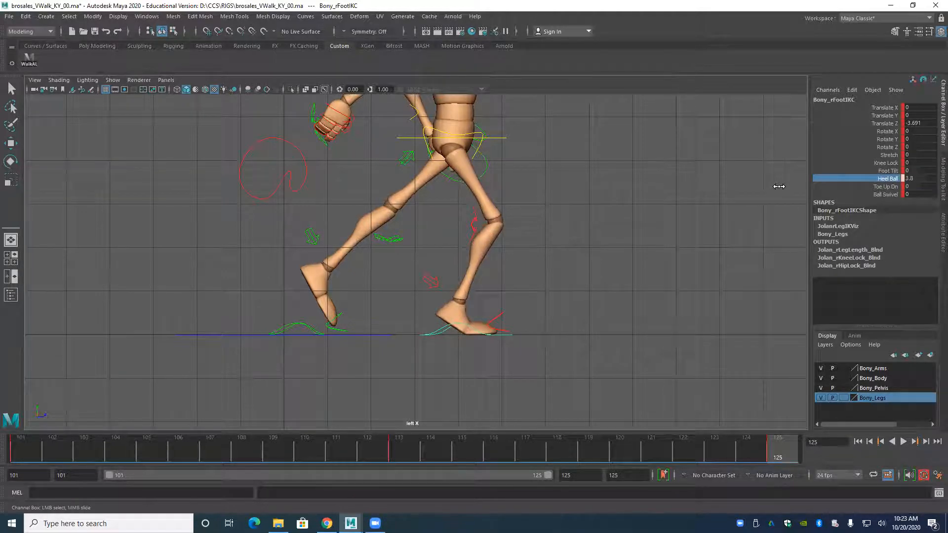
key(comma)
key(period)
key(comma)
key(period)
key(comma)
Compare the full-body contact poses at frames 113 and 125 in the side view.
alt+right_drag(402, 383, 378, 333)
alt+middle_drag(354, 262, 364, 320)
key(comma)
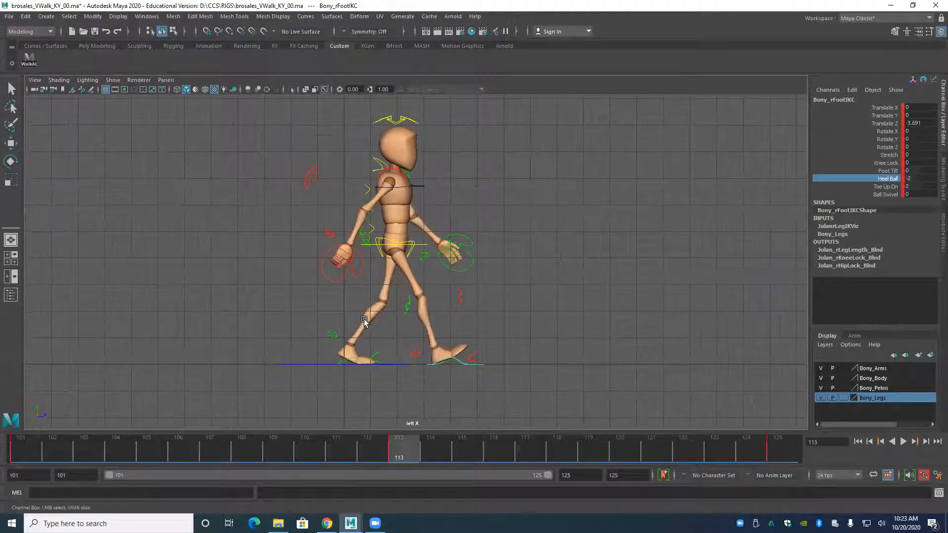
key(period)
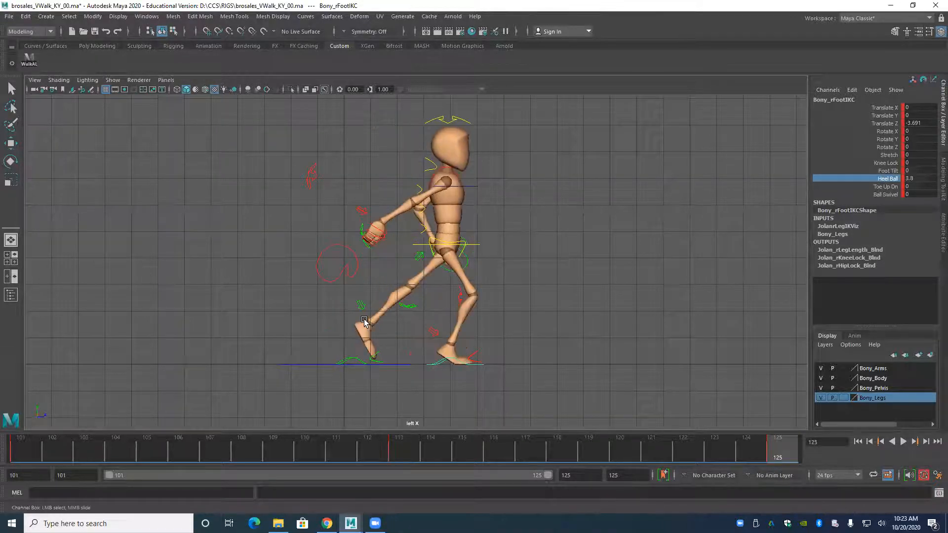
key(comma)
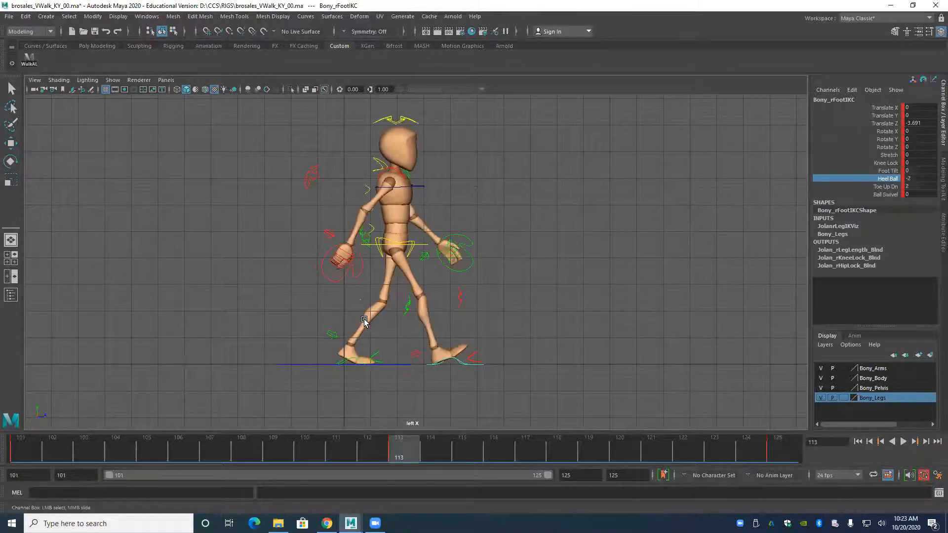
key(period)
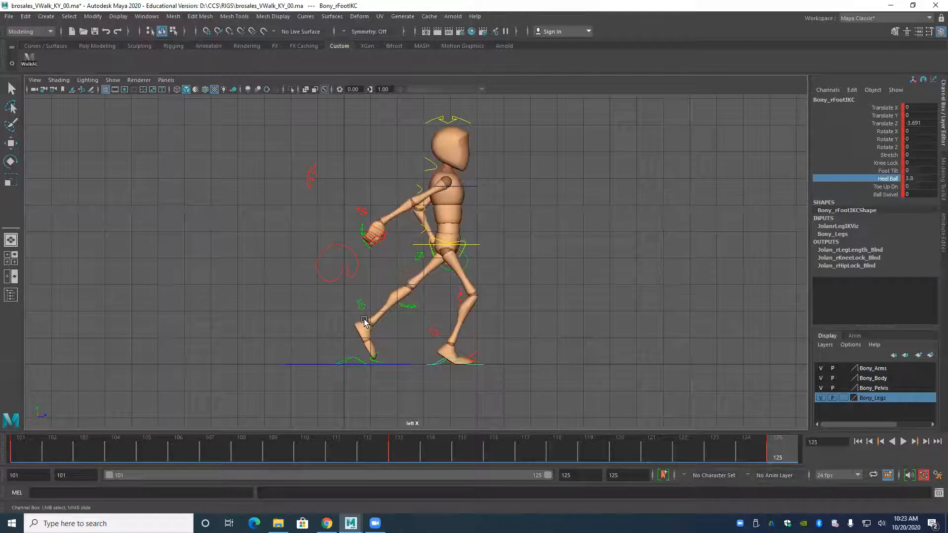
key(comma)
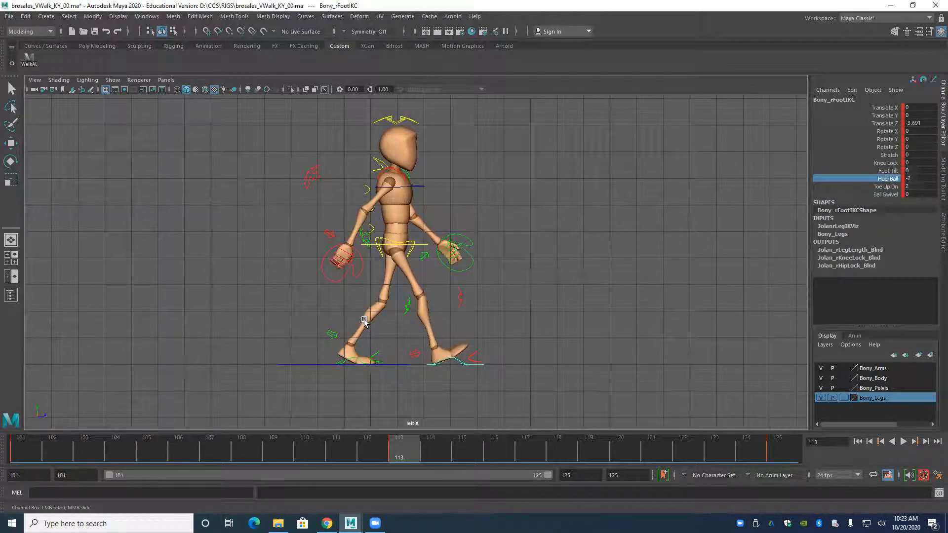
key(period)
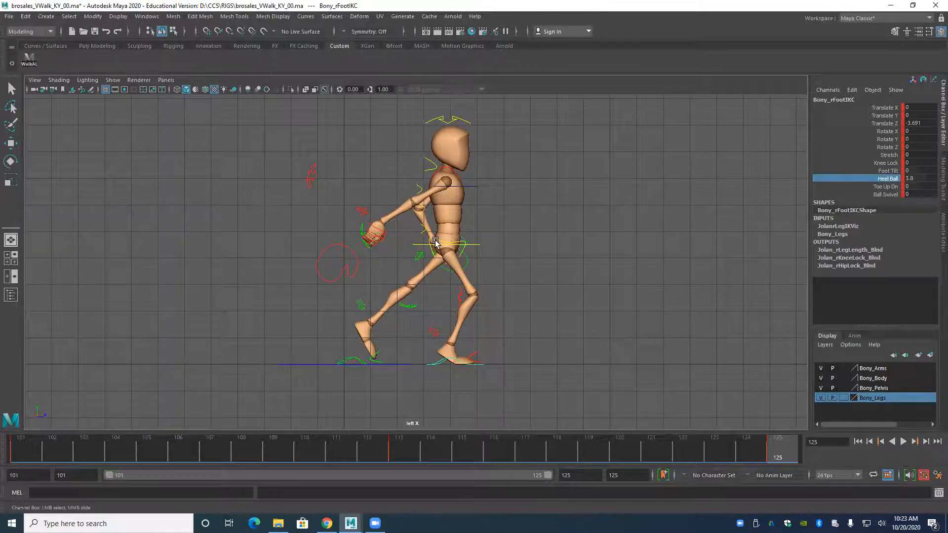
Move the root control forward at frame 125 to Translate Z 7.652.
click(419, 246)
key(w)
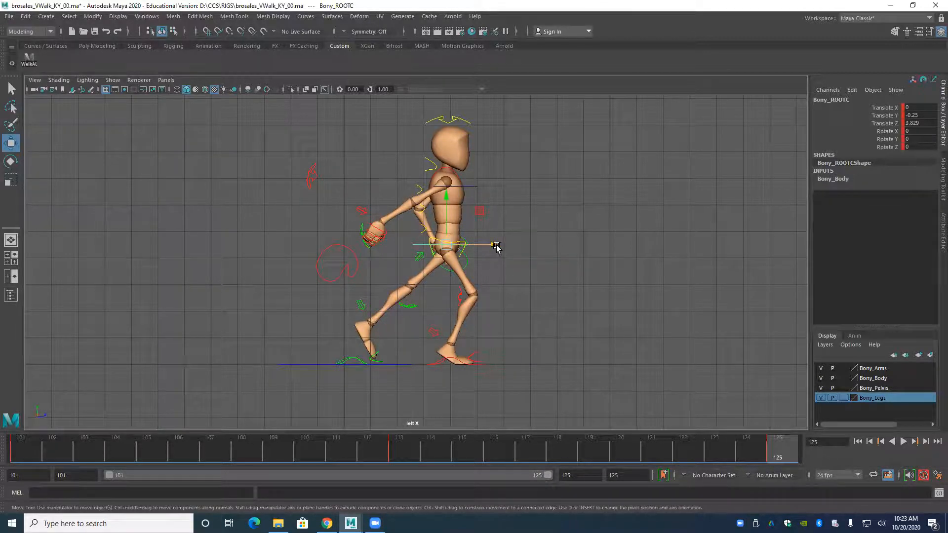
drag(494, 245, 594, 254)
Compare the advanced body position with frame 113 and play the animation from frame 101.
key(comma)
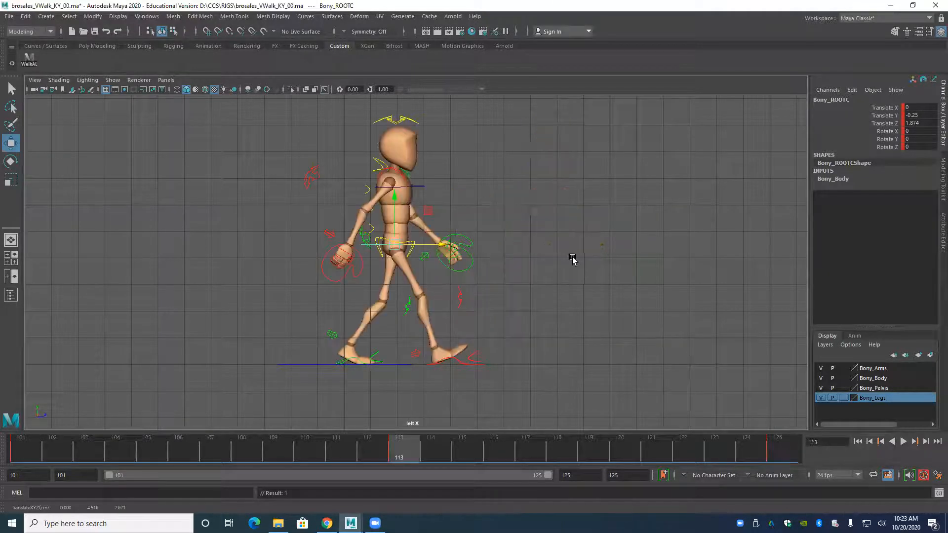
key(period)
key(comma)
key(period)
key(comma)
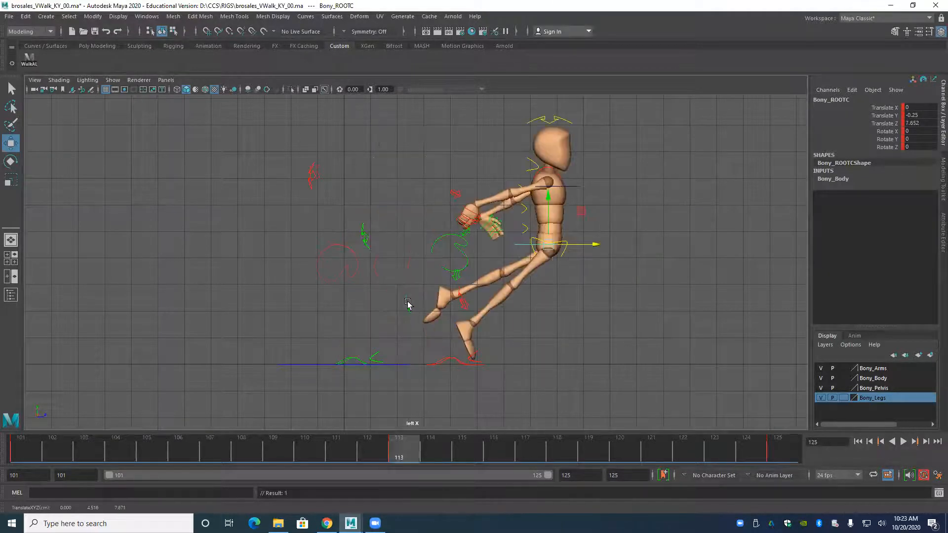
key(period)
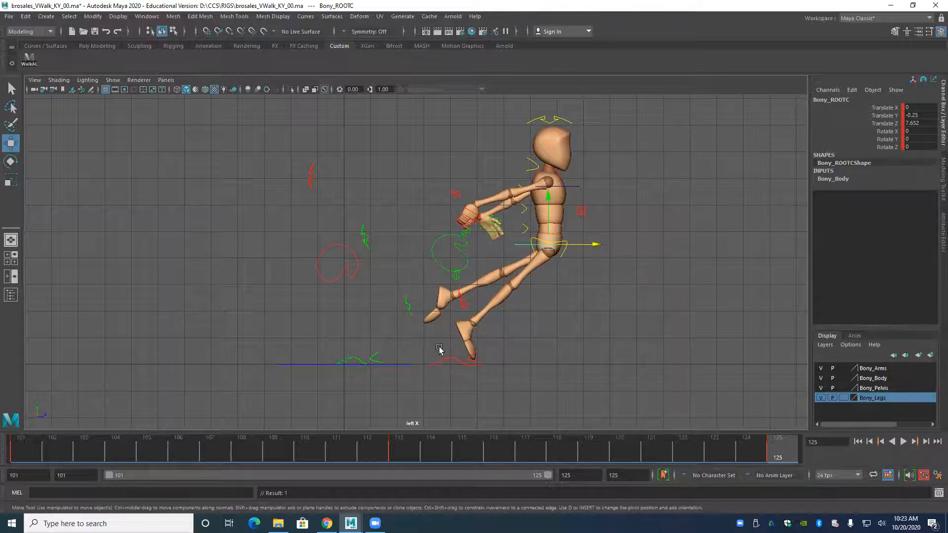
key(alt+shift+v)
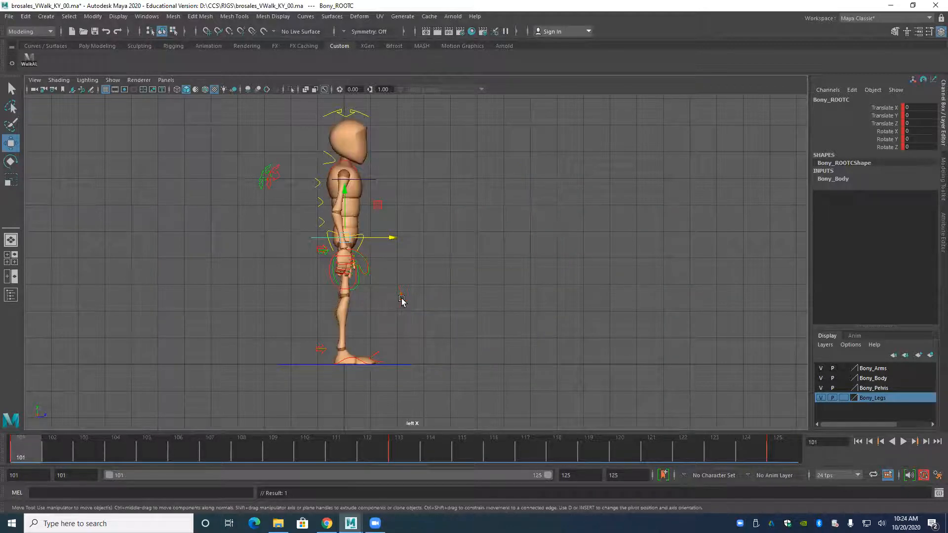
key(alt+v)
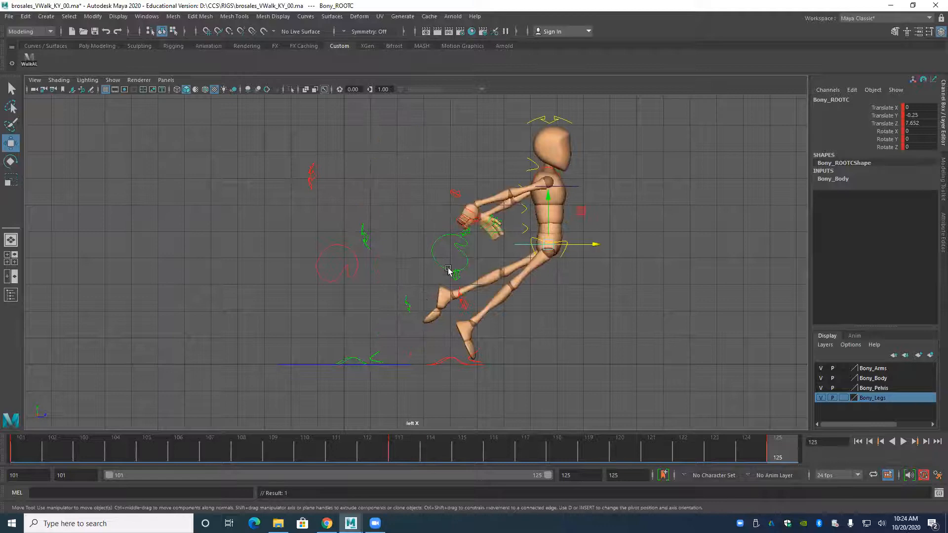
Bring the left leg forward at frame 125, with the foot IK control at Translate Z 9.095 and the knee control at 8.221.
click(355, 361)
drag(383, 349, 631, 370)
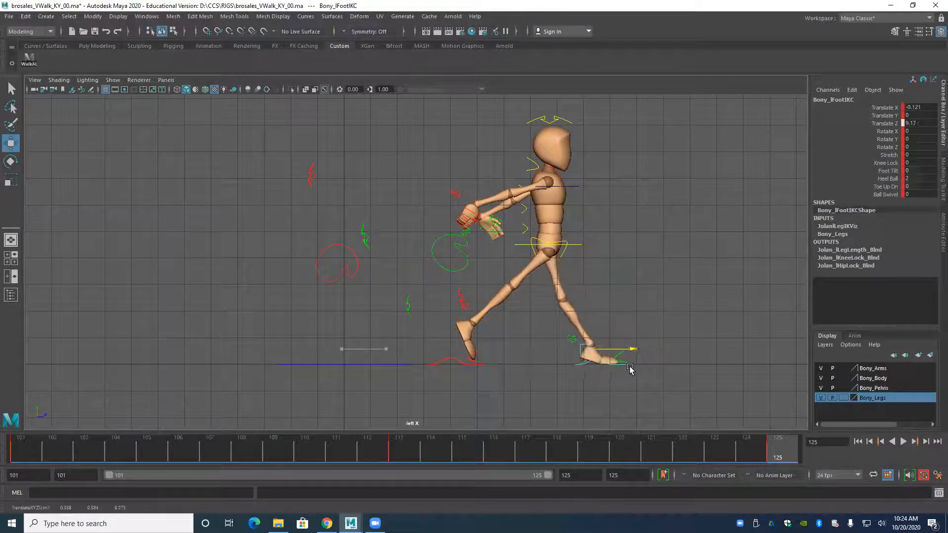
click(404, 303)
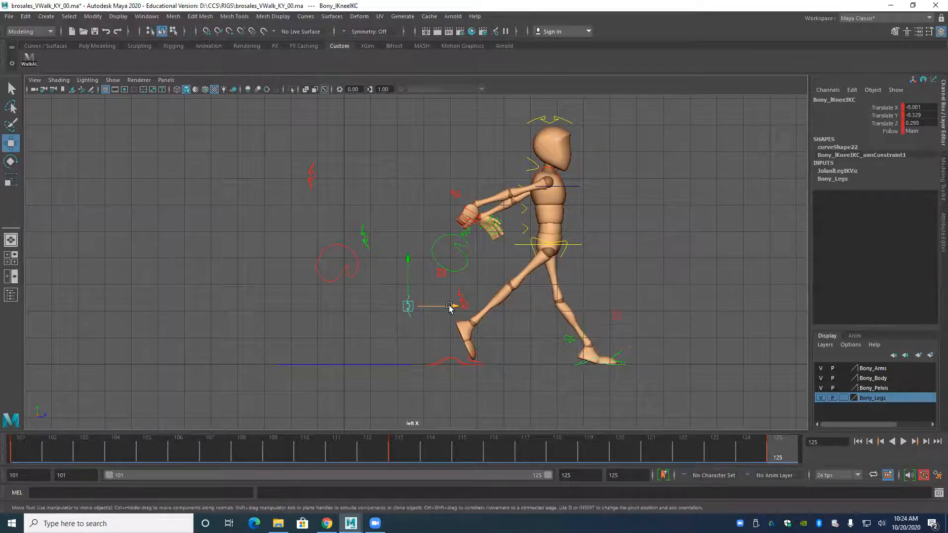
drag(453, 306, 664, 307)
Put the left foot on its heel with toes raised at frame 125 by lowering Heel Ball and increasing Toe Up Dn.
scroll(410, 301, up, 4)
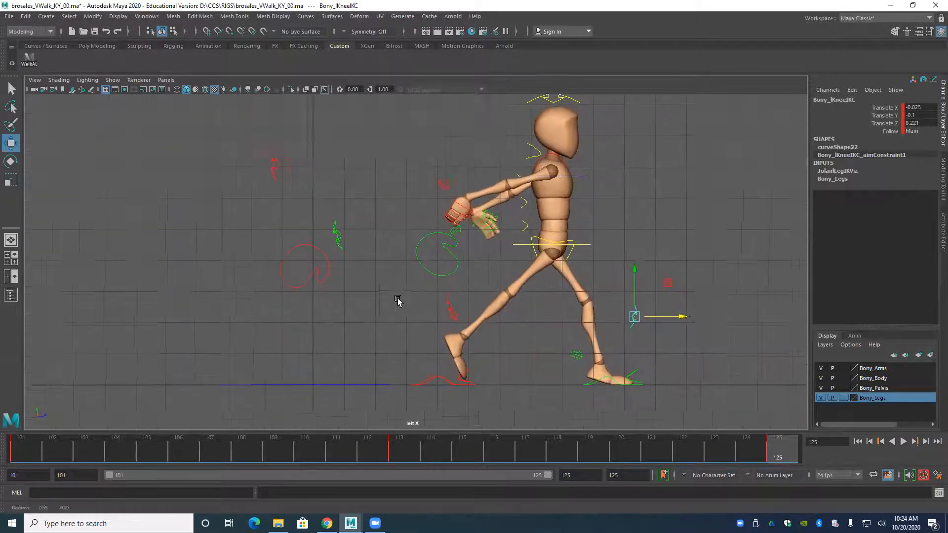
alt+middle_drag(508, 387, 415, 320)
scroll(420, 321, up, 4)
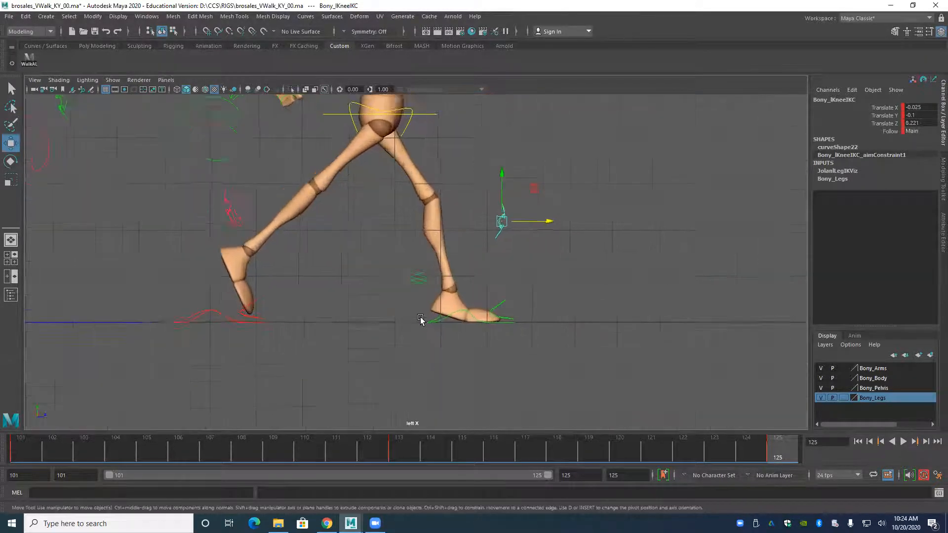
click(453, 327)
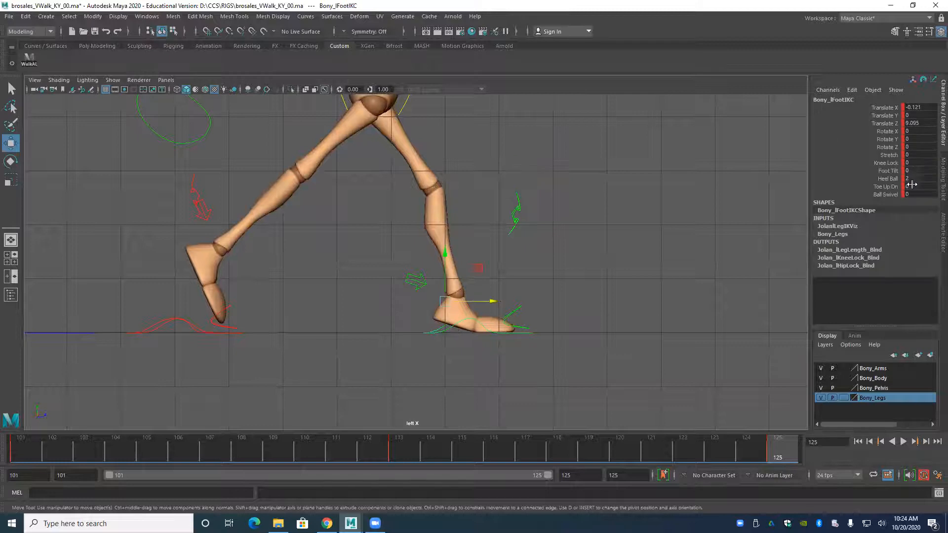
click(886, 179)
middle_drag(681, 206, 626, 226)
click(886, 187)
middle_drag(728, 209, 740, 208)
Compare the right foot at frames 113 and 125, and set its Heel Ball to 10 at frame 125.
alt+middle_drag(510, 245, 562, 277)
scroll(561, 278, down, 4)
alt+middle_drag(230, 318, 287, 328)
click(338, 342)
key(w)
key(comma)
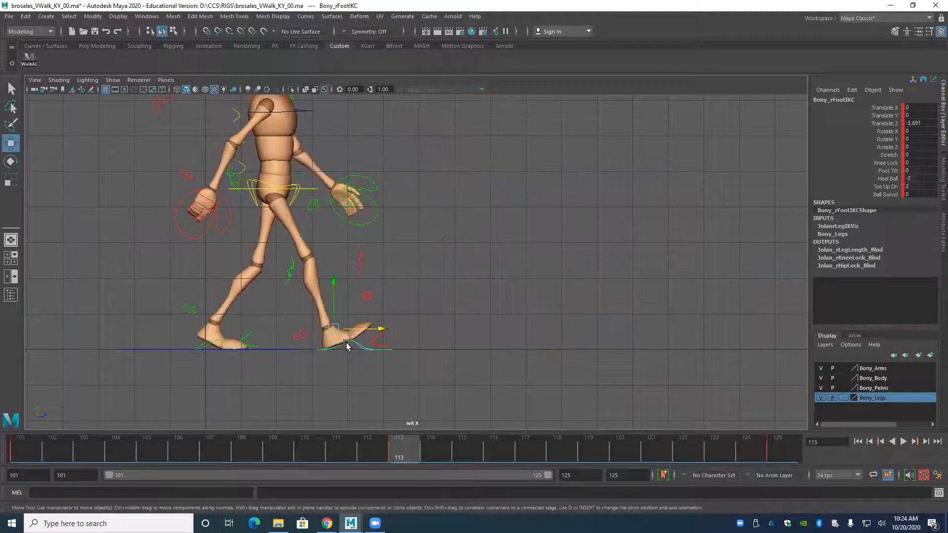
key(period)
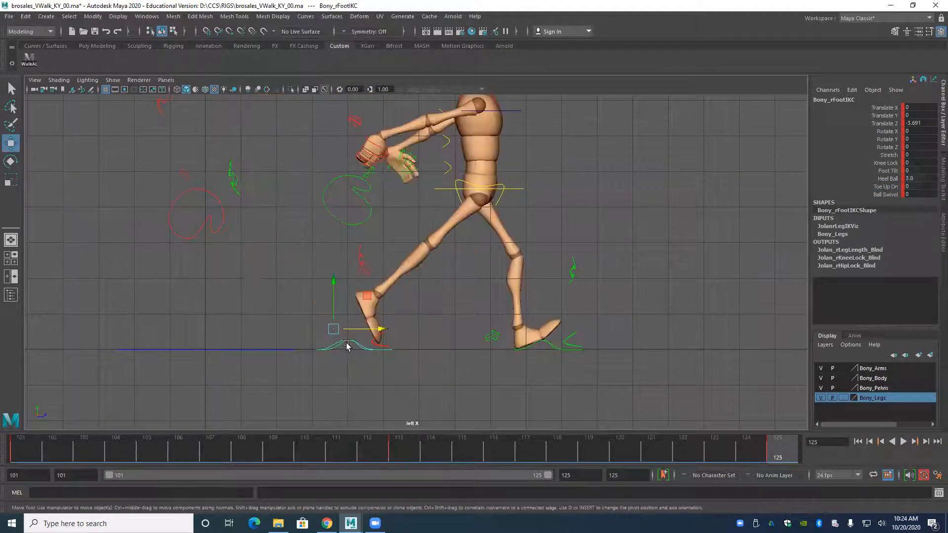
key(comma)
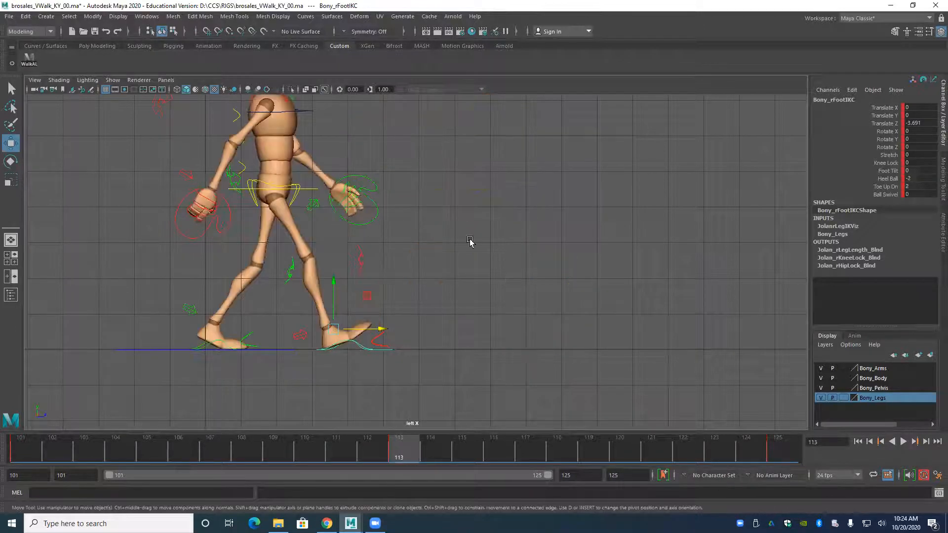
scroll(469, 239, down, 1)
alt+middle_drag(300, 217, 331, 274)
key(period)
key(comma)
key(period)
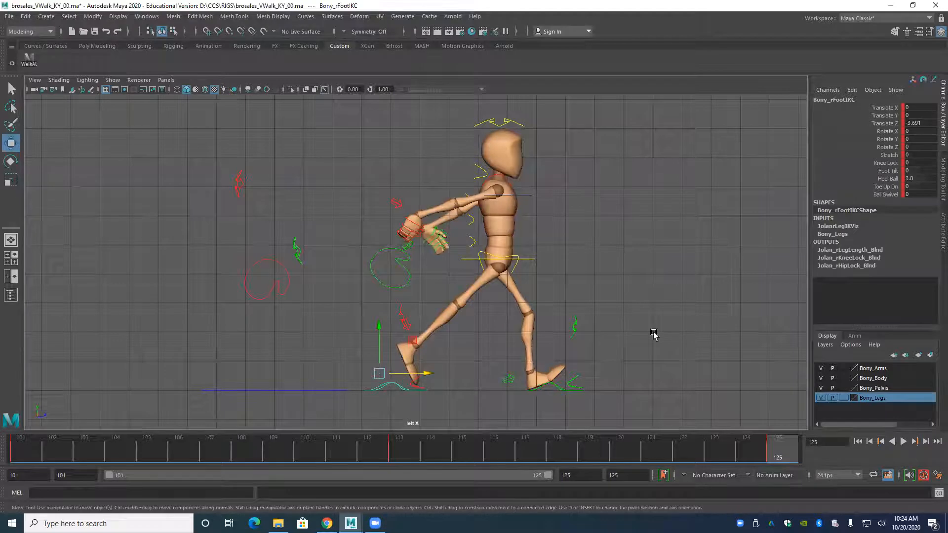
middle_drag(755, 182, 806, 193)
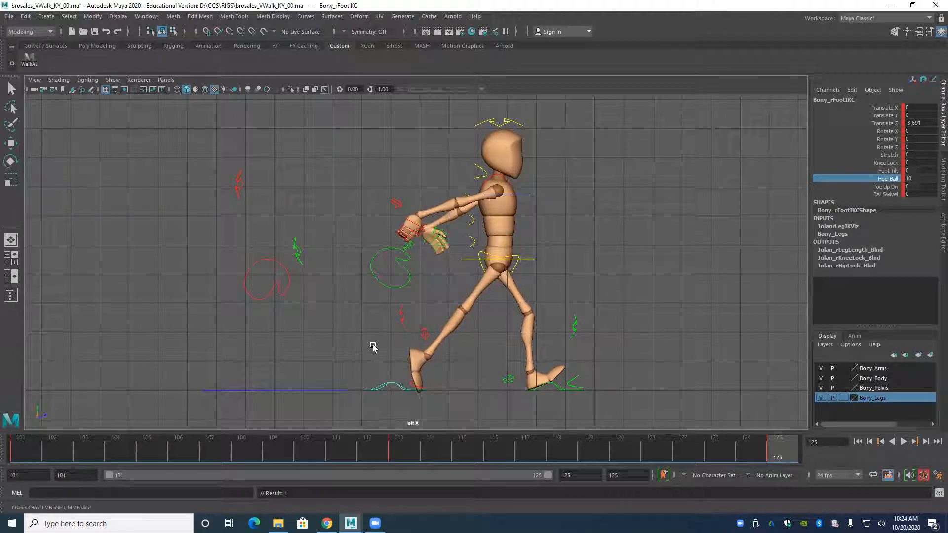
Move the root control back to Translate Z 7.075 at frame 125, key it, and compare with frame 113.
click(472, 258)
key(w)
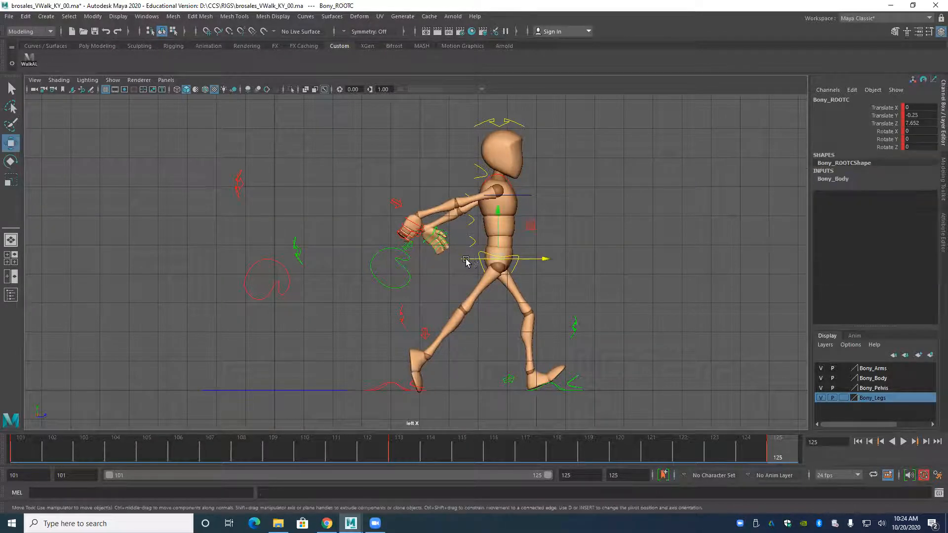
drag(543, 258, 525, 275)
key(s)
key(comma)
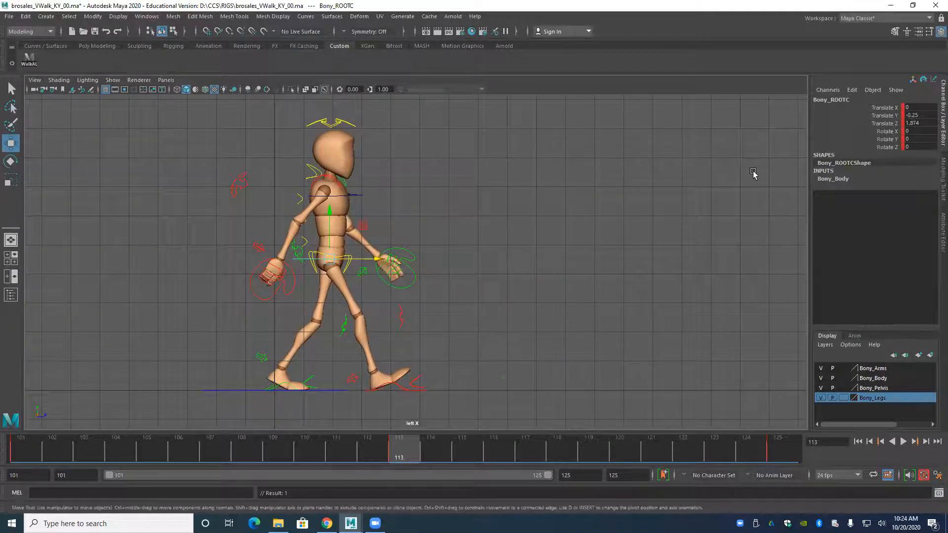
key(period)
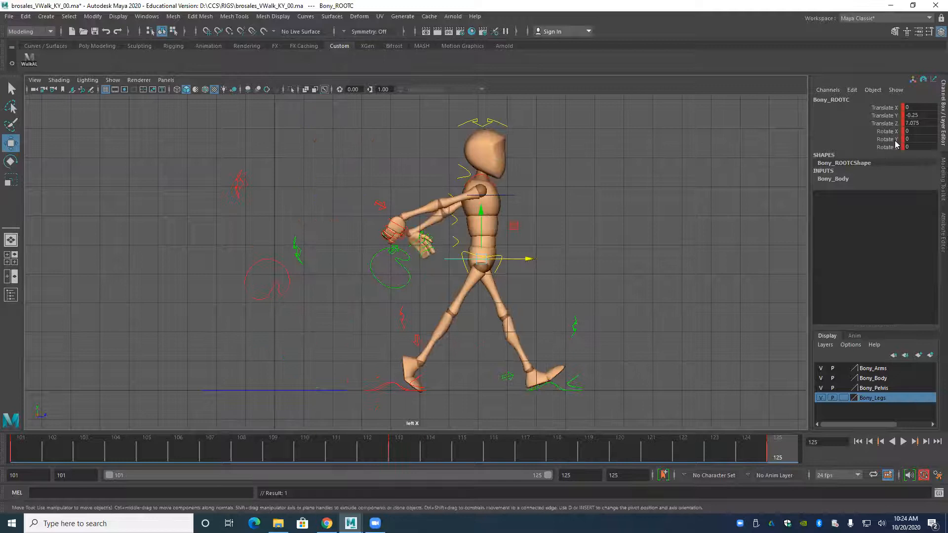
key(comma)
key(period)
Lower the root and ease it slightly back at frame 125, and move the right knee control forward to Translate Z 5.465.
drag(482, 212, 483, 227)
drag(529, 271, 520, 275)
click(397, 314)
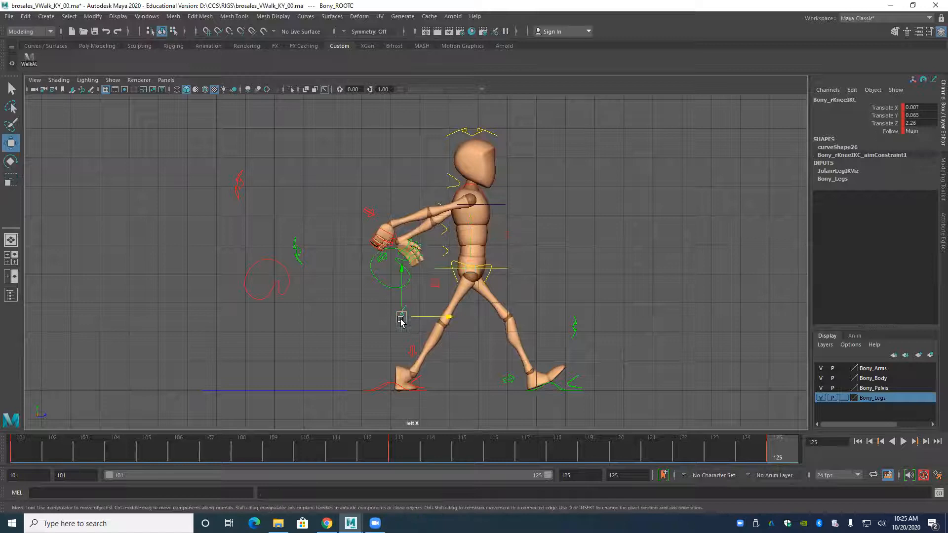
drag(450, 318, 541, 320)
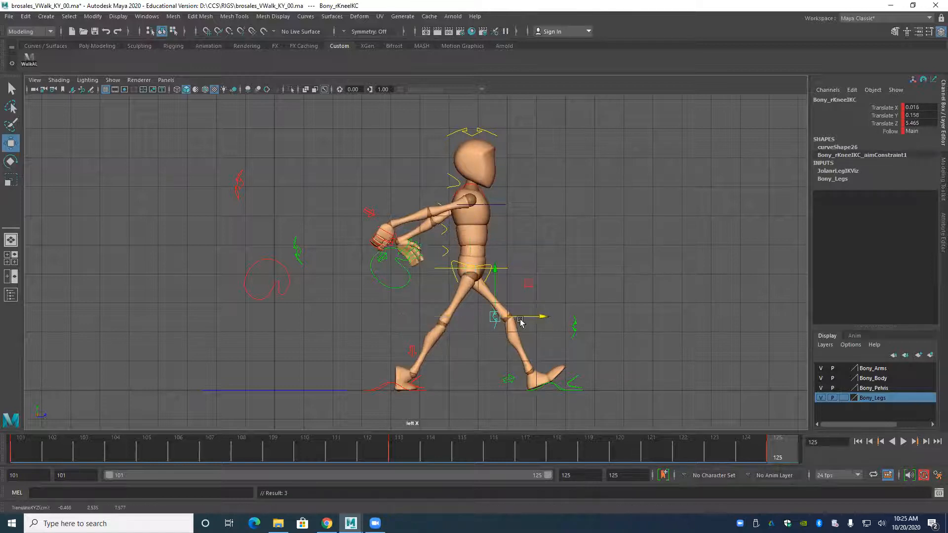
Rotate the main hip control to Rotate Y -16.923 at frame 125 and key it.
scroll(419, 268, up, 5)
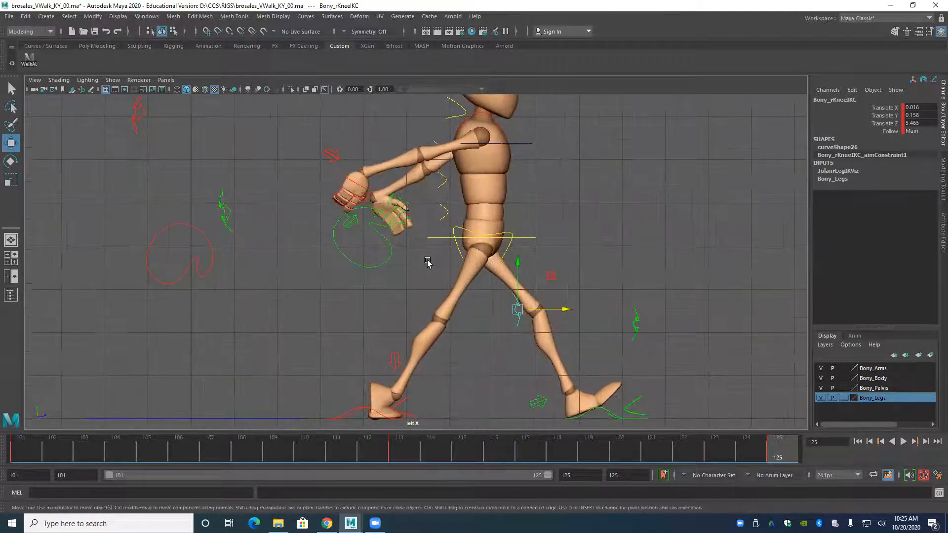
click(457, 249)
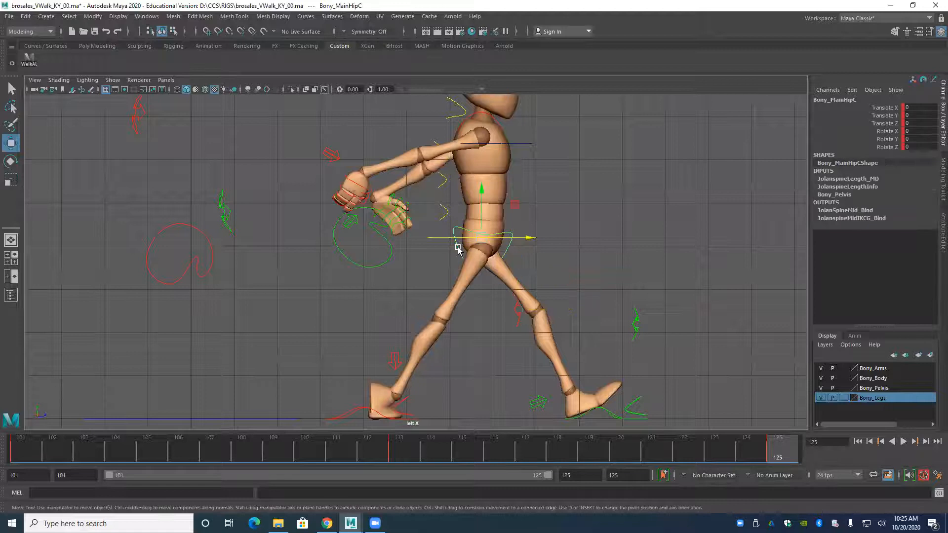
key(e)
drag(491, 239, 483, 243)
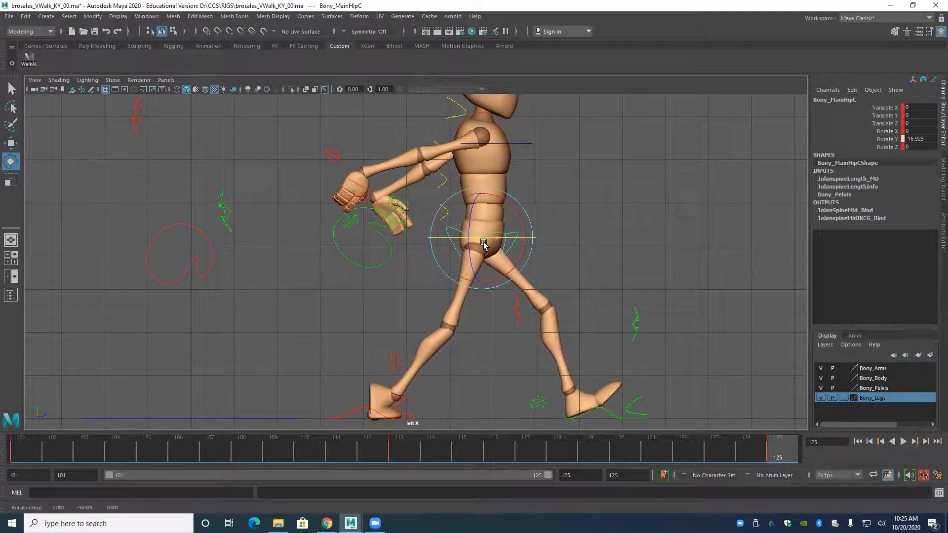
key(s)
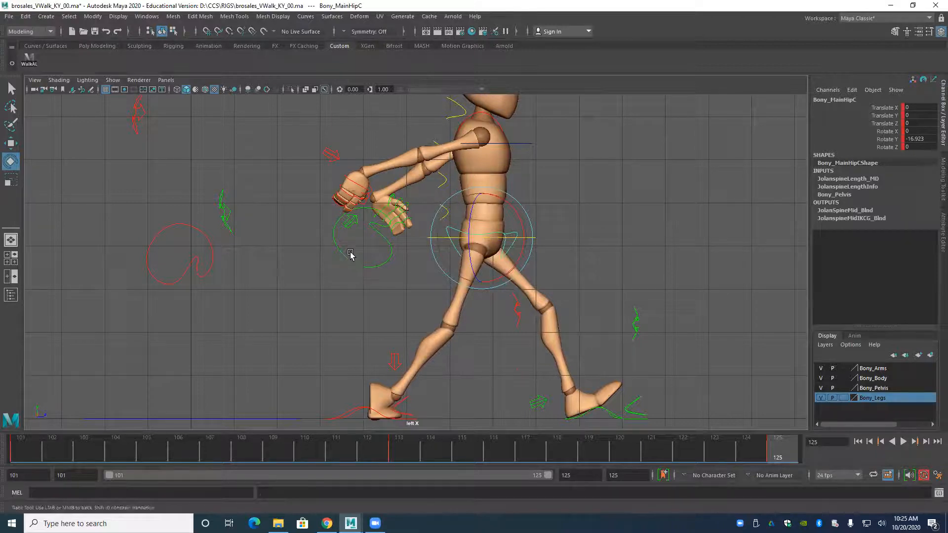
Adjust the right foot's heel lift at frame 125 by setting Heel Ball to 6.
alt+middle_drag(345, 303, 346, 250)
alt+middle_drag(350, 330, 352, 291)
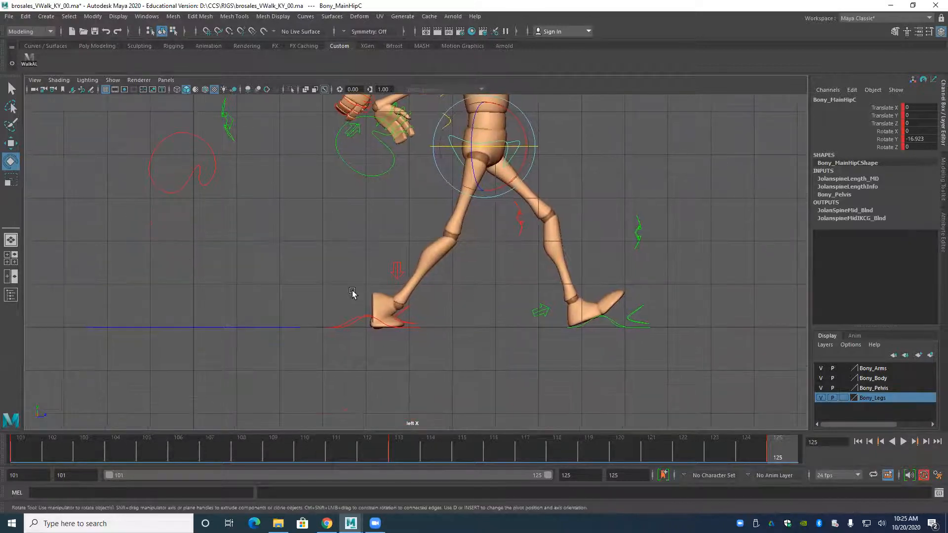
click(356, 324)
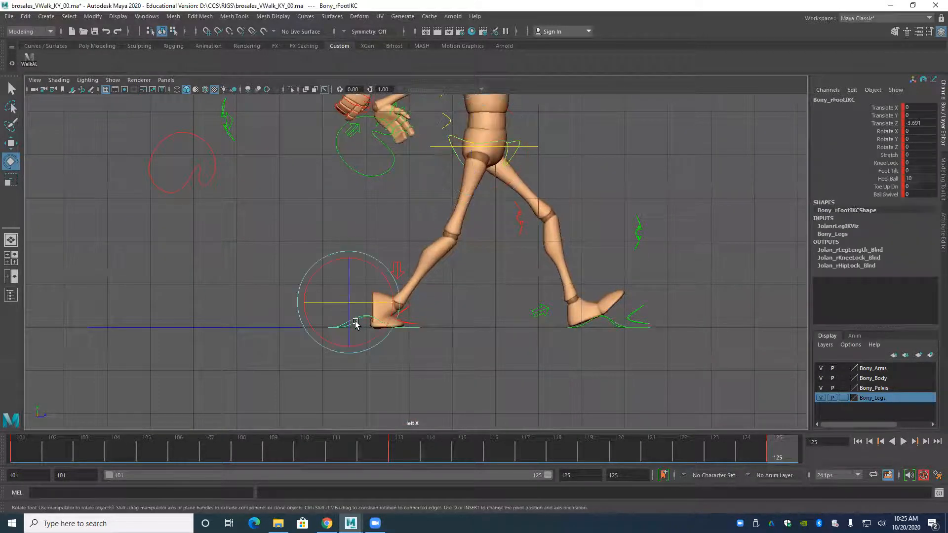
click(887, 179)
middle_drag(783, 178, 764, 178)
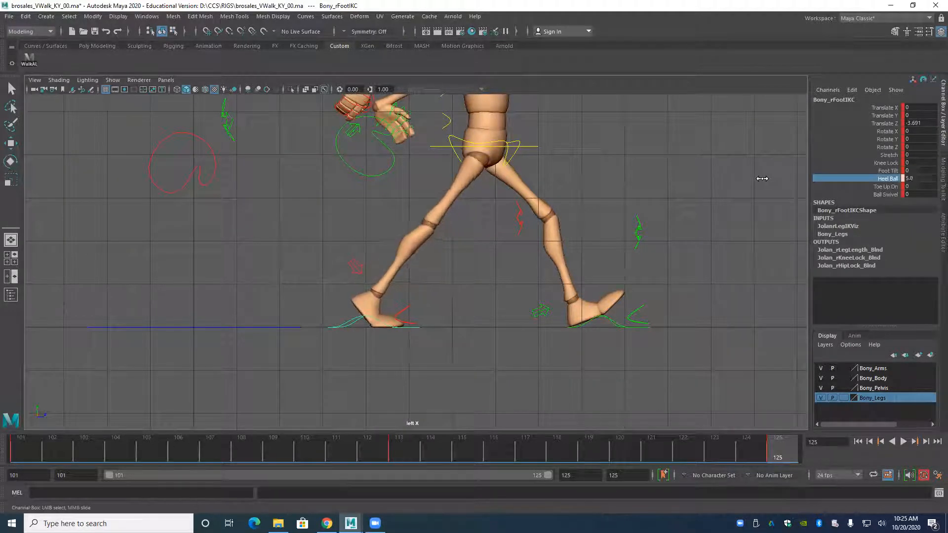
Compare the reworked full-body pose at frame 125 with the contact pose at frame 113.
alt+middle_drag(482, 262, 484, 328)
alt+right_drag(484, 328, 375, 263)
alt+middle_drag(368, 248, 375, 265)
key(comma)
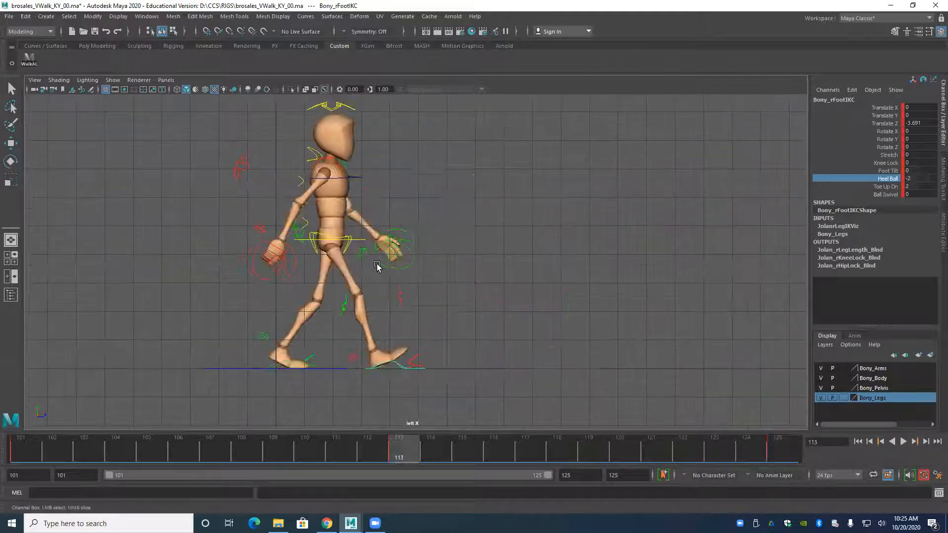
key(period)
key(comma)
key(period)
key(comma)
key(period)
key(comma)
key(period)
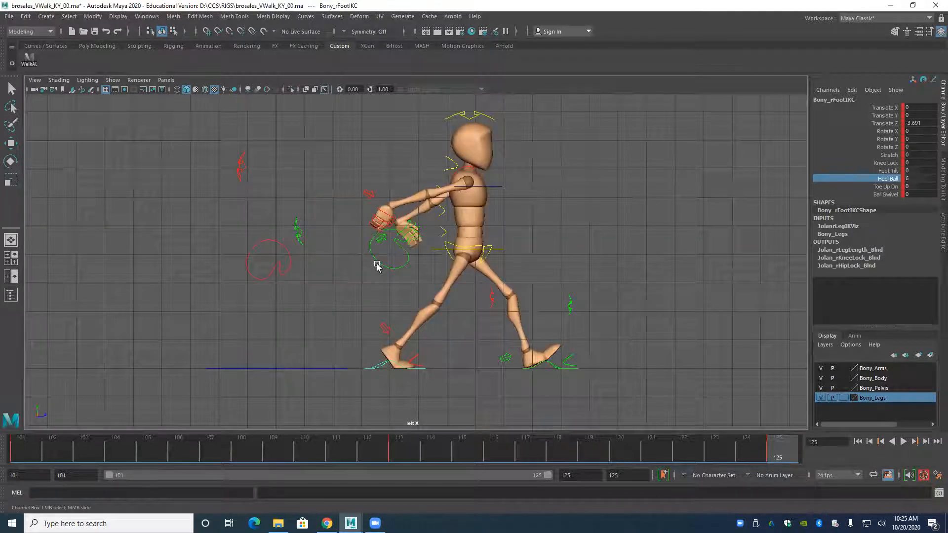
key(comma)
key(period)
key(comma)
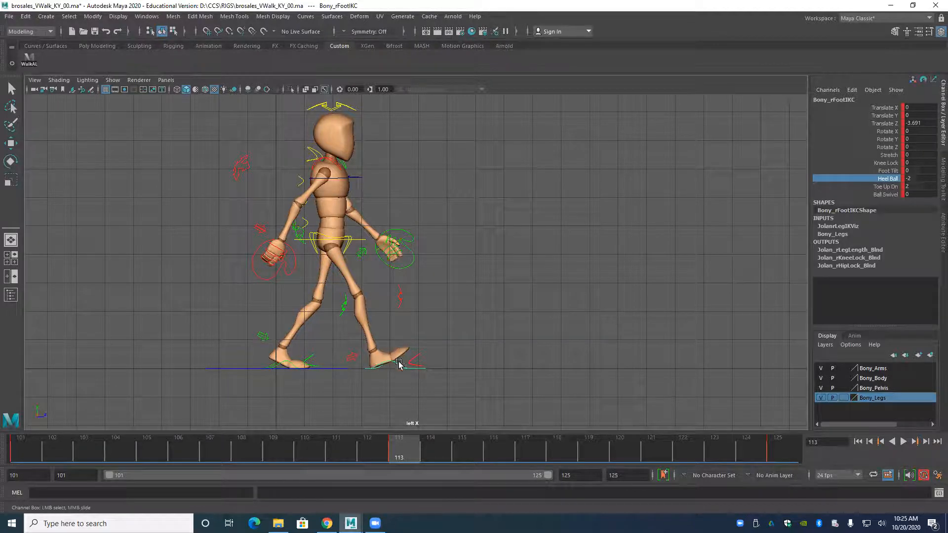
Pull the left foot control back at frame 125 to about Translate Z 7.87 to shorten the stride.
key(period)
key(comma)
key(period)
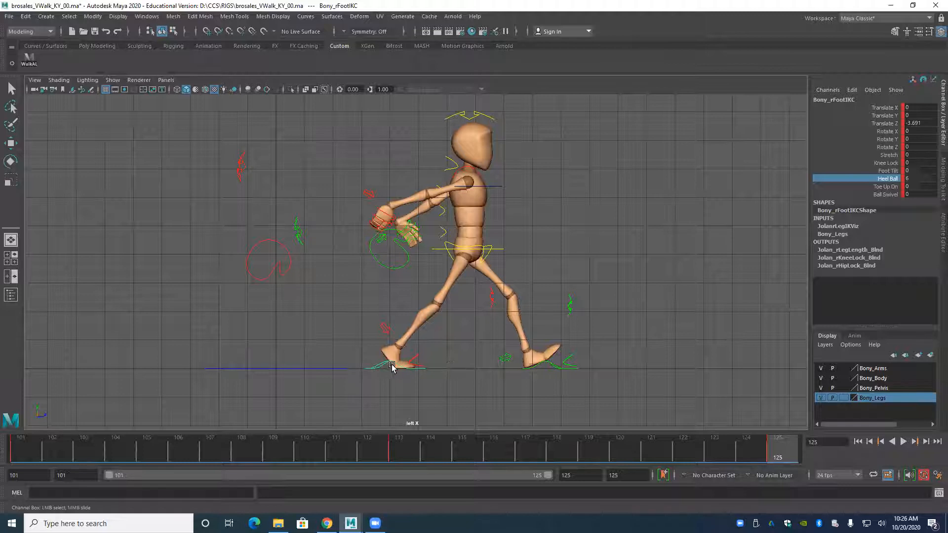
click(540, 365)
key(w)
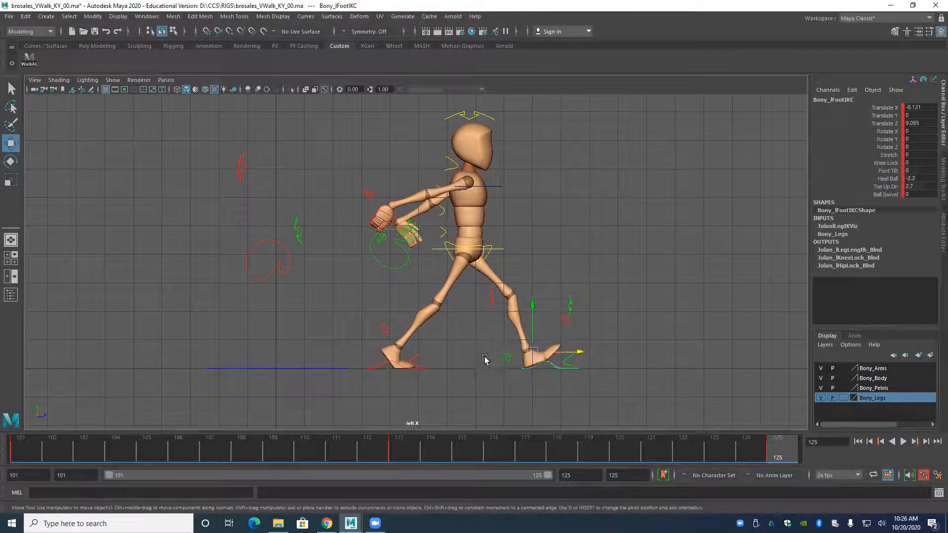
drag(567, 359, 584, 356)
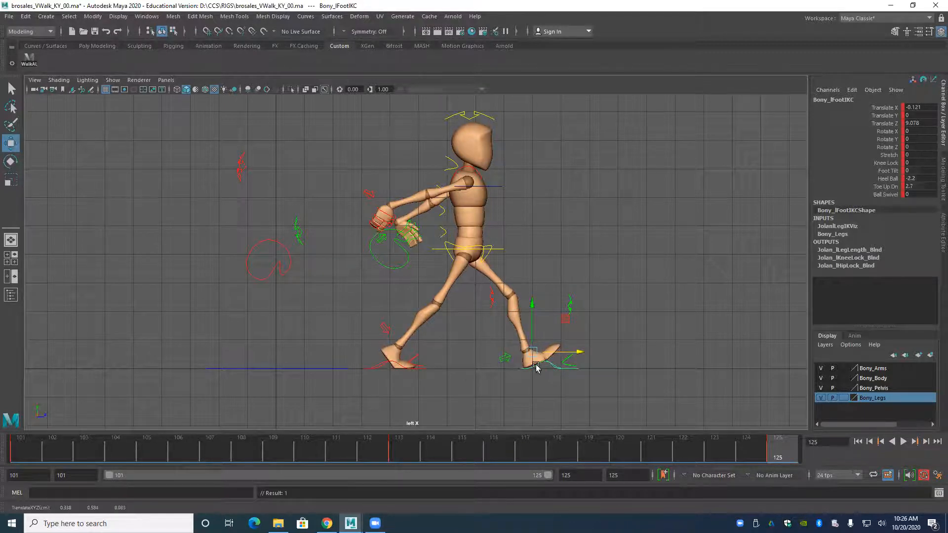
drag(582, 353, 550, 363)
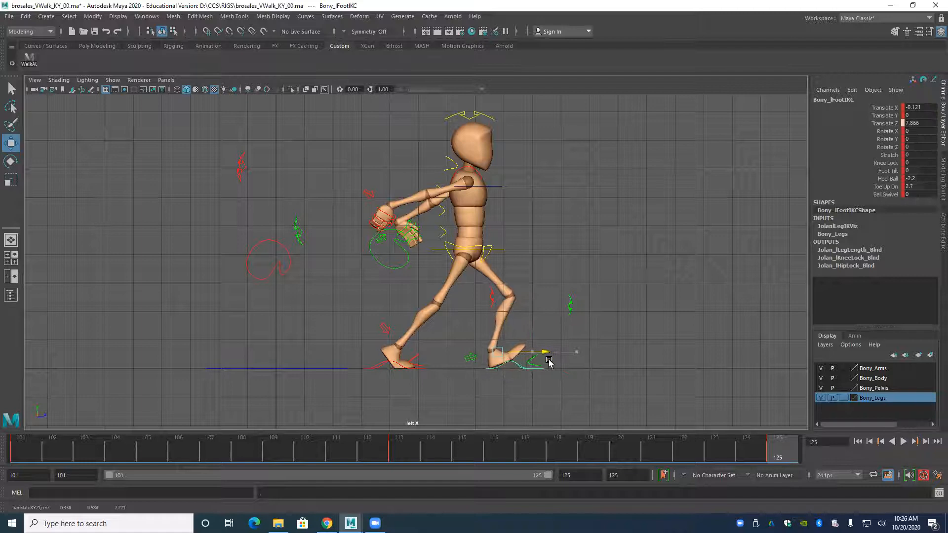
Move the root control back to Translate Z 6.027 and raise it to Translate Y -0.313 at frame 125.
click(437, 252)
drag(520, 263, 495, 260)
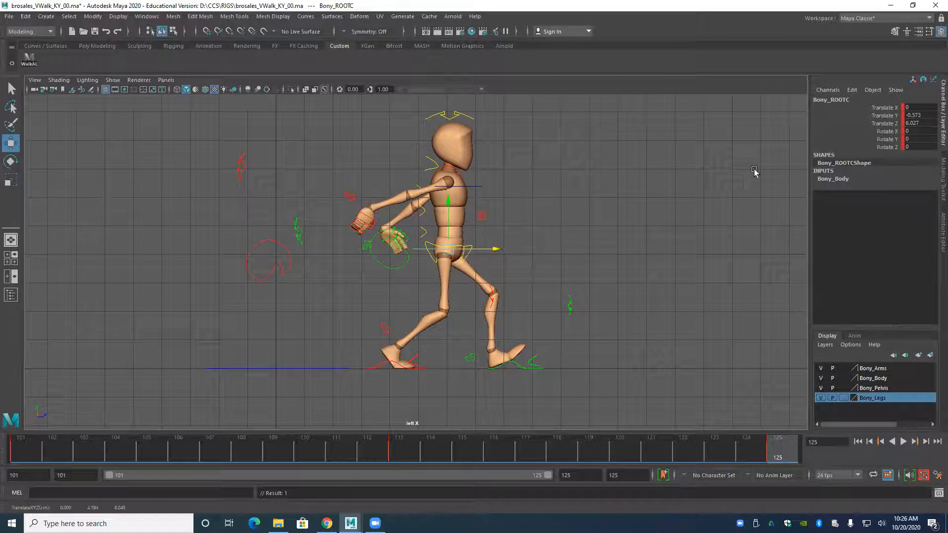
drag(447, 207, 444, 197)
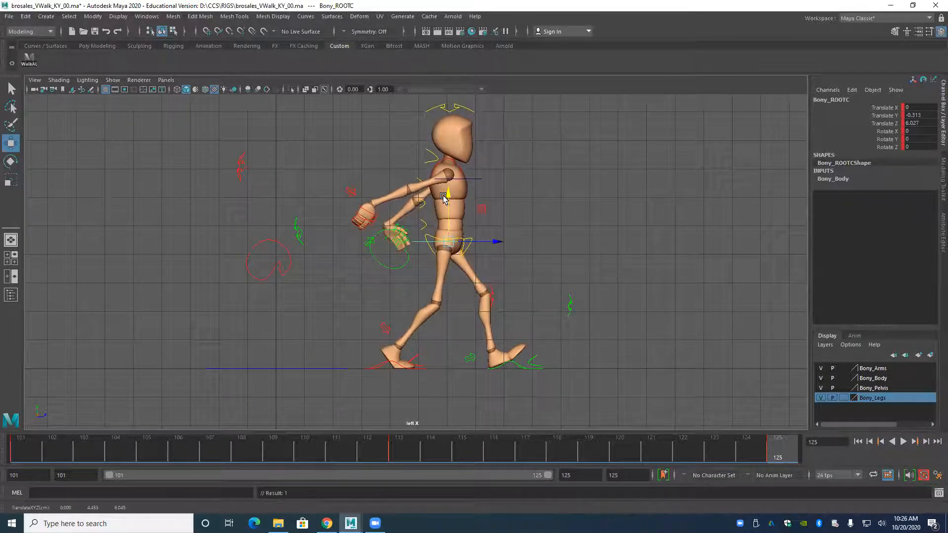
Twist the upper spine control to about Rotate Y 5.8 at frame 125, working in the perspective view.
key(alt+v)
key(space)
drag(419, 256, 288, 255)
alt+middle_drag(303, 251, 312, 314)
alt+right_drag(312, 312, 323, 327)
alt+drag(323, 326, 324, 298)
click(357, 252)
key(e)
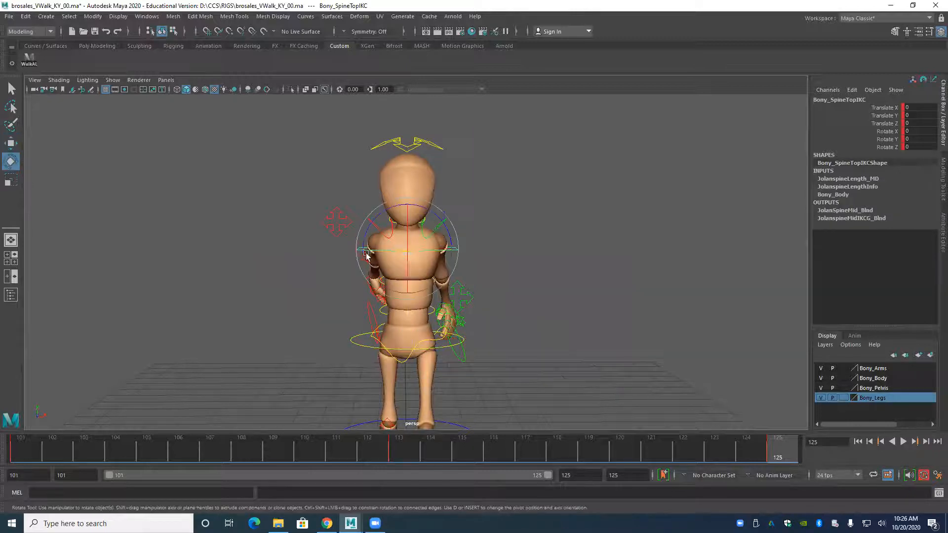
drag(389, 254, 395, 256)
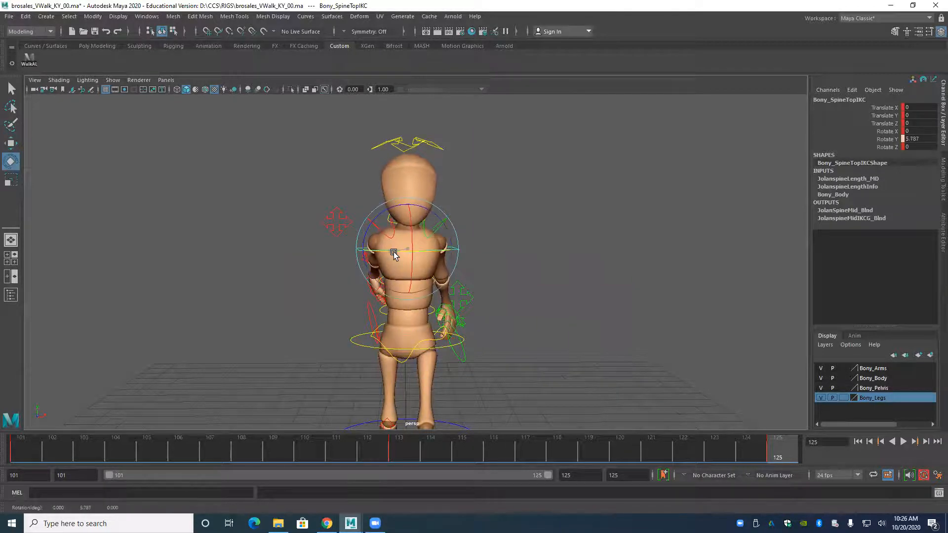
Tilt the upper spine control in the front view to Rotate Z -2.725 at frame 125.
key(space)
drag(383, 212, 379, 240)
alt+middle_drag(356, 236, 402, 316)
alt+right_drag(402, 316, 410, 318)
alt+middle_drag(410, 318, 362, 265)
drag(356, 267, 360, 267)
scroll(359, 268, down, 1)
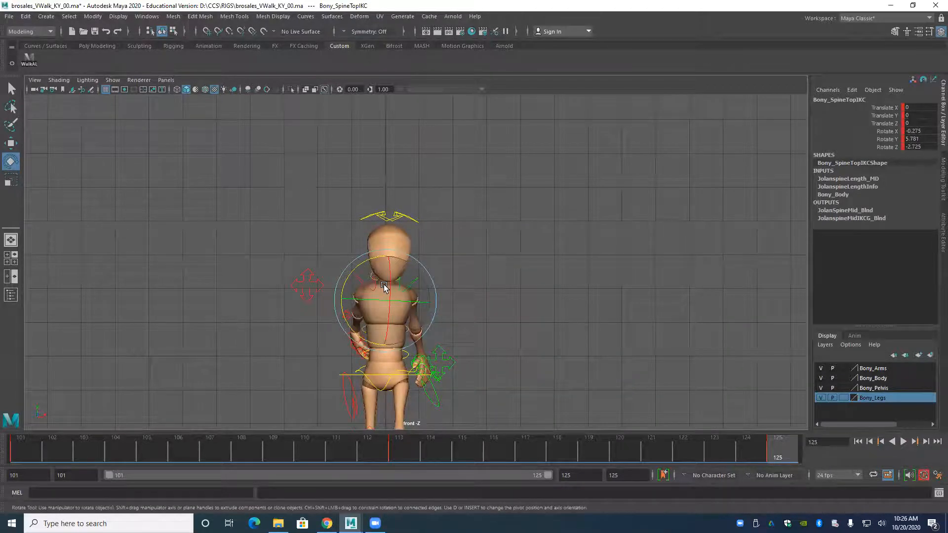
click(165, 80)
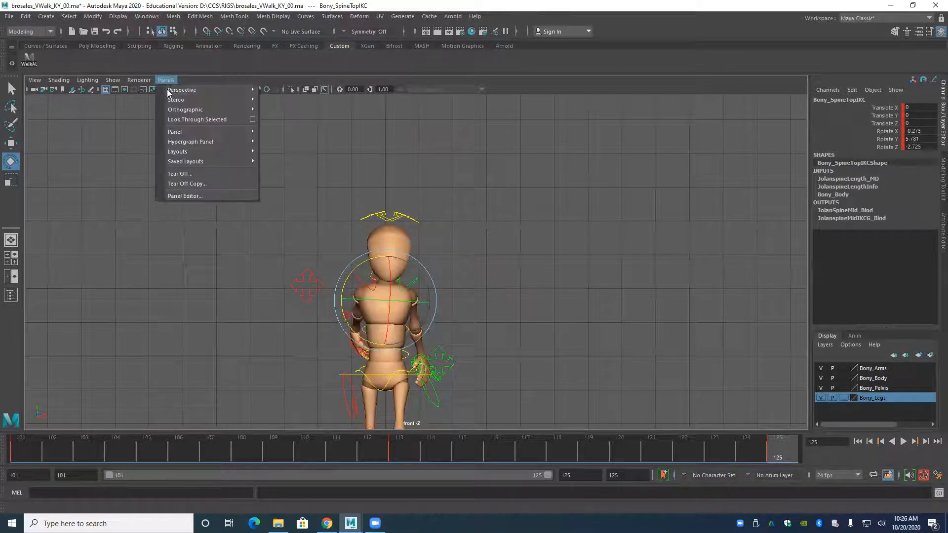
mouse_move(198, 151)
click(284, 220)
mouse_move(387, 268)
alt+right_down()
mouse_move(294, 192)
mouse_move(282, 196)
alt+right_up()
alt+right_drag(264, 227, 165, 152)
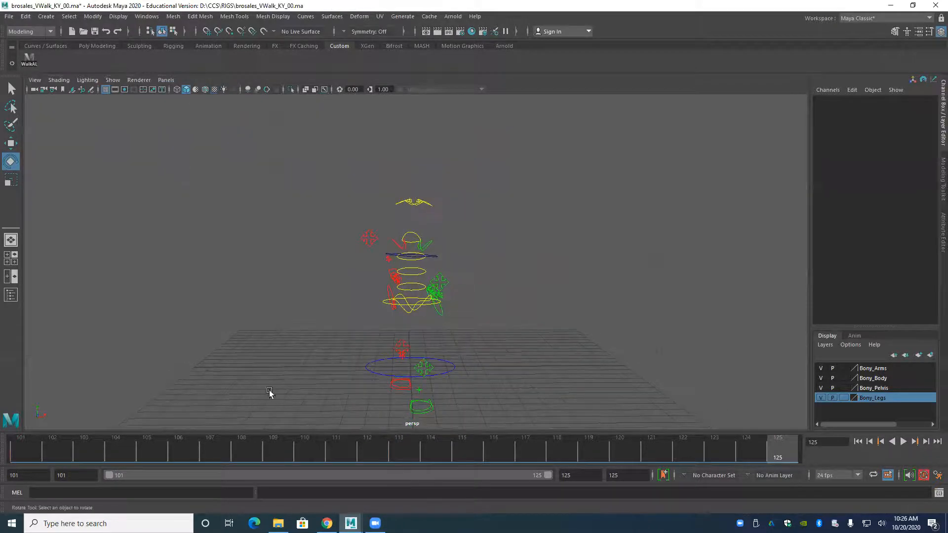
click(166, 80)
mouse_move(189, 152)
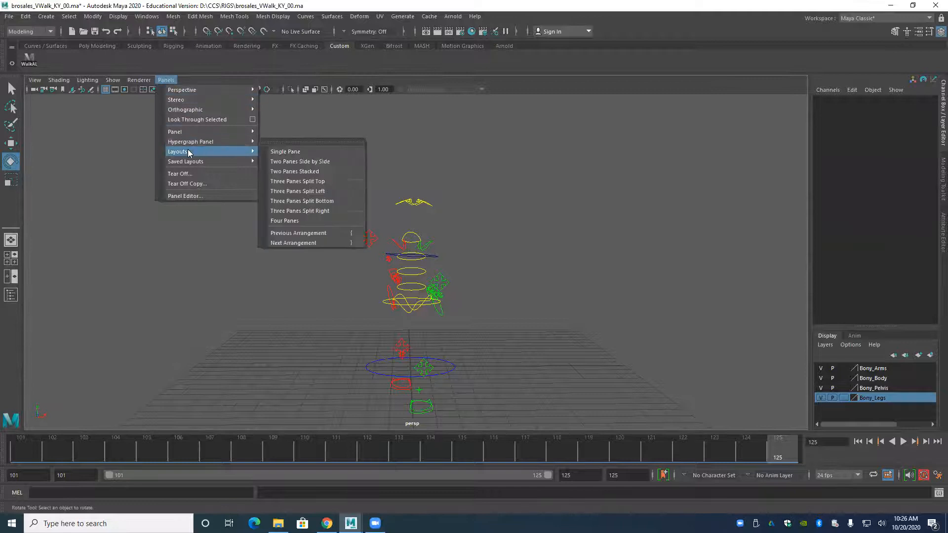
click(204, 340)
key(space)
drag(205, 341, 206, 345)
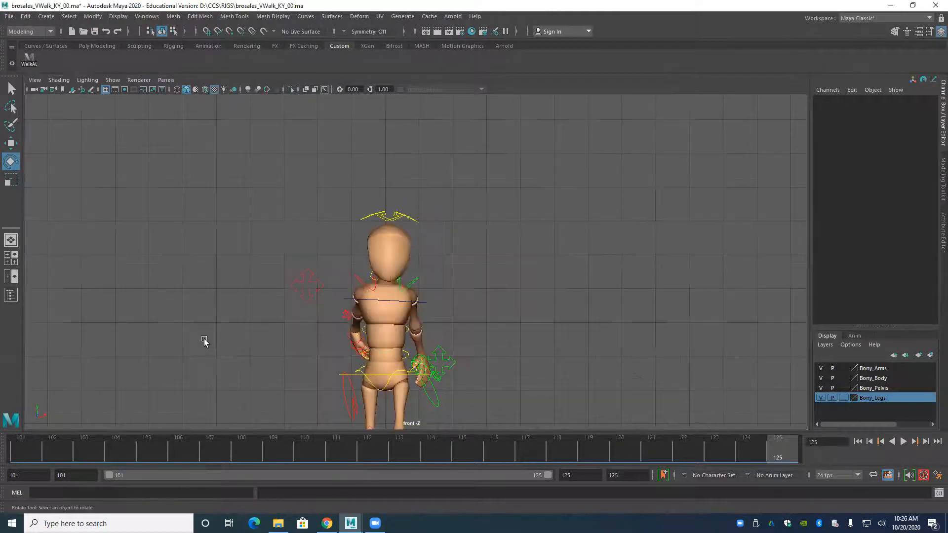
Switch the viewport layout to Three Panes Split Top.
click(163, 80)
mouse_move(228, 151)
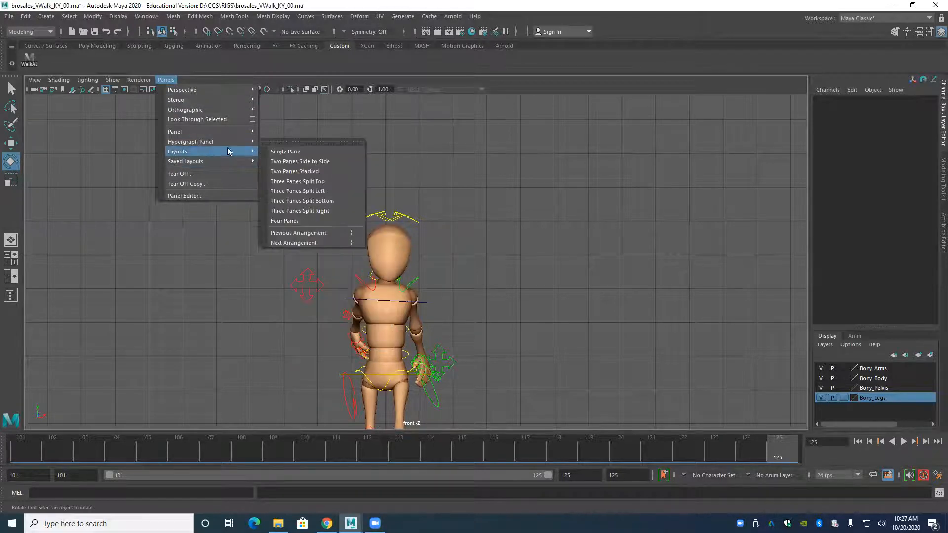
click(300, 180)
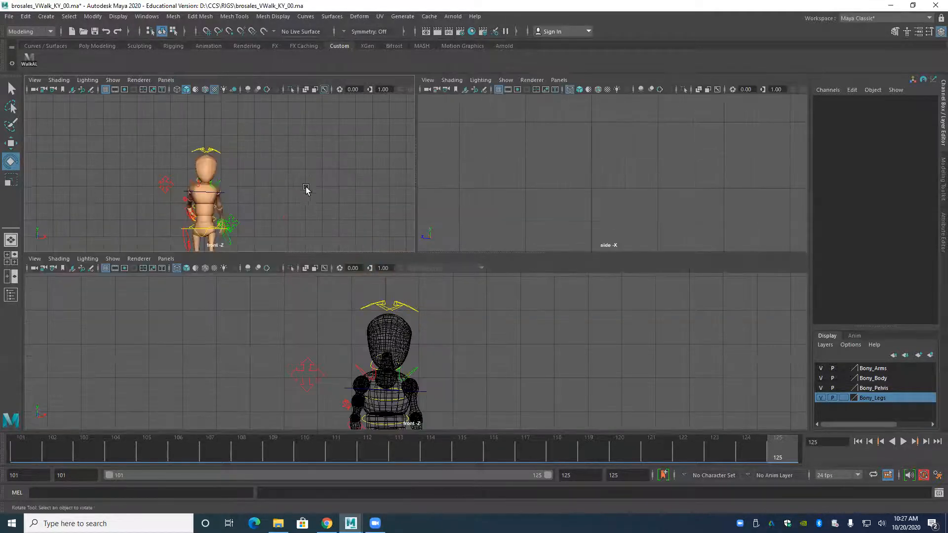
Assign the Graph Editor to the lower pane and shrink it so the front and side views fill the workspace.
click(166, 259)
mouse_move(184, 312)
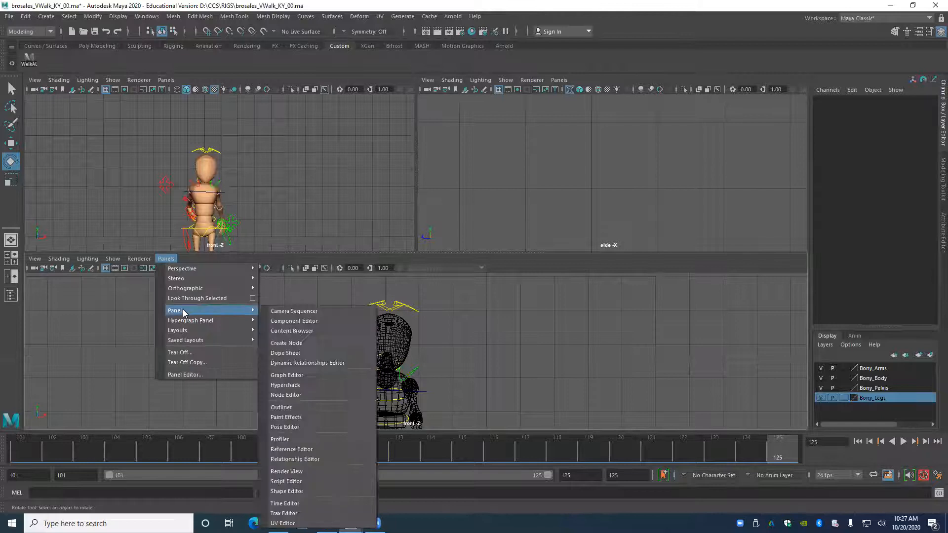
click(289, 375)
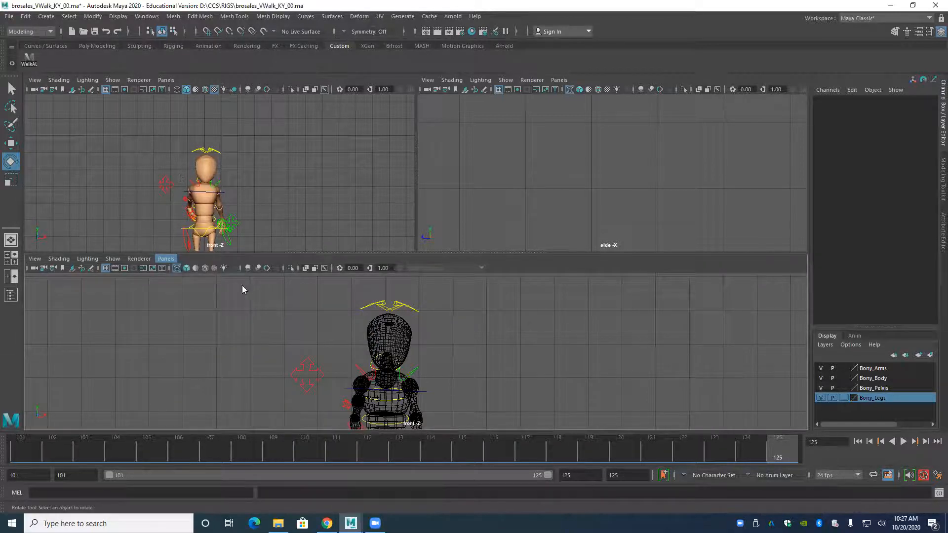
drag(306, 252, 301, 411)
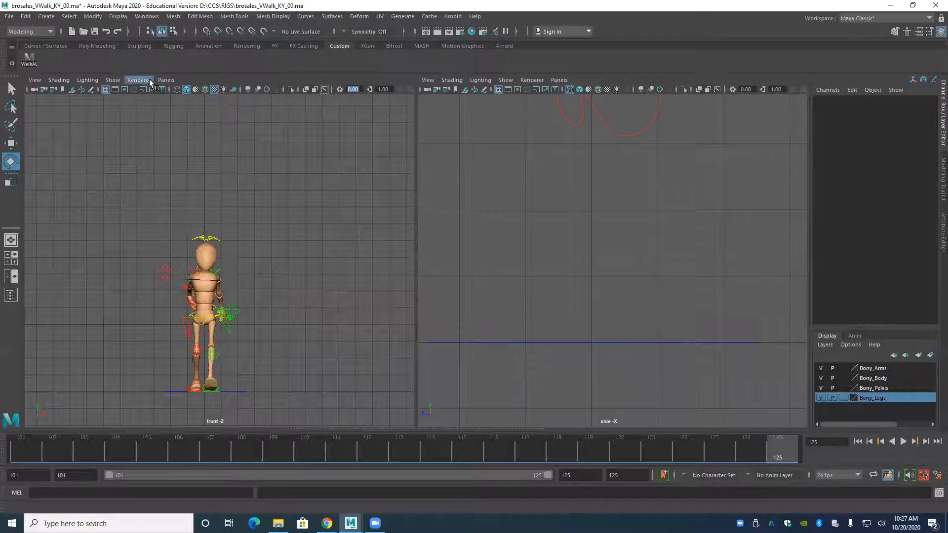
Frame the full character in both the side and front views, with shaded display enabled in the side view.
alt+right_drag(606, 185, 523, 194)
alt+middle_drag(522, 194, 662, 239)
alt+right_drag(576, 226, 638, 262)
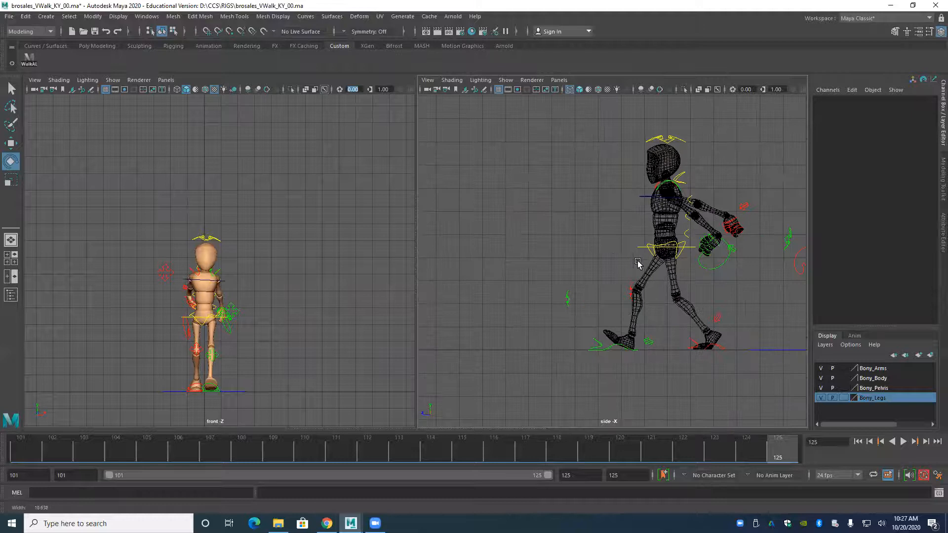
alt+middle_drag(637, 262, 593, 291)
key(5)
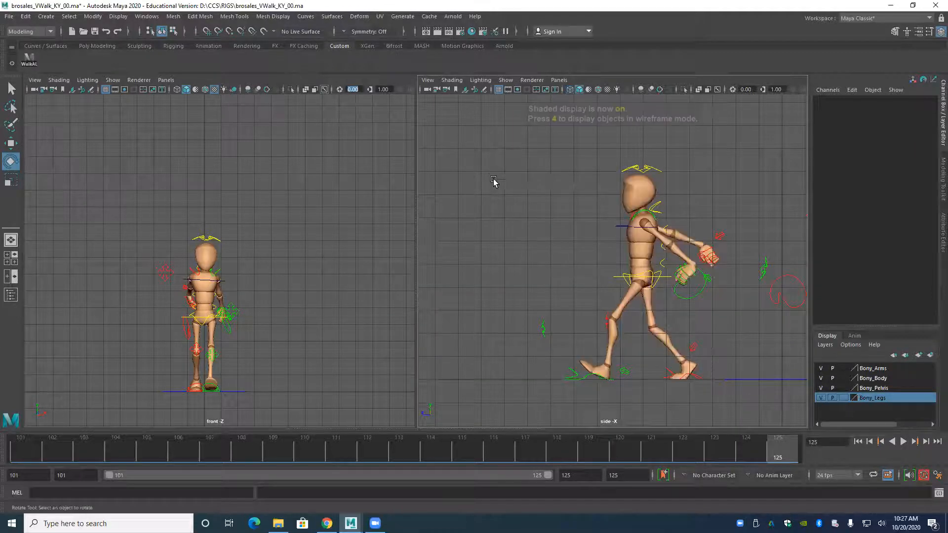
key(5)
alt+middle_drag(182, 296, 170, 258)
mouse_move(169, 258)
alt+right_down()
mouse_move(297, 313)
mouse_move(276, 303)
alt+right_up()
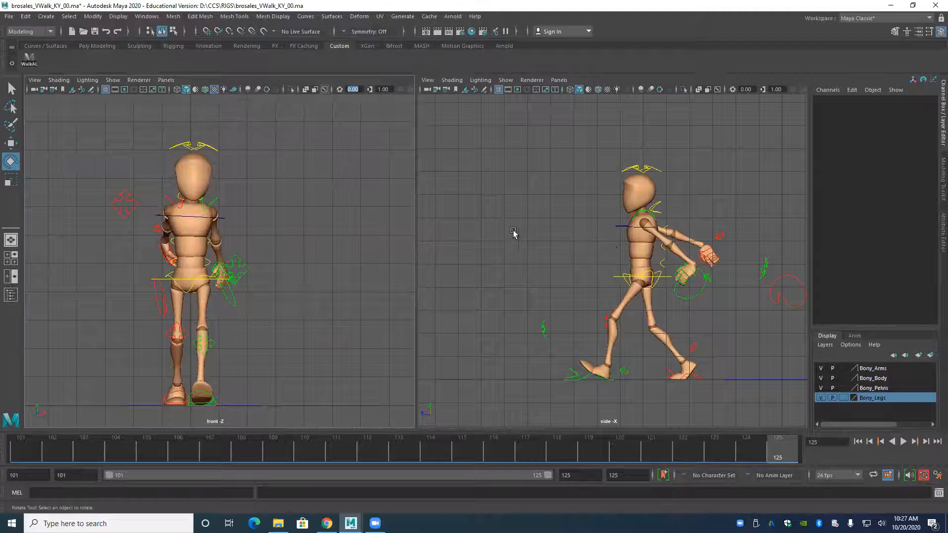
alt+right_drag(218, 233, 273, 254)
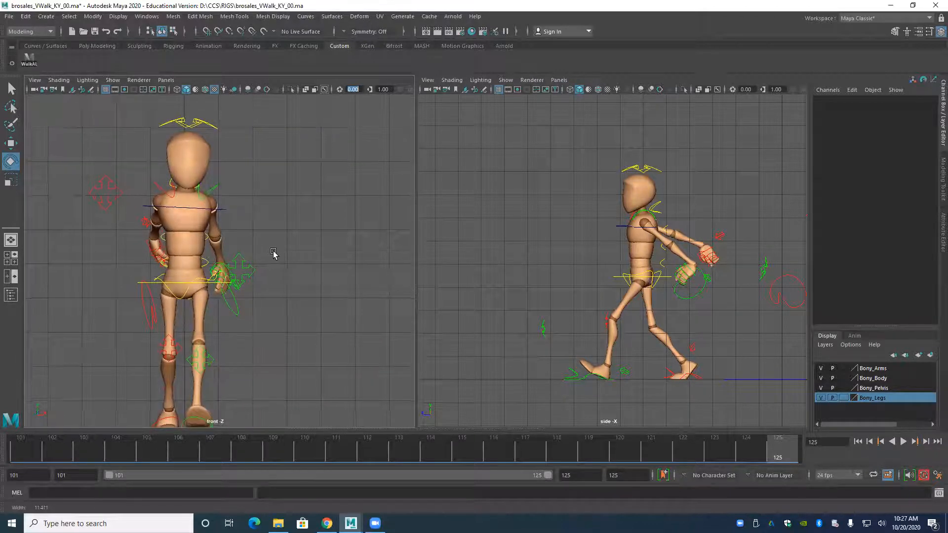
Counter-rotate the head control at frame 125 to Rotate X -0.105, Y -3.828, Z 1.566 against the chest twist.
click(147, 208)
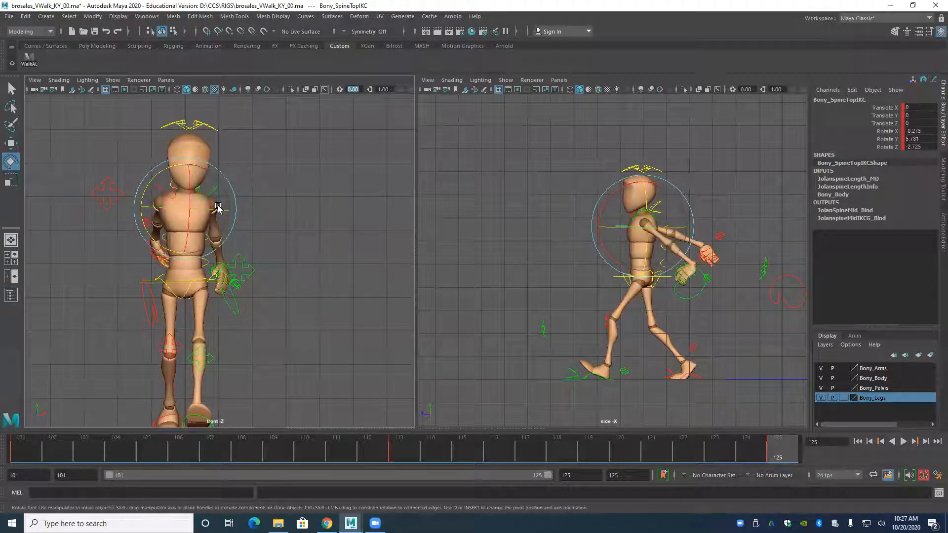
click(170, 130)
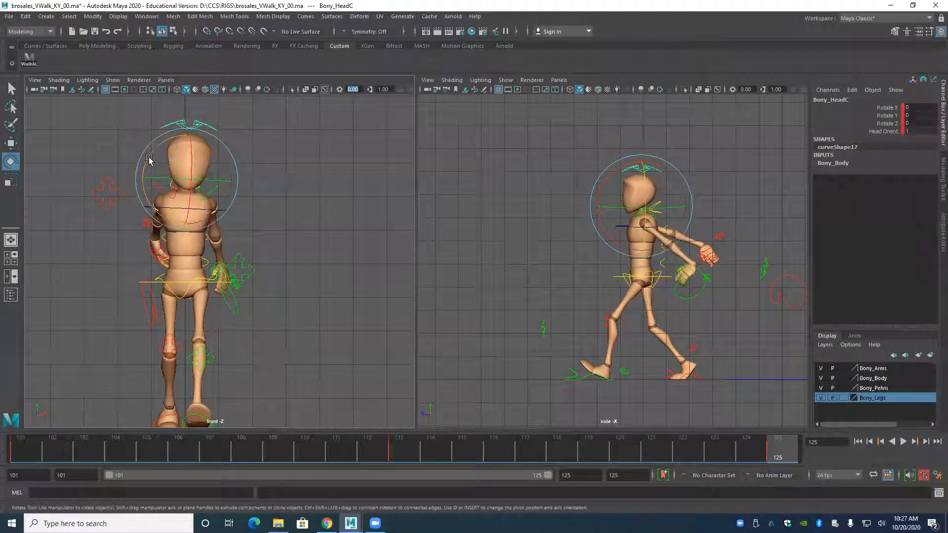
drag(160, 179, 148, 157)
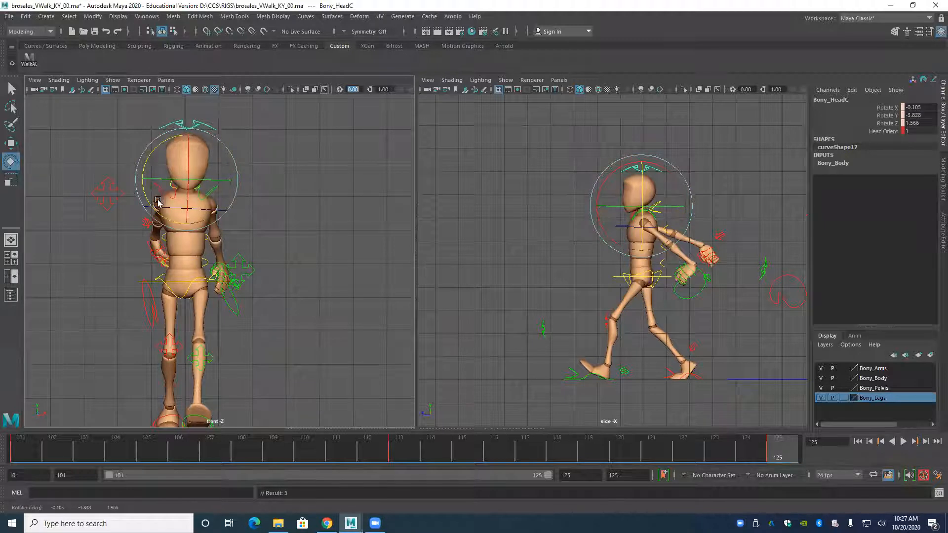
Pose the left wrist at frame 125 with Rotate X 4.064, Y 20.107, Z -83.098 and Translate Z 4.263, using frame 113 as reference.
click(228, 311)
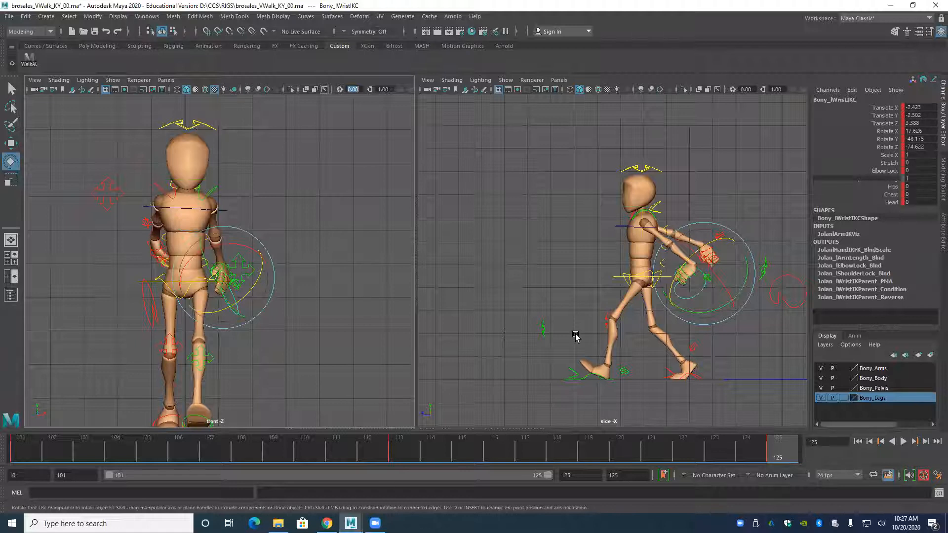
key(comma)
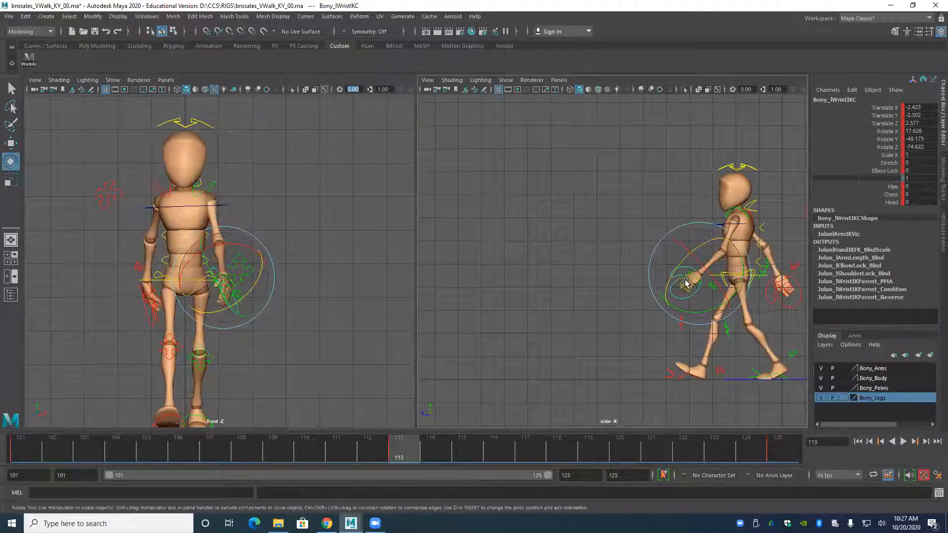
key(period)
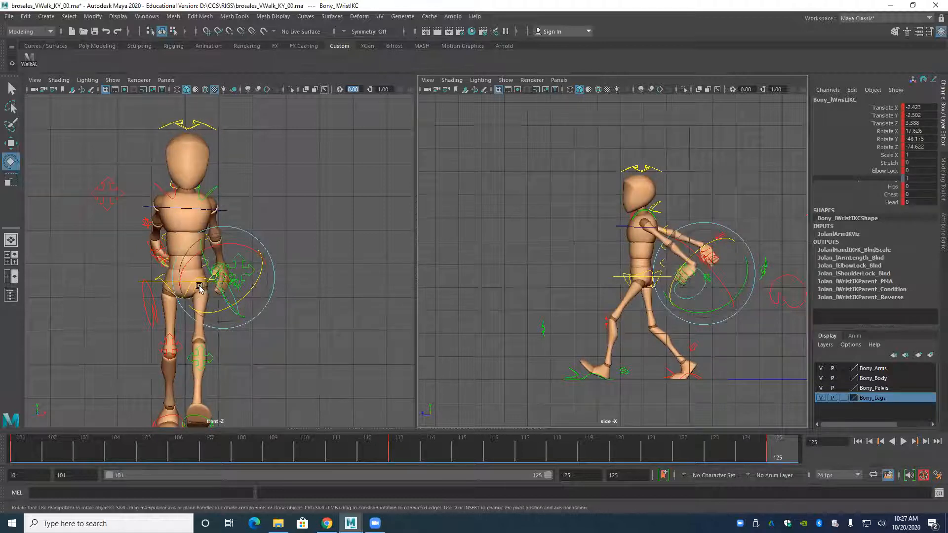
mouse_move(208, 268)
mouse_down()
mouse_move(226, 306)
mouse_move(246, 243)
mouse_move(261, 252)
mouse_up()
key(w)
drag(656, 273, 635, 277)
drag(634, 275, 635, 276)
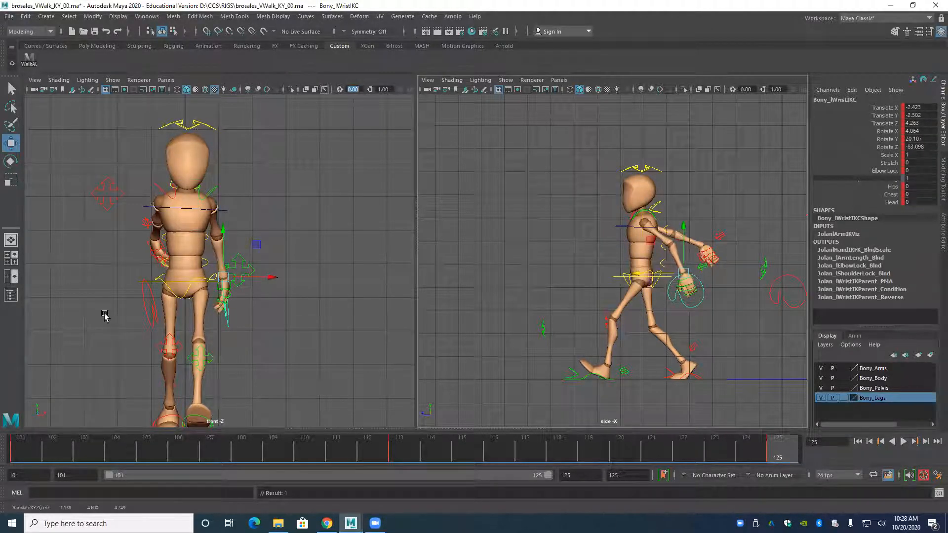
Swing the right wrist control in front of the body to Translate Z -8.814 at frame 125.
alt+drag(784, 301, 758, 282)
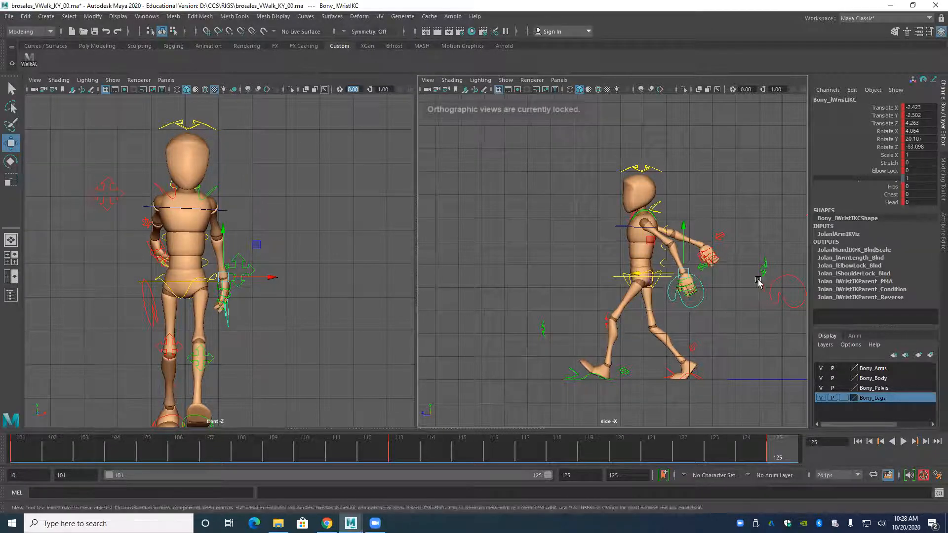
alt+middle_drag(758, 282, 709, 280)
click(723, 293)
drag(687, 273, 480, 301)
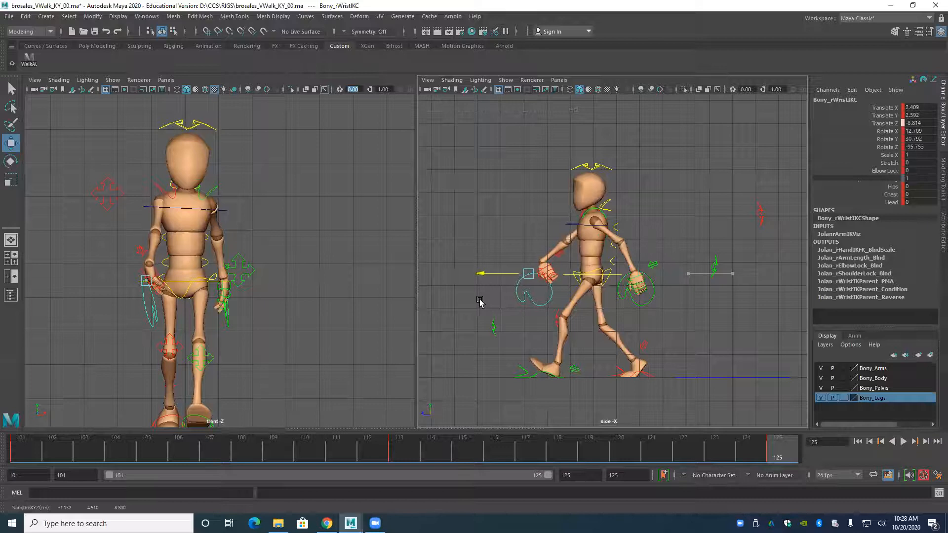
Raise the right wrist control to Translate Y 1.589 and rotate it to X 69.474, Y -63.848, Z -125.414.
drag(529, 228, 531, 207)
key(e)
drag(502, 258, 542, 248)
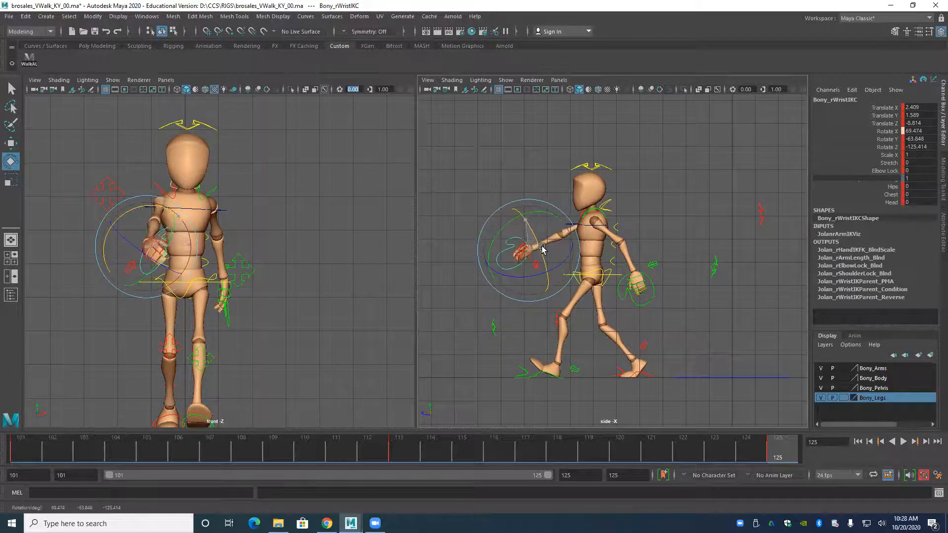
Fine-tune the right wrist's position at frame 125 to Translate Y 1.717 and Translate Z -8.344.
key(w)
drag(482, 250, 491, 250)
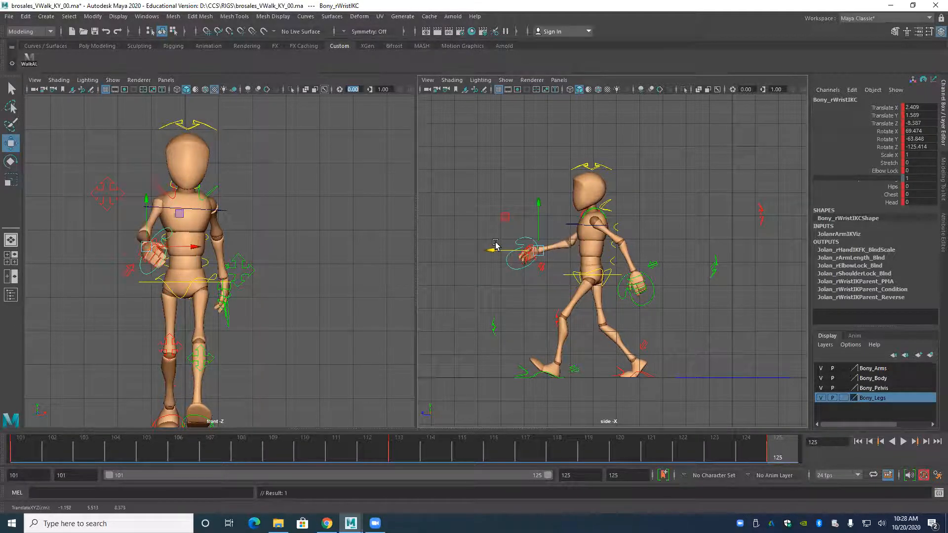
drag(539, 217, 539, 210)
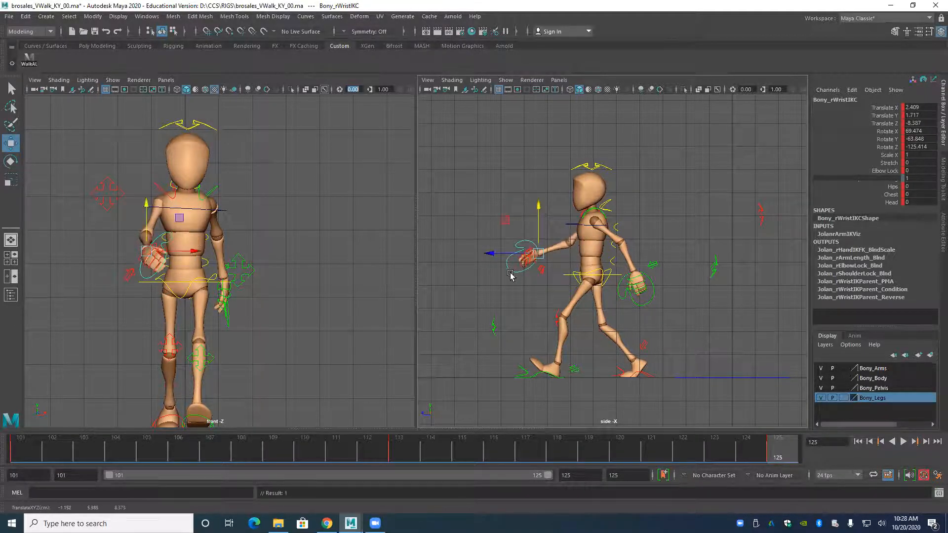
drag(492, 253, 494, 254)
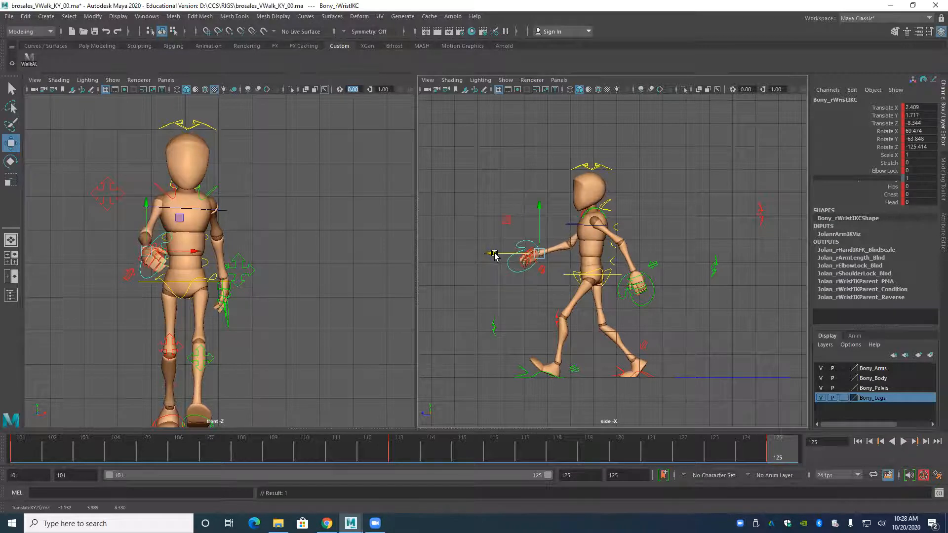
Bring the right elbow control forward to Translate Z 7.236 at frame 125 and lower it behind the upper arm.
click(763, 215)
drag(716, 215, 601, 199)
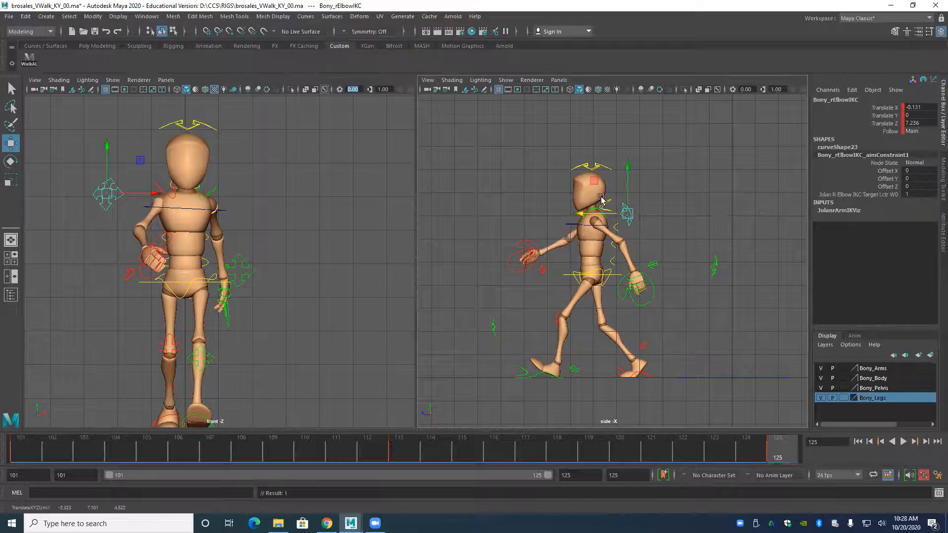
drag(628, 169, 630, 197)
Move the left elbow control forward and up to Translate Y -1.706 and Translate Z 5.43 at frame 125.
click(714, 265)
drag(669, 267, 626, 266)
drag(677, 220, 676, 206)
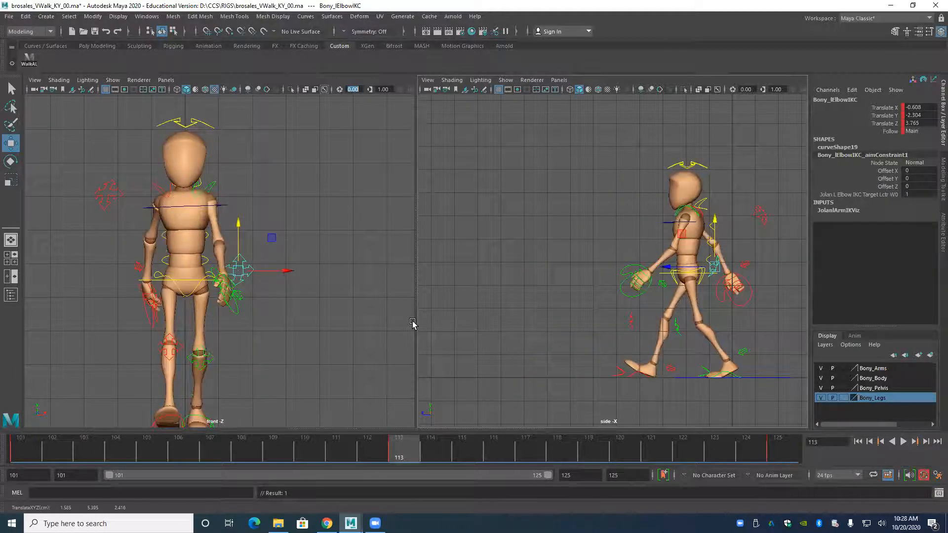
Review the keyed poses at frames 101, 113 and 125, and save the scene.
key(.)
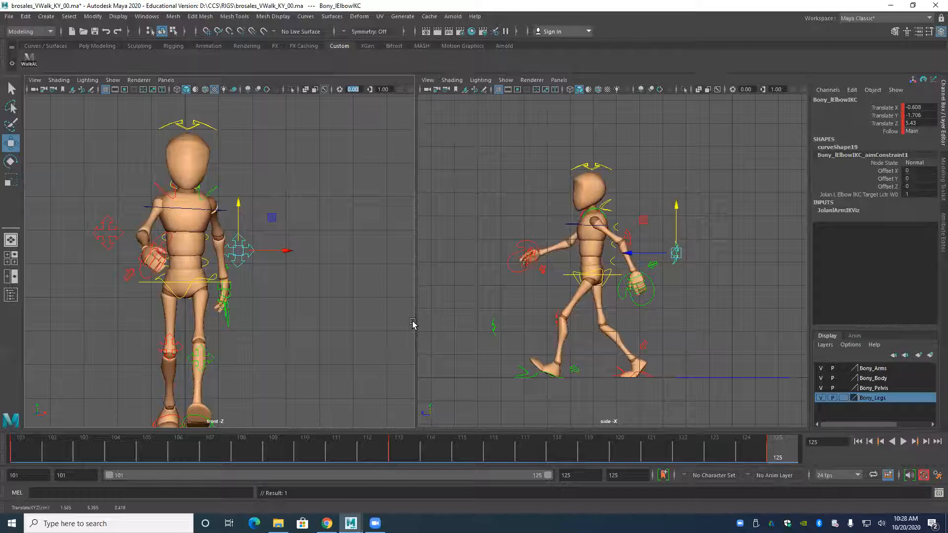
key(.)
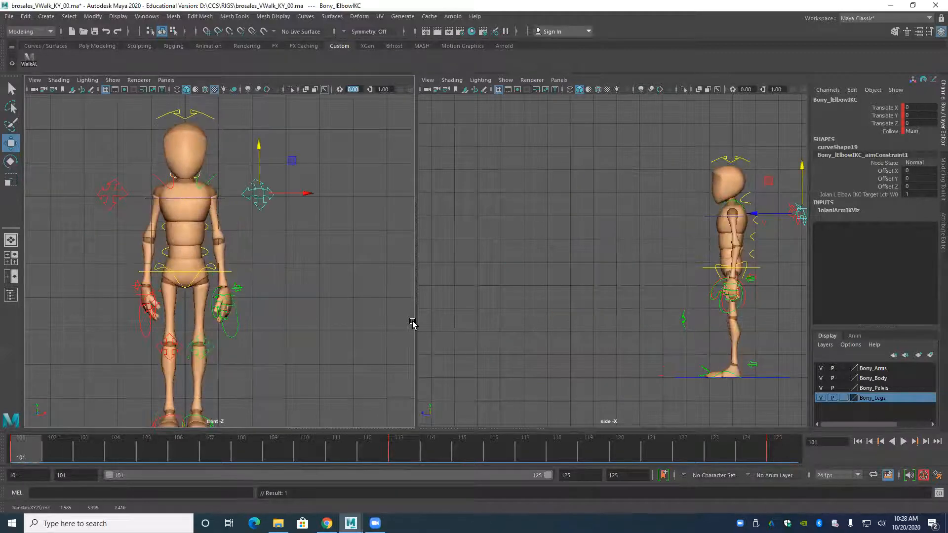
key(.)
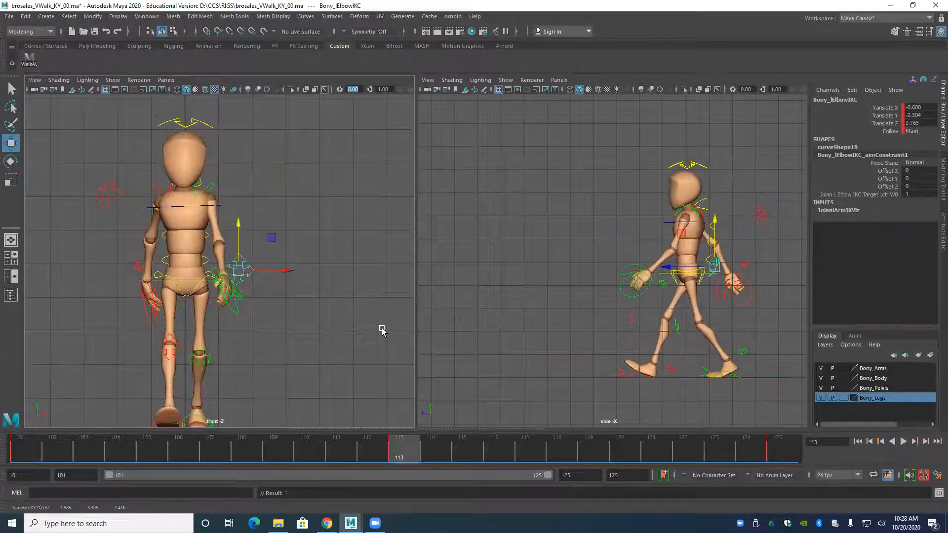
key(.)
key(.)
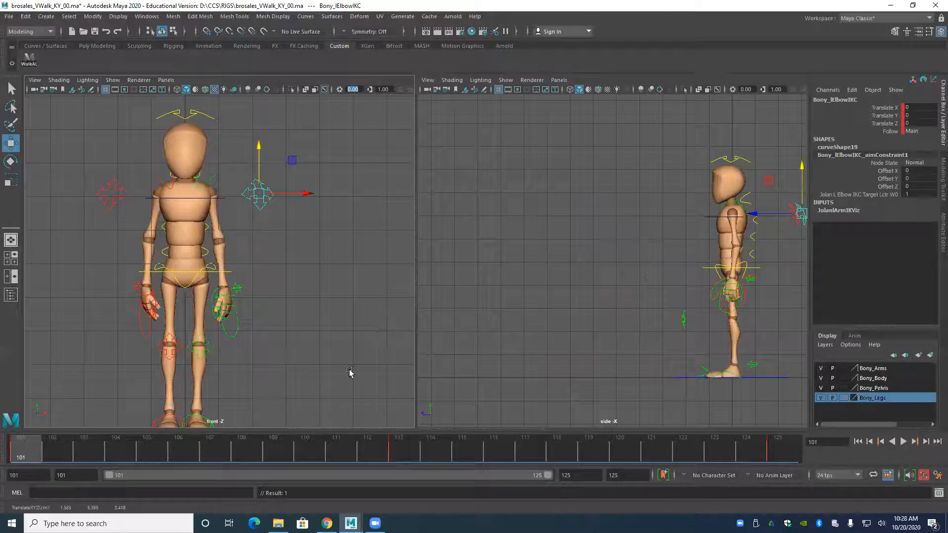
click(8, 17)
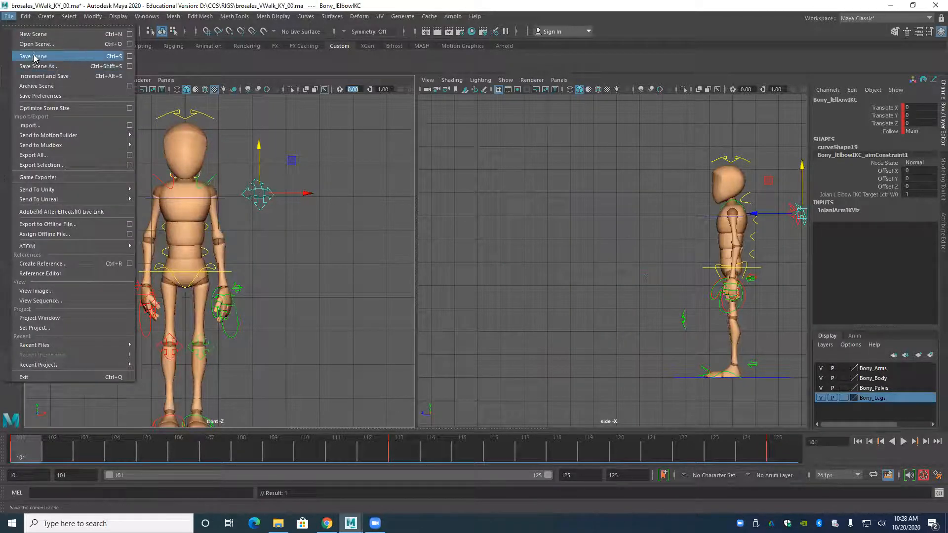
click(36, 62)
key(w)
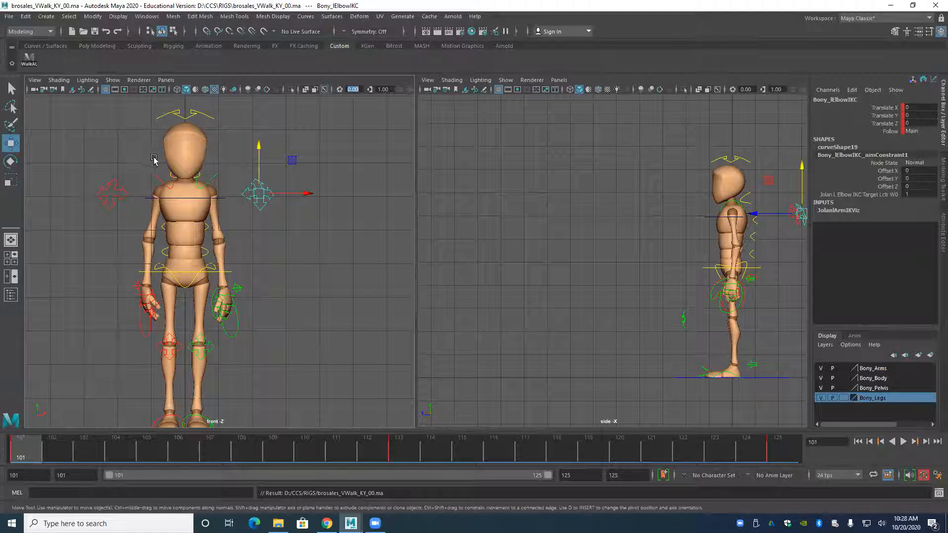
alt+middle_drag(190, 303, 213, 246)
scroll(202, 262, down, 2)
alt+middle_drag(586, 247, 565, 262)
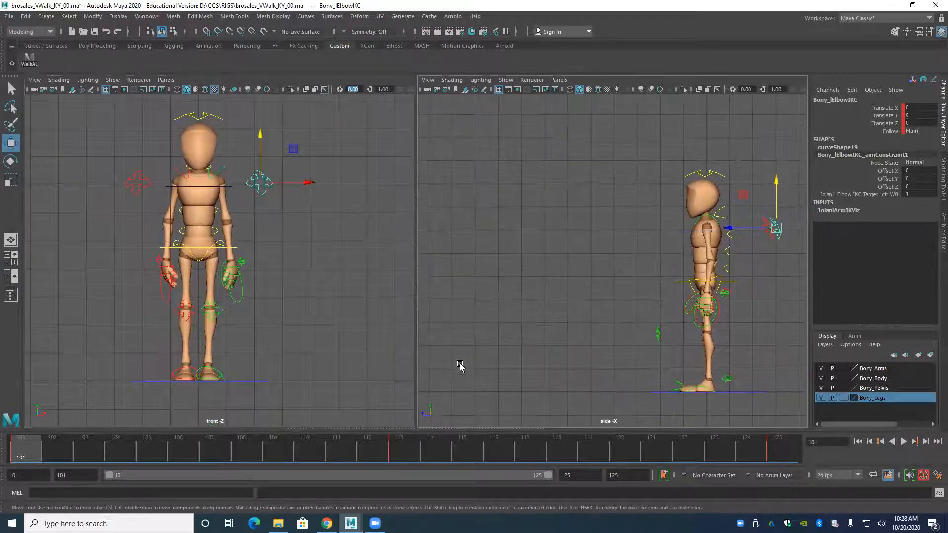
click(375, 523)
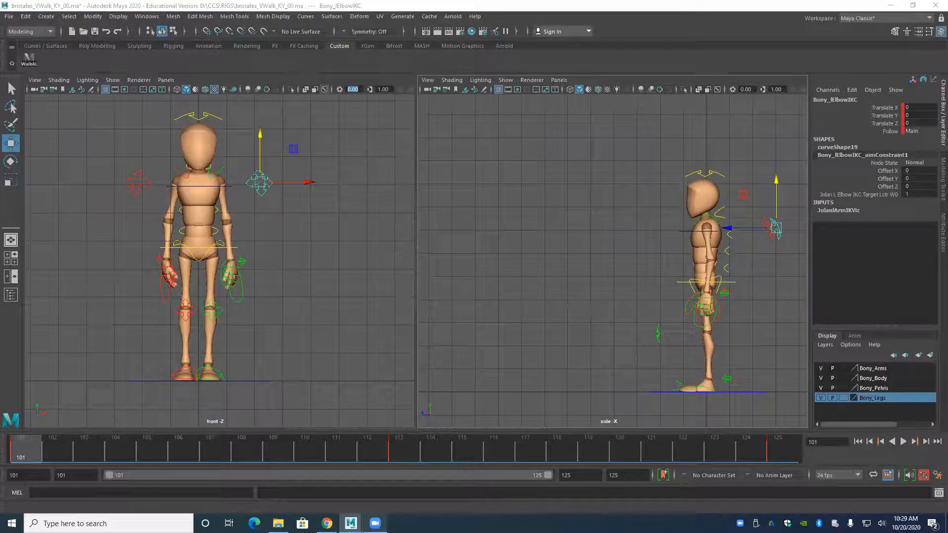
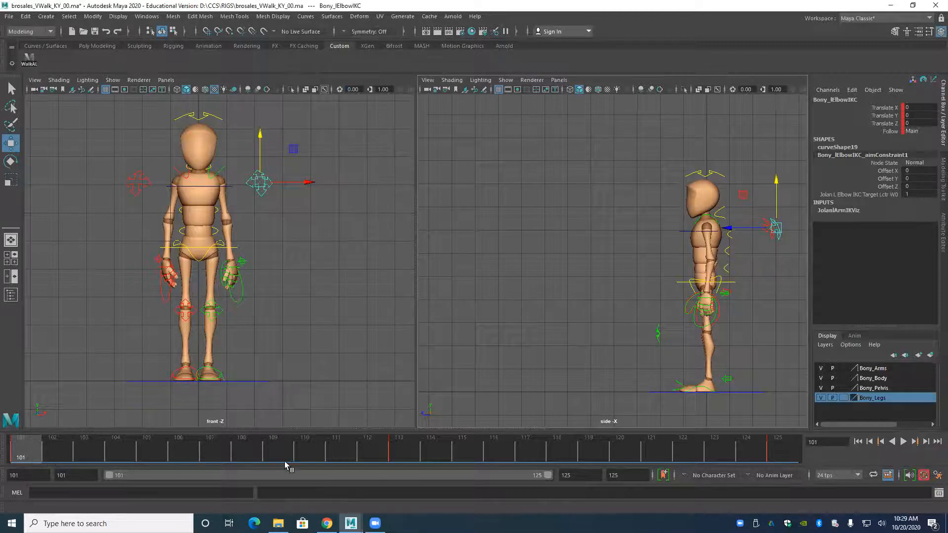
Play back and scrub the blocked walk to examine the pose changes between frames 101 and 125.
key(alt+v)
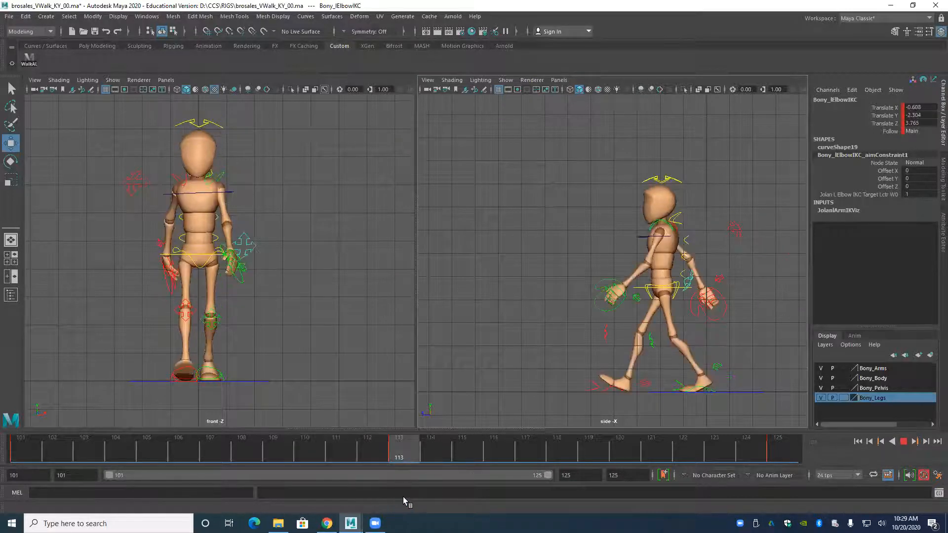
click(398, 454)
drag(397, 454, 734, 441)
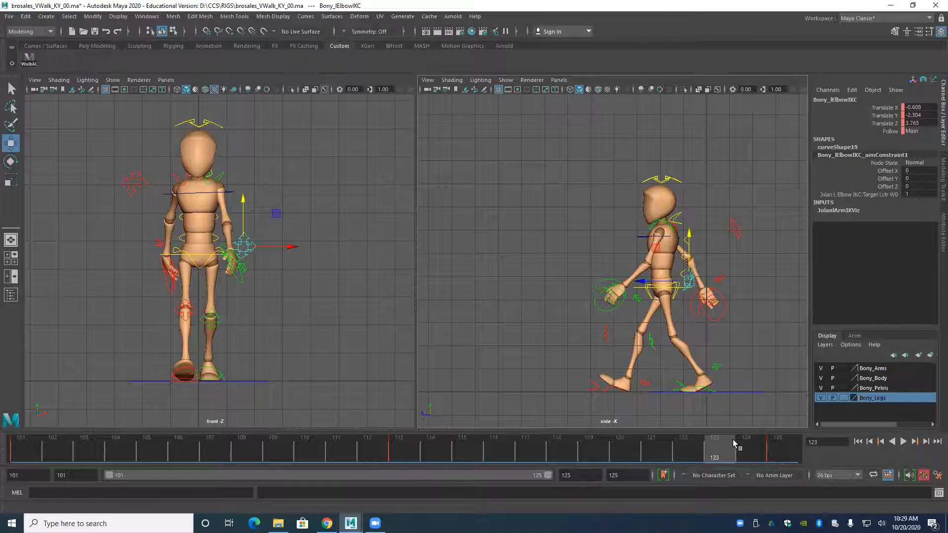
key(.)
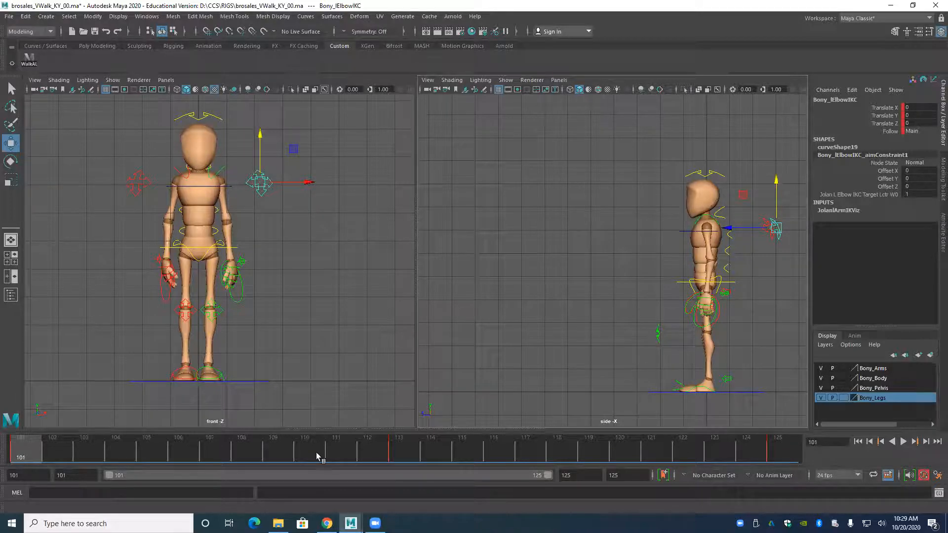
key(alt+v)
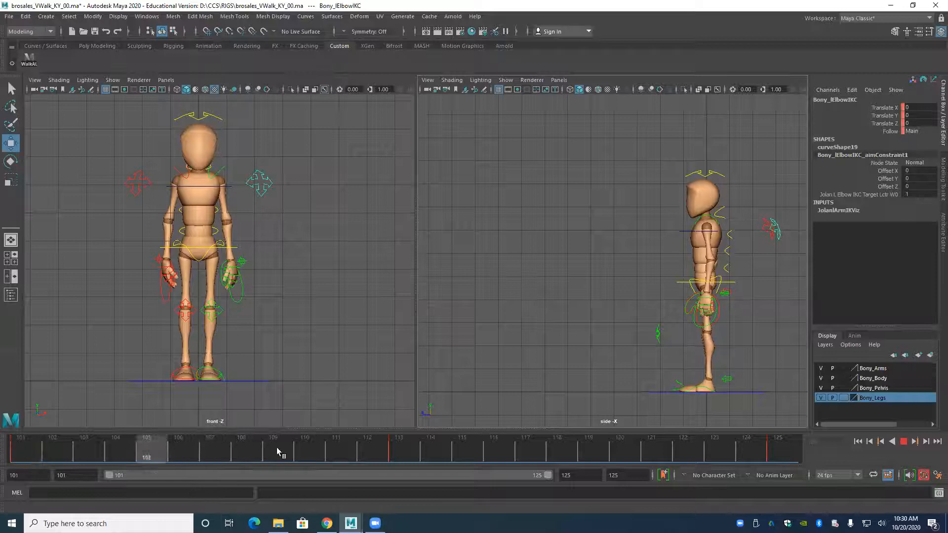
At frame 107, select the root control and reveal its animation curves in the Graph Editor, framed around frames 101 to 125.
drag(411, 438, 211, 450)
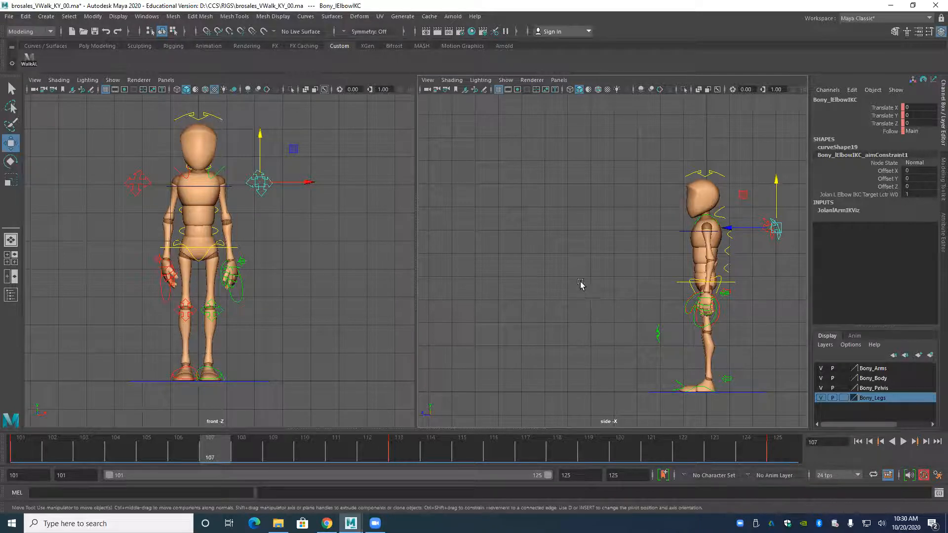
click(682, 282)
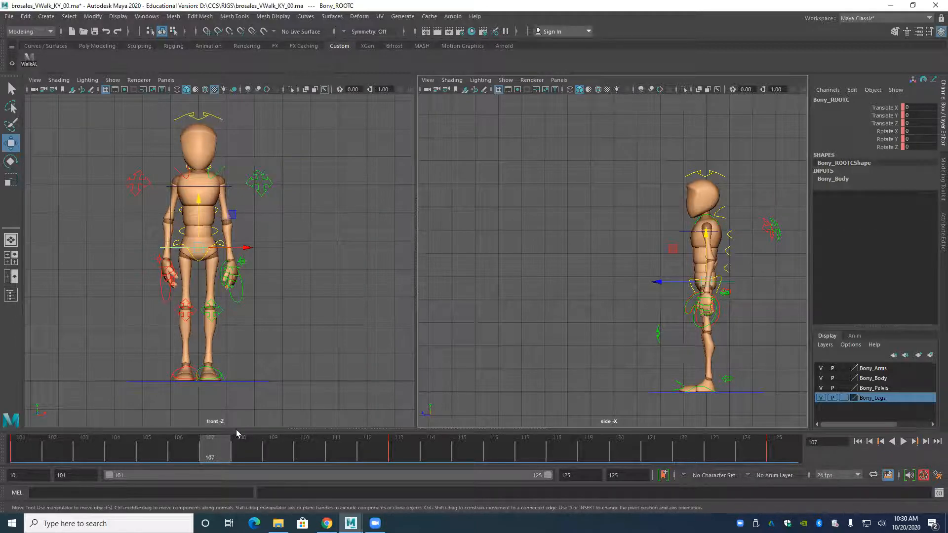
drag(314, 429, 318, 309)
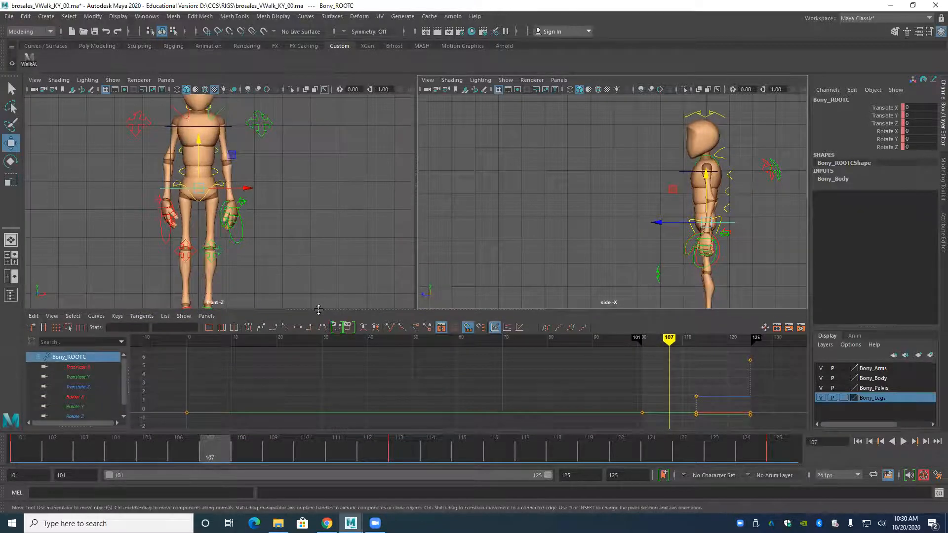
scroll(571, 232, down, 3)
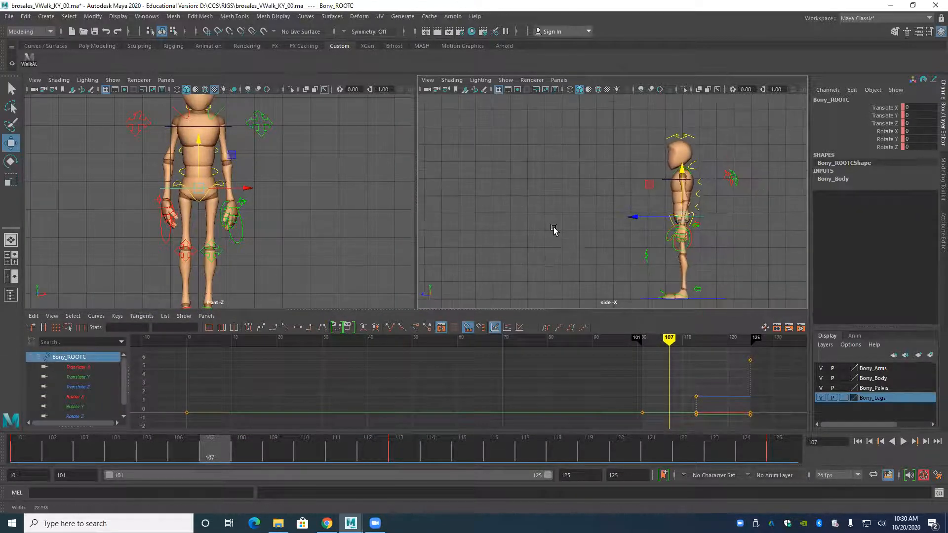
scroll(287, 282, down, 2)
scroll(287, 283, down, 1)
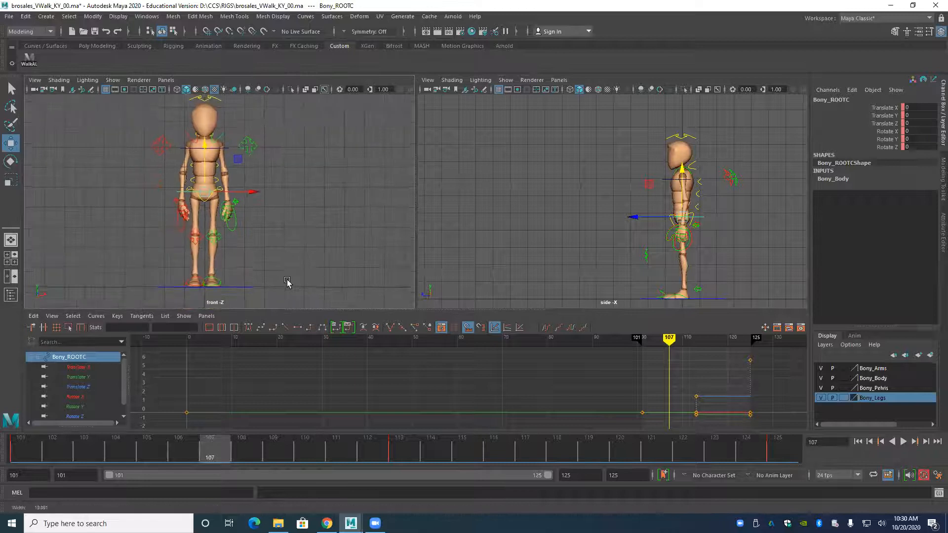
alt+middle_drag(287, 282, 284, 283)
alt+middle_drag(477, 401, 288, 408)
alt+middle_drag(353, 402, 299, 393)
alt+shift+right_drag(325, 397, 364, 409)
alt+middle_drag(336, 394, 405, 394)
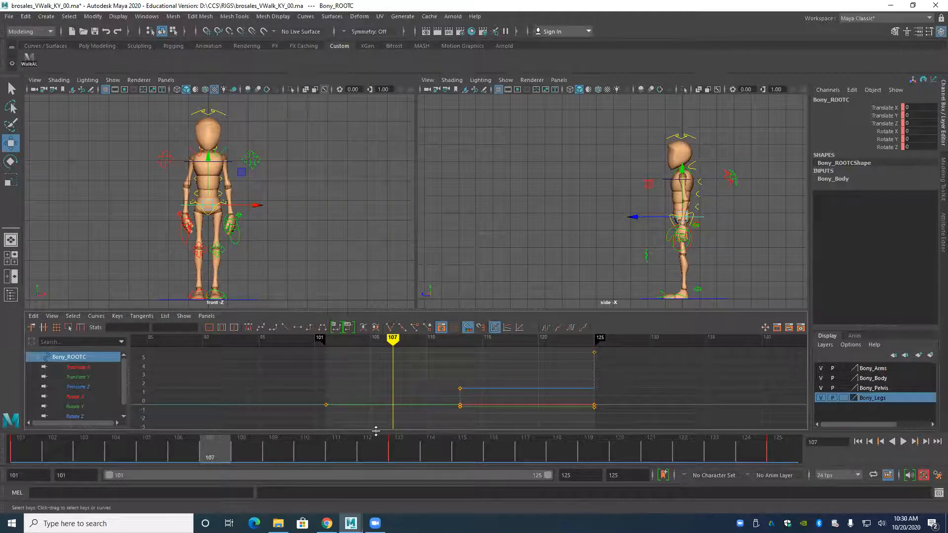
Apply linear tangents to the root's Translate Y keys at frames 101 and 113, and key the in-between value -0.125 at frame 107.
click(82, 378)
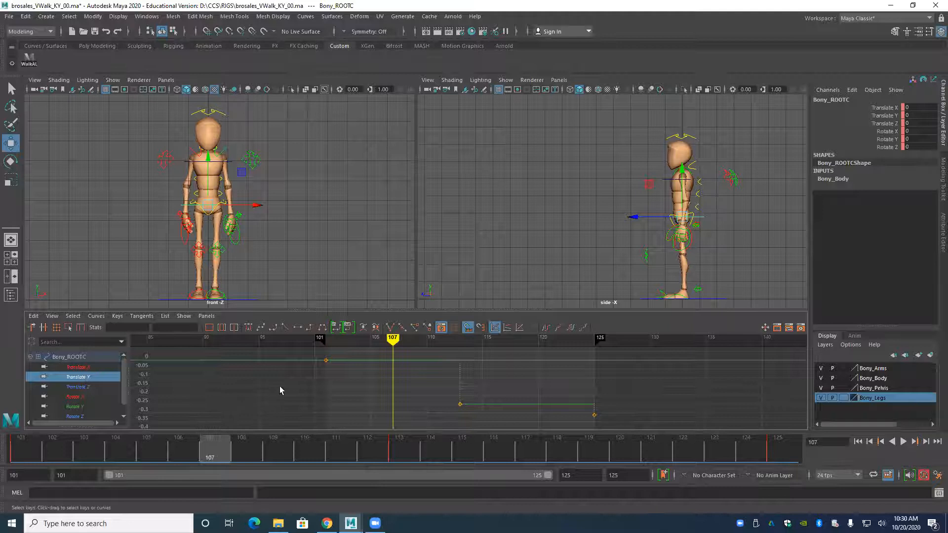
drag(299, 353, 467, 410)
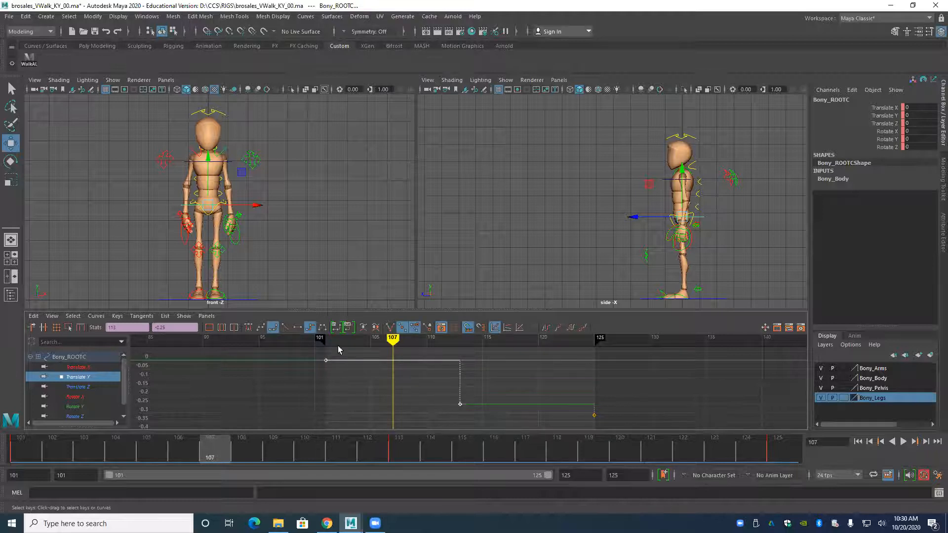
click(285, 328)
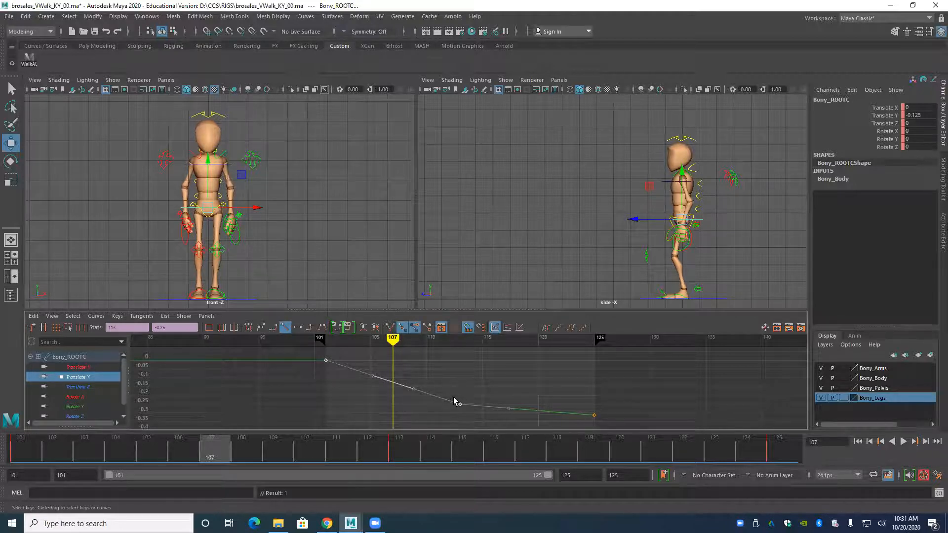
key(s)
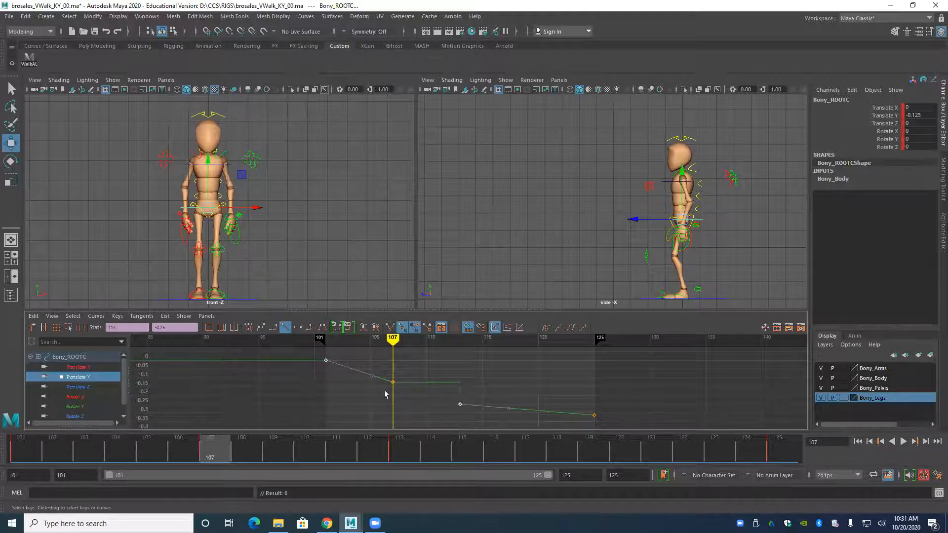
Set the root's Translate Y keys from frame 101 to 125 to step tangents and check the motion up to frame 107.
drag(299, 348, 590, 419)
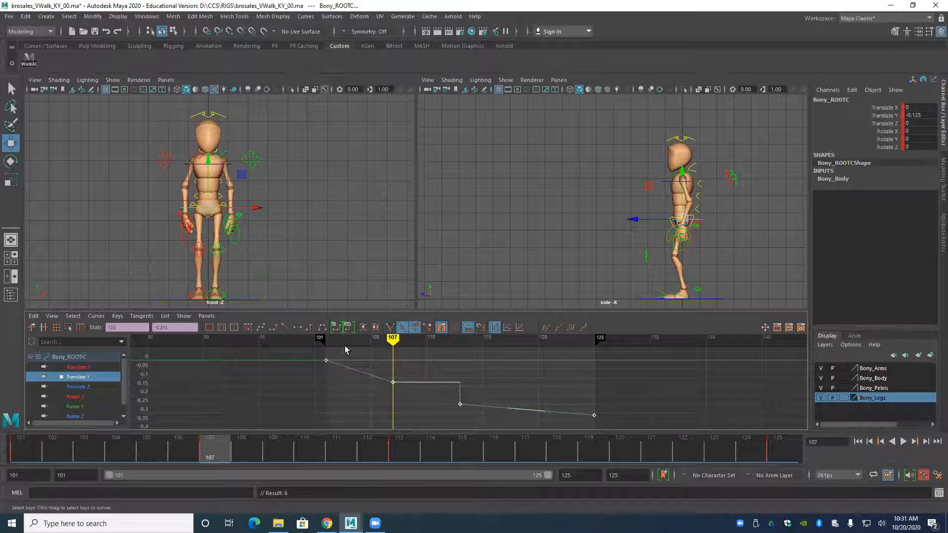
click(310, 328)
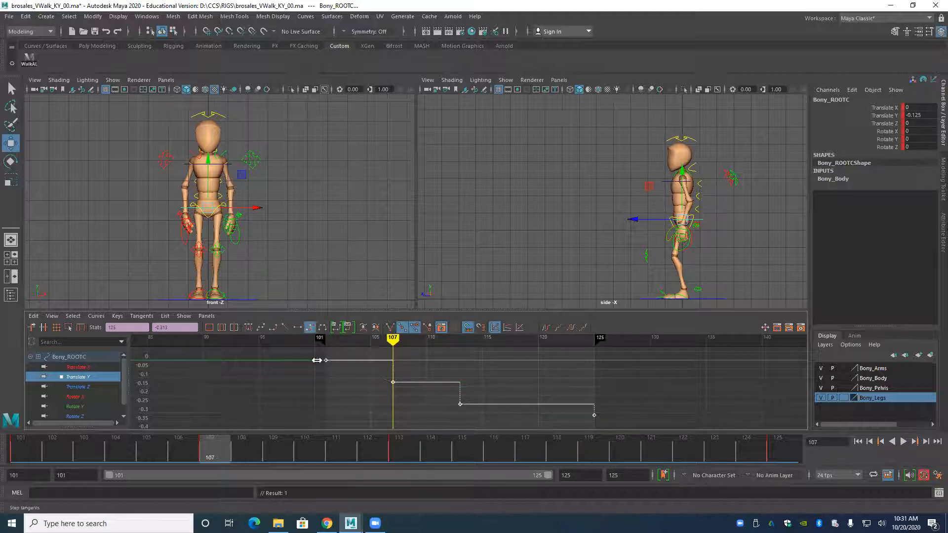
drag(205, 454, 66, 457)
key(alt+v)
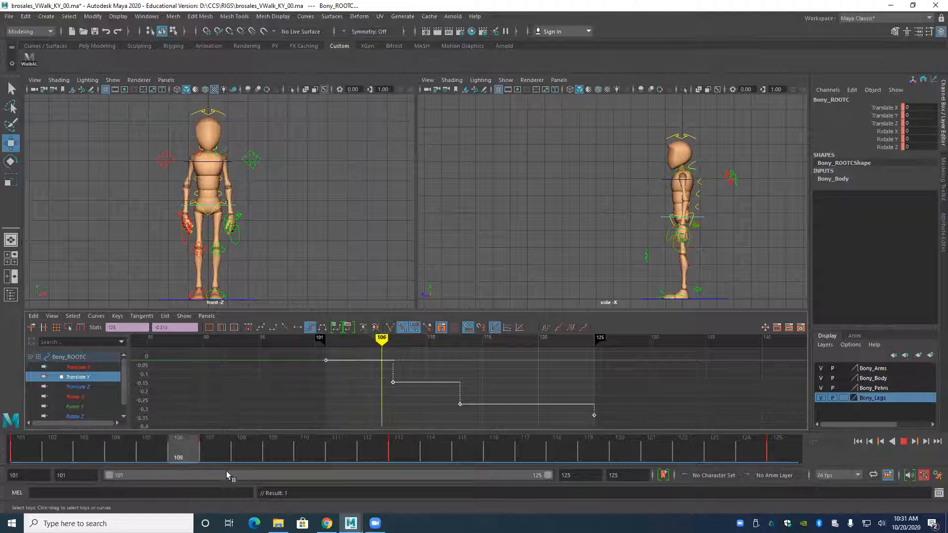
drag(219, 470, 159, 470)
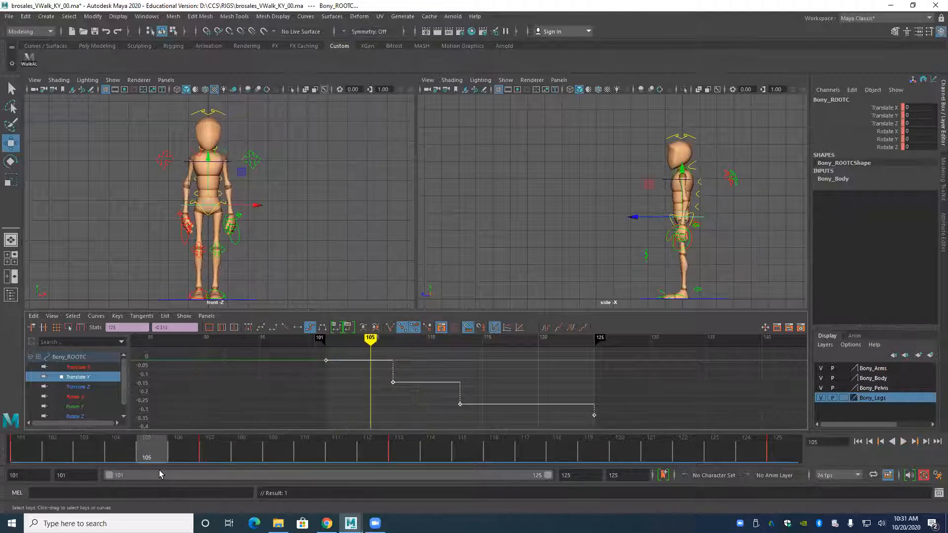
key(period)
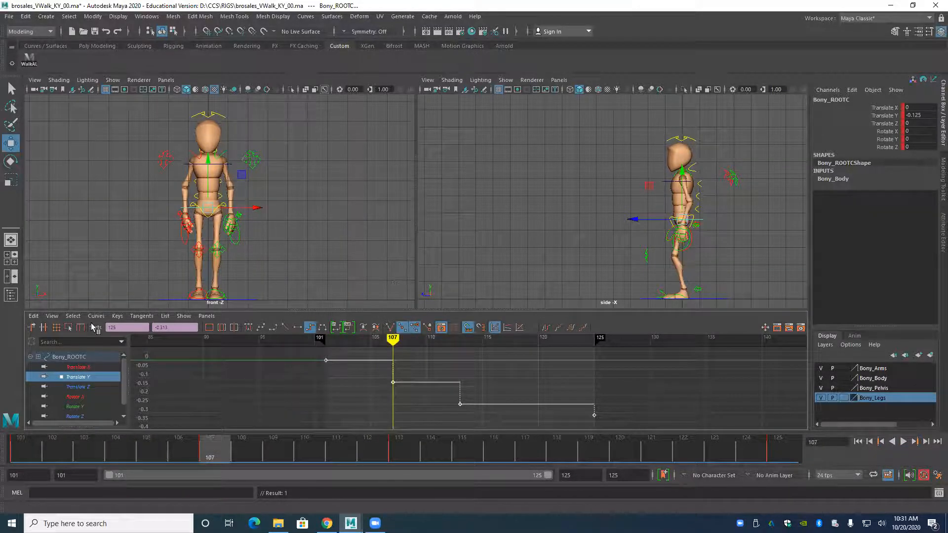
Delete the root's Translate Z key at frame 107.
click(79, 387)
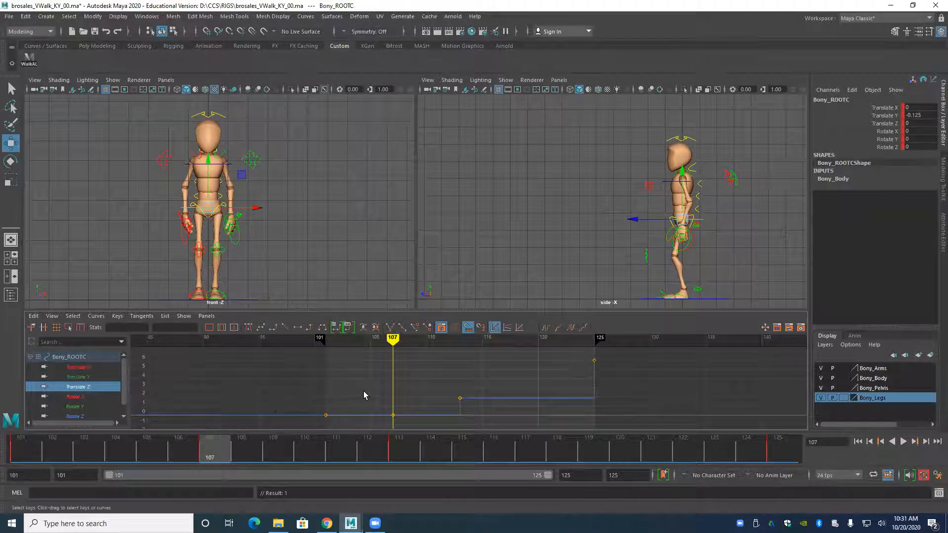
drag(403, 420, 400, 419)
click(268, 420)
Apply linear tangents to the root's Translate Z keys at frames 101 and 113, and key the in-between value 0.937 at frame 107.
drag(305, 384, 482, 420)
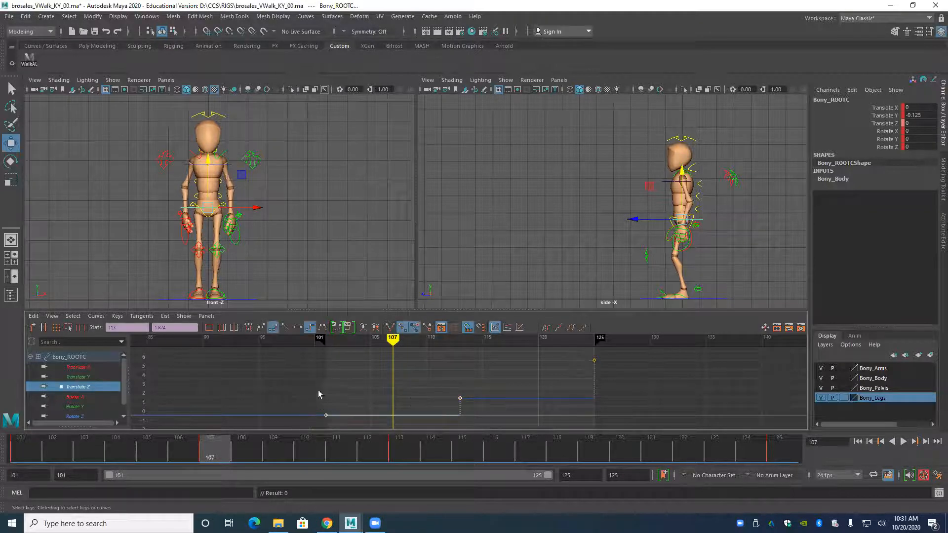
click(286, 328)
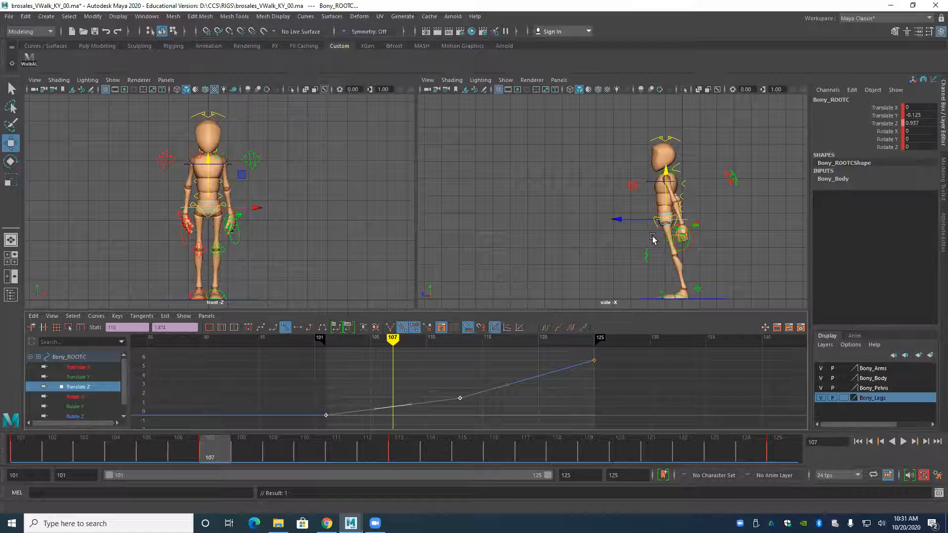
key(s)
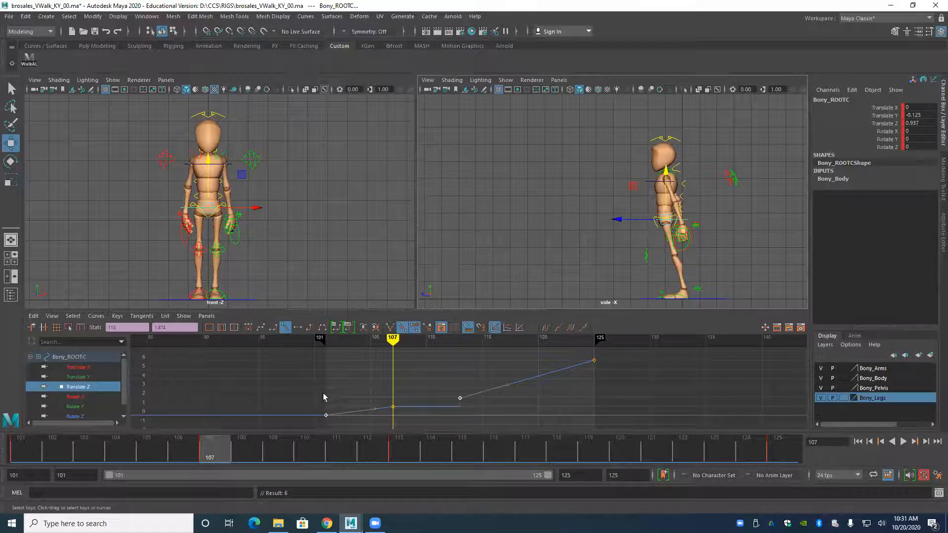
Set the root's Translate Z keys from frame 101 to 125 to step tangents.
click(594, 360)
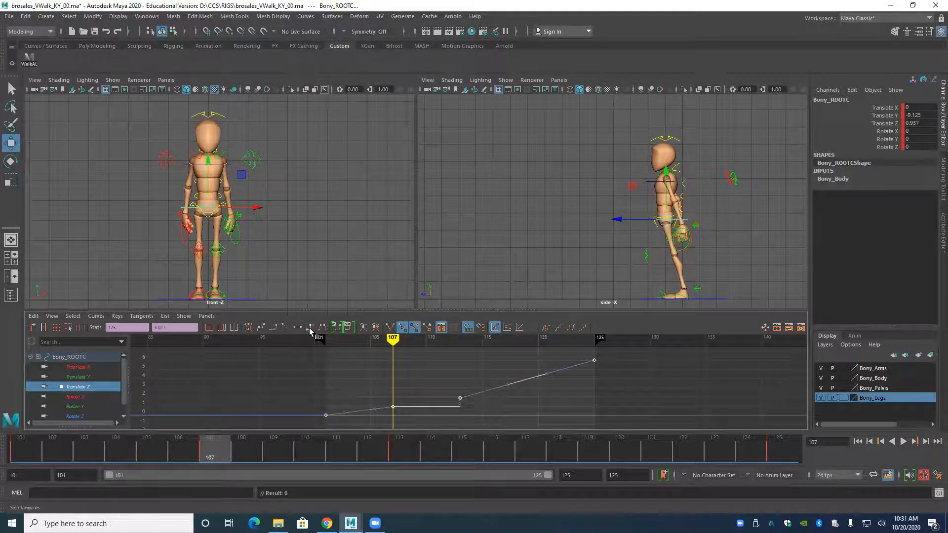
click(310, 327)
click(313, 337)
Compare the keyed poses at frames 101, 107 and 113 to examine how the body shifts into the first step.
key(period)
key(period)
key(comma)
key(period)
key(comma)
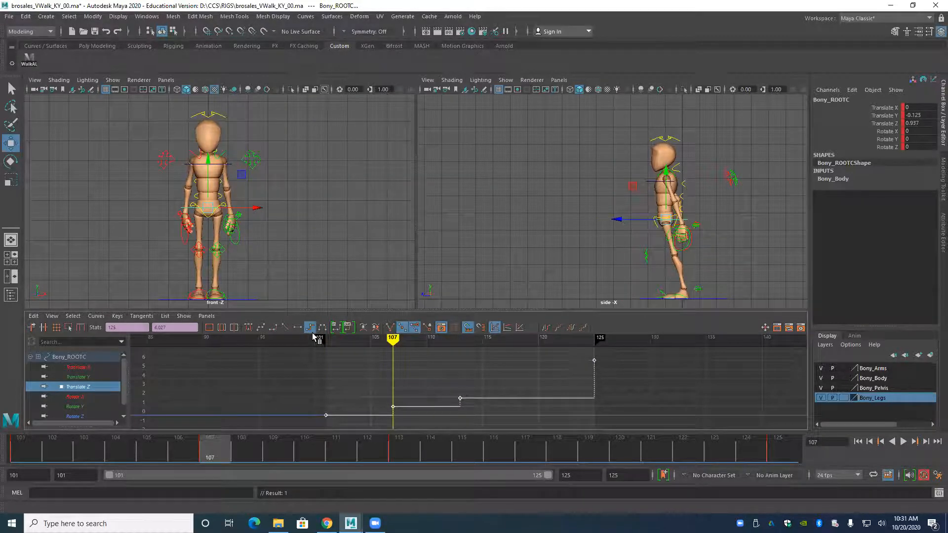
key(comma)
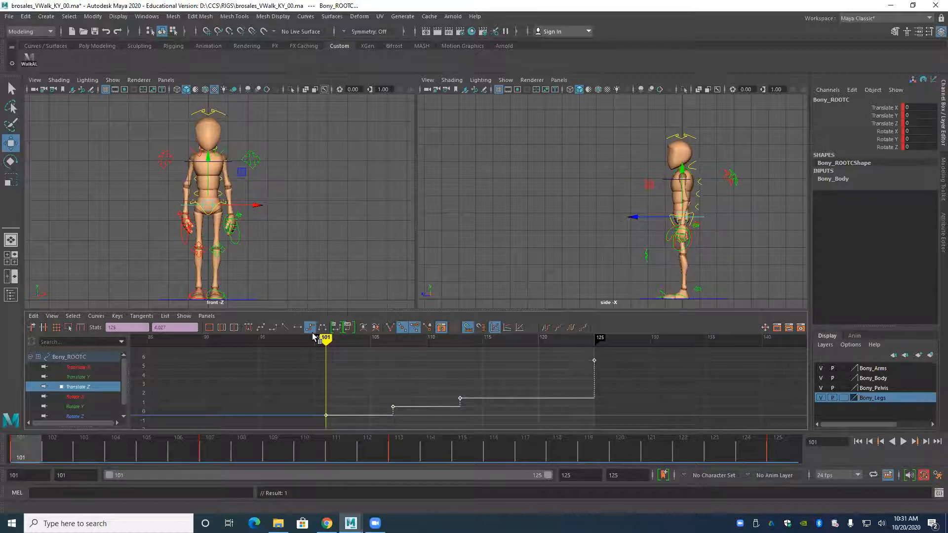
key(period)
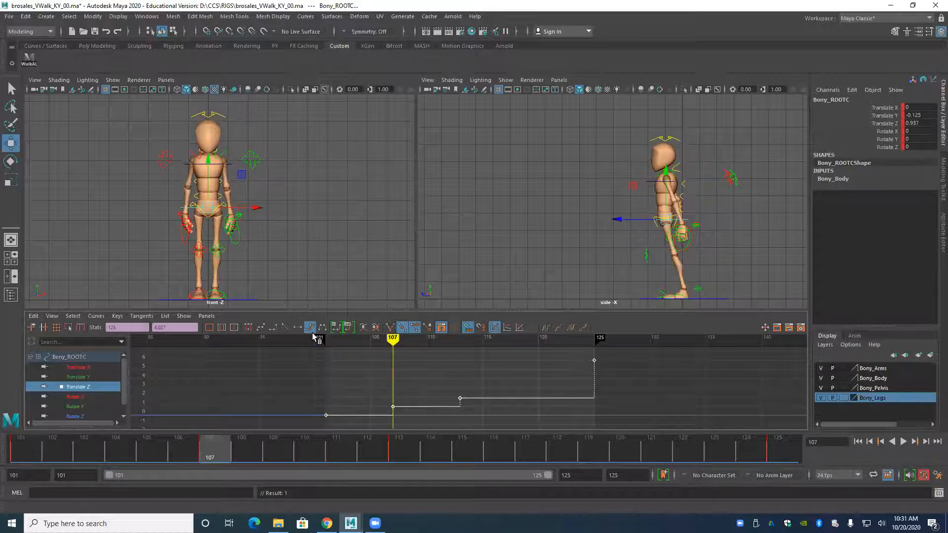
key(period)
key(comma)
key(comma)
key(period)
key(comma)
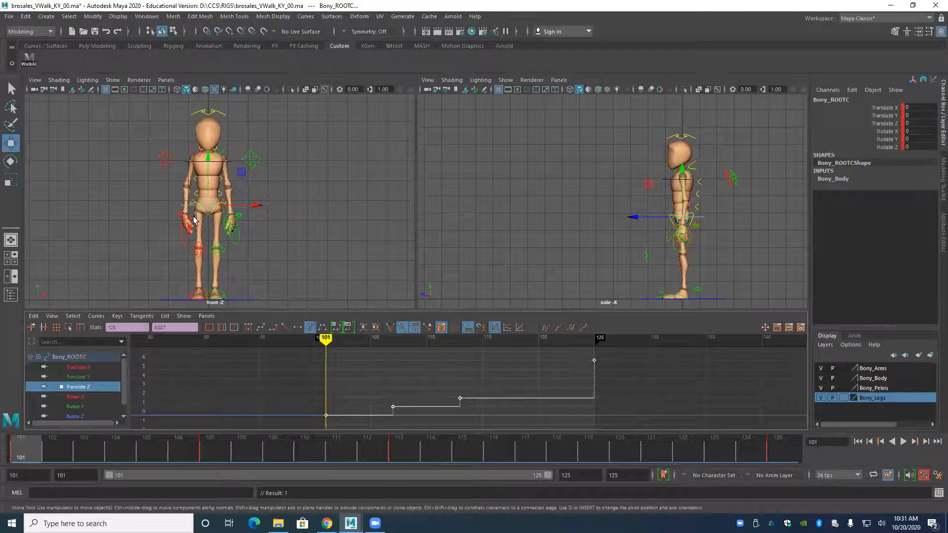
key(period)
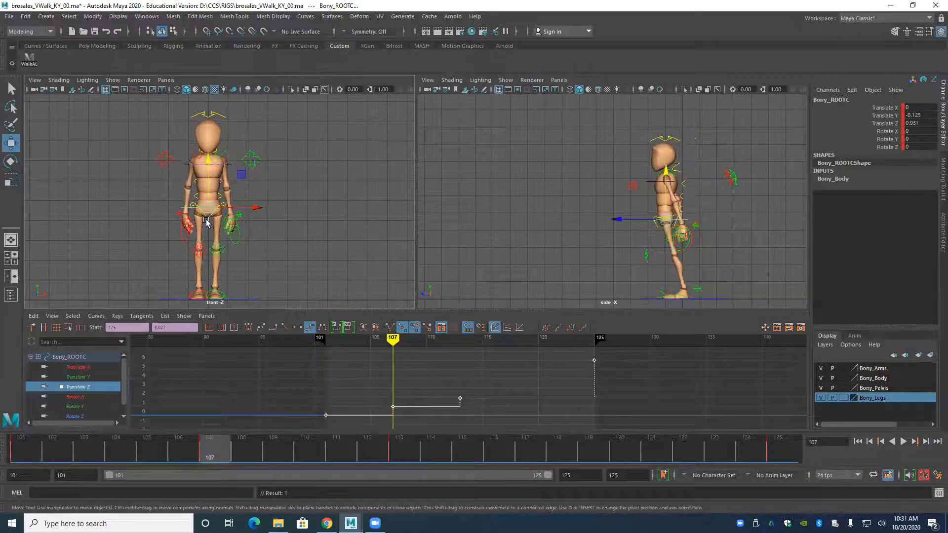
key(period)
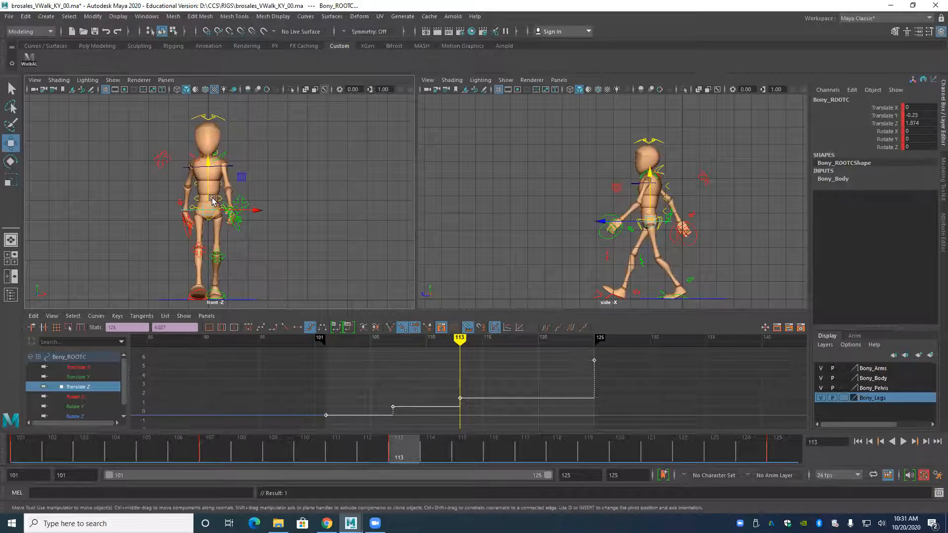
key(comma)
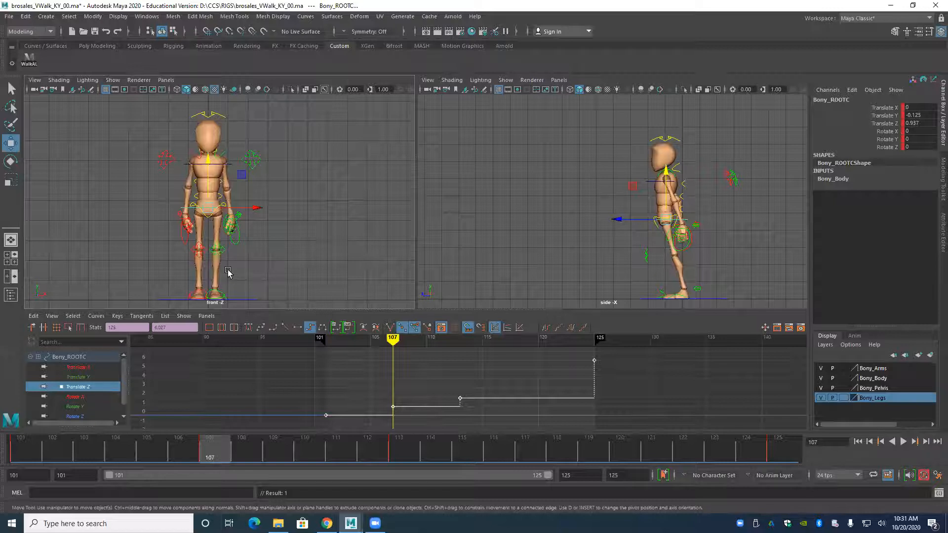
Go to the contact pose at frame 113 and select the right foot control in the side view.
alt+middle_drag(170, 245, 168, 217)
alt+right_drag(168, 217, 224, 244)
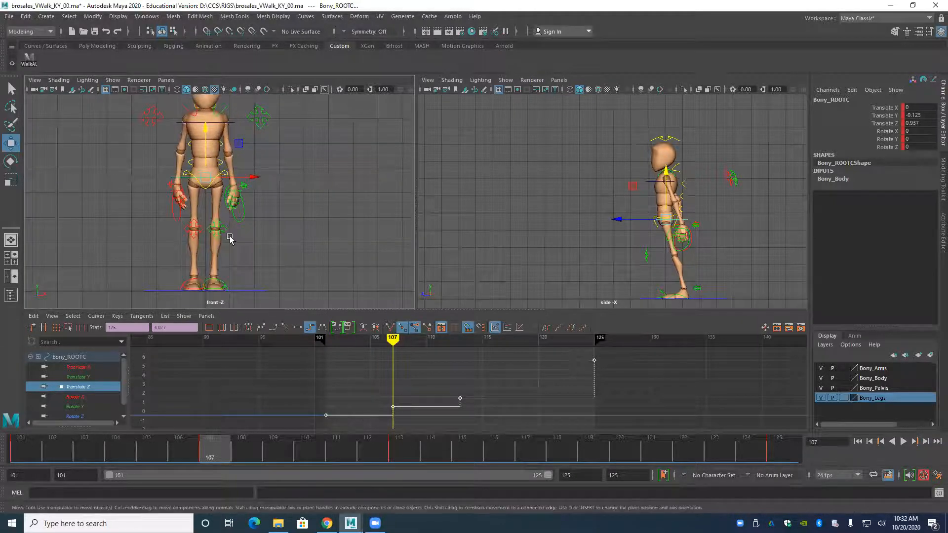
alt+middle_drag(578, 245, 503, 214)
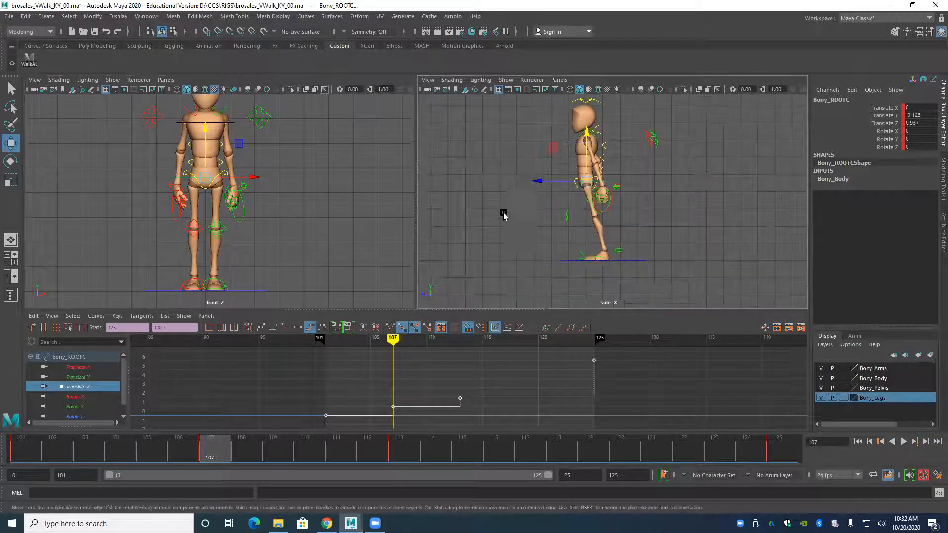
alt+middle_drag(245, 223, 247, 247)
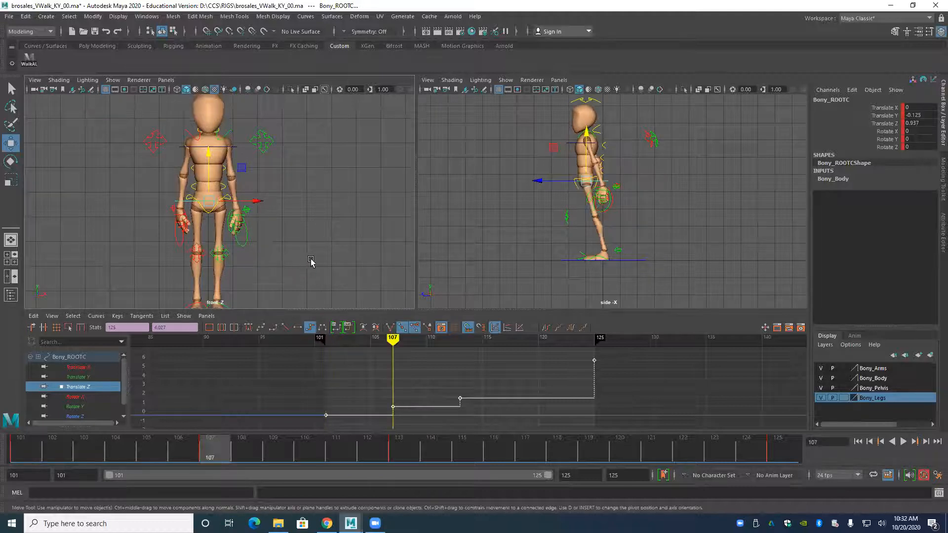
key(.)
key(.)
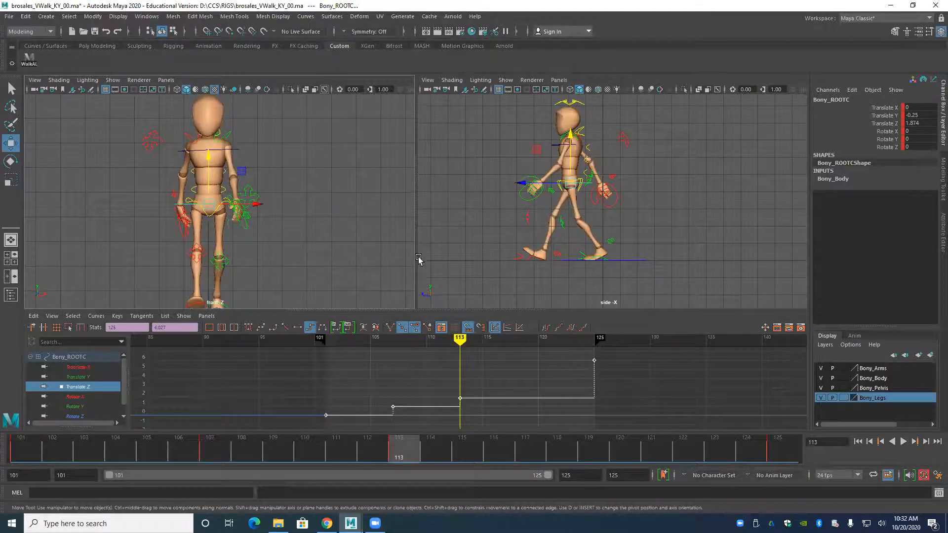
alt+right_drag(489, 246, 529, 284)
alt+middle_drag(529, 285, 508, 241)
alt+right_drag(507, 241, 516, 242)
alt+middle_drag(515, 241, 728, 238)
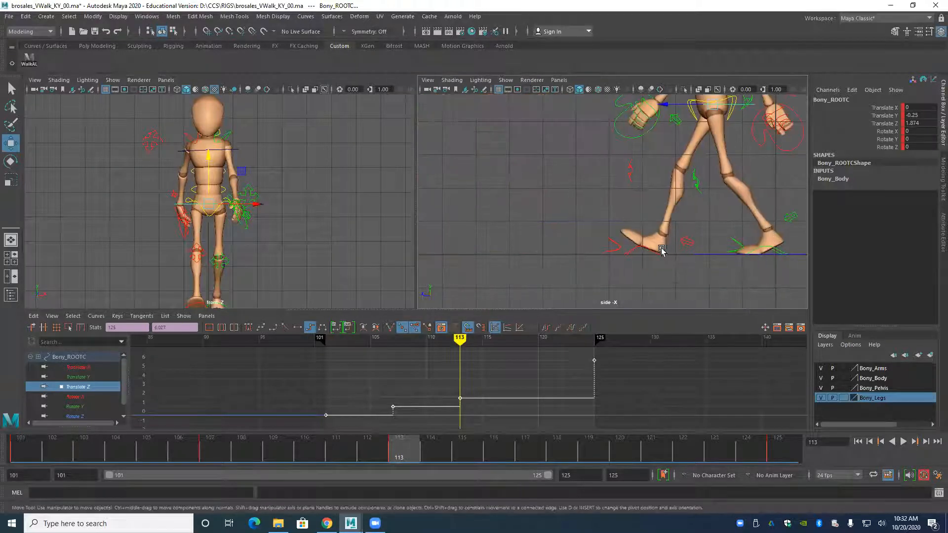
click(632, 251)
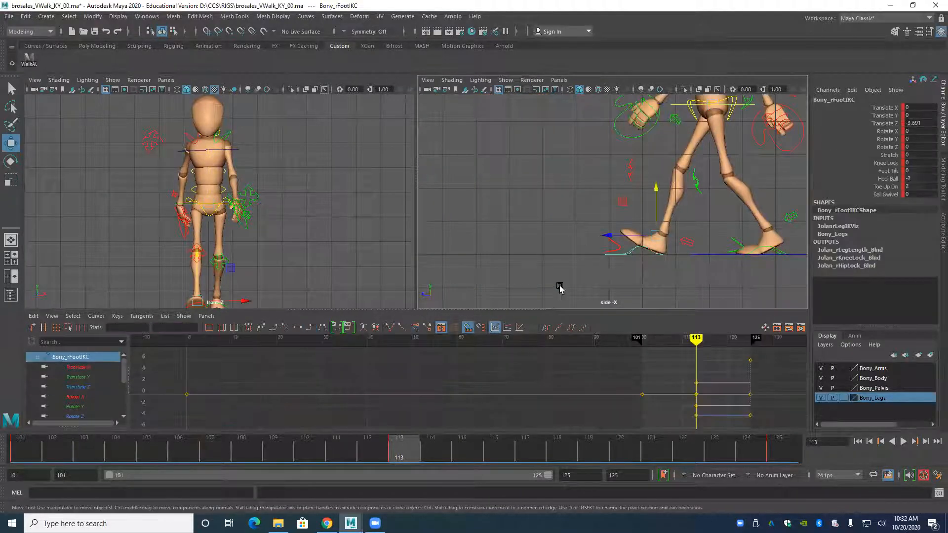
Isolate the right foot's Translate Z curve in the Graph Editor.
alt+right_drag(527, 406, 249, 406)
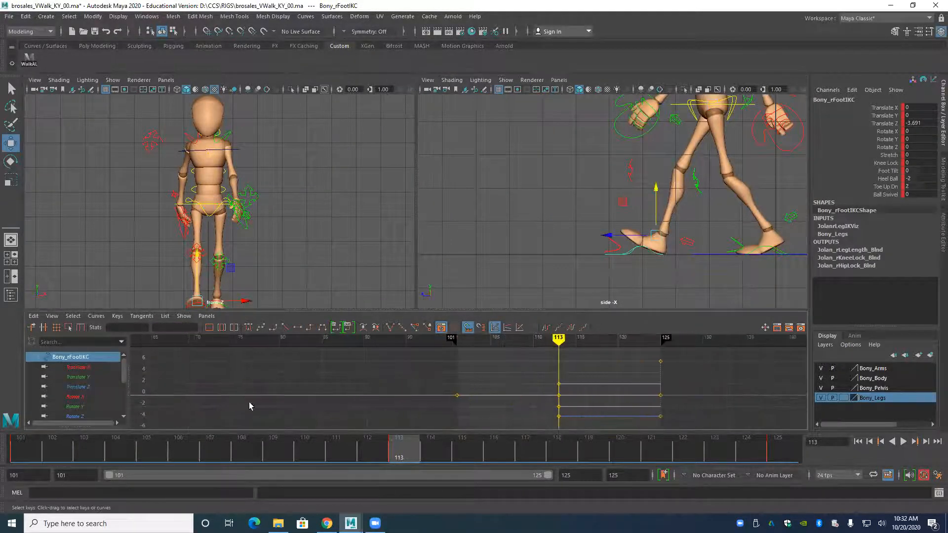
mouse_move(119, 379)
mouse_down()
mouse_move(120, 387)
mouse_move(125, 372)
mouse_up()
scroll(125, 378, down, 1)
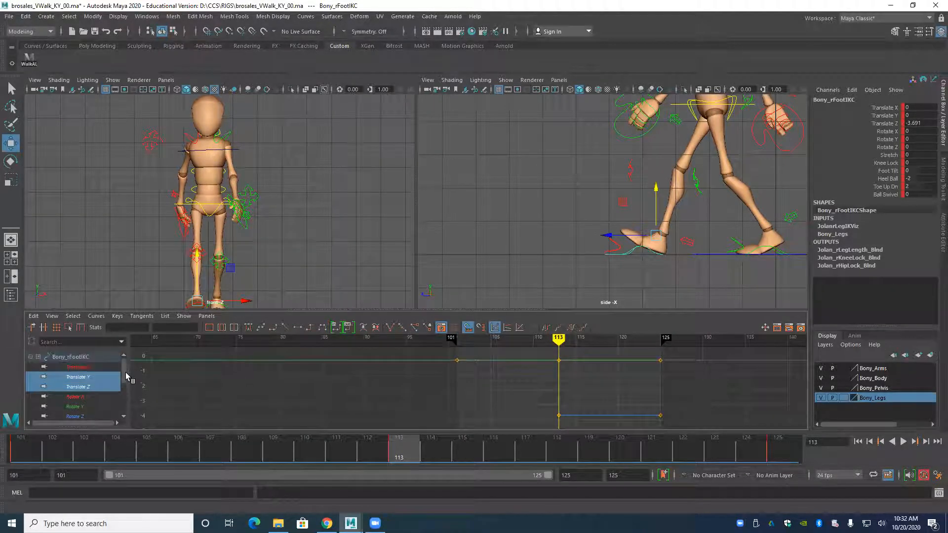
click(102, 386)
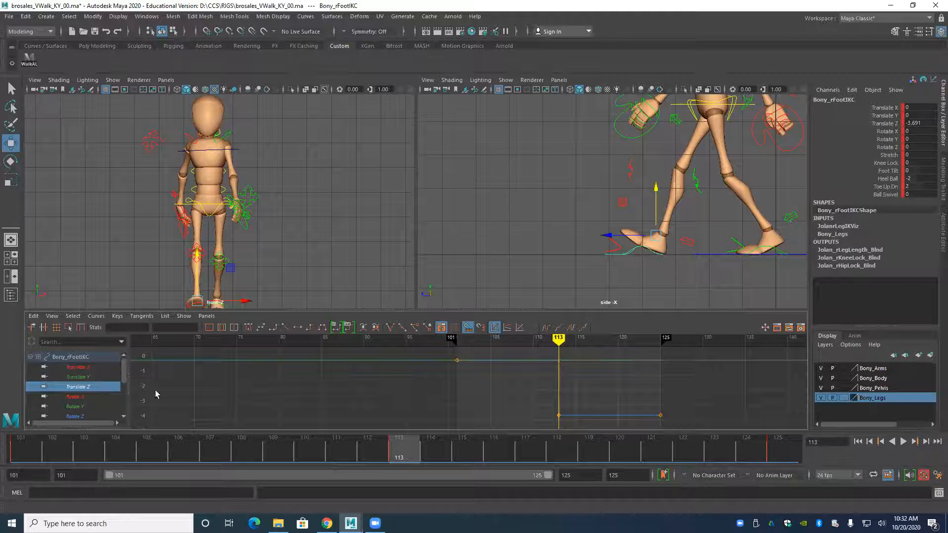
scroll(525, 395, down, 2)
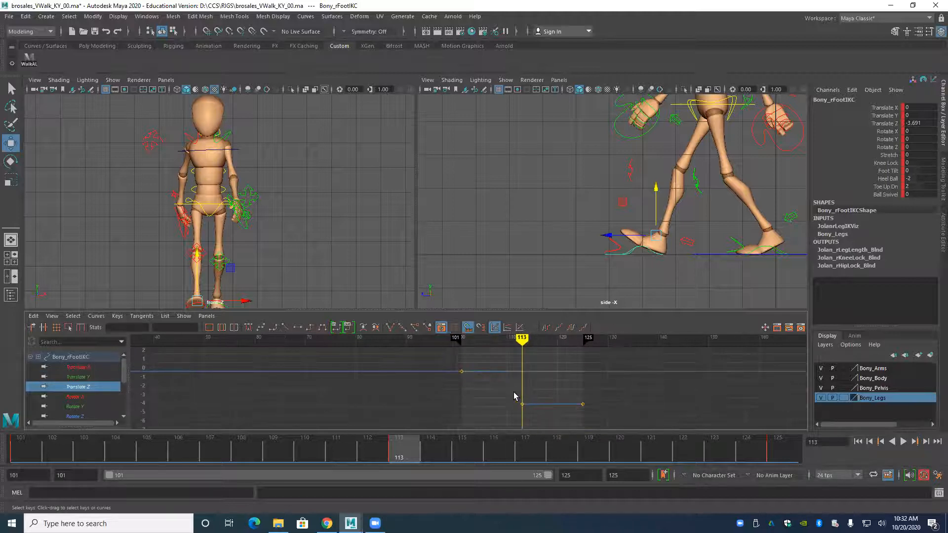
Apply linear tangents to the right foot's Translate Z keys at frames 101 and 113, with the current frame at 107.
key(comma)
drag(449, 359, 529, 417)
alt+middle_drag(448, 387, 333, 374)
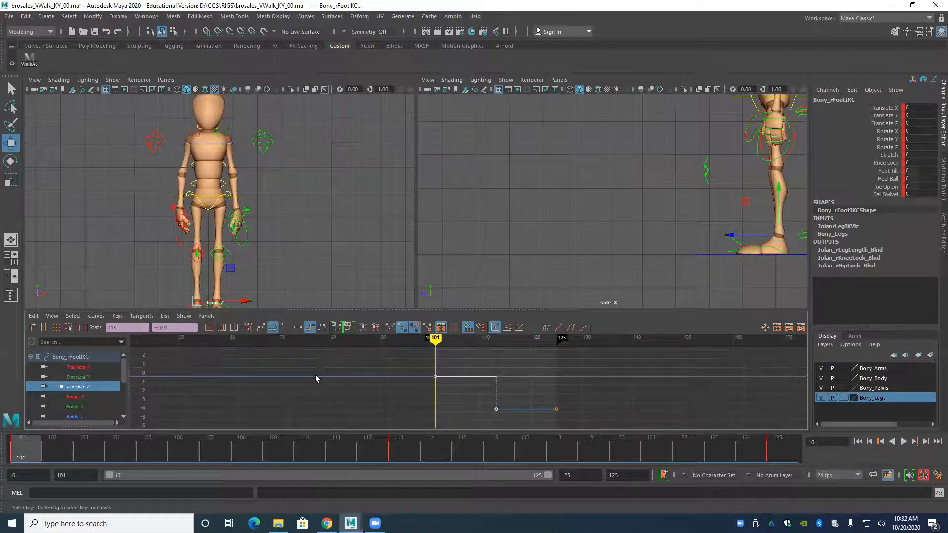
click(205, 453)
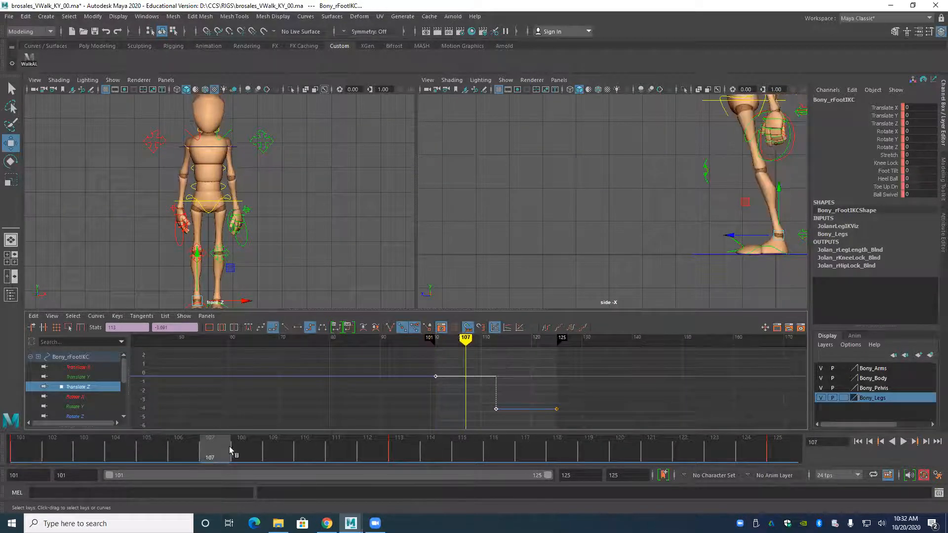
click(286, 328)
alt+middle_drag(431, 386, 389, 390)
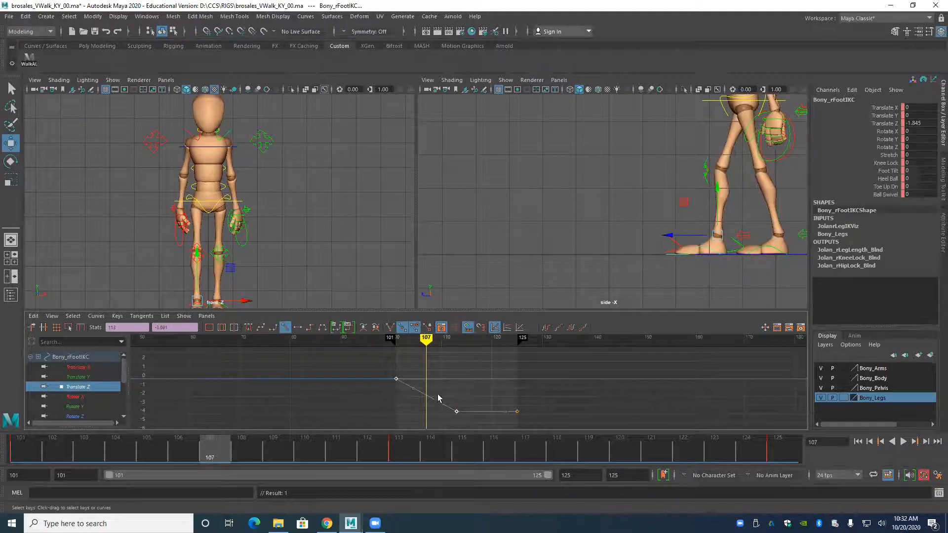
alt+right_drag(438, 398, 420, 393)
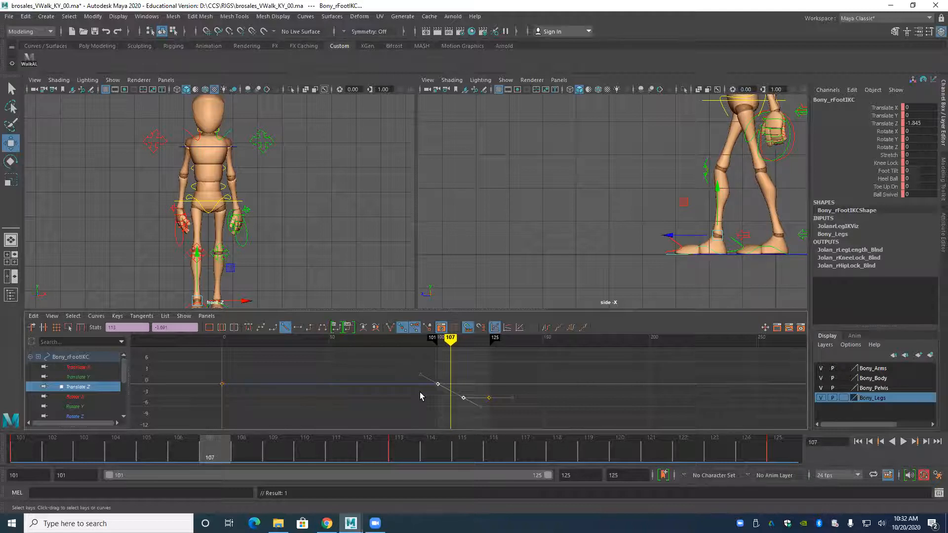
Step back and forth between frames 101, 107 and 113 to examine how the right foot travels forward.
key(period)
key(comma)
key(period)
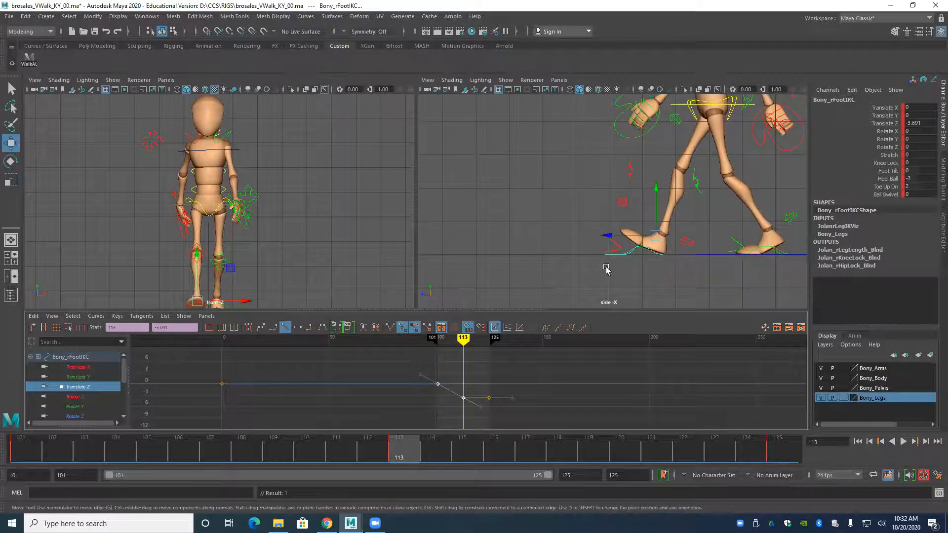
key(comma)
key(alt+period)
key(alt+period)
key(alt+period)
key(alt+period)
key(alt+period)
key(alt+period)
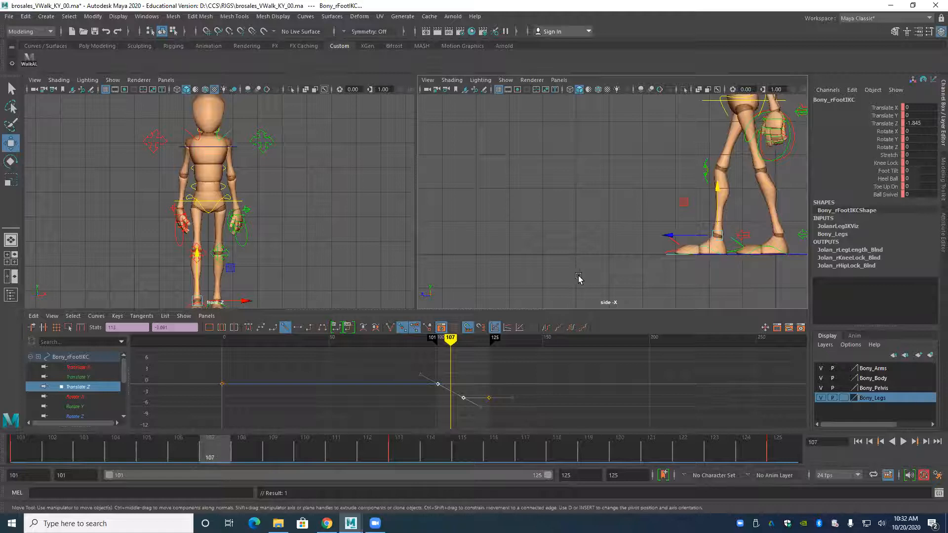
key(alt+comma)
key(alt+comma)
key(alt+comma)
key(alt+comma)
key(alt+period)
key(alt+period)
key(alt+period)
key(alt+period)
key(alt+period)
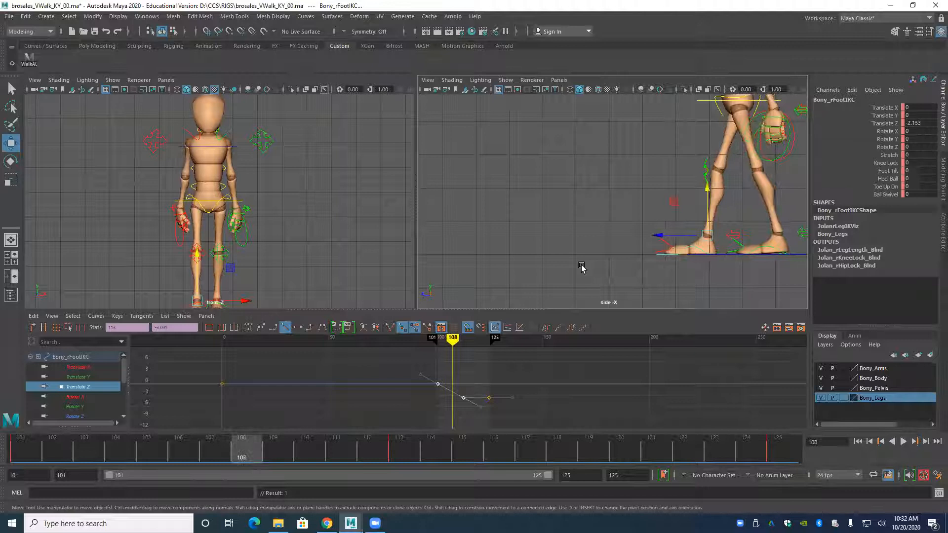
key(alt+comma)
Lift the right foot slightly to Translate Y -0.14 and key its in-between pose at frame 107.
alt+middle_drag(212, 267, 190, 264)
alt+drag(190, 262, 181, 261)
alt+middle_drag(212, 261, 195, 247)
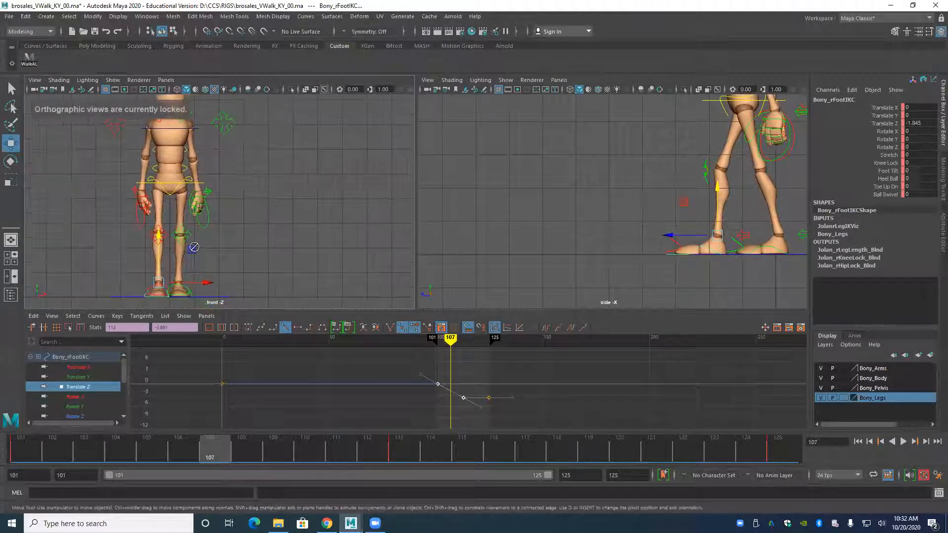
drag(158, 235, 159, 234)
key(s)
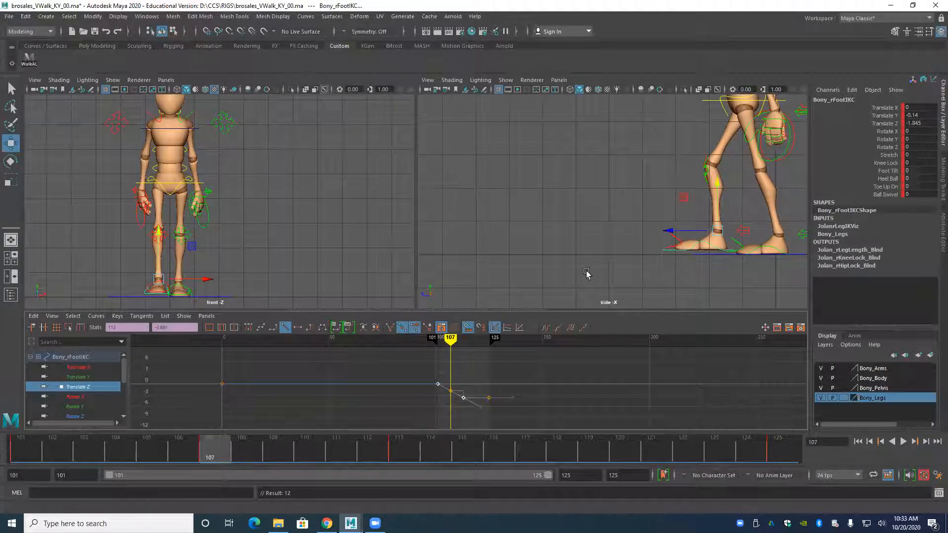
Rotate the right foot to Rotate X 4.153 and raise it further to Translate Y -0.421 at frame 107.
scroll(612, 207, down, 2)
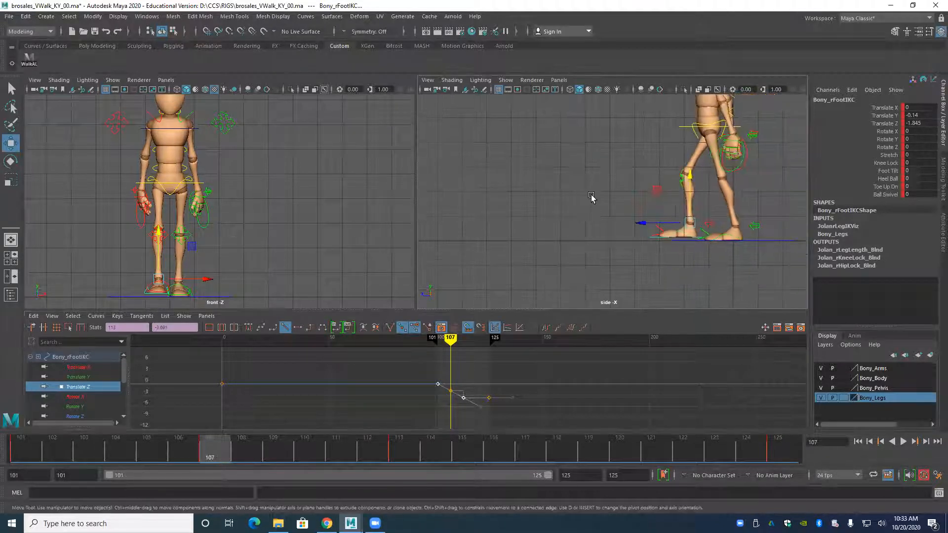
alt+middle_drag(591, 197, 550, 235)
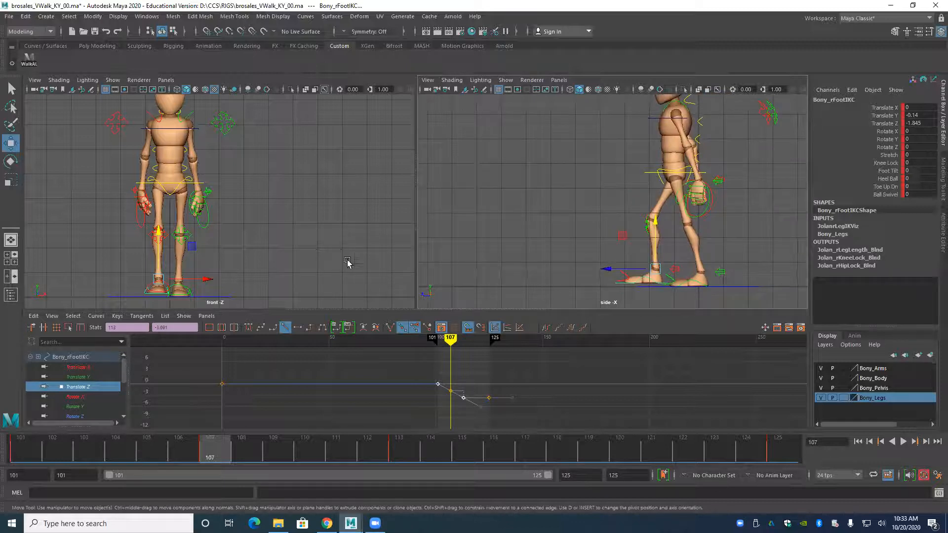
scroll(178, 267, up, 5)
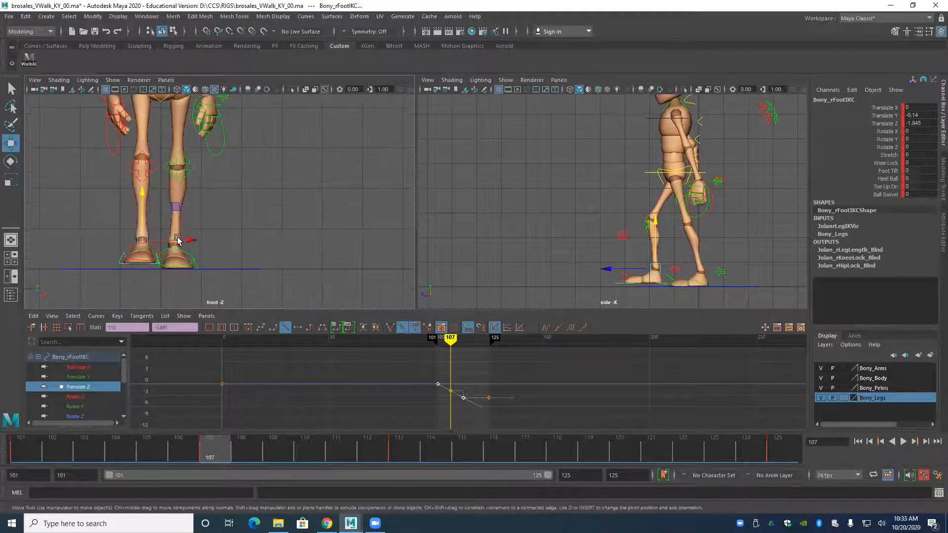
alt+middle_drag(178, 239, 180, 235)
key(e)
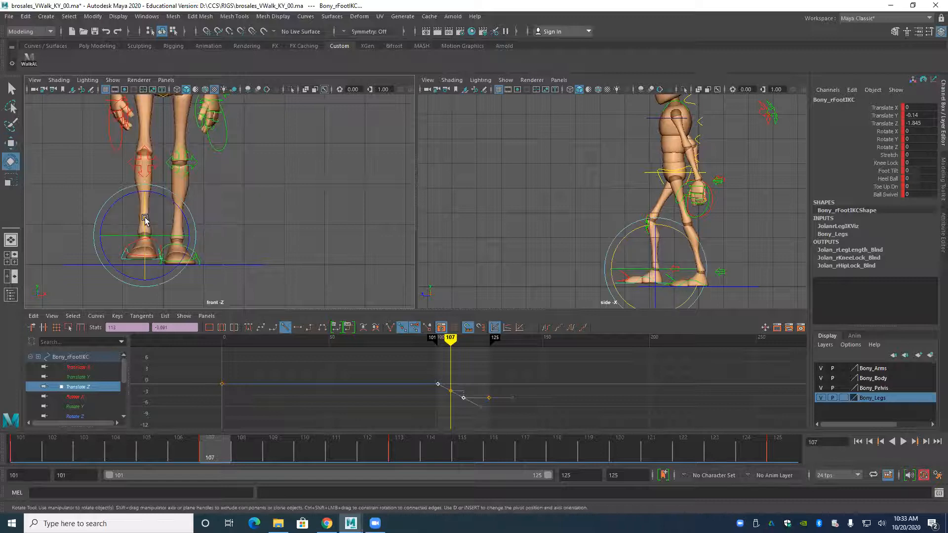
drag(144, 219, 142, 220)
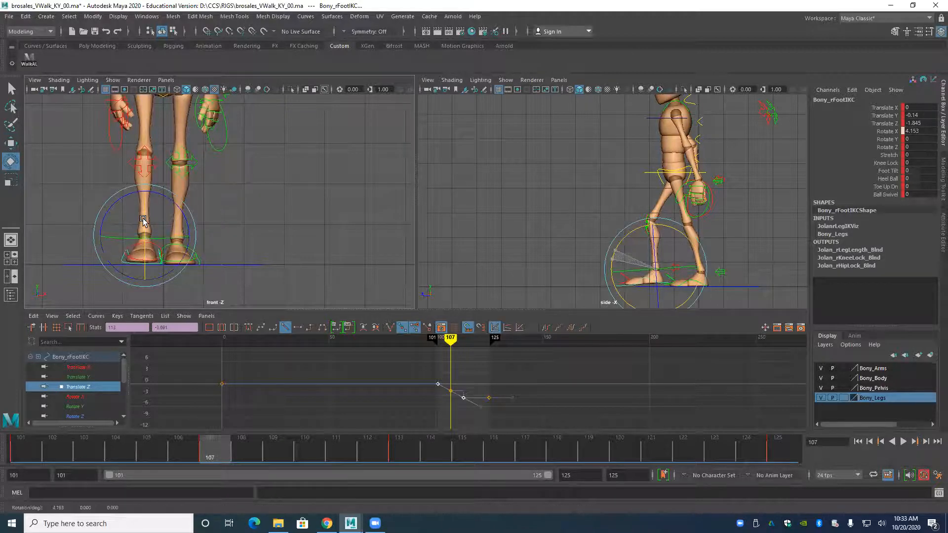
key(w)
drag(145, 190, 143, 182)
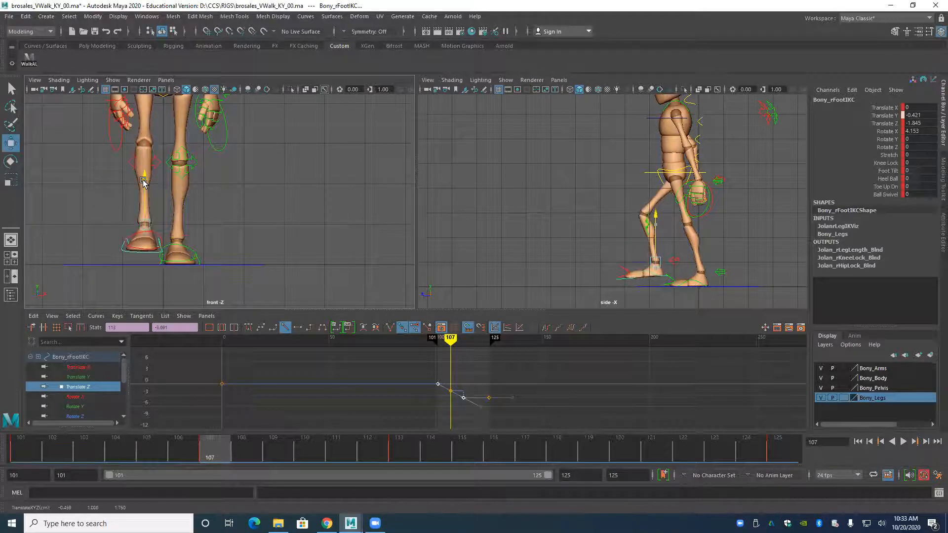
alt+middle_drag(136, 241, 144, 221)
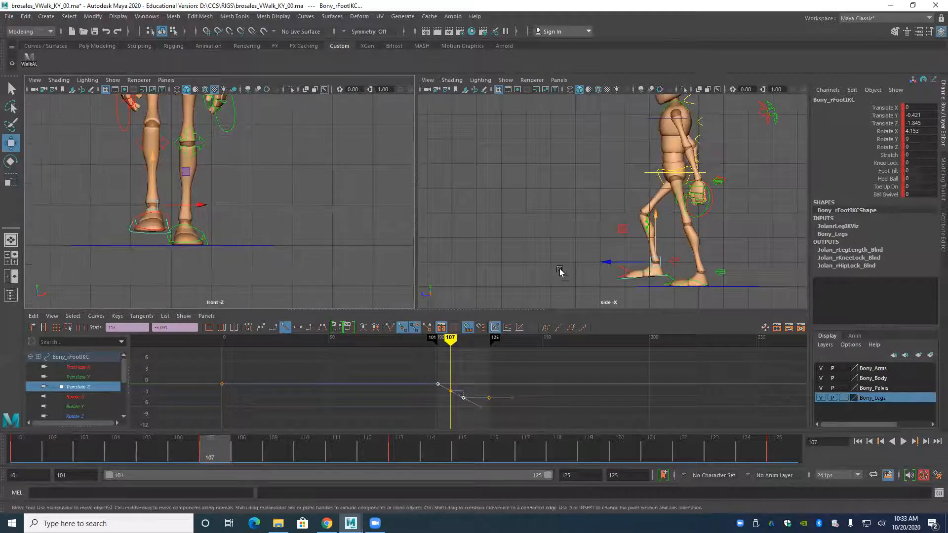
Bend the right foot's toes downward by setting Toe Up Dn to -2.5 at frame 107.
alt+middle_drag(475, 234, 460, 210)
alt+right_drag(460, 210, 529, 279)
alt+middle_drag(530, 279, 487, 228)
alt+right_drag(487, 229, 605, 278)
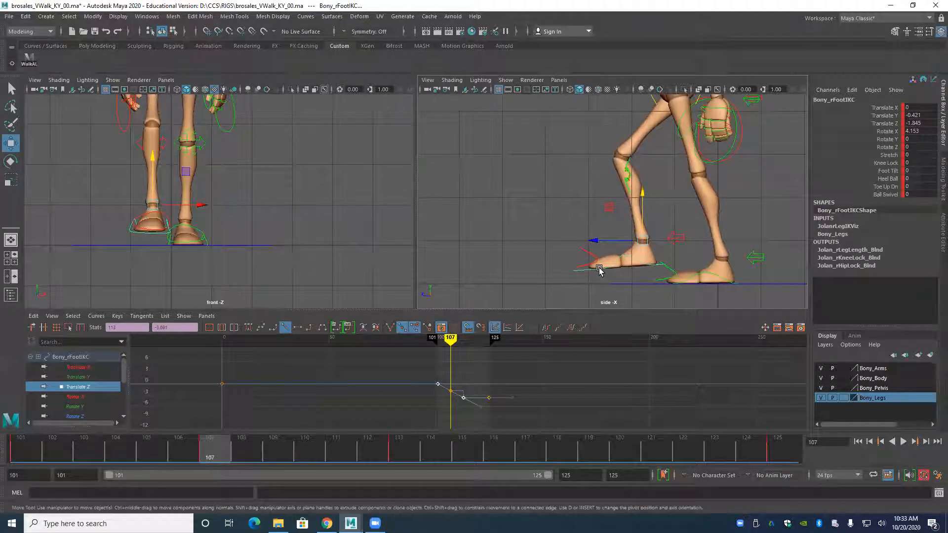
click(599, 269)
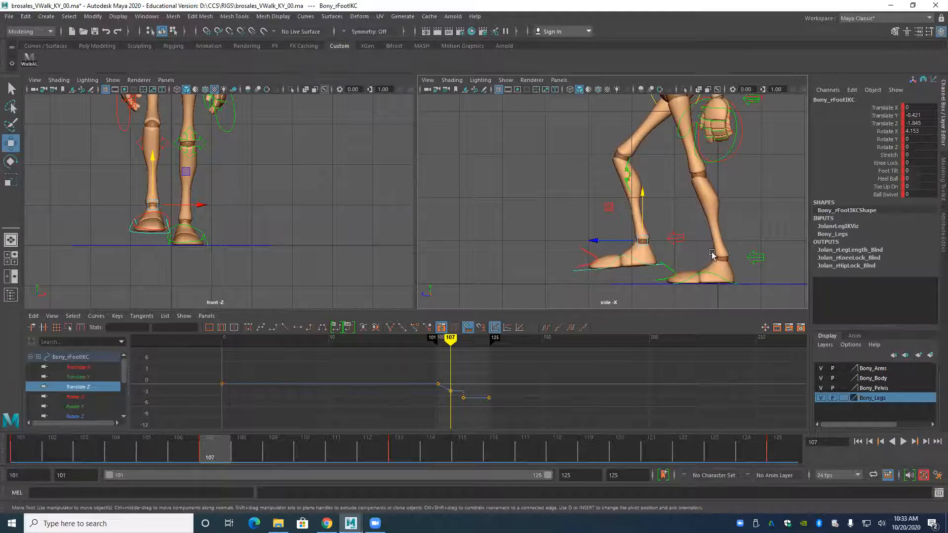
click(880, 190)
middle_drag(795, 195, 780, 192)
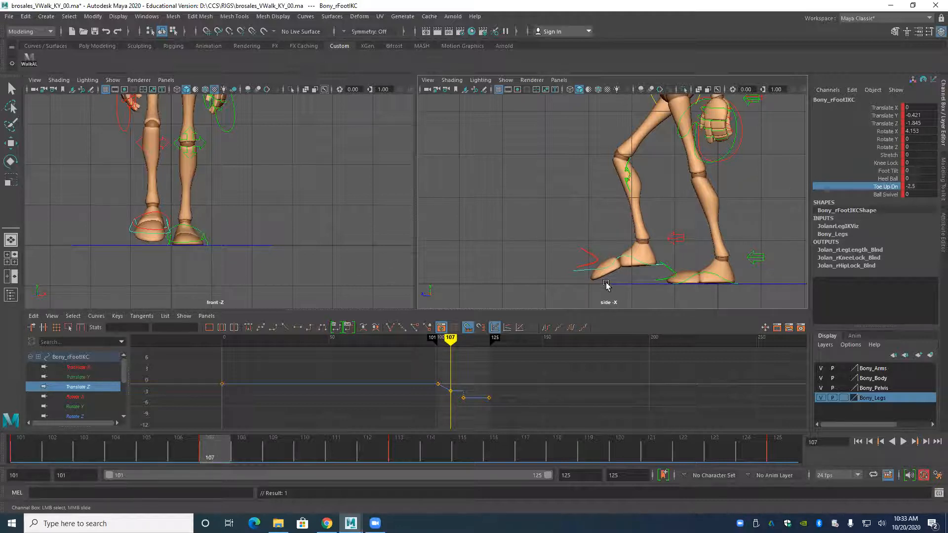
Select the left foot control at frame 107 with both legs framed in the front and side views.
click(702, 276)
key(w)
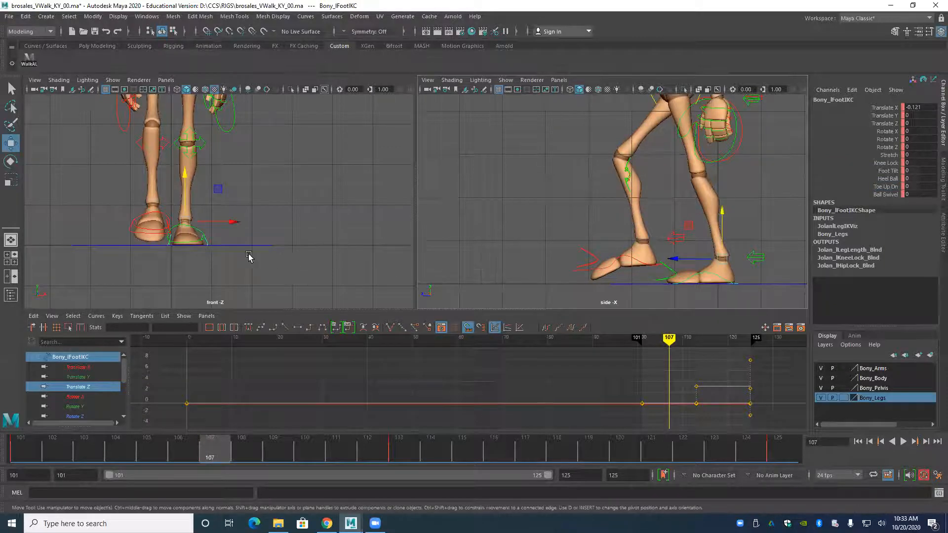
scroll(248, 256, down, 2)
scroll(561, 263, down, 2)
alt+middle_drag(560, 264, 479, 273)
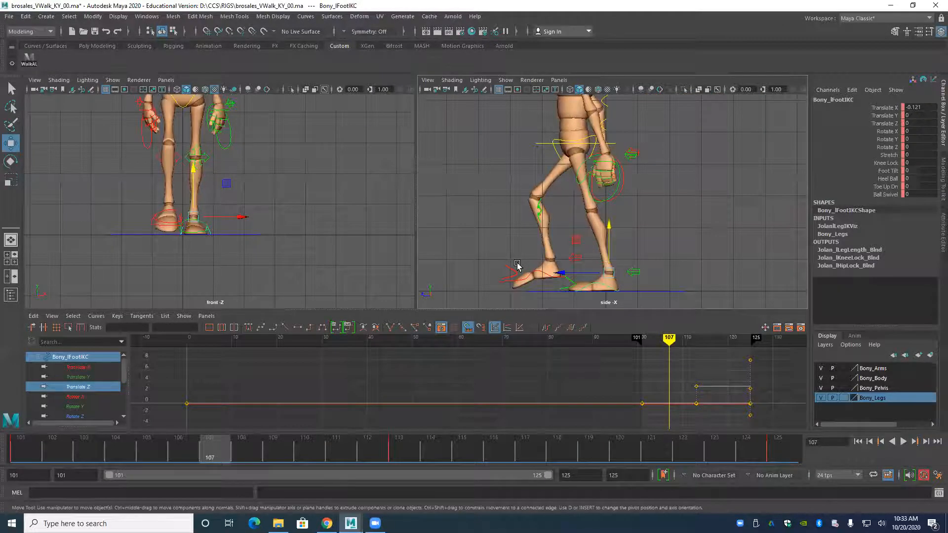
key(r)
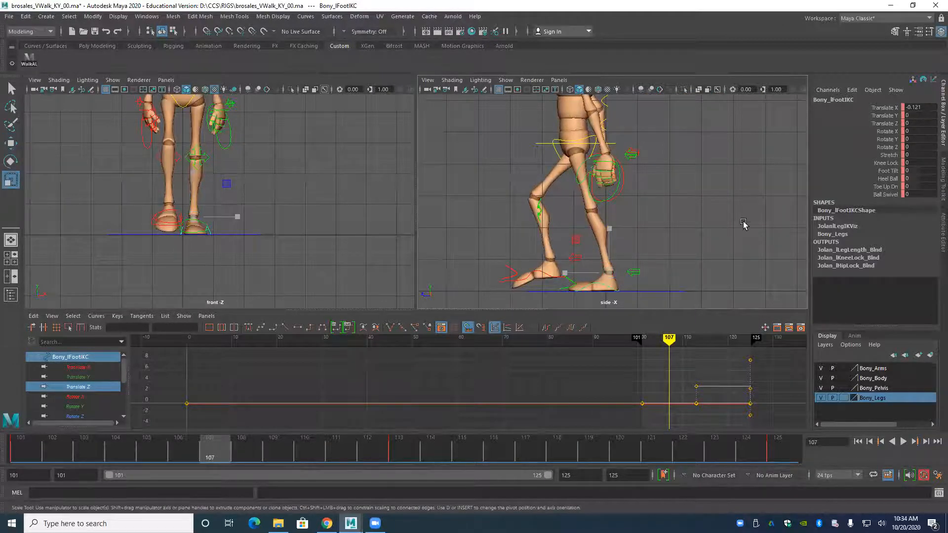
click(881, 191)
mouse_move(778, 191)
middle_down()
mouse_move(751, 191)
mouse_move(780, 183)
middle_up()
key(ctrl+z)
Lift the left heel by setting the left foot's Heel Ball to 2.2 and key it at frame 107.
click(868, 180)
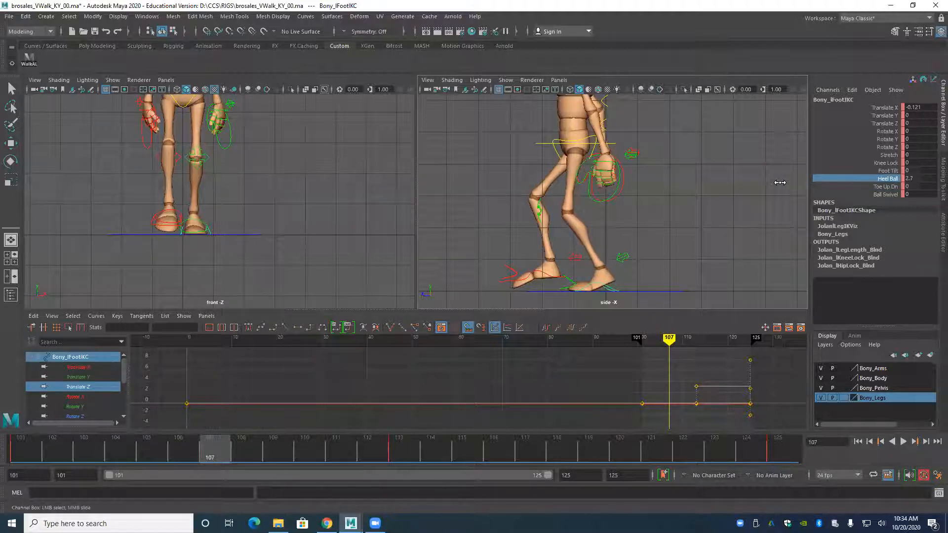
middle_drag(780, 183, 778, 183)
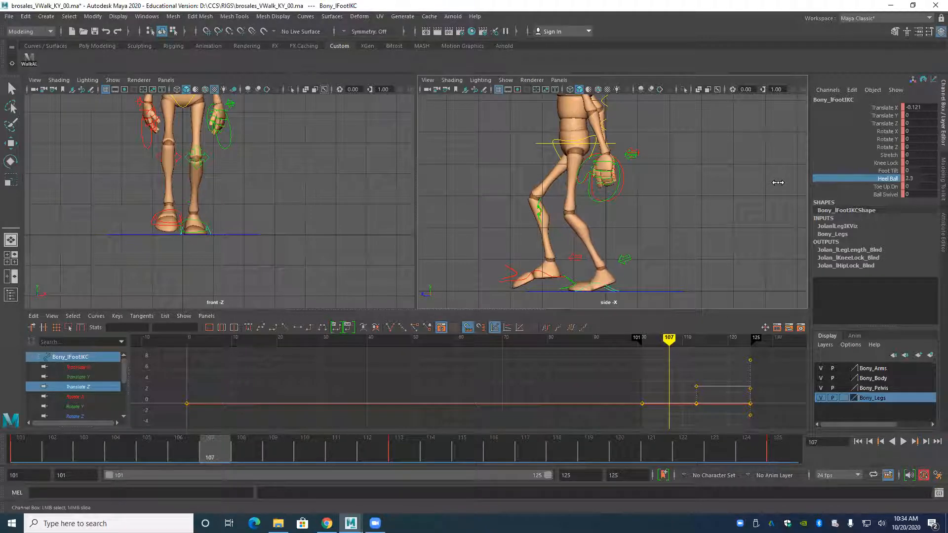
key(s)
alt+middle_drag(368, 160, 351, 221)
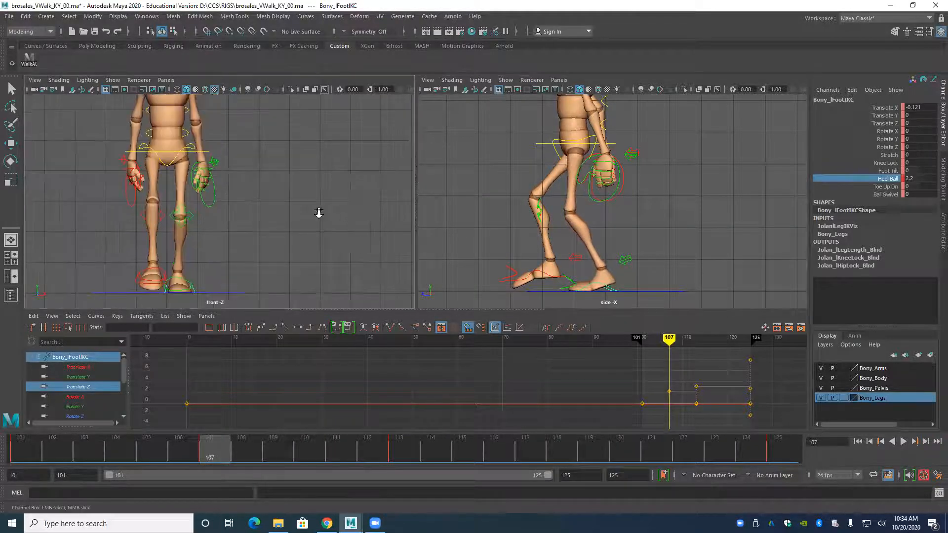
Compare the frame 107 pose with the neighbouring key poses, with the full body framed in the front and side views.
alt+right_drag(315, 209, 269, 215)
alt+middle_drag(280, 203, 285, 209)
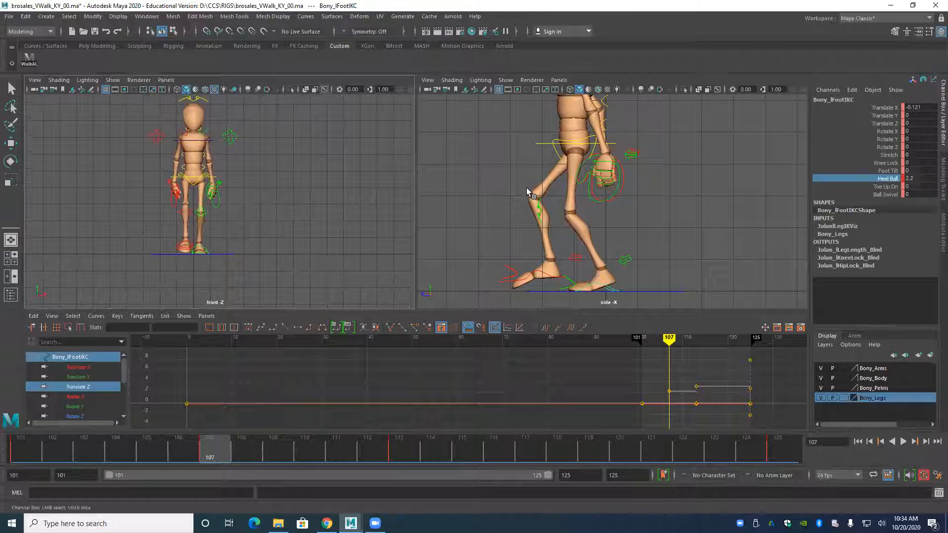
key(comma)
key(period)
key(period)
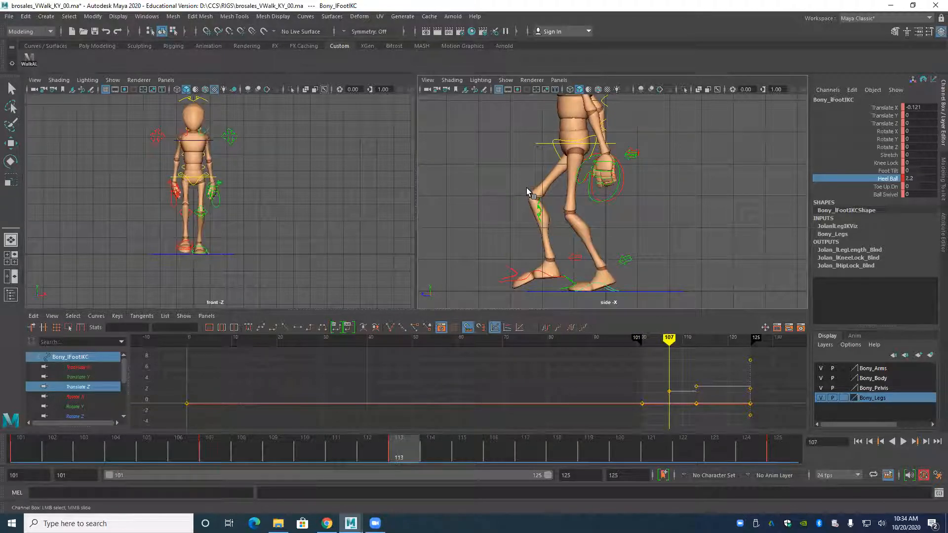
key(period)
key(comma)
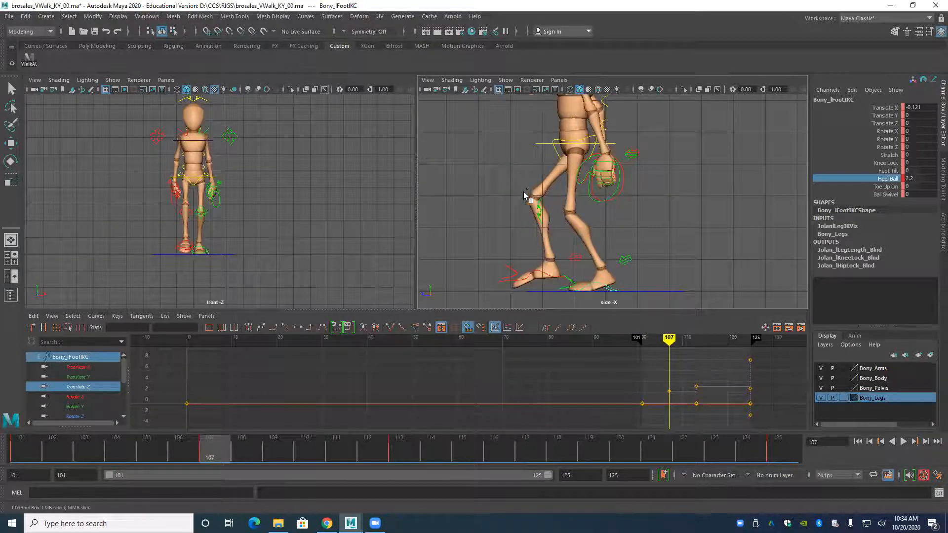
key(period)
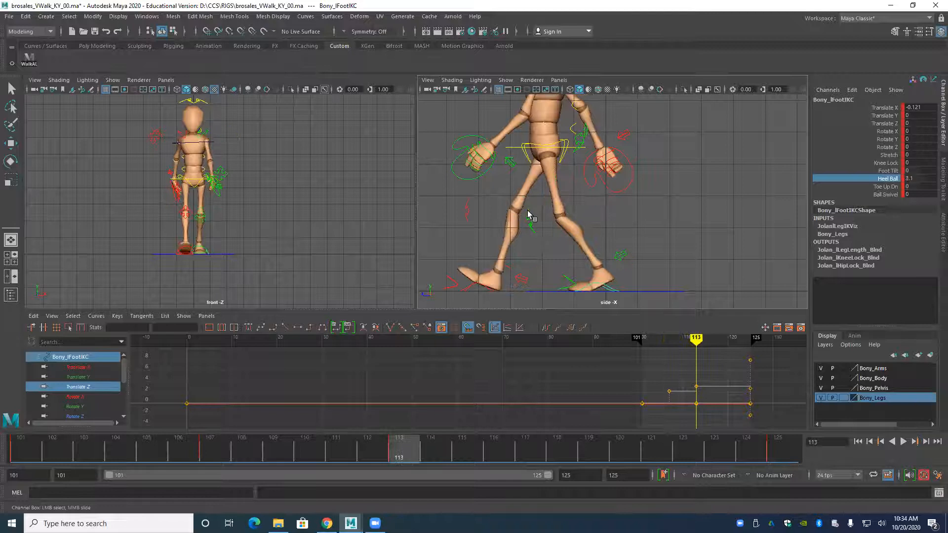
key(comma)
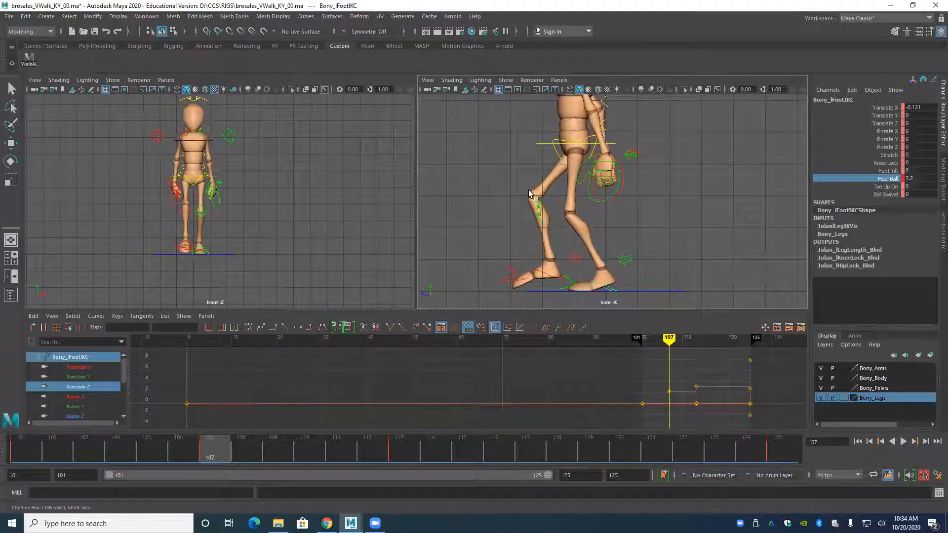
key(a)
scroll(536, 216, up, 1)
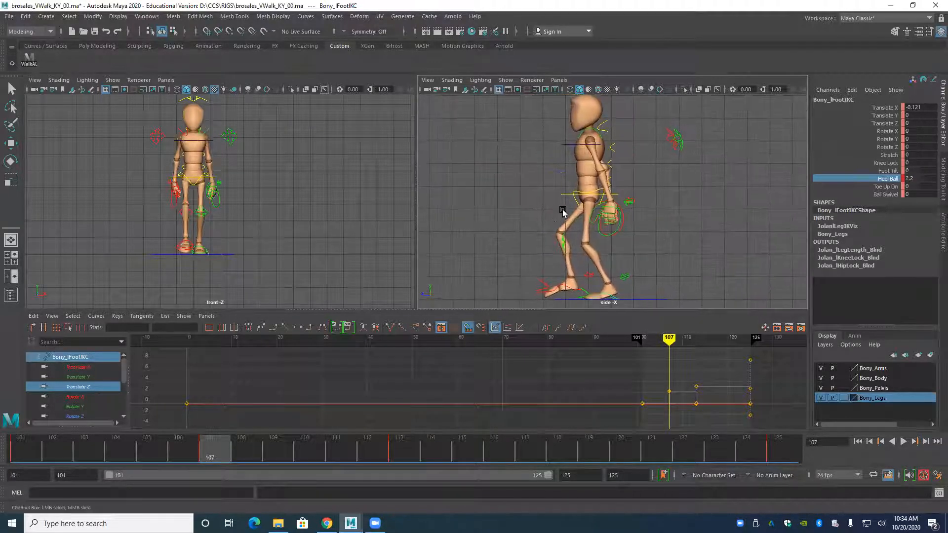
Raise the root control to Translate Y -0.016, key it at frame 107 and compare it with the adjacent pose.
click(564, 198)
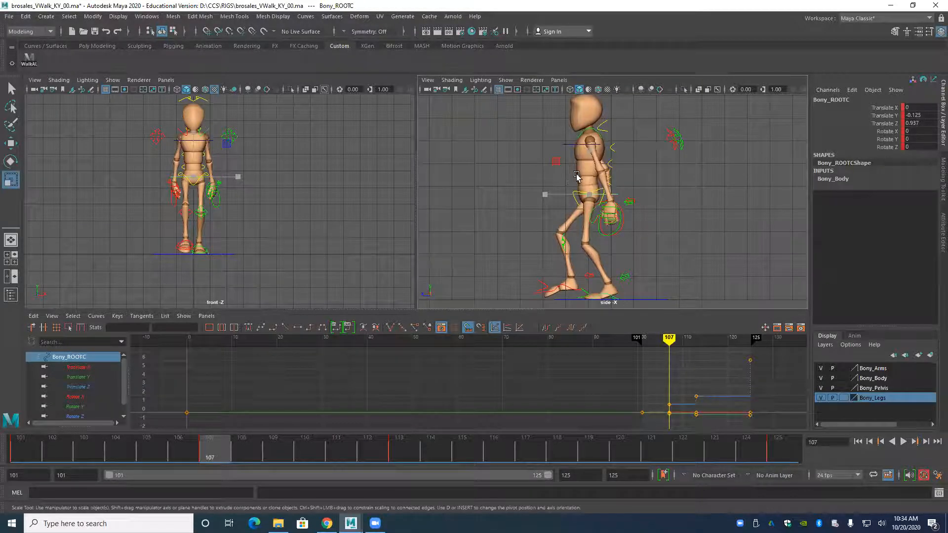
key(w)
drag(590, 145, 587, 147)
key(s)
key(comma)
key(period)
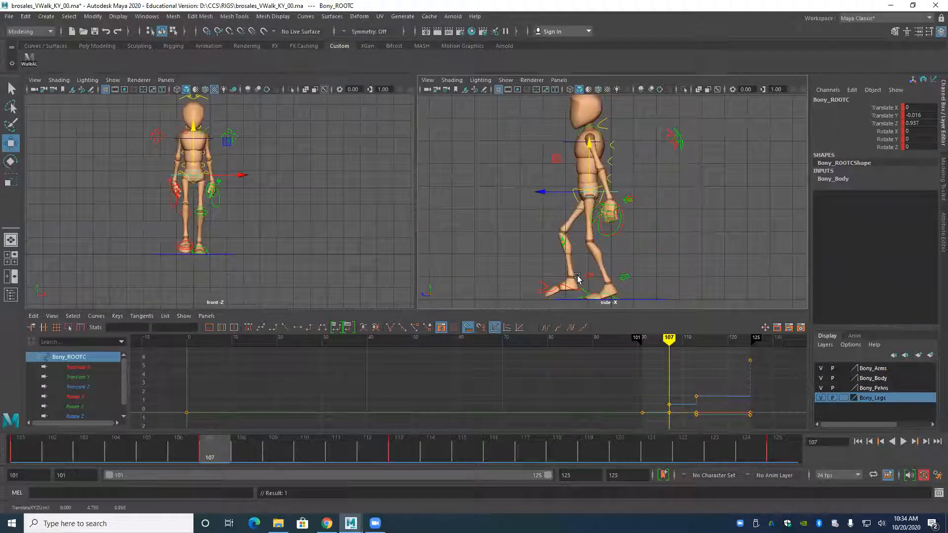
key(comma)
key(period)
Key the main hip's Rotate Y at 2.77 on frame 107 using linear tangents, and return the curve's keys to stepped tangents.
scroll(181, 223, up, 10)
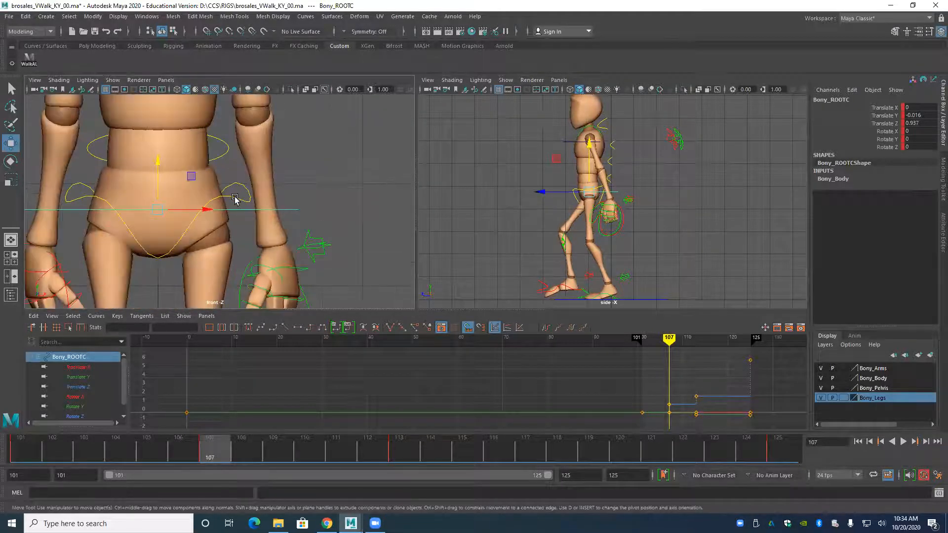
click(235, 197)
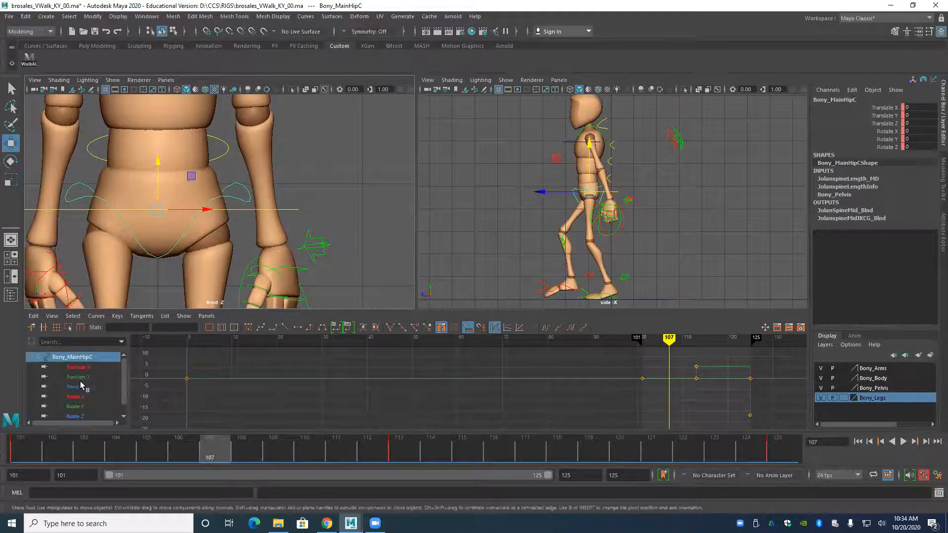
scroll(100, 389, down, 1)
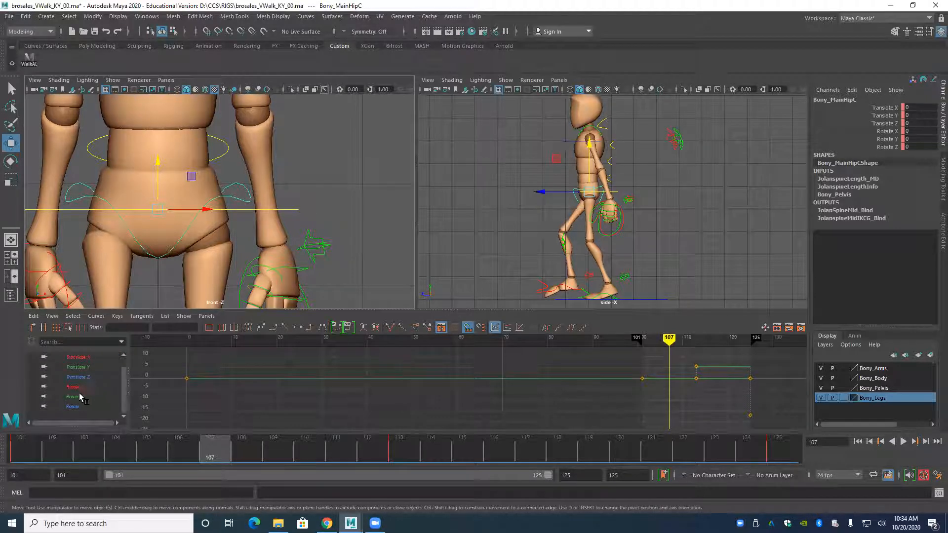
click(79, 396)
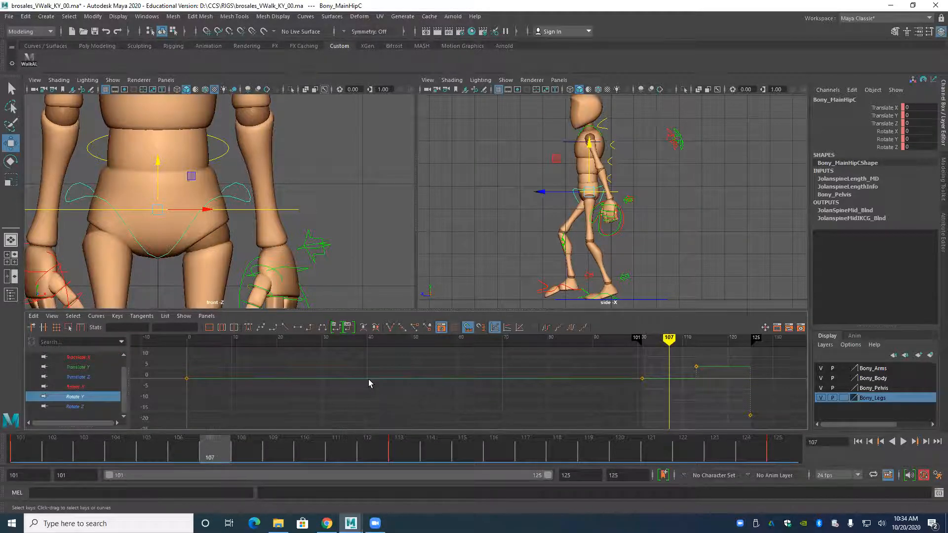
drag(658, 384, 652, 383)
click(285, 328)
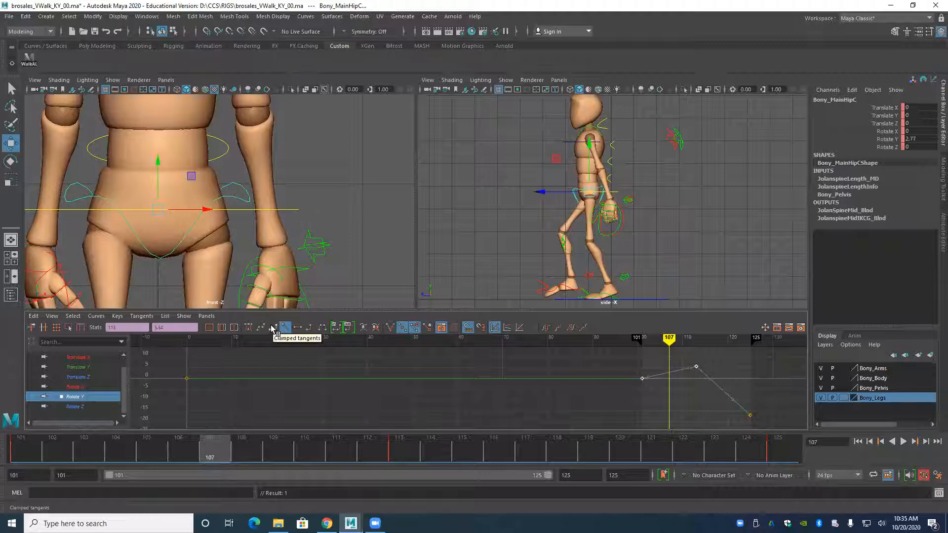
click(272, 328)
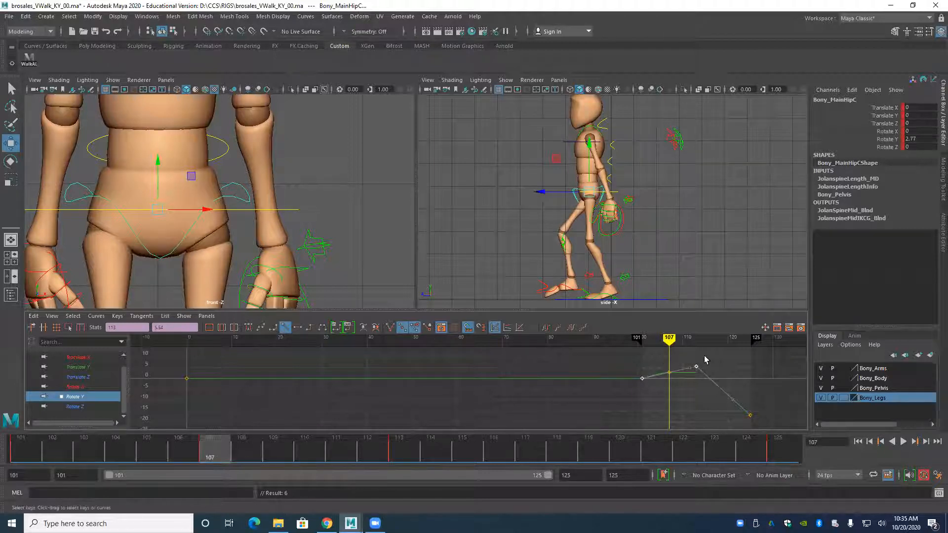
drag(753, 365, 637, 421)
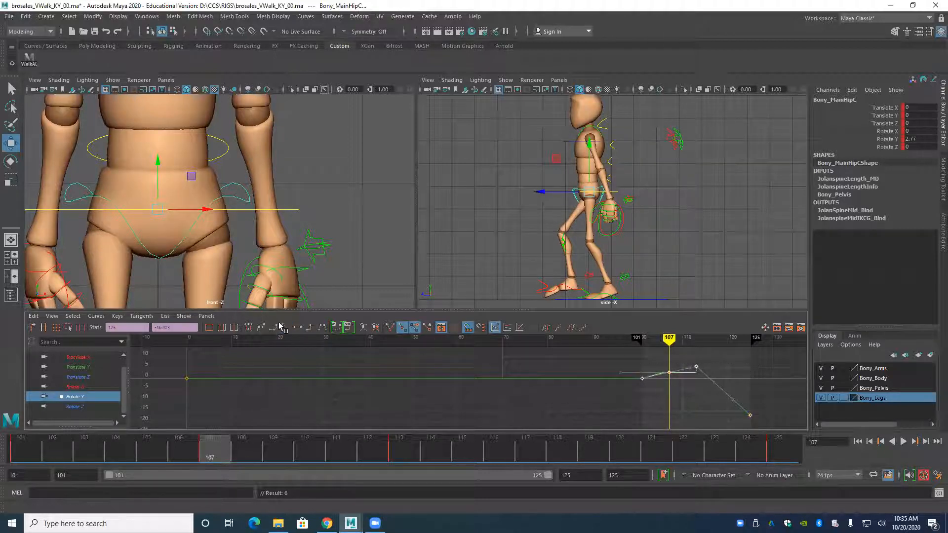
click(309, 328)
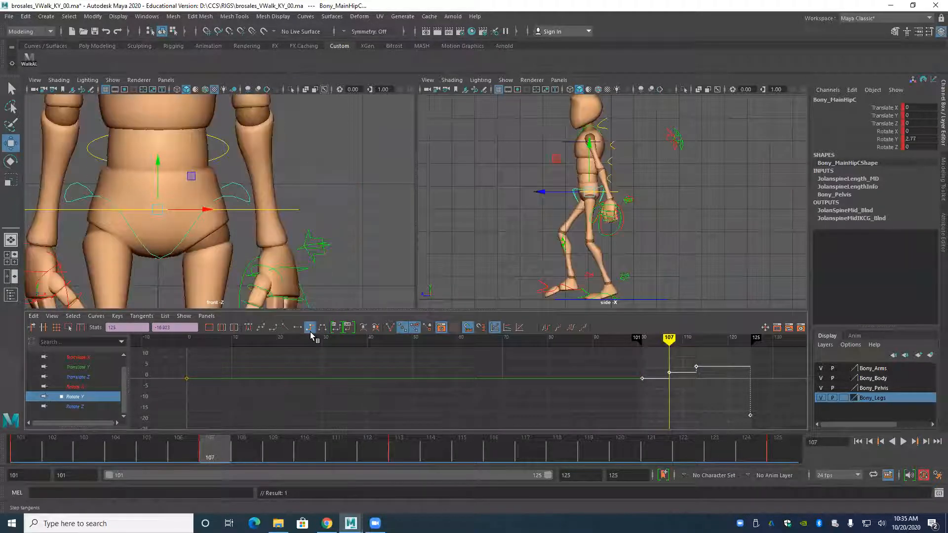
Move the left wrist control forward in the side view at frame 107.
scroll(130, 205, down, 5)
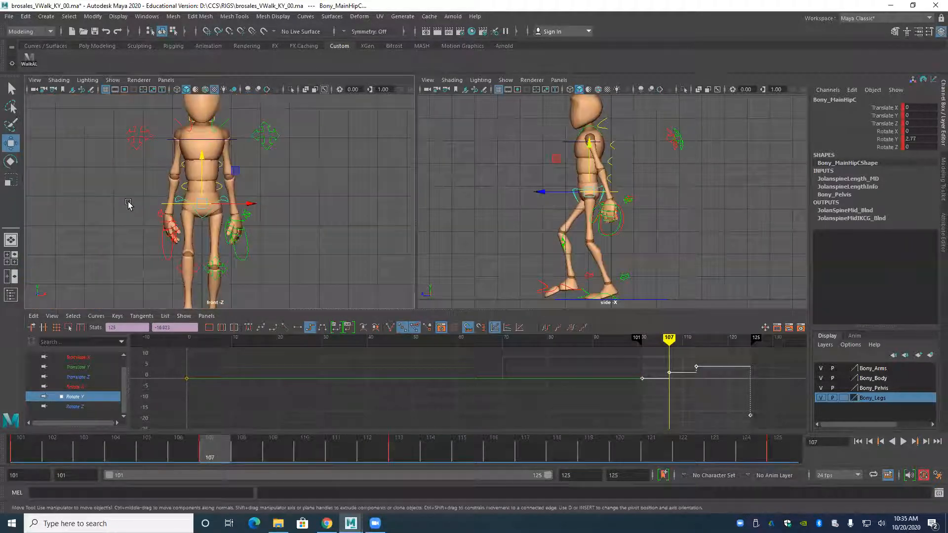
click(244, 265)
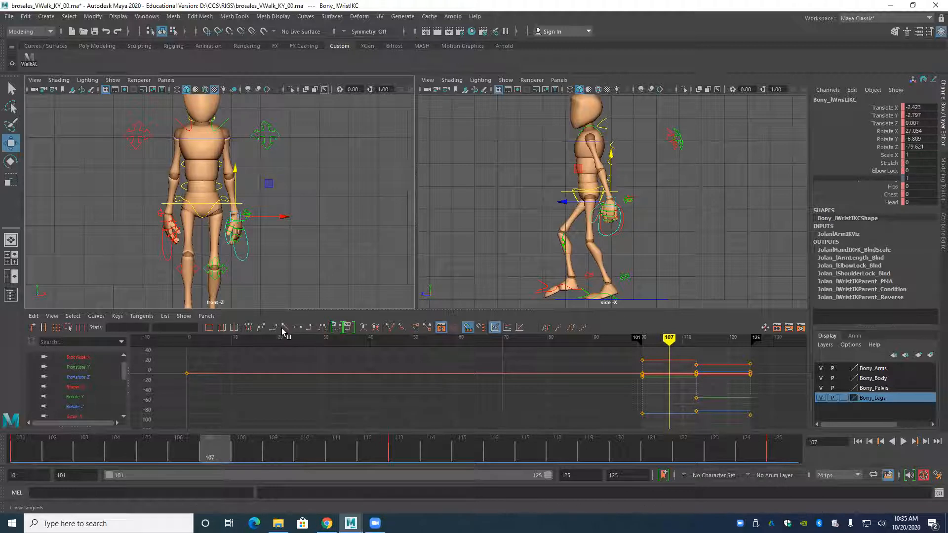
alt+drag(234, 247, 210, 251)
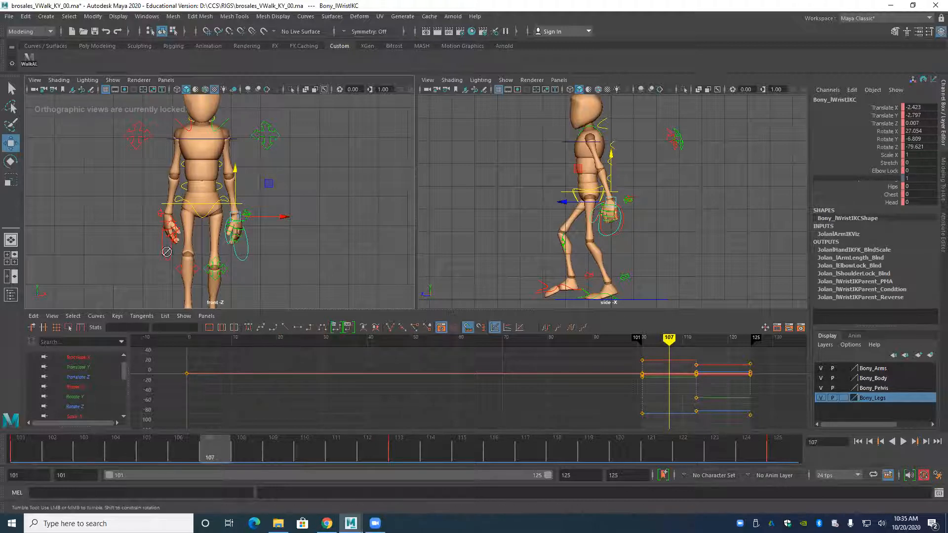
alt+middle_drag(262, 234, 248, 234)
alt+right_drag(245, 232, 321, 224)
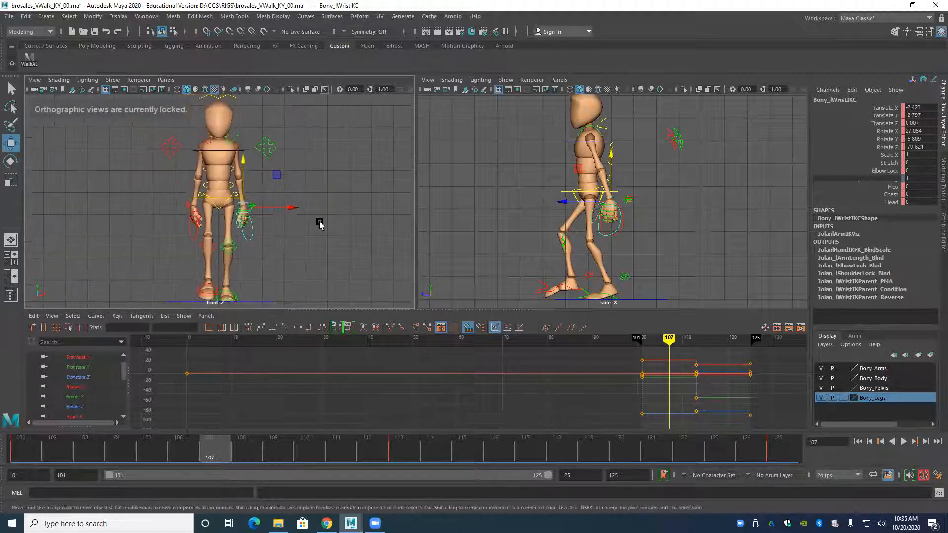
drag(561, 203, 536, 206)
Move the right wrist to Translate Y 2.794 and Translate Z -1.044, key it at frame 107 and compare it with the previous pose.
drag(190, 236, 189, 253)
drag(561, 203, 538, 209)
drag(193, 165, 194, 160)
key(s)
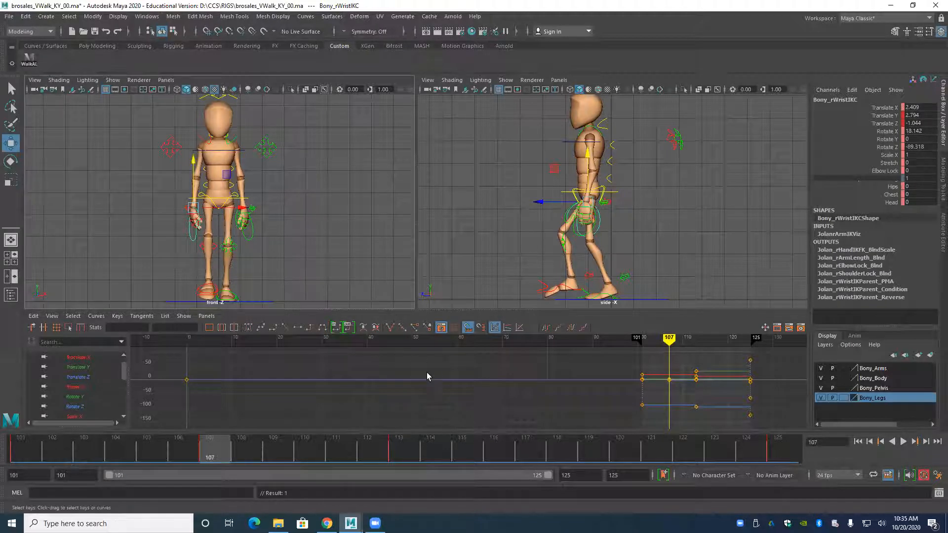
key(comma)
key(period)
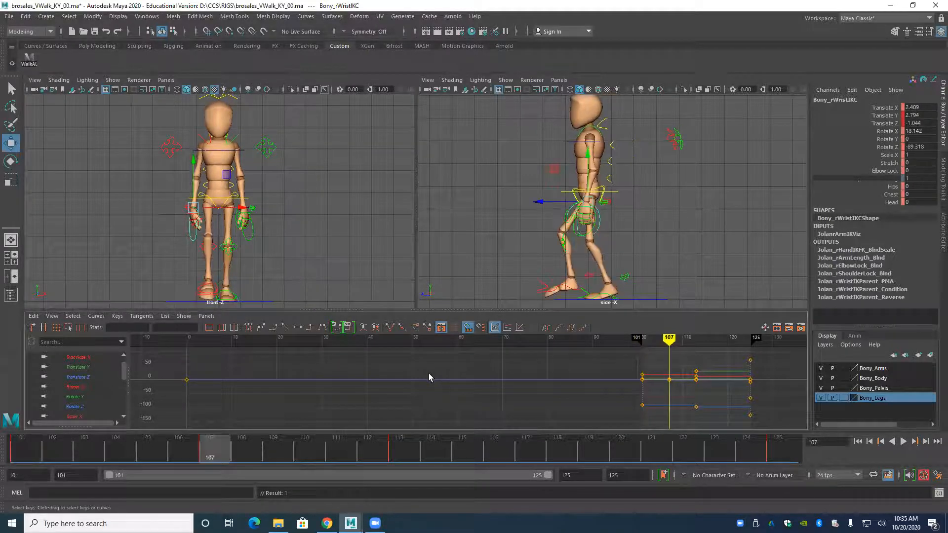
key(comma)
key(period)
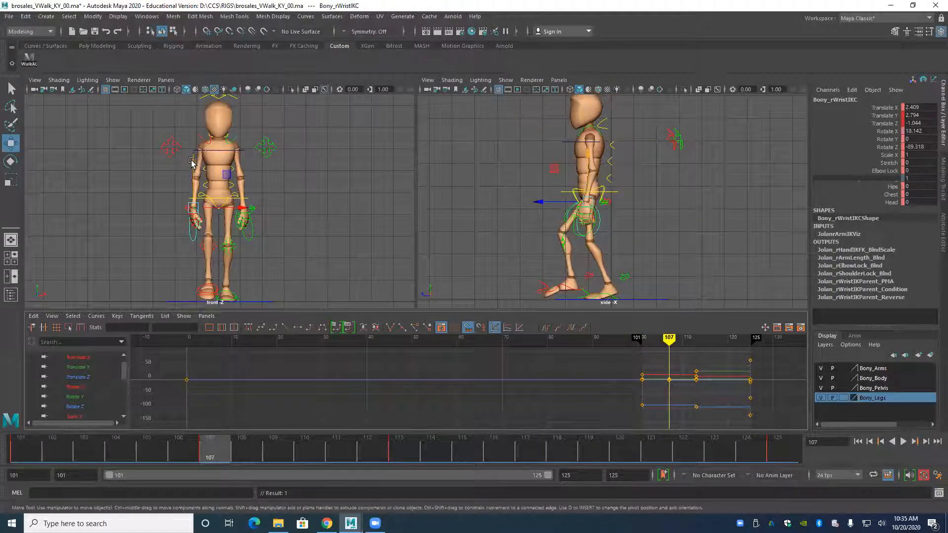
Raise the right wrist slightly to Translate Y 2.726 at frame 107 and check the arm against the neighbouring key poses.
drag(191, 161, 191, 158)
key(comma)
key(period)
key(period)
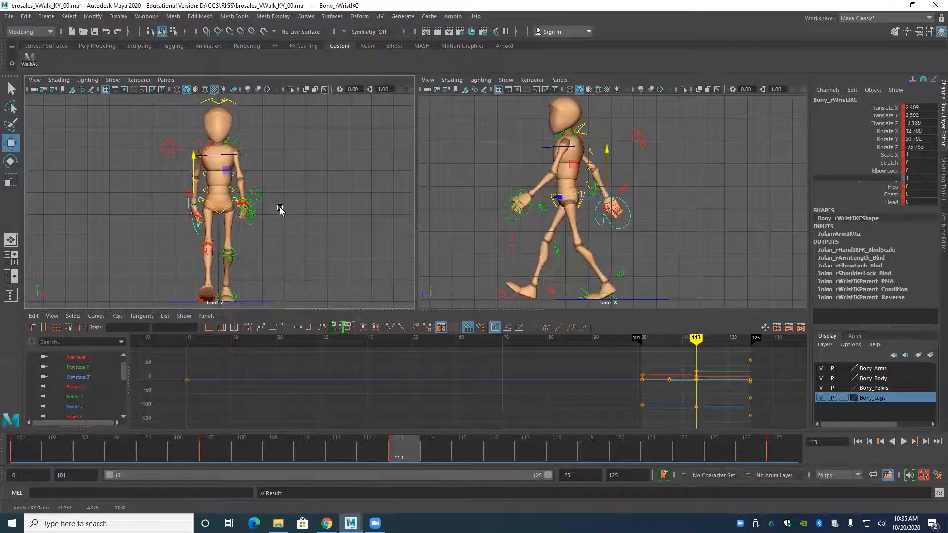
key(comma)
key(comma)
key(period)
key(period)
key(comma)
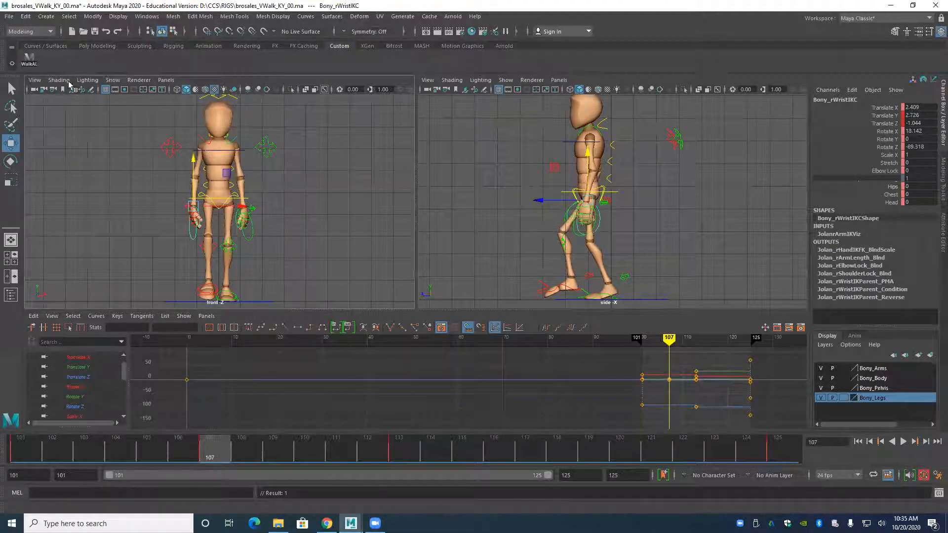
Key all of the character's controls at frame 107 and undo the last keyframe edit.
click(35, 64)
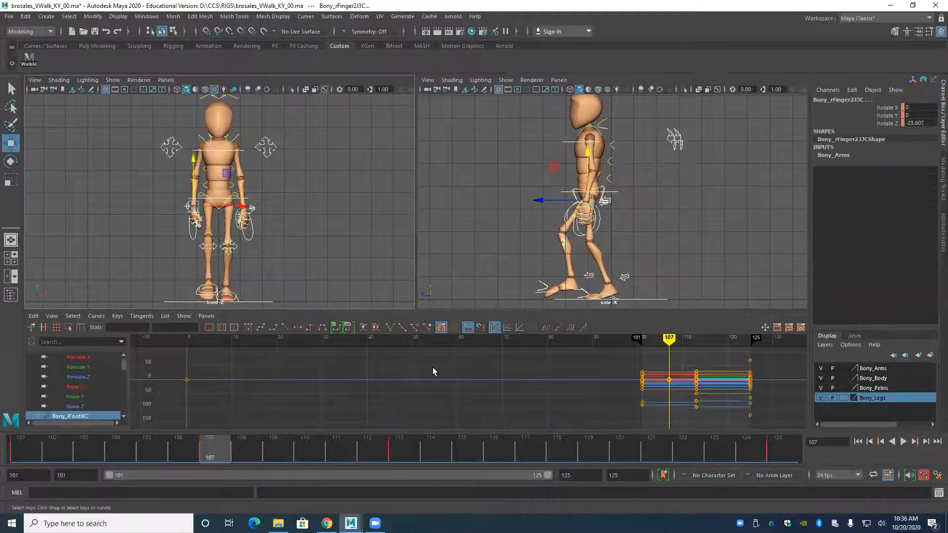
key(s)
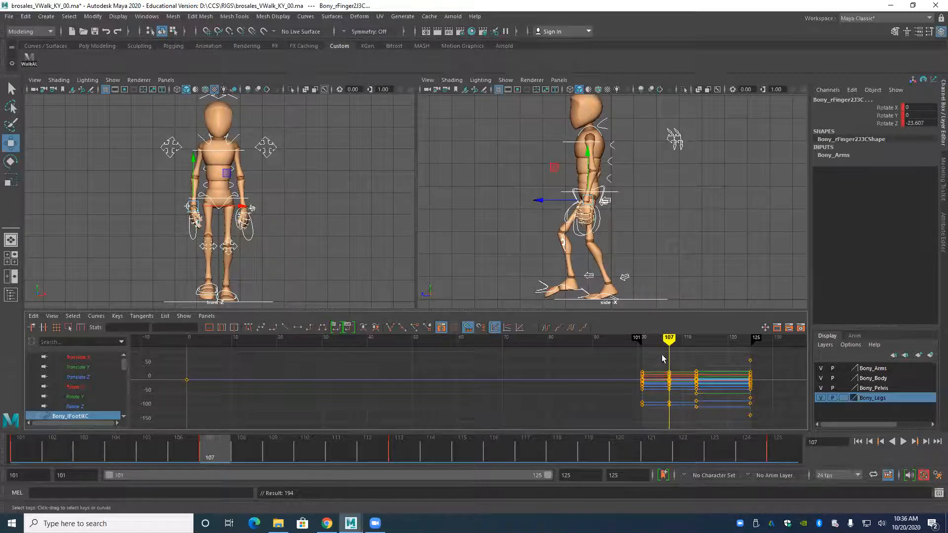
drag(677, 417, 678, 418)
middle_drag(678, 418, 654, 415)
key(ctrl+z)
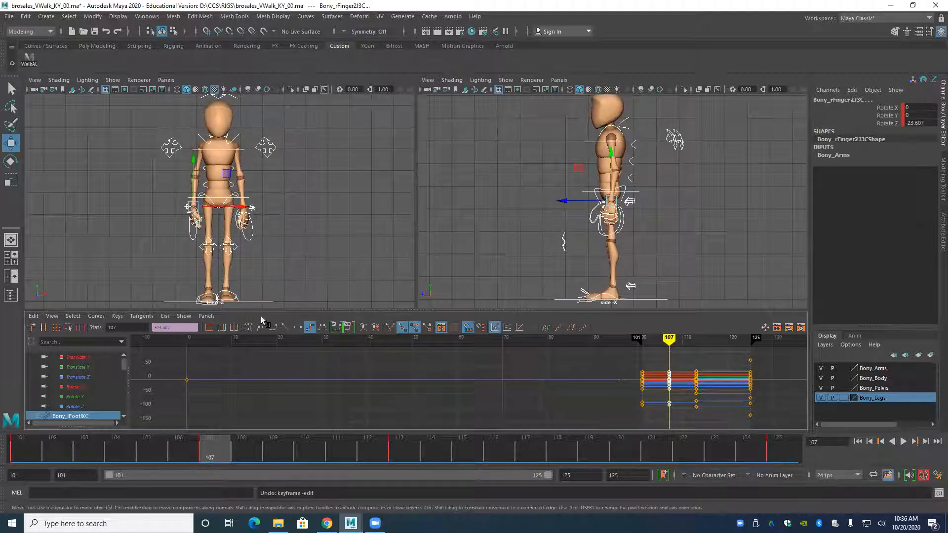
Delete the head's Rotate Y key at frame 107 and make its keys at frames 101 and 113 linear.
scroll(168, 168, up, 4)
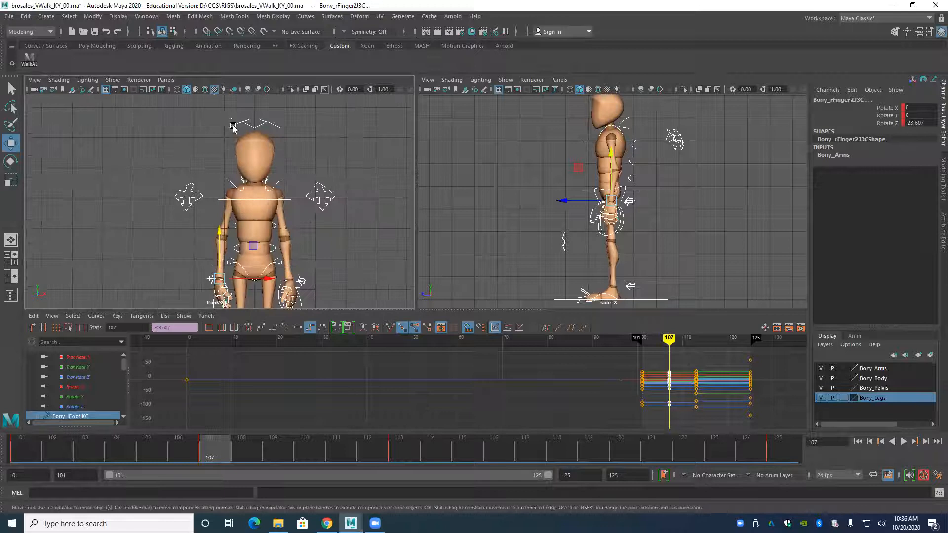
click(232, 126)
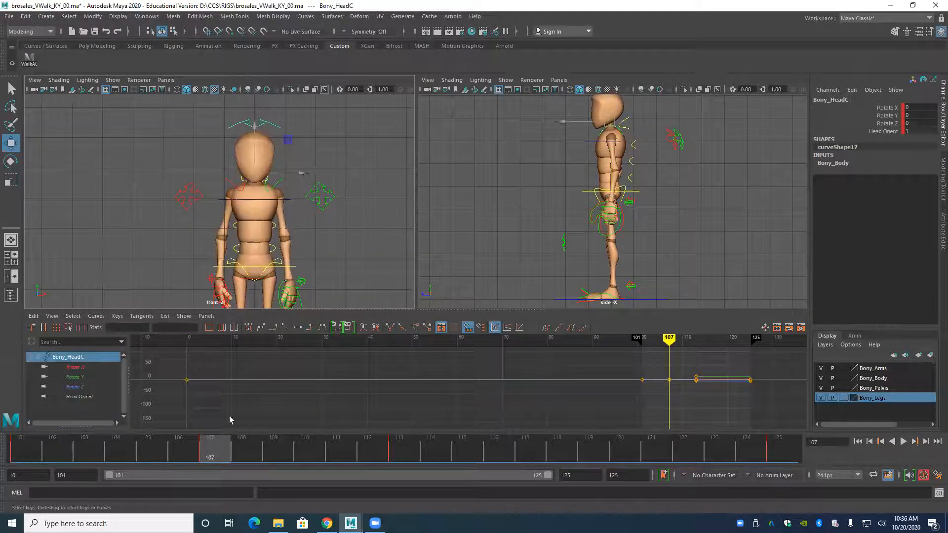
click(76, 378)
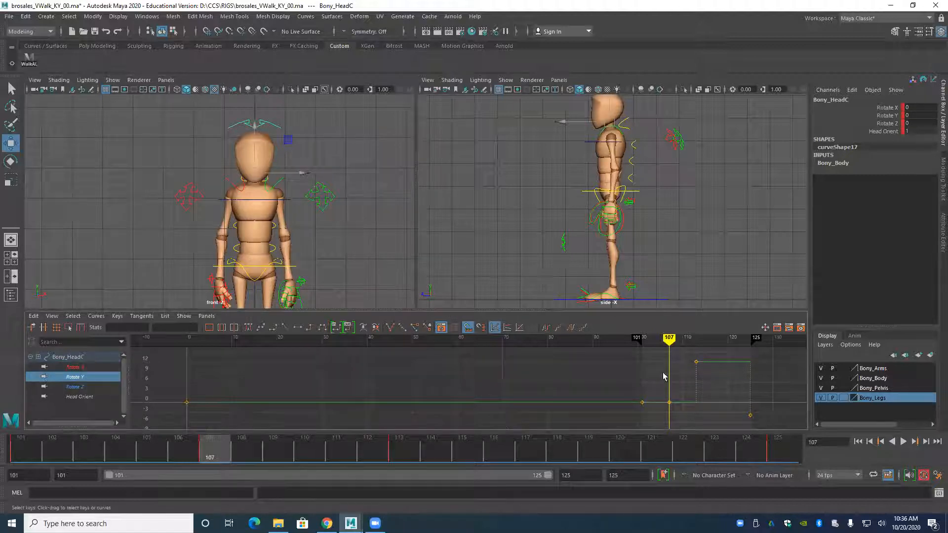
drag(672, 417, 713, 400)
key(Delete)
drag(624, 359, 705, 414)
click(285, 329)
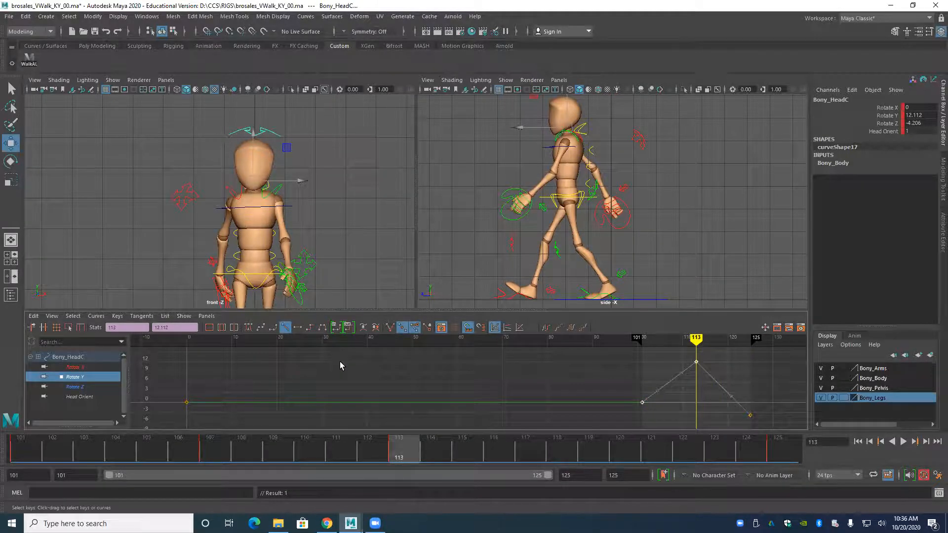
Key the head's Rotate Y at 6.056 on frame 107 and return the curve's keys to stepped tangents.
key(alt+comma)
key(alt+comma)
key(alt+comma)
key(alt+comma)
key(alt+comma)
key(alt+comma)
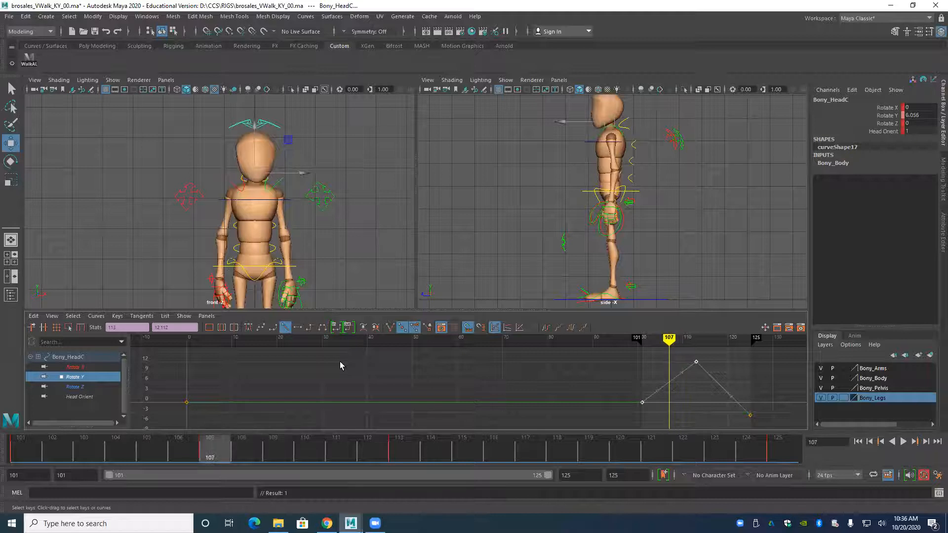
drag(621, 352, 759, 423)
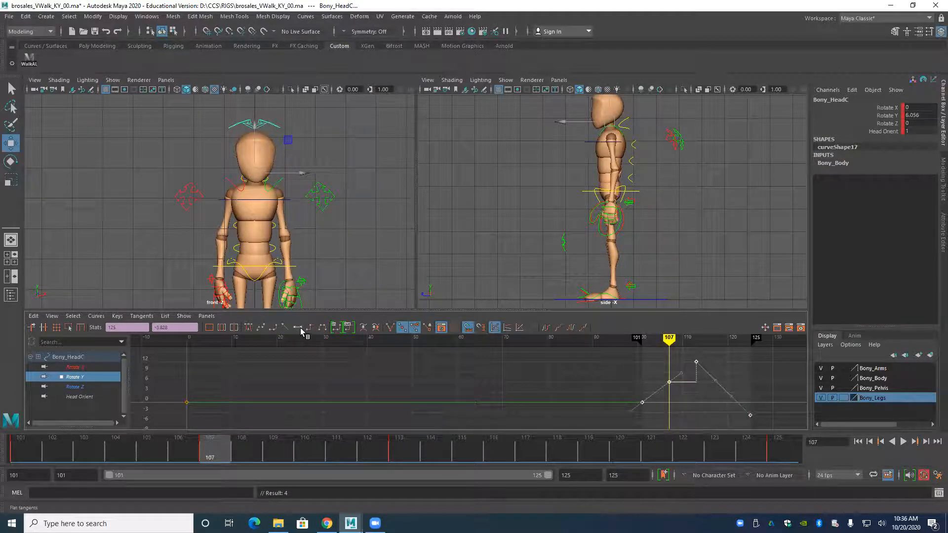
click(309, 328)
Step back and forth between frame 107 and its neighbouring key poses to examine the head turn.
key(alt+comma)
key(alt+comma)
key(alt+period)
key(alt+period)
key(alt+period)
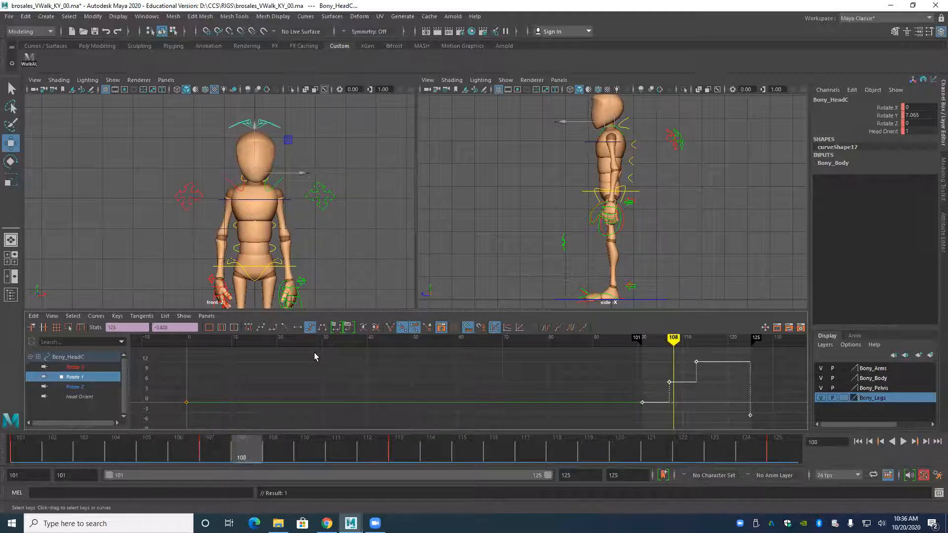
key(comma)
key(comma)
key(period)
key(period)
key(comma)
key(comma)
key(period)
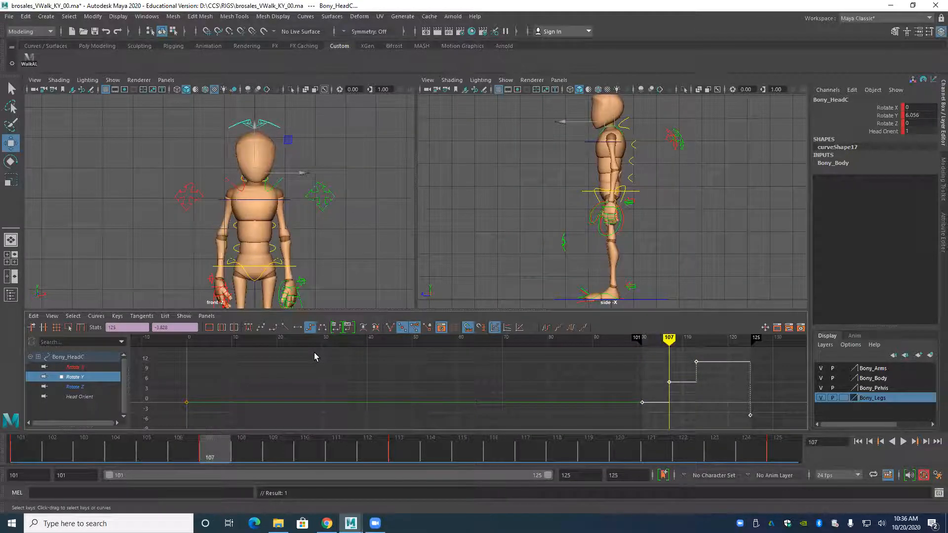
key(comma)
key(period)
key(period)
key(comma)
key(comma)
key(period)
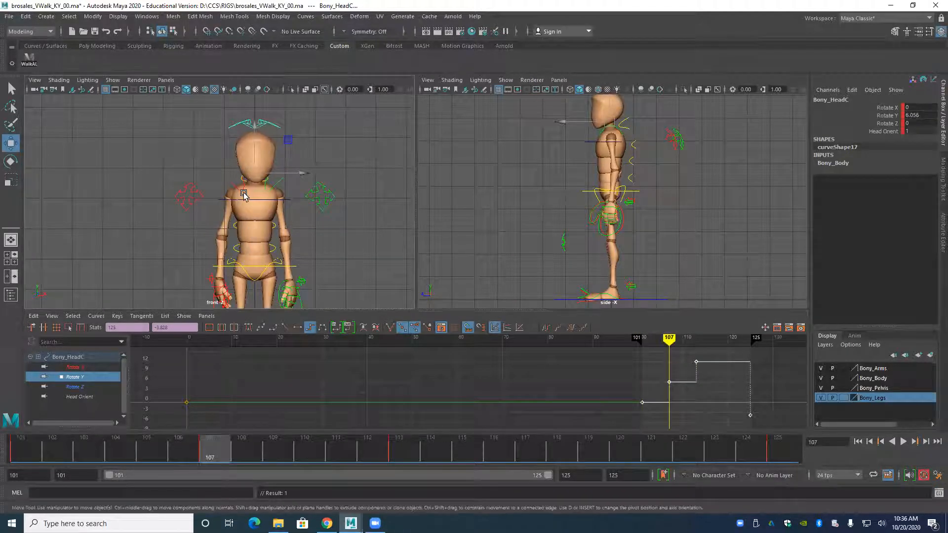
key(comma)
key(period)
Compare frame 107 with its neighbouring key poses, rotate the head to Rotate Y 1.306 at frame 107, and key it.
key(comma)
key(period)
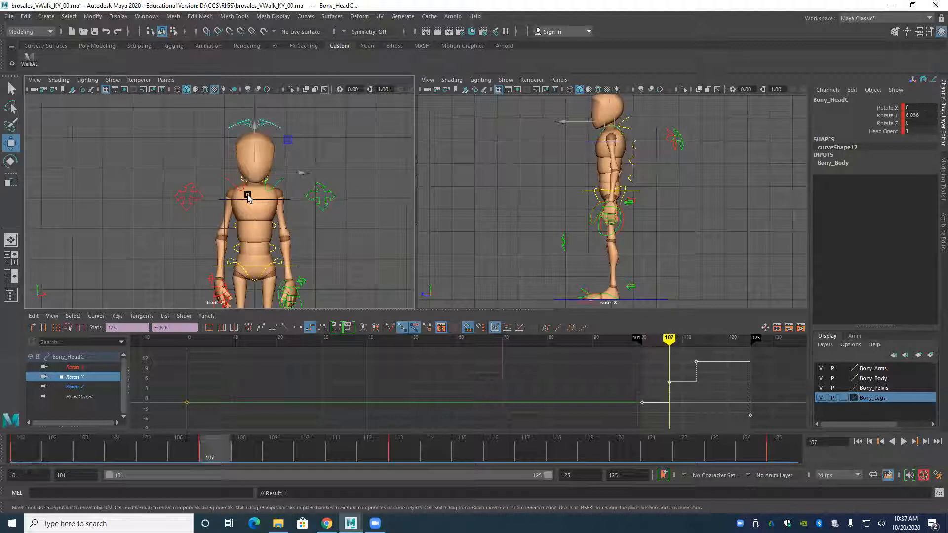
key(comma)
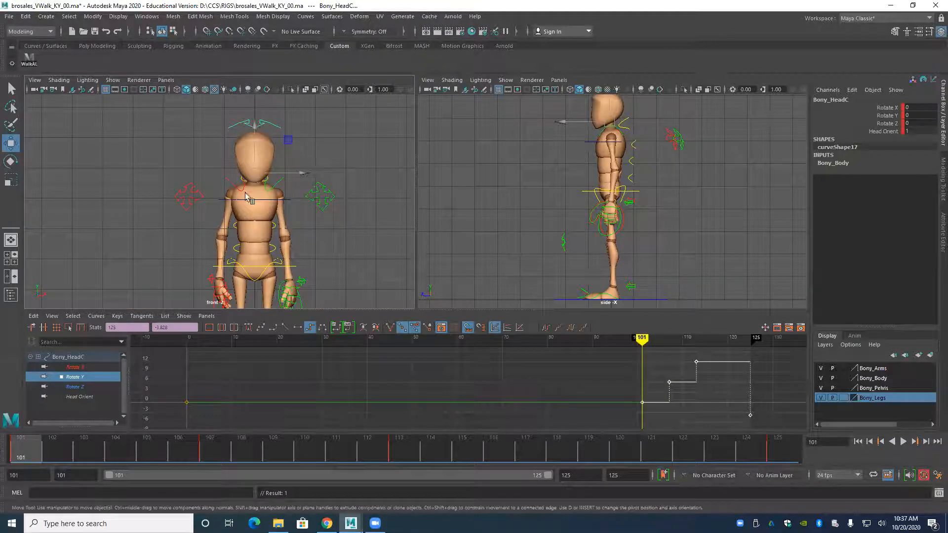
key(period)
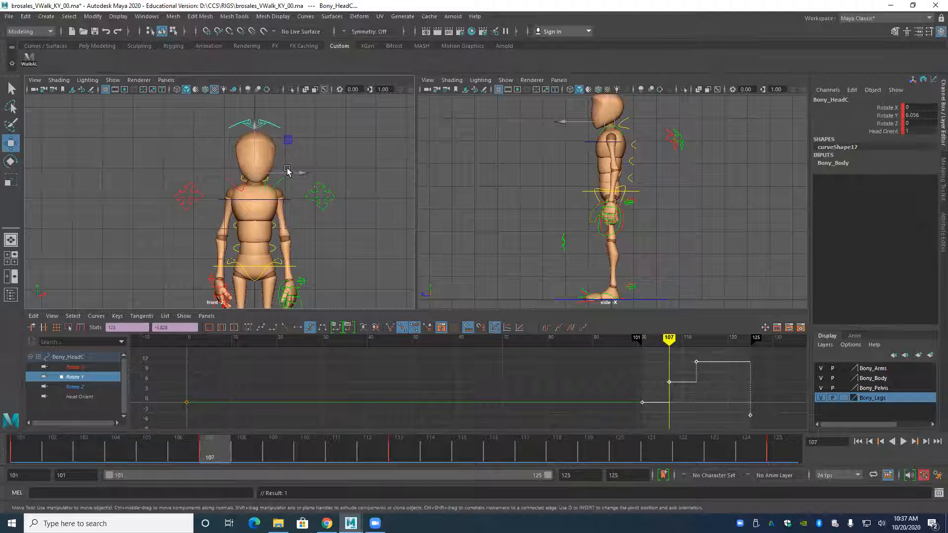
key(period)
key(comma)
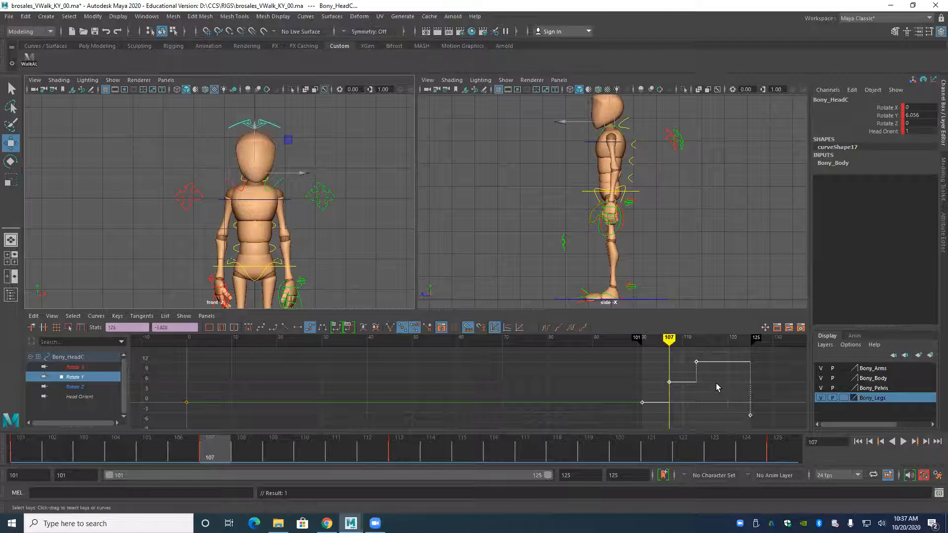
key(e)
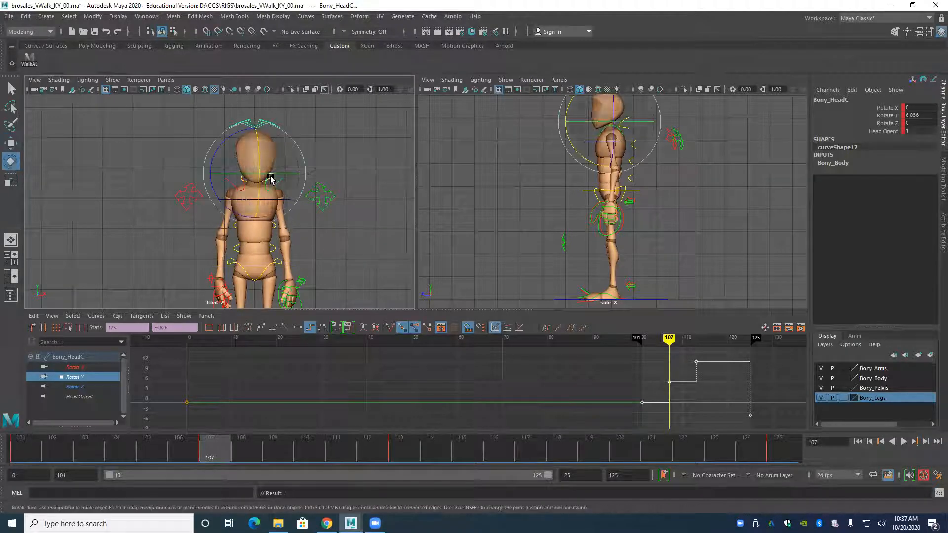
drag(272, 178, 267, 175)
key(s)
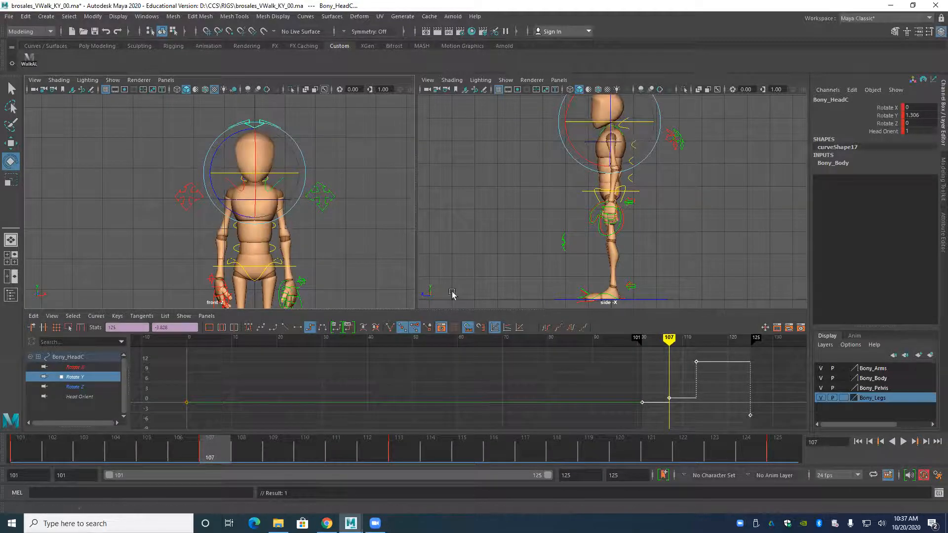
Inspect the Rotate Y curve of the upper spine control around frame 107.
alt+middle_drag(189, 217, 189, 248)
alt+right_drag(190, 248, 212, 264)
click(222, 257)
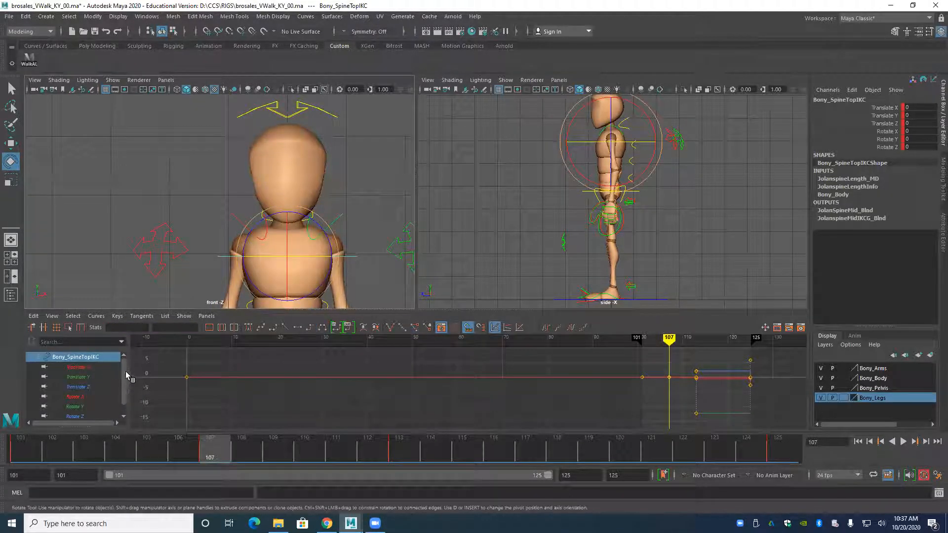
scroll(85, 390, down, 1)
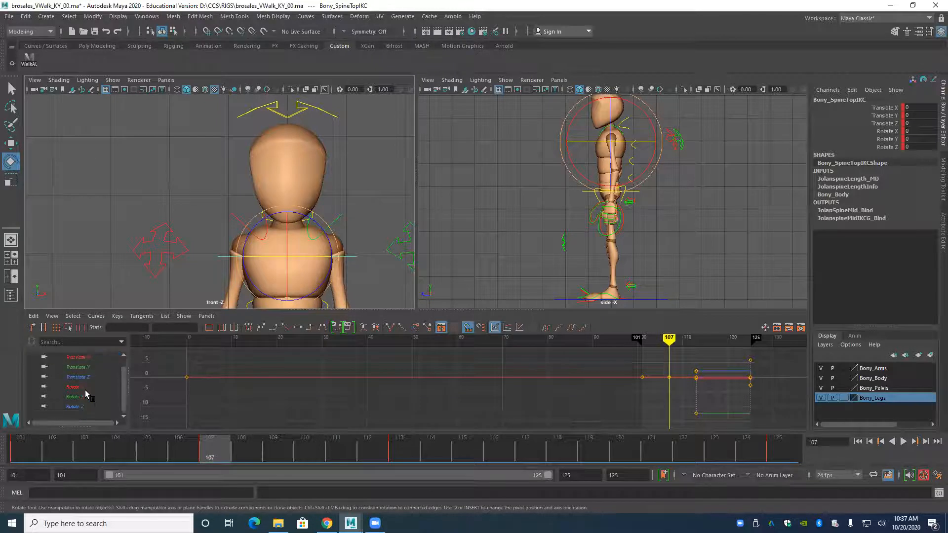
click(77, 397)
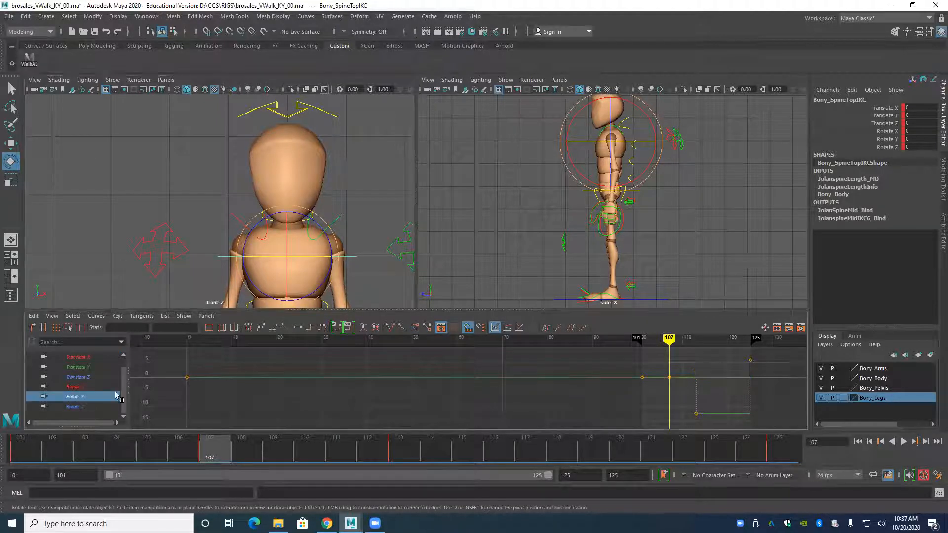
alt+right_drag(593, 362, 529, 384)
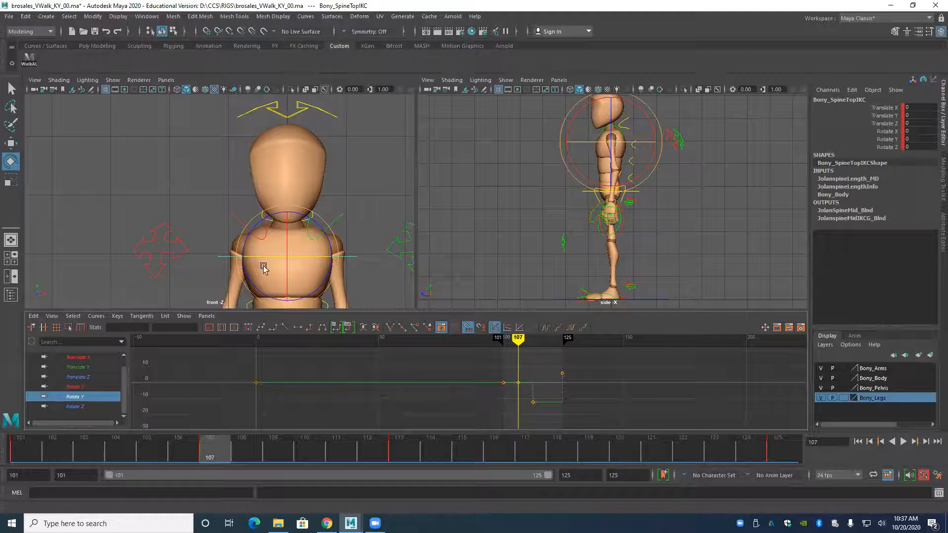
alt+middle_drag(262, 265, 262, 182)
alt+right_drag(313, 233, 253, 222)
alt+middle_drag(254, 221, 268, 244)
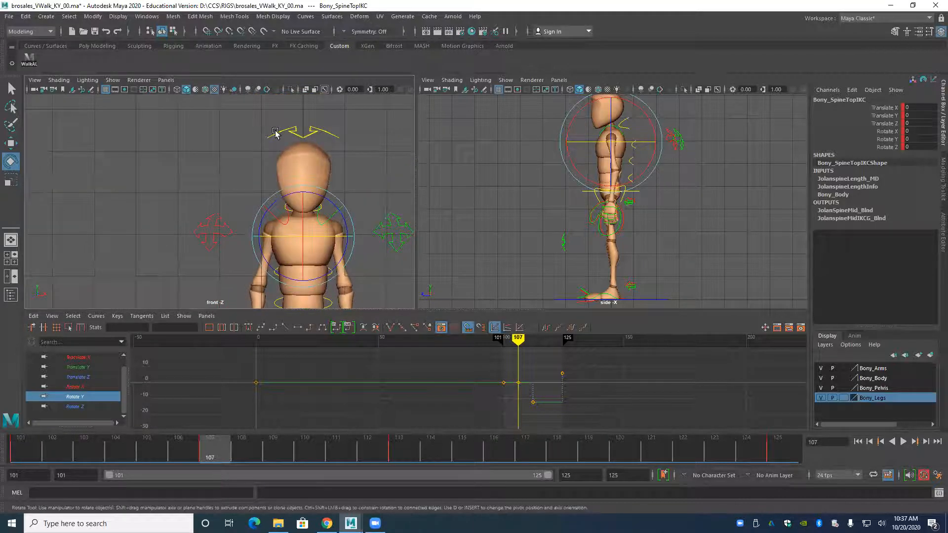
click(277, 136)
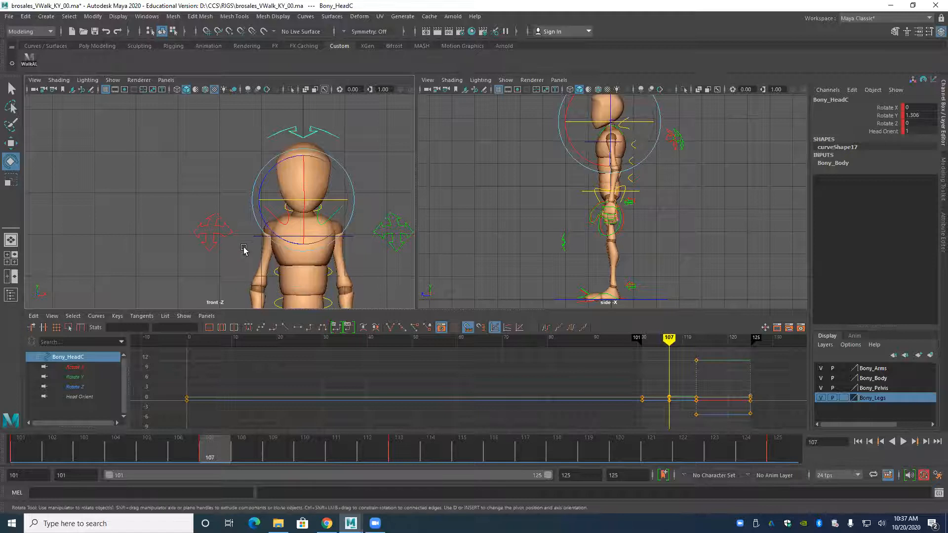
Replace the upper spine's Rotate Y key at frame 107 with the linear in-between value -6.139 and restore stepped tangents on its keys.
click(256, 241)
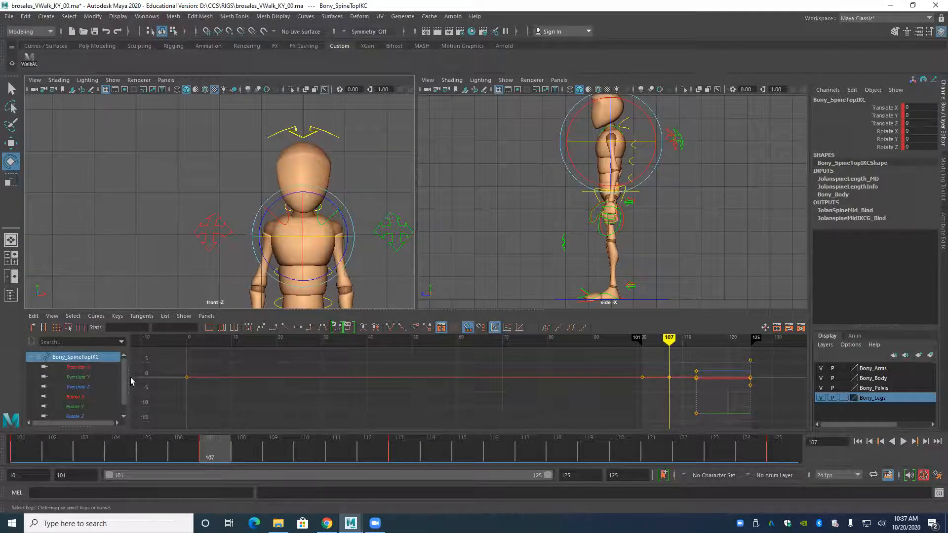
scroll(78, 403, down, 1)
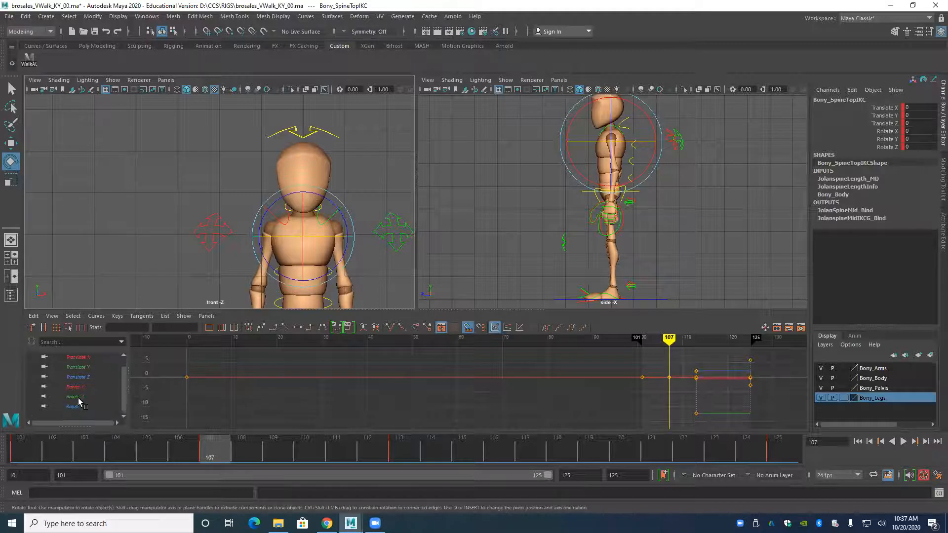
click(75, 396)
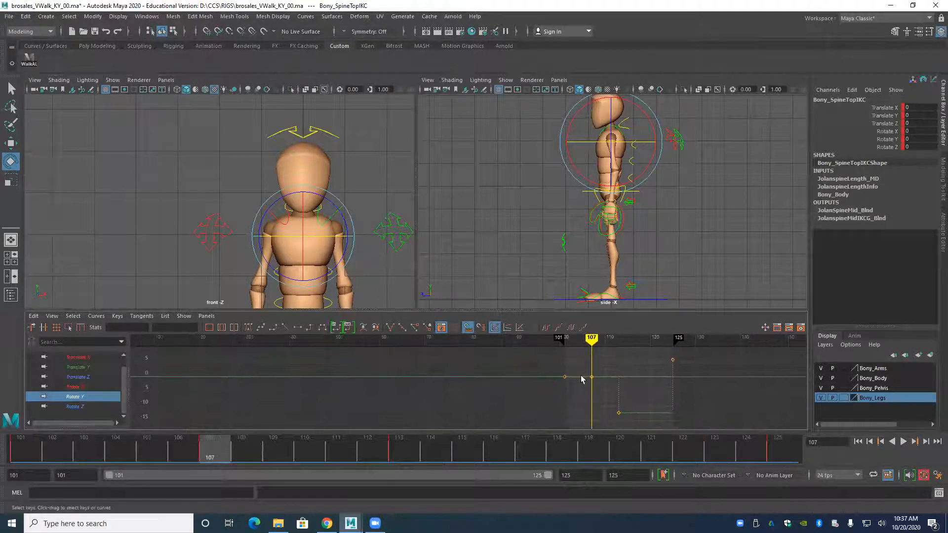
drag(538, 358, 642, 419)
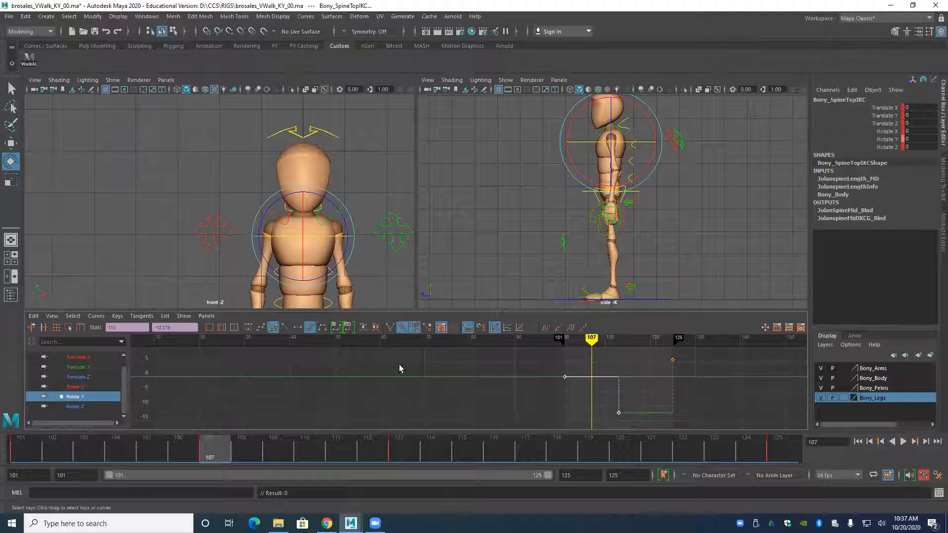
click(285, 328)
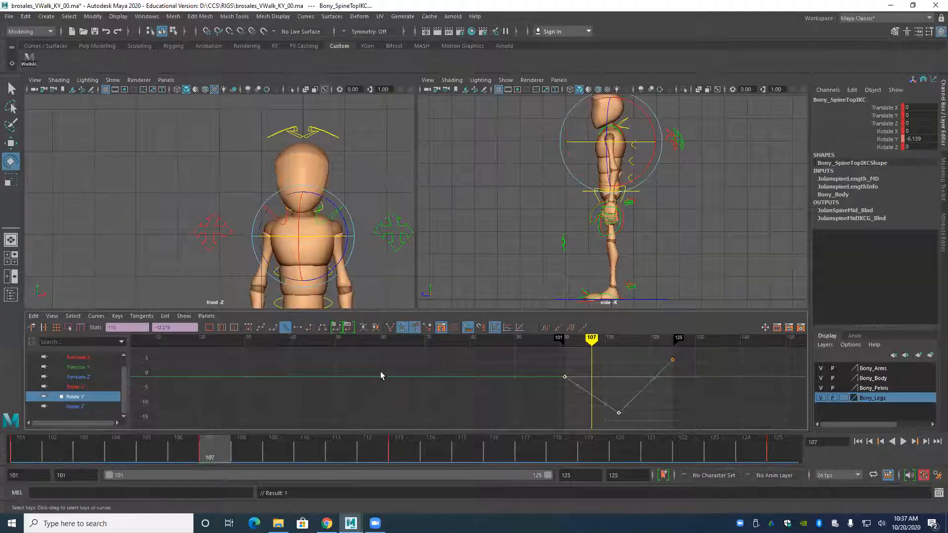
drag(539, 355, 692, 413)
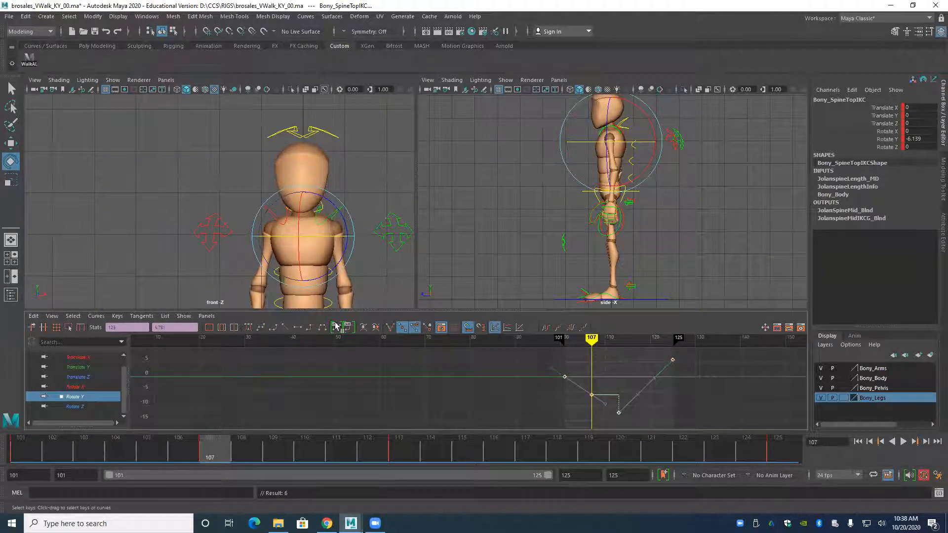
click(306, 329)
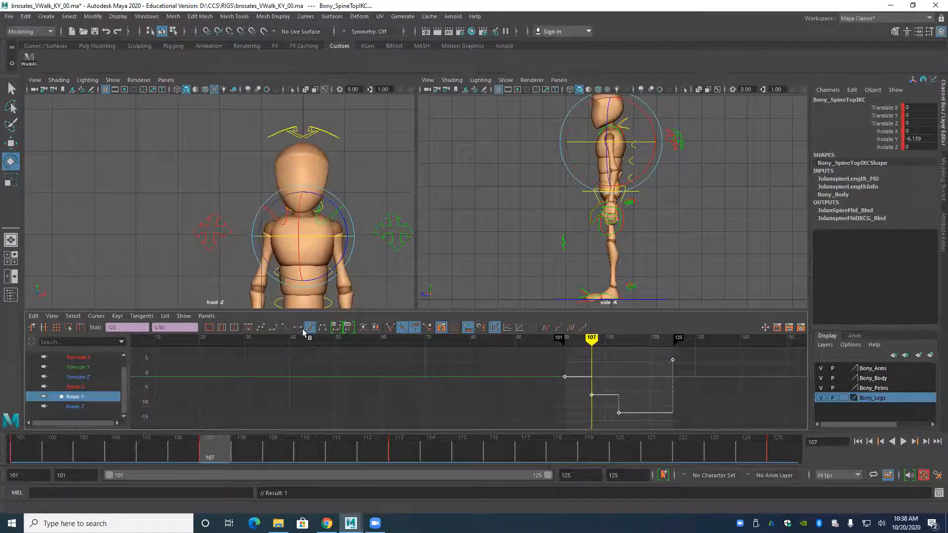
Replace the head's Rotate Y key at frame 107 with the linear in-between value 6.056 and restore stepped tangents on its keys.
click(271, 132)
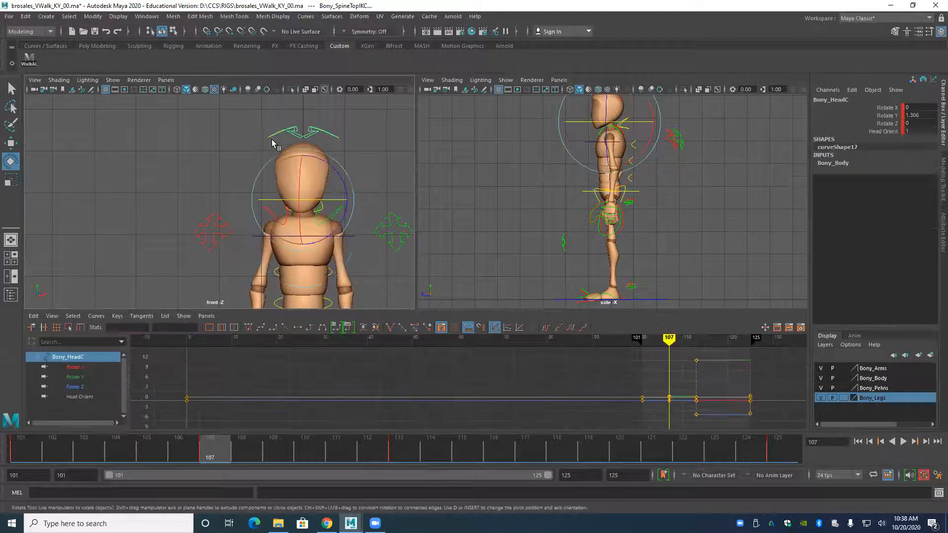
click(75, 377)
drag(672, 396, 626, 415)
key(Delete)
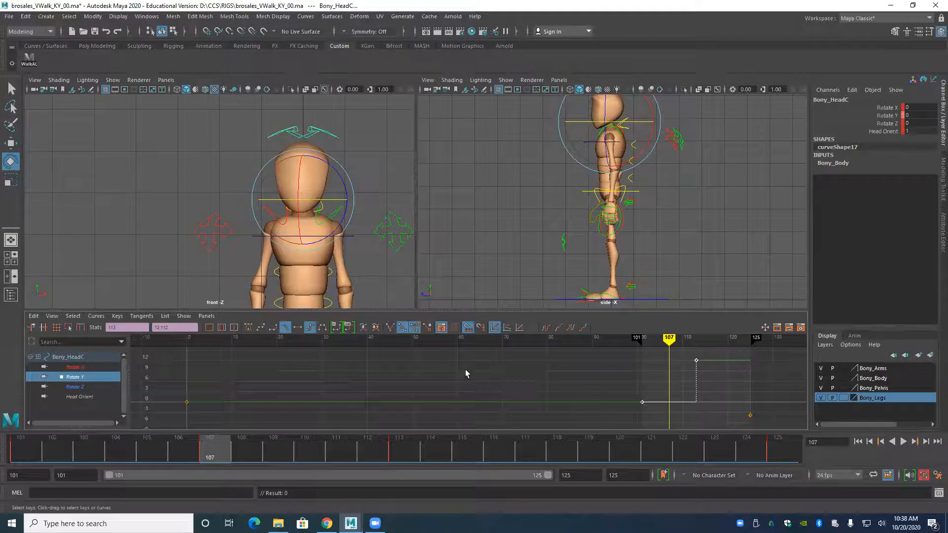
click(285, 327)
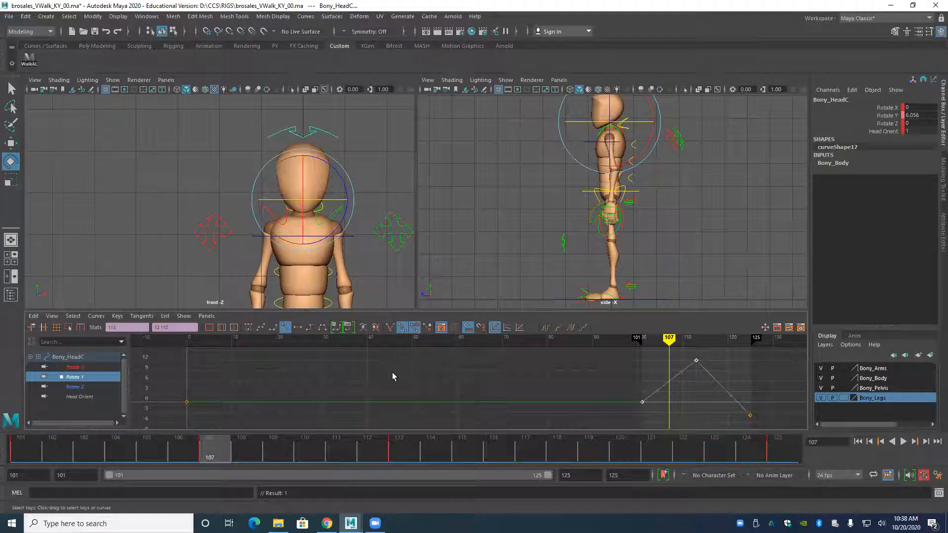
drag(775, 354, 613, 417)
click(309, 327)
Step repeatedly through the key poses at frames 101, 107 and 113 to examine the head and upper body motion.
key(comma)
key(period)
key(comma)
key(comma)
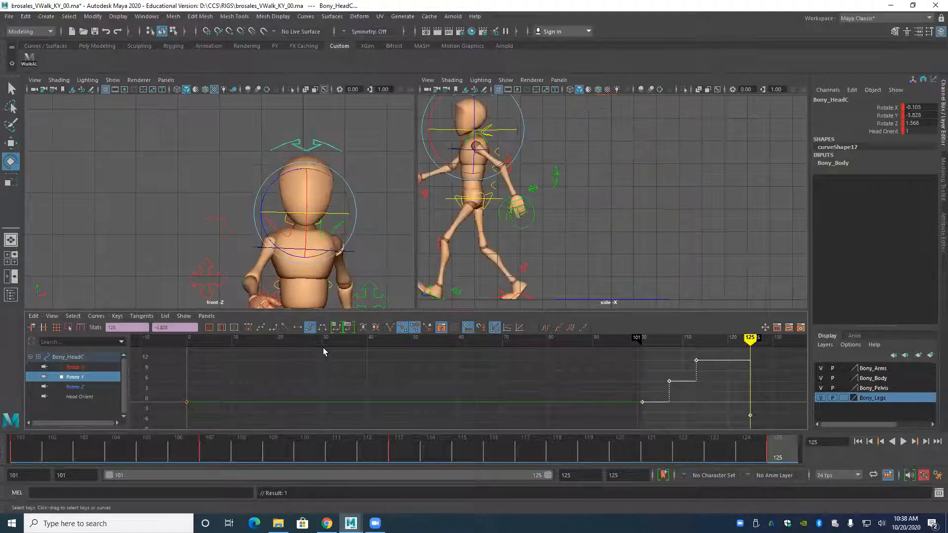
key(comma)
key(comma)
key(comma)
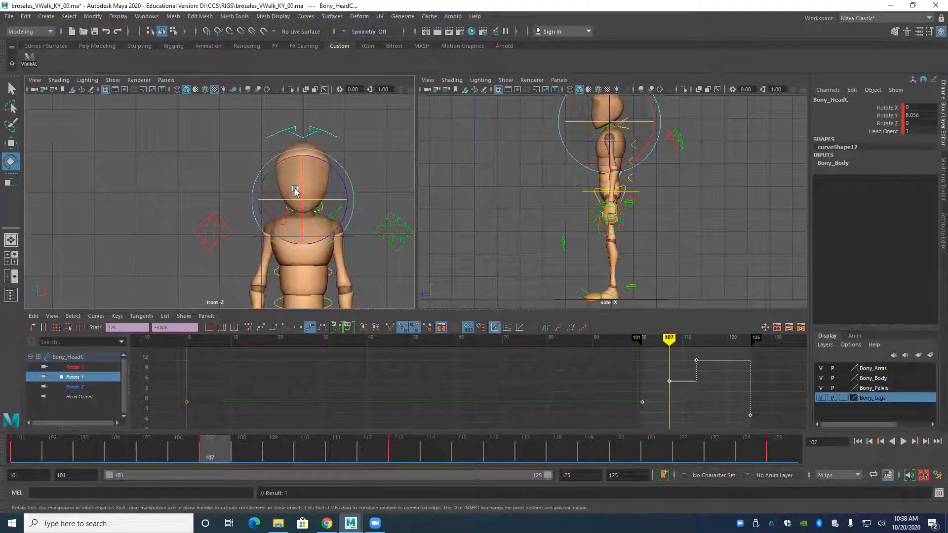
key(period)
key(comma)
key(period)
key(period)
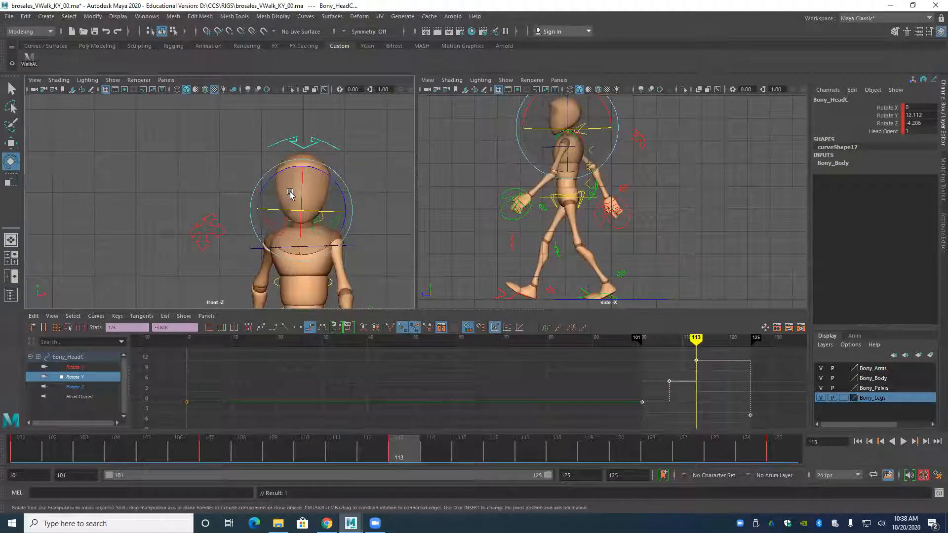
key(period)
key(comma)
key(comma)
key(period)
key(comma)
key(comma)
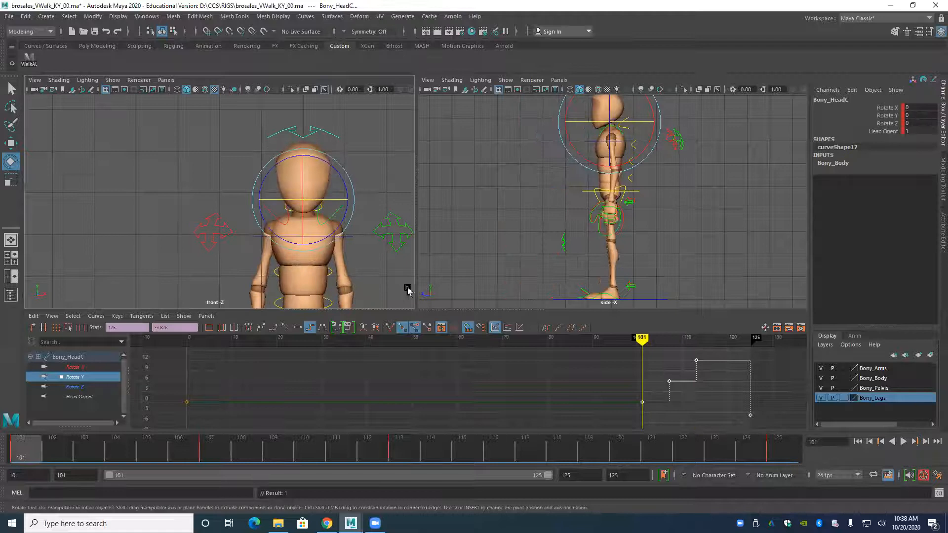
Frame the whole character in the front and side views and save the current scene.
alt+right_drag(308, 240, 198, 216)
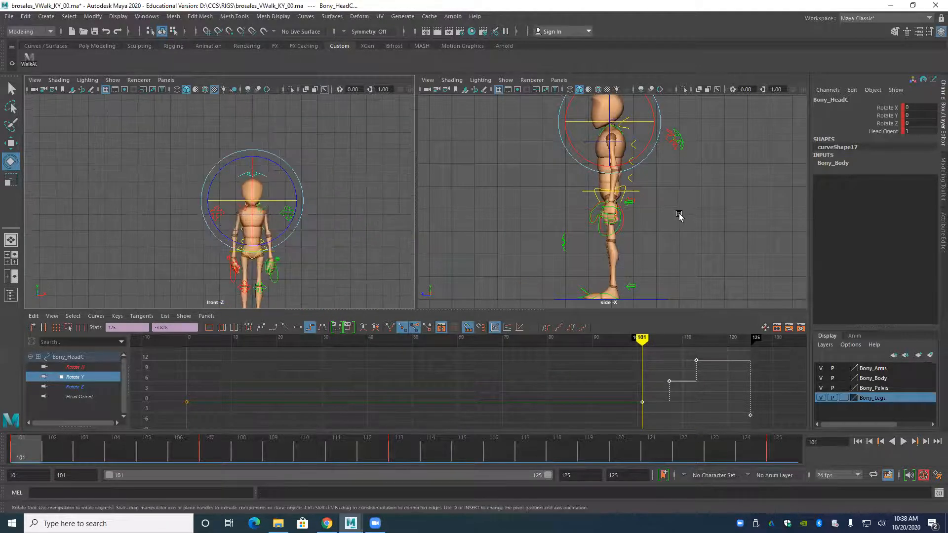
alt+right_drag(679, 216, 627, 217)
alt+middle_drag(235, 277, 228, 244)
alt+right_drag(229, 244, 212, 225)
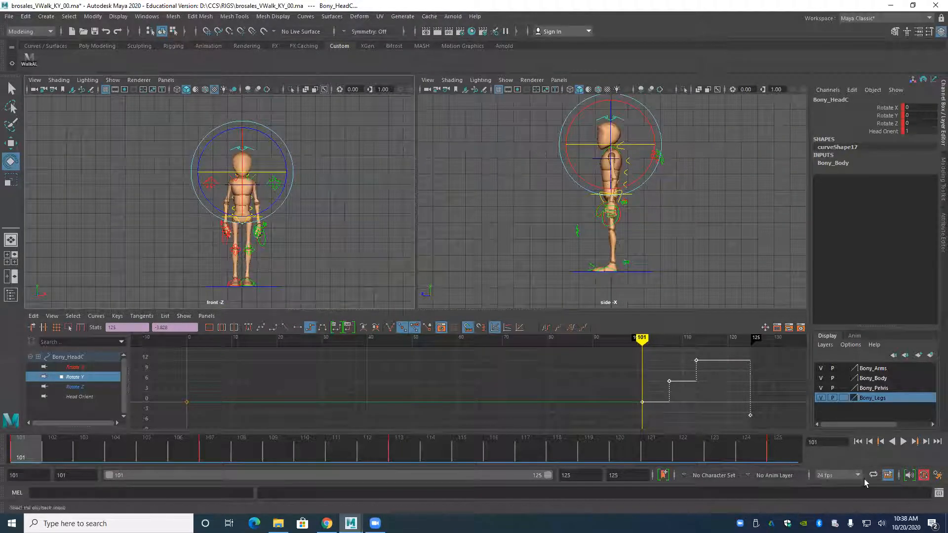
click(9, 20)
click(30, 52)
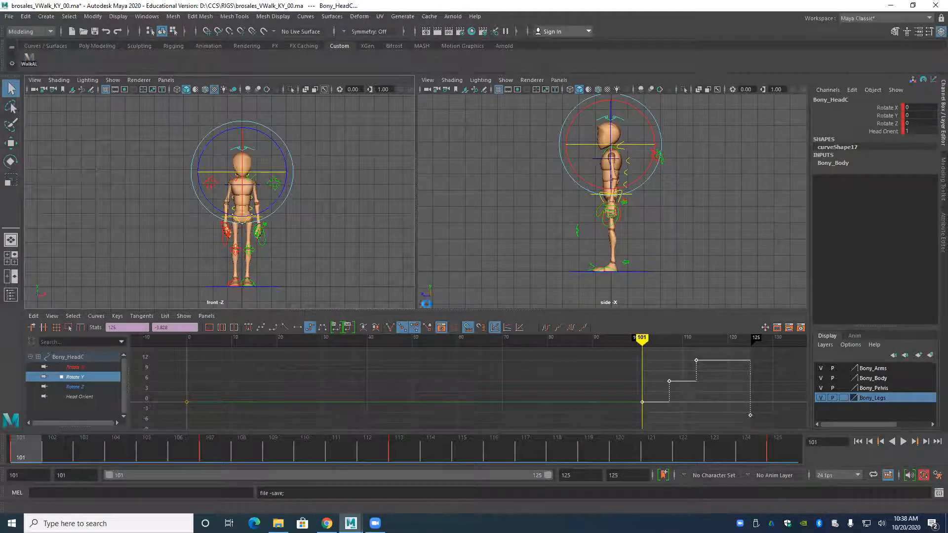
key(e)
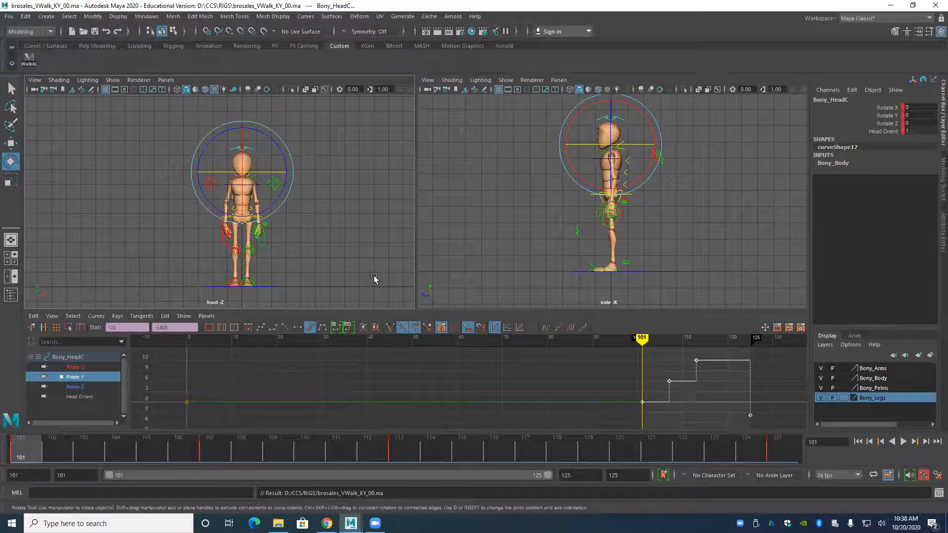
Save a new copy of the scene as Maya ASCII in the VWalk scenes folder, raising the file name's version number to 01.
click(10, 17)
click(38, 63)
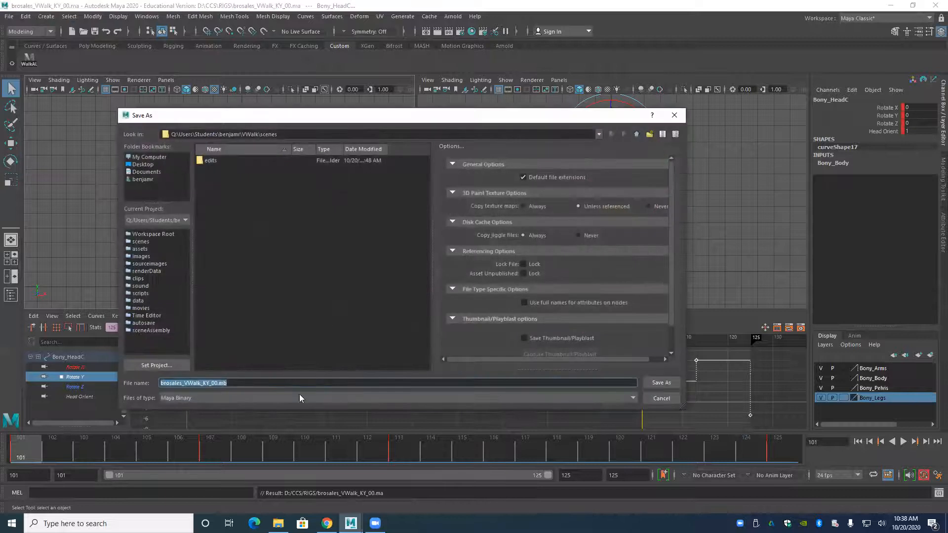
click(227, 398)
click(210, 415)
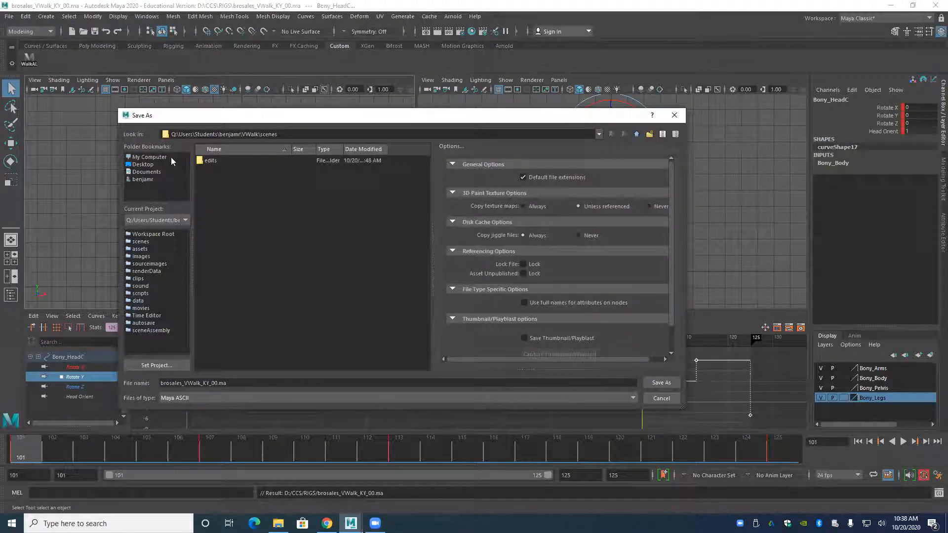
click(217, 384)
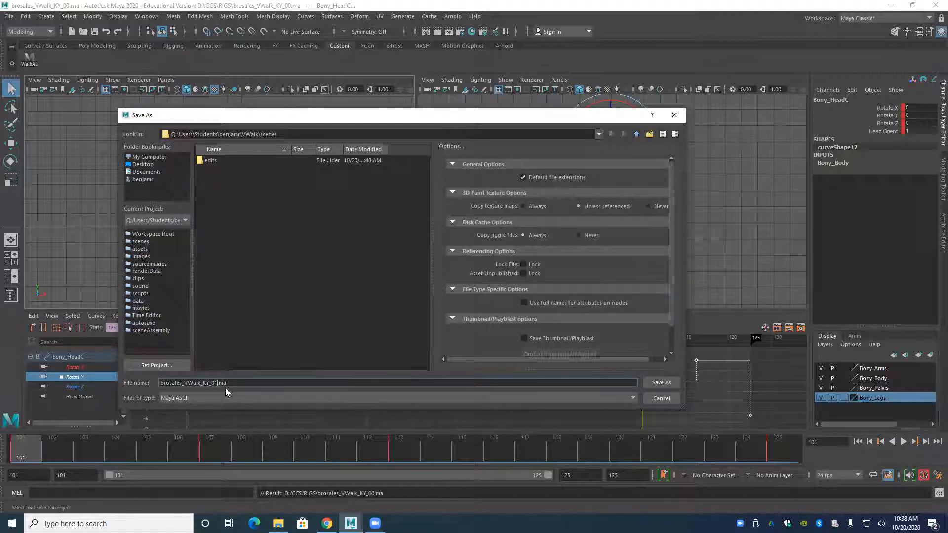
click(660, 383)
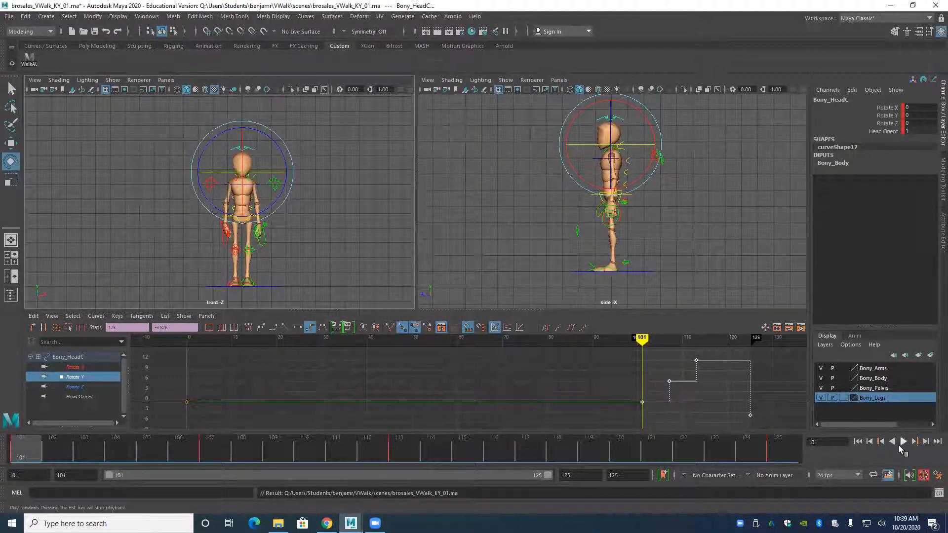
Play the walk animation to review its stepped poses and stop the playback.
click(901, 443)
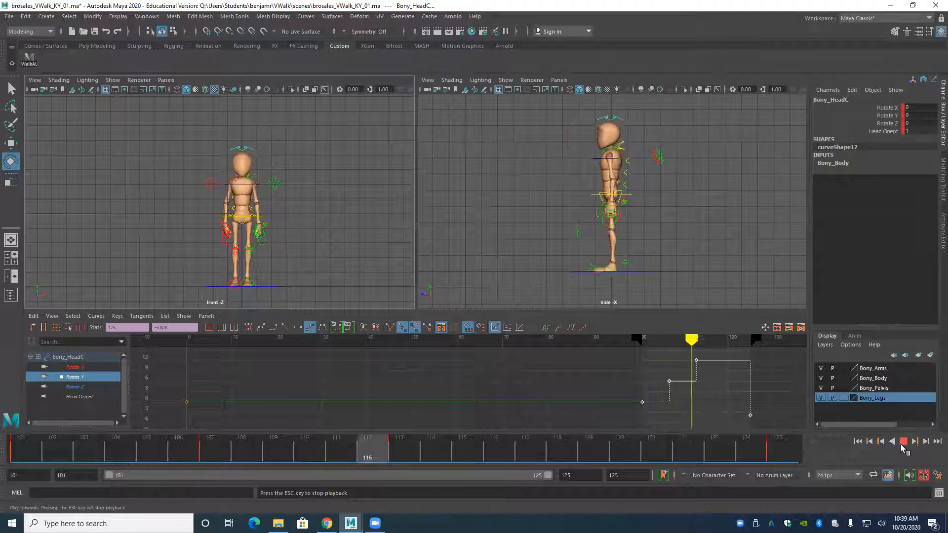
click(903, 442)
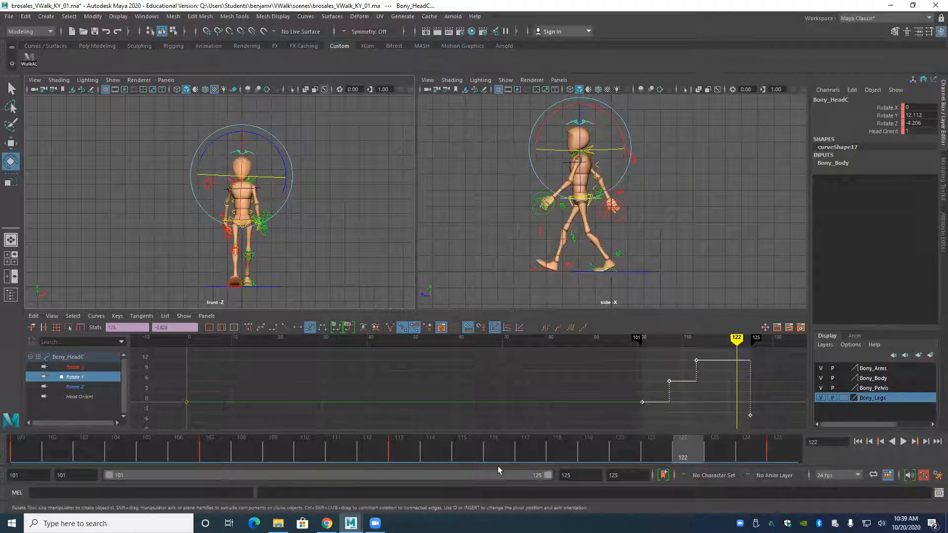
Scrub the timeline and step between frames 106, 107 and 113 to examine the in-between walk pose.
mouse_move(673, 446)
mouse_down()
mouse_move(19, 471)
mouse_move(258, 475)
mouse_move(23, 480)
mouse_move(223, 477)
mouse_move(103, 493)
mouse_move(275, 488)
mouse_move(406, 469)
mouse_move(222, 480)
mouse_up()
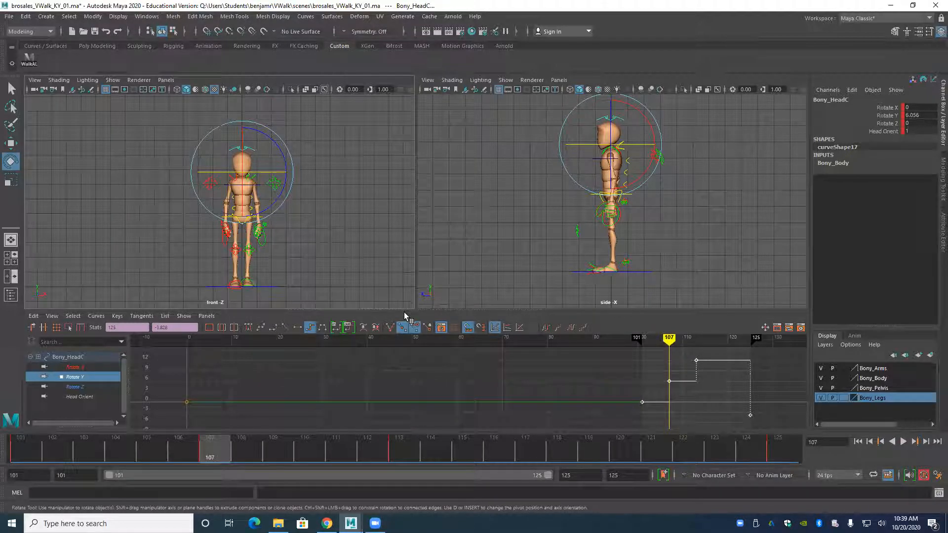
key(alt+comma)
key(alt+period)
key(alt+period)
key(alt+period)
key(alt+period)
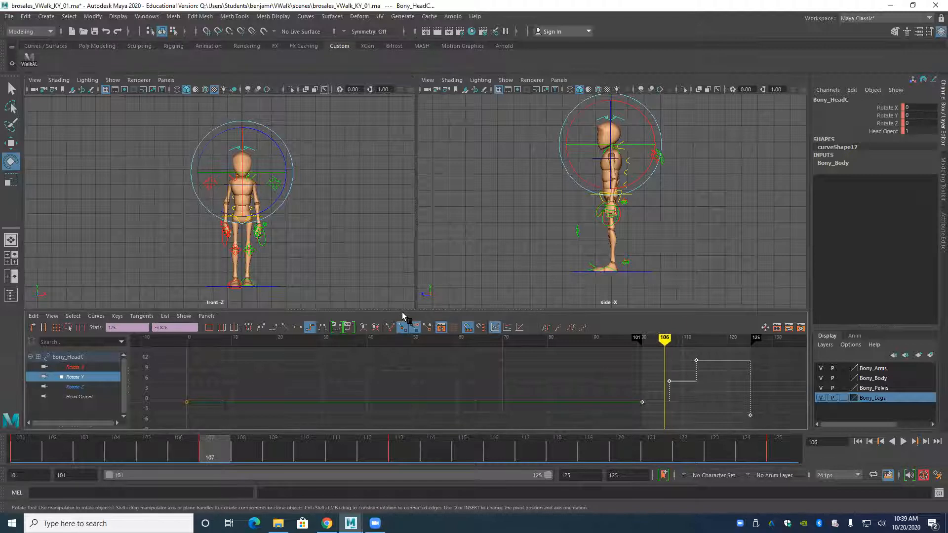
key(alt+period)
key(alt+period)
key(alt+period)
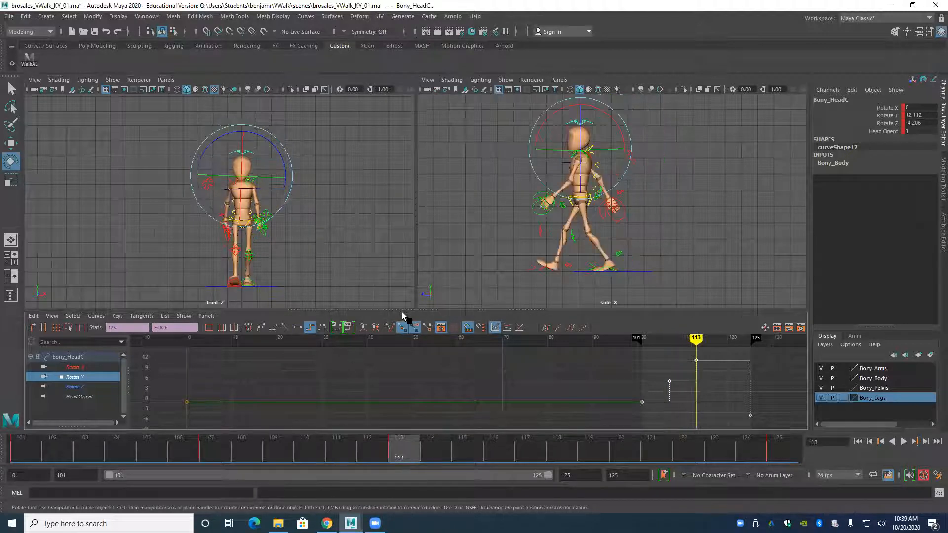
key(alt+comma)
key(alt+comma)
key(alt+comma)
key(alt+comma)
key(alt+comma)
key(alt+comma)
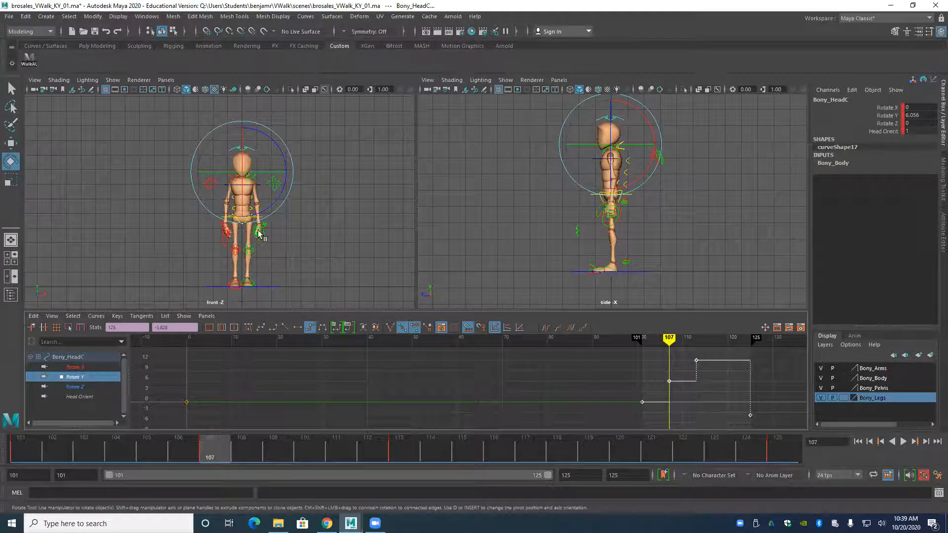
Replace the root control's Translate Z key at frame 107 with a linearly interpolated in-between value of 0.937.
scroll(575, 201, up, 4)
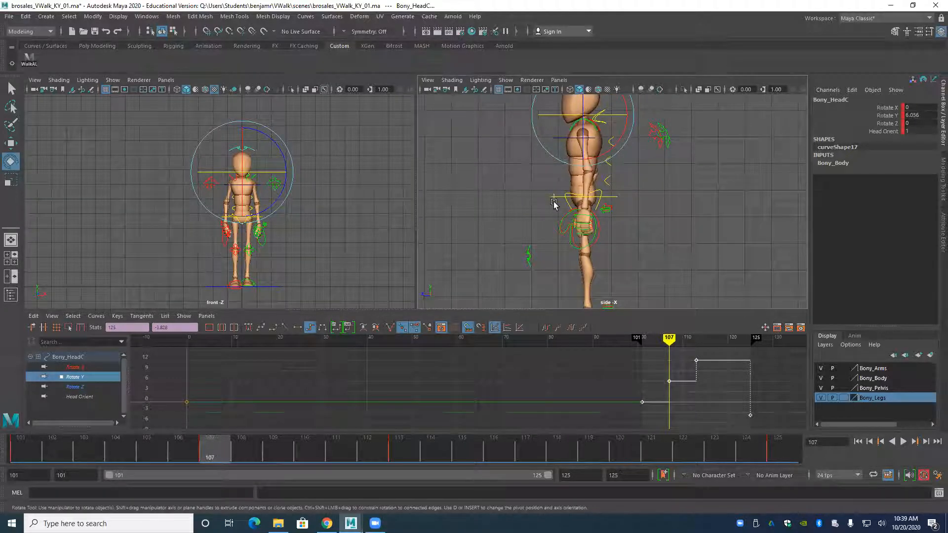
click(554, 200)
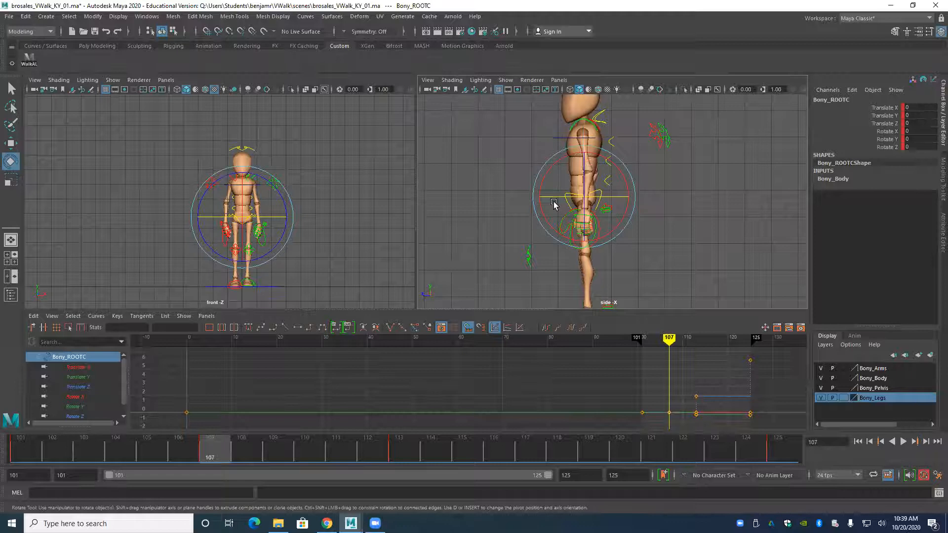
alt+middle_drag(490, 245, 507, 223)
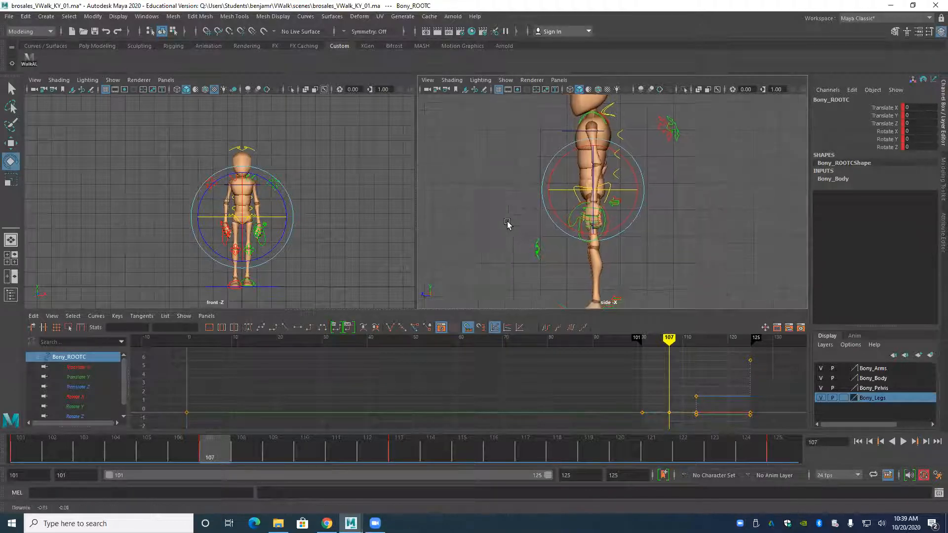
scroll(509, 217, down, 3)
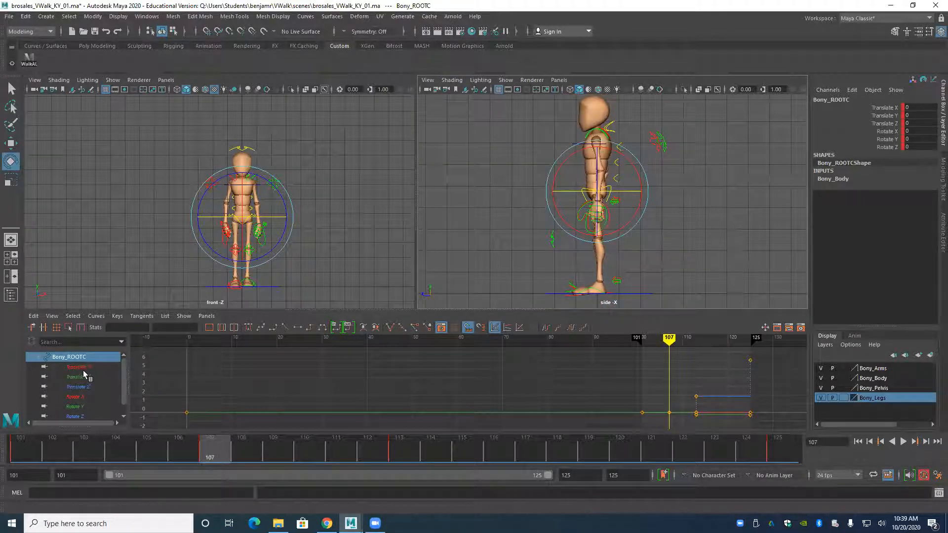
click(78, 387)
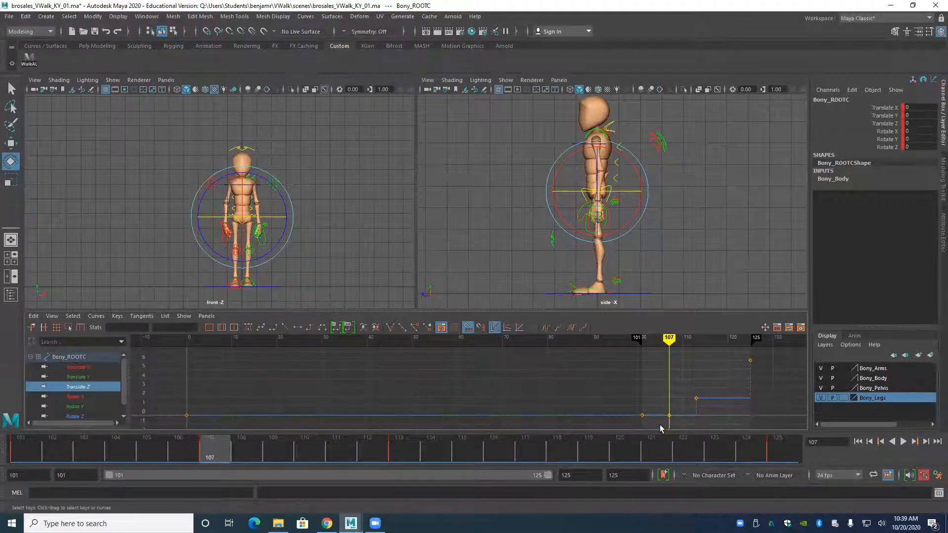
alt+middle_drag(637, 384, 625, 368)
drag(651, 384, 667, 414)
key(Delete)
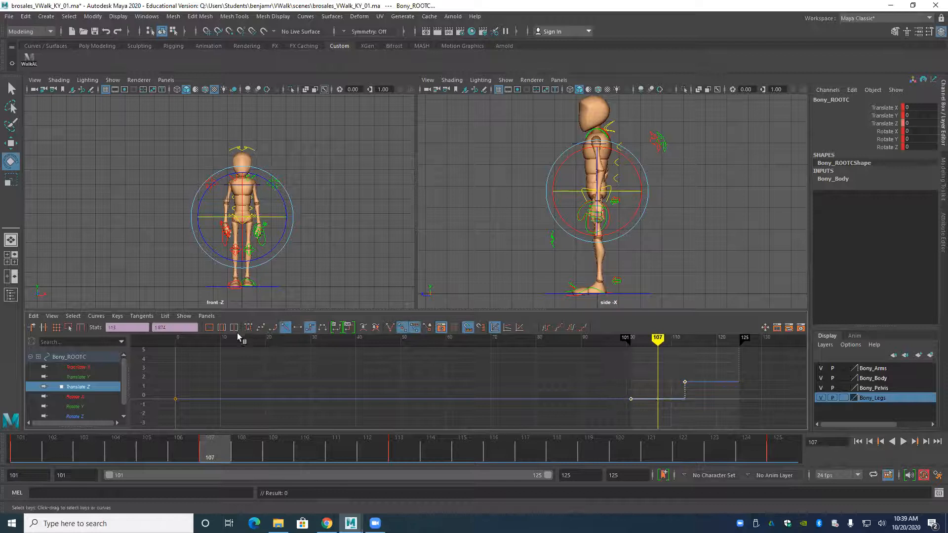
click(285, 327)
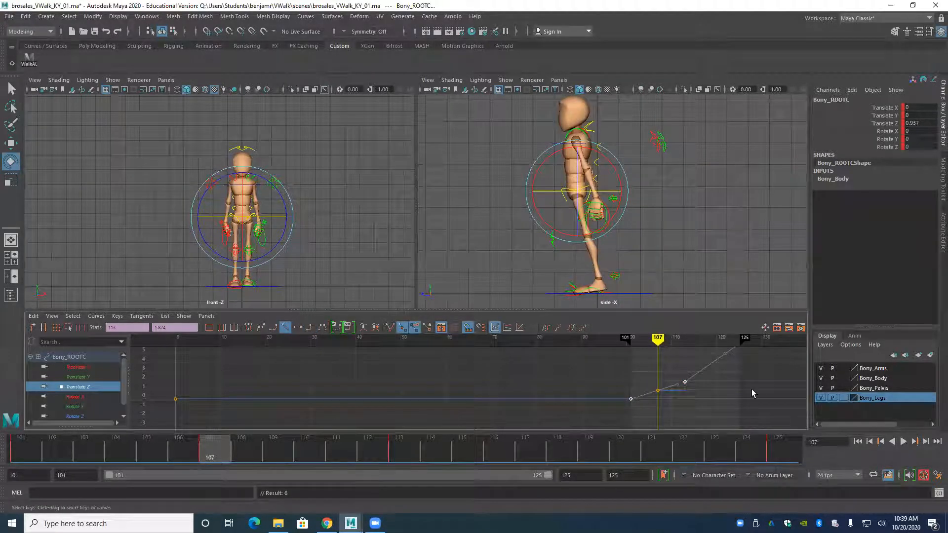
Return the root control's Translate Z keys from frame 101 to 125 to stepped tangents and compare frames 101 and 107.
scroll(740, 385, down, 3)
drag(503, 355, 636, 410)
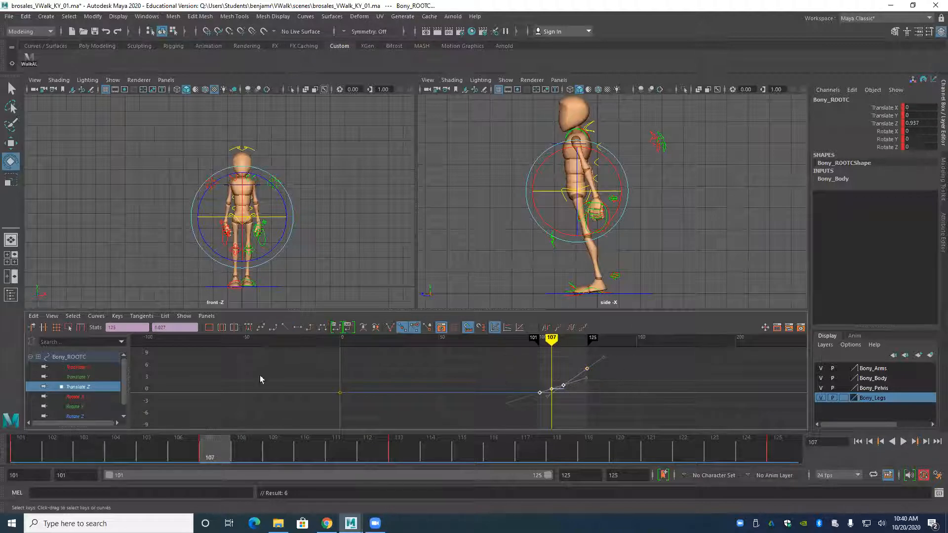
click(310, 327)
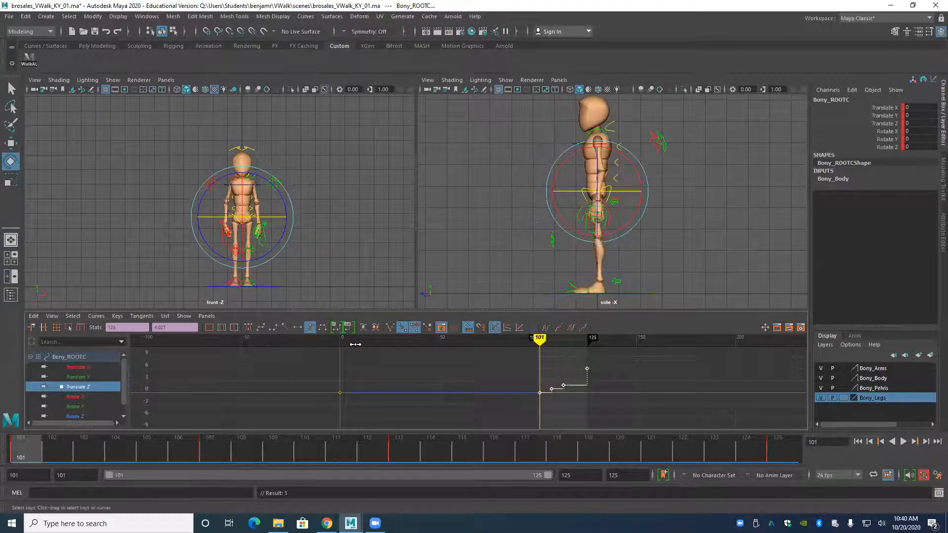
key(period)
key(comma)
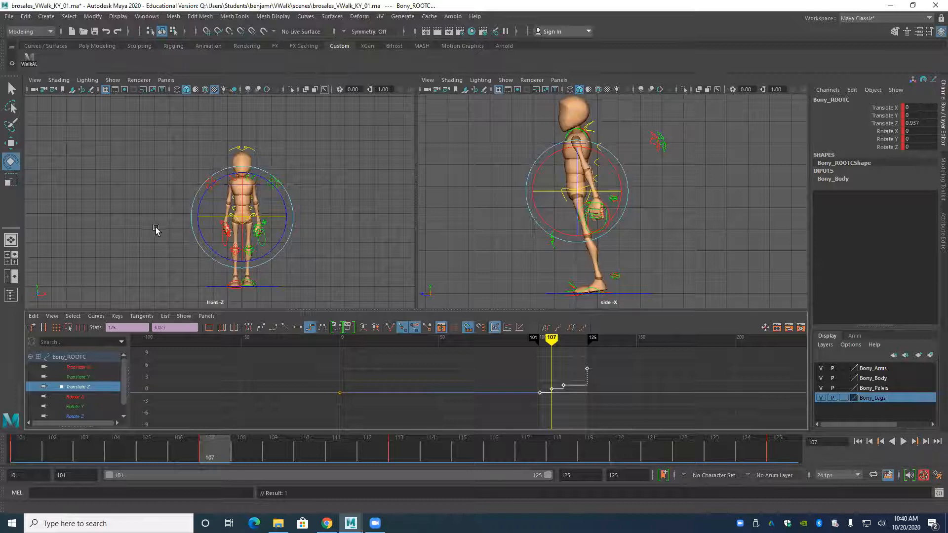
Select the left wrist IK control and step through the keys at frames 101, 107, 113 and 125 to examine the arm swing.
alt+right_drag(155, 228, 300, 258)
alt+middle_drag(301, 257, 288, 241)
alt+right_drag(288, 242, 486, 247)
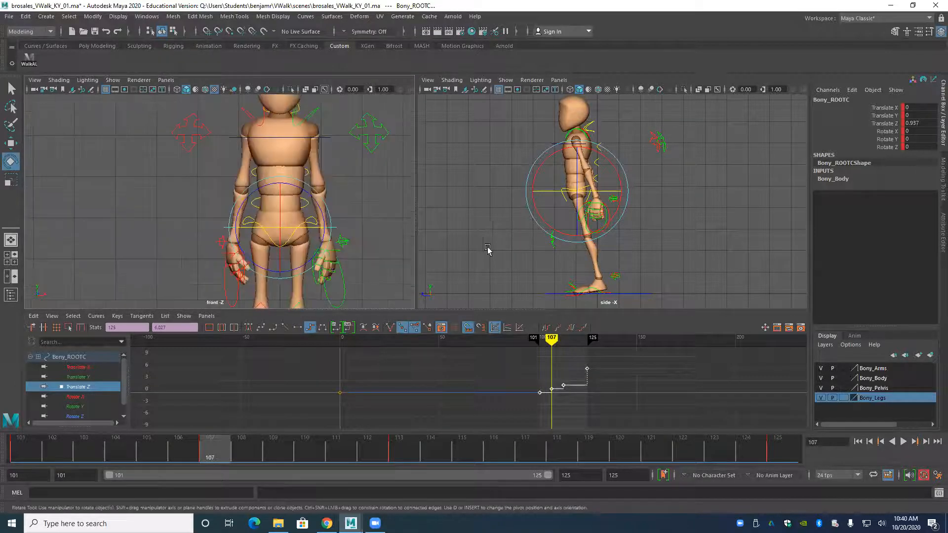
alt+middle_drag(278, 249, 265, 209)
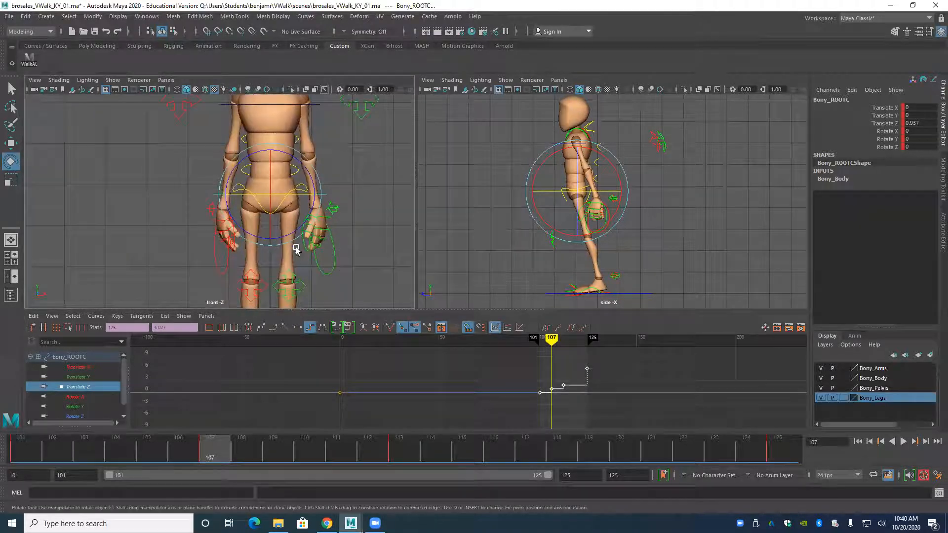
click(322, 275)
key(comma)
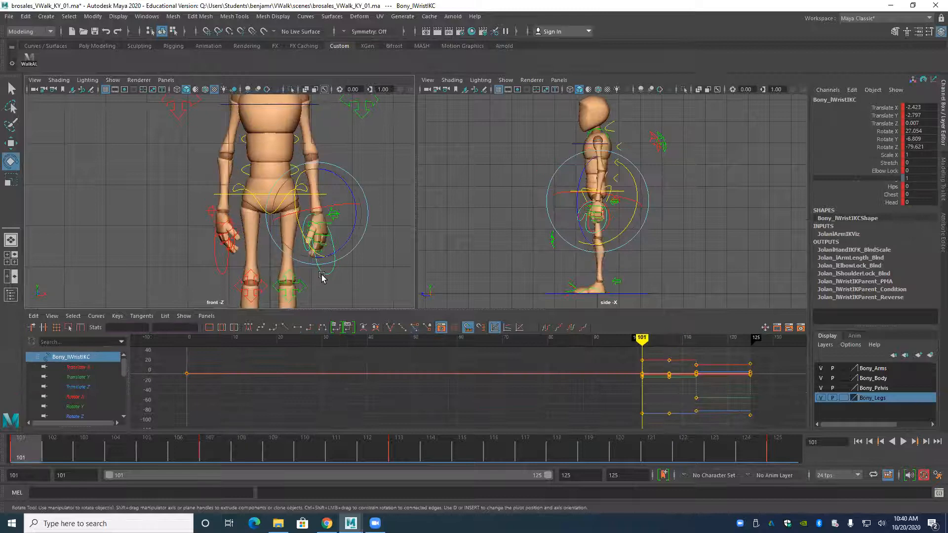
key(period)
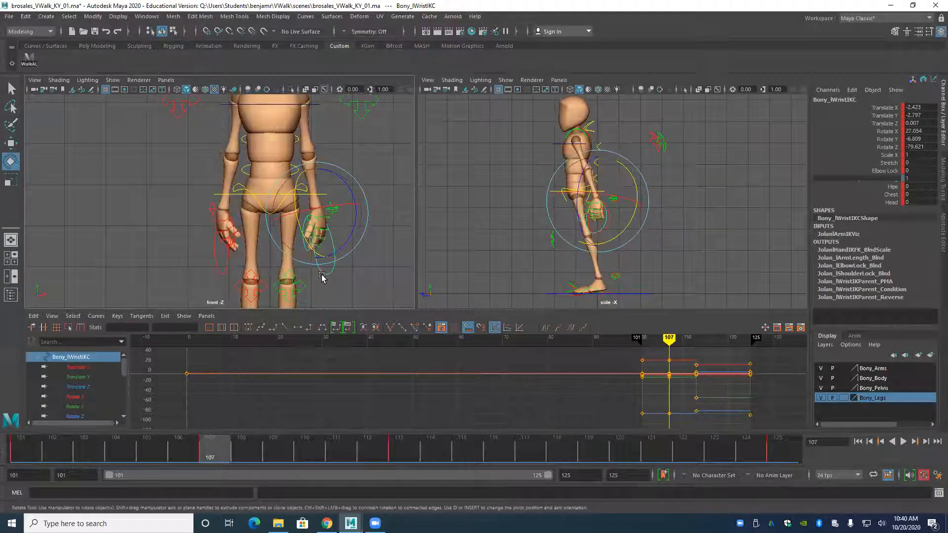
key(comma)
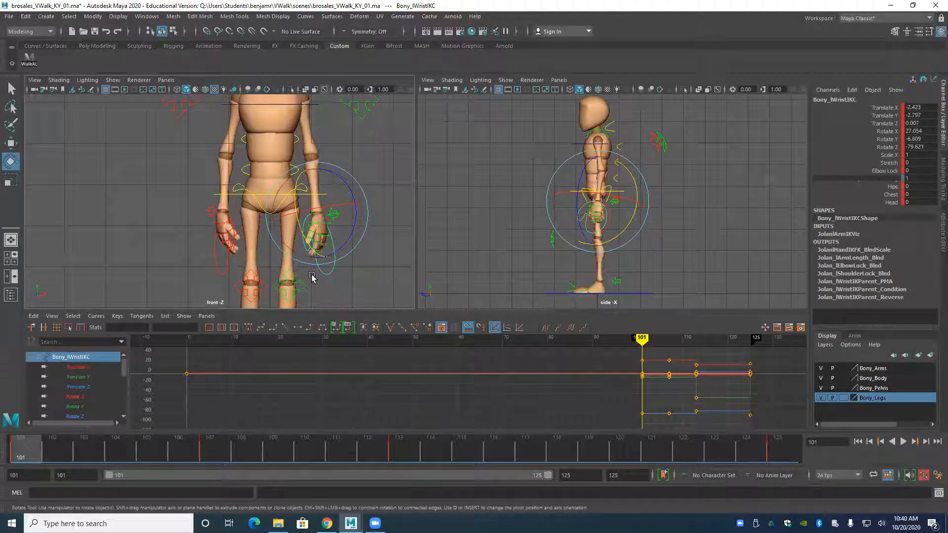
key(comma)
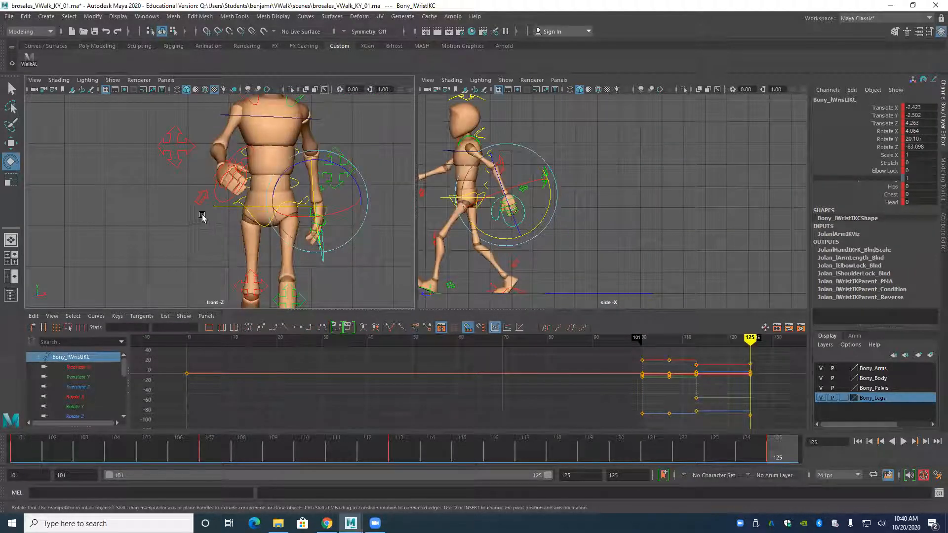
key(period)
key(period)
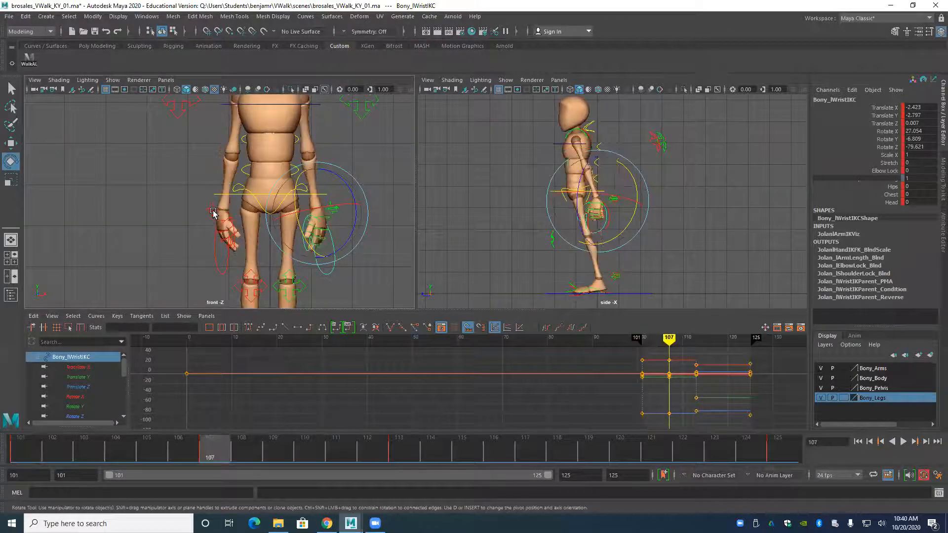
key(period)
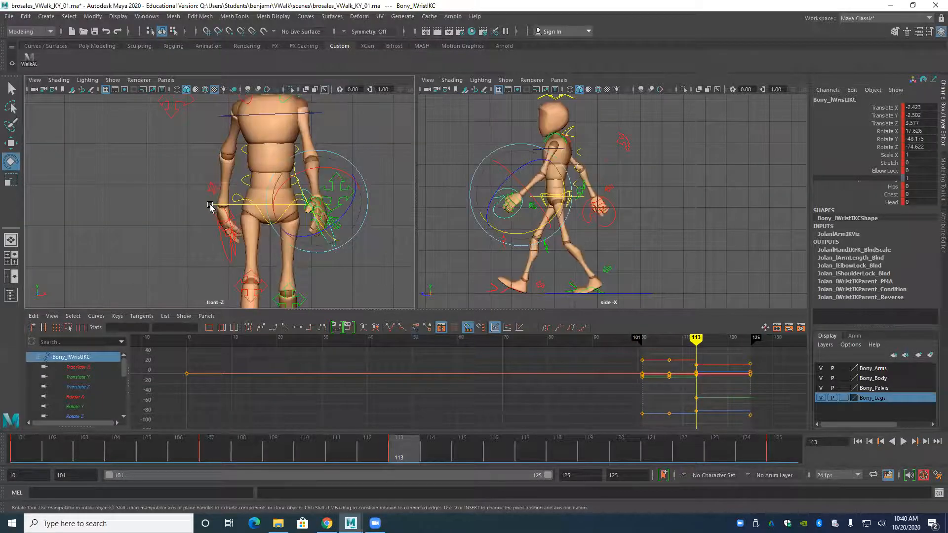
Move the left wrist control forward at frame 107 to a Translate Z of about 1.339.
key(w)
key(comma)
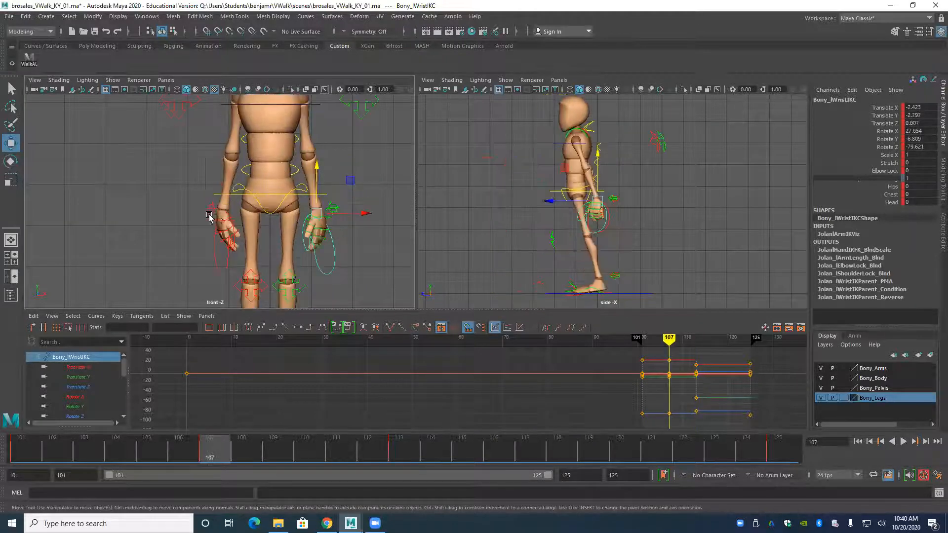
drag(542, 200, 519, 211)
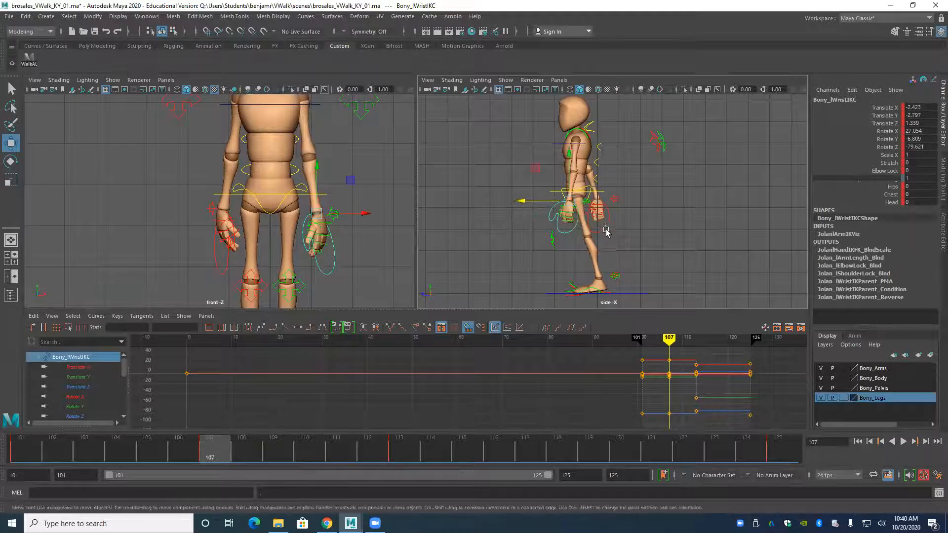
Move the right wrist control slightly up and forward at frame 107, to Translate Y 2.568 and Z -0.184, and compare with the neighbouring key poses.
click(572, 192)
key(comma)
key(period)
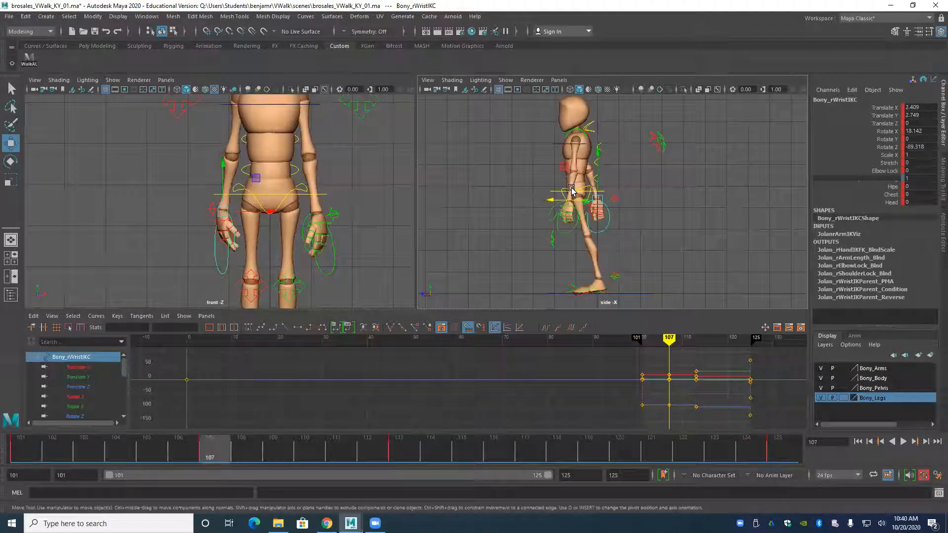
drag(594, 155, 545, 197)
key(comma)
key(period)
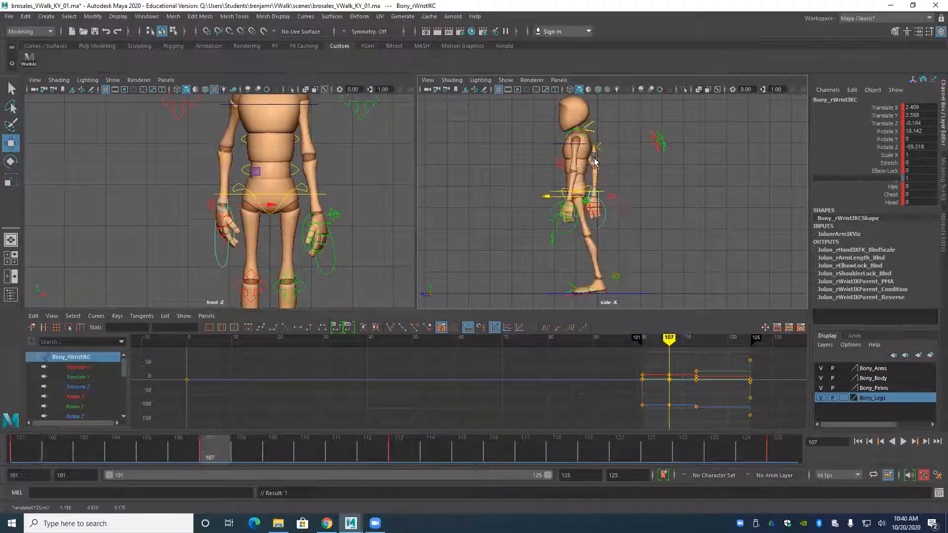
key(period)
key(comma)
key(period)
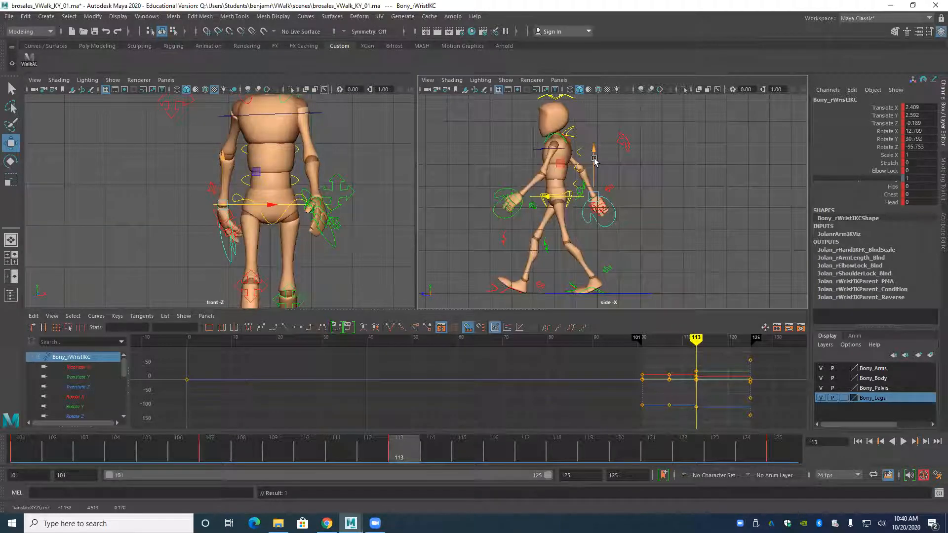
key(period)
key(comma)
key(comma)
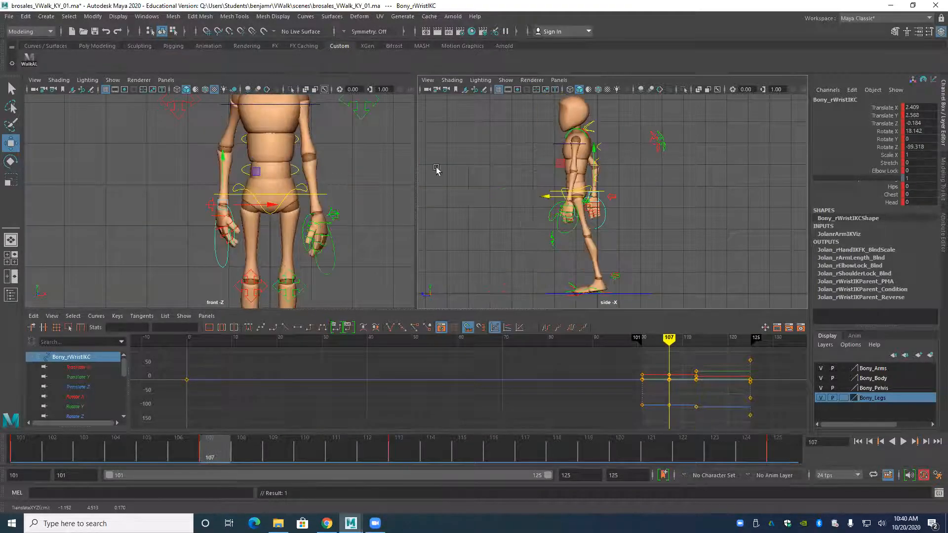
Switch the front view panel to the perspective camera and frame the character's feet from the front.
alt+middle_drag(234, 263, 214, 204)
alt+right_drag(215, 203, 237, 263)
alt+middle_drag(238, 264, 250, 190)
alt+right_drag(250, 190, 220, 165)
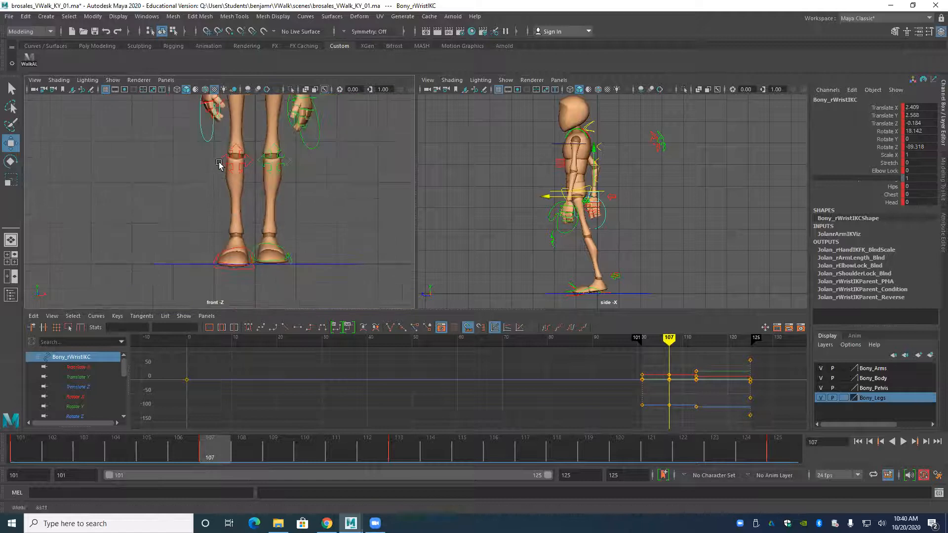
key(space)
drag(285, 256, 226, 229)
alt+right_drag(227, 229, 235, 206)
alt+middle_drag(235, 205, 289, 61)
alt+drag(258, 154, 241, 242)
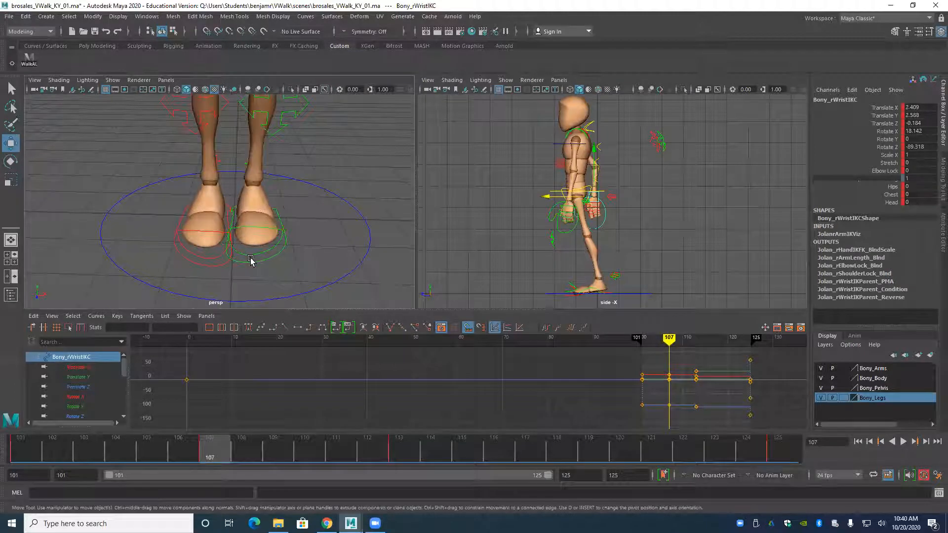
Replace the right foot control's Translate Z key at frame 107 with the in-between value -1.845 and make it stepped.
click(202, 269)
key(comma)
key(period)
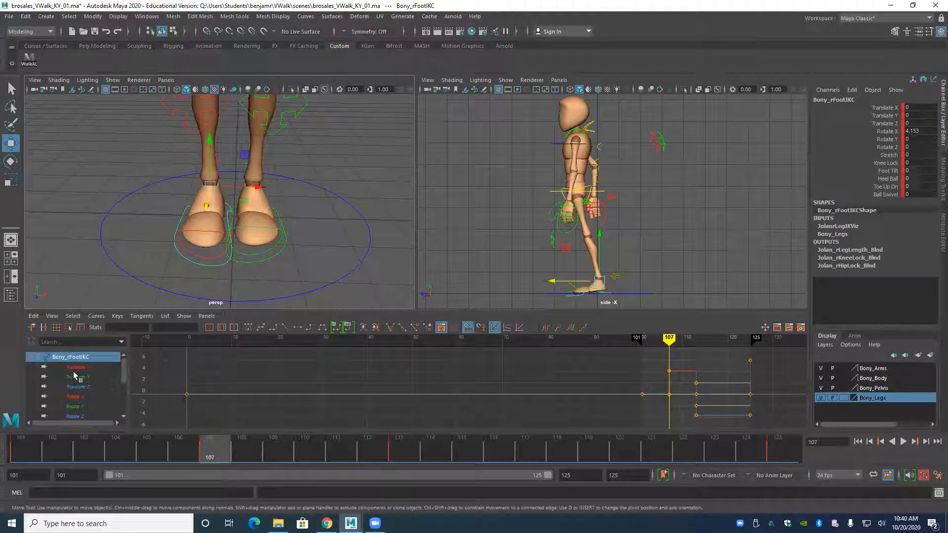
click(78, 387)
click(668, 358)
key(Delete)
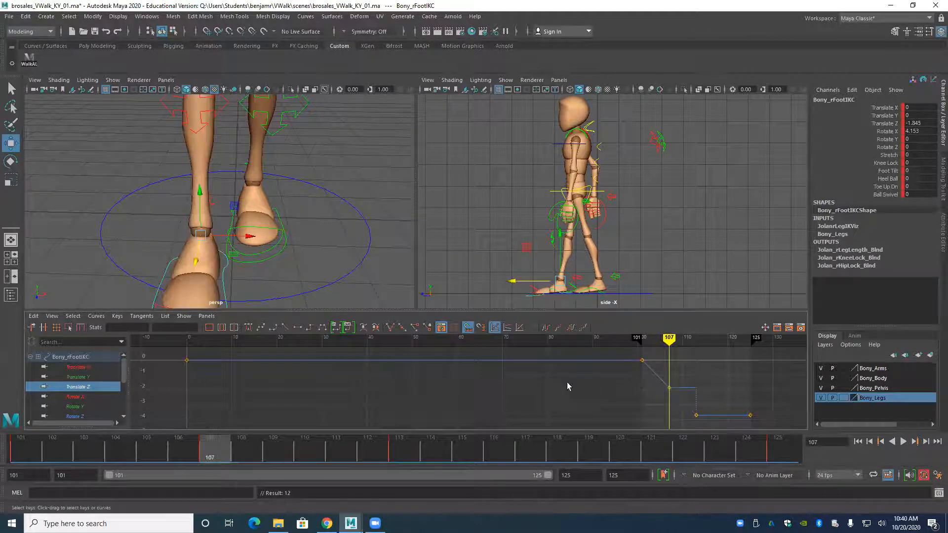
key(s)
click(310, 327)
key(.)
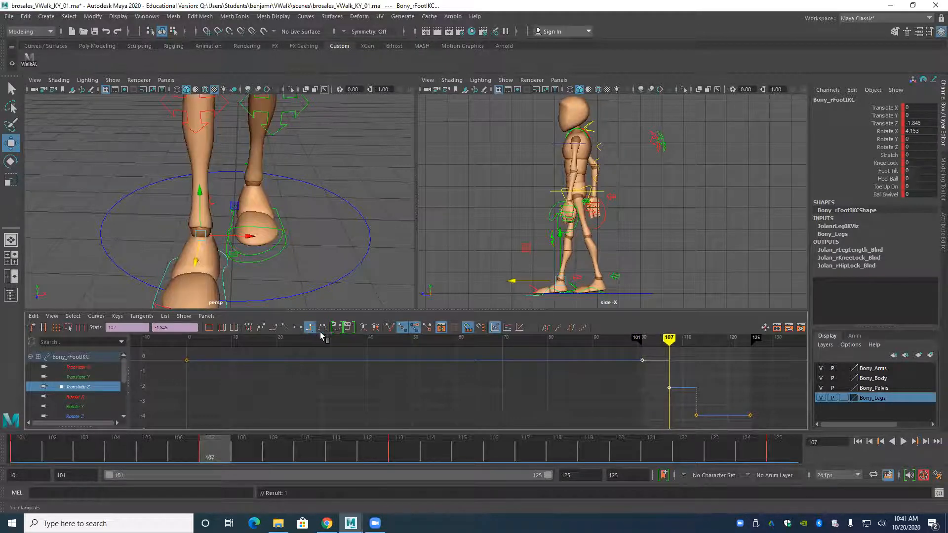
Lift the right foot control to Translate Y -0.574, tilt it to Rotate X 25.832 and key it at frame 107.
drag(559, 236, 519, 257)
key(e)
key(s)
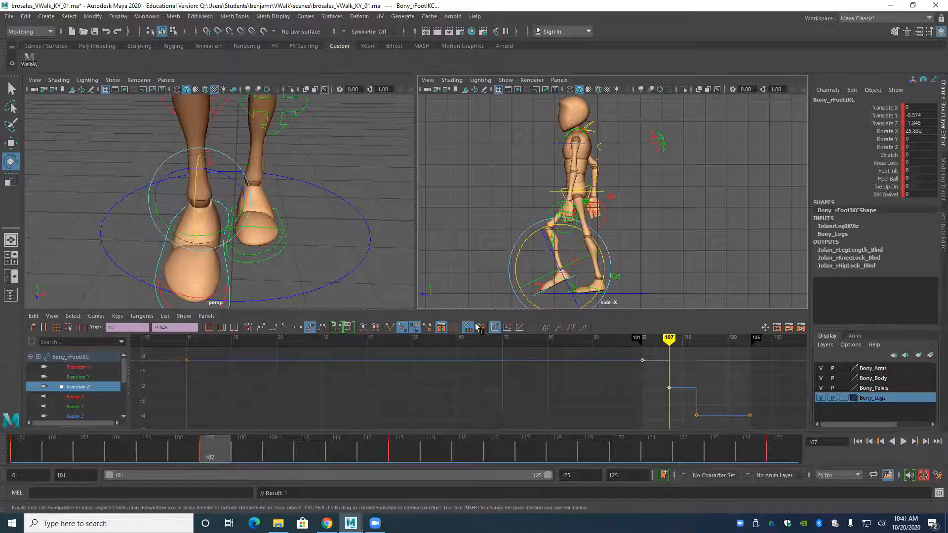
Set the right foot's Toe Up Dn to -2.5 and raise the foot control to Translate Y -0.728.
click(874, 188)
middle_drag(719, 220, 705, 219)
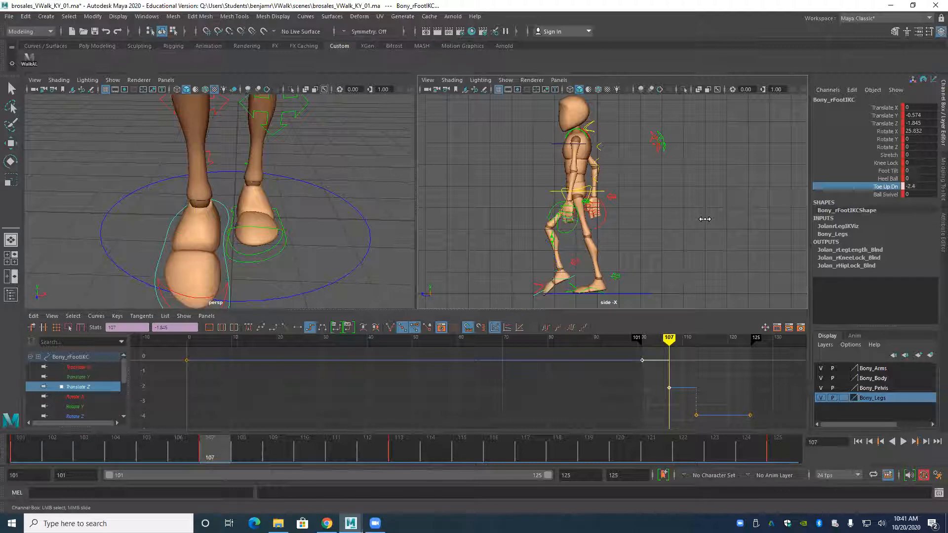
alt+middle_drag(500, 281, 538, 229)
scroll(504, 250, up, 4)
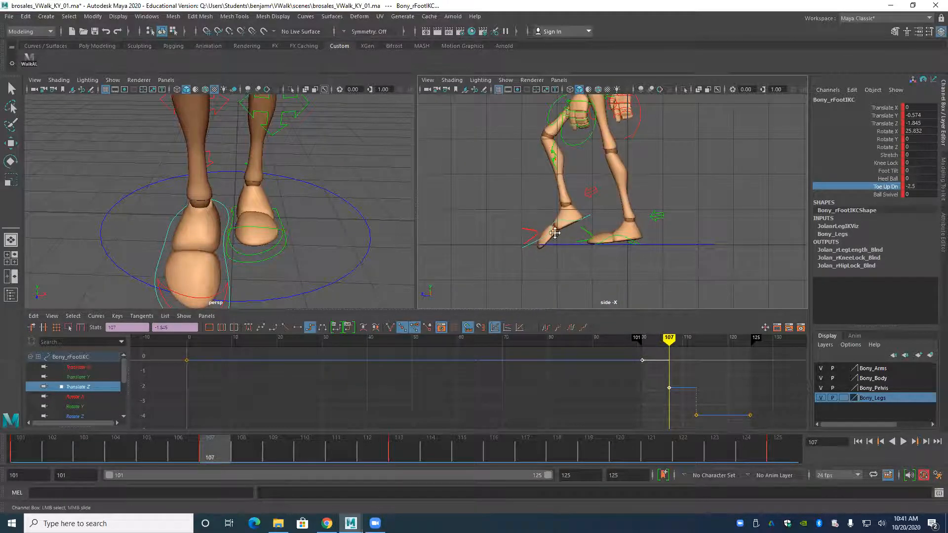
alt+middle_drag(559, 232, 562, 245)
click(589, 231)
key(w)
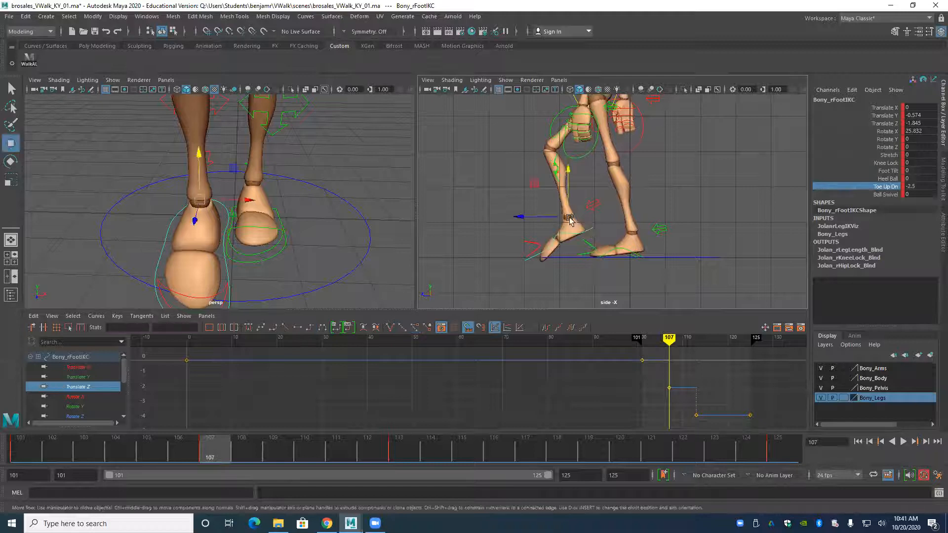
drag(565, 168, 564, 164)
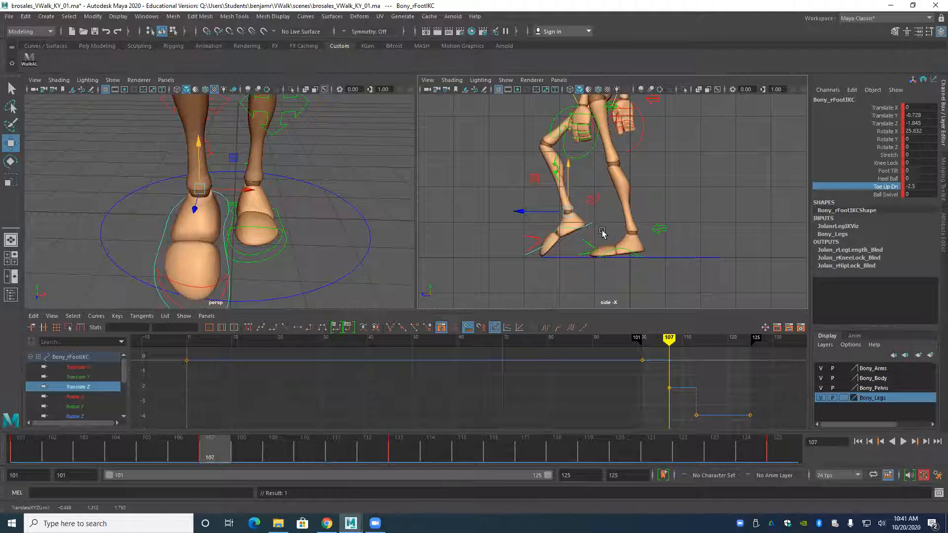
Set the left foot control's Heel Ball to 1.7 at frame 107, undoing the trial Toe Up Dn change.
click(632, 253)
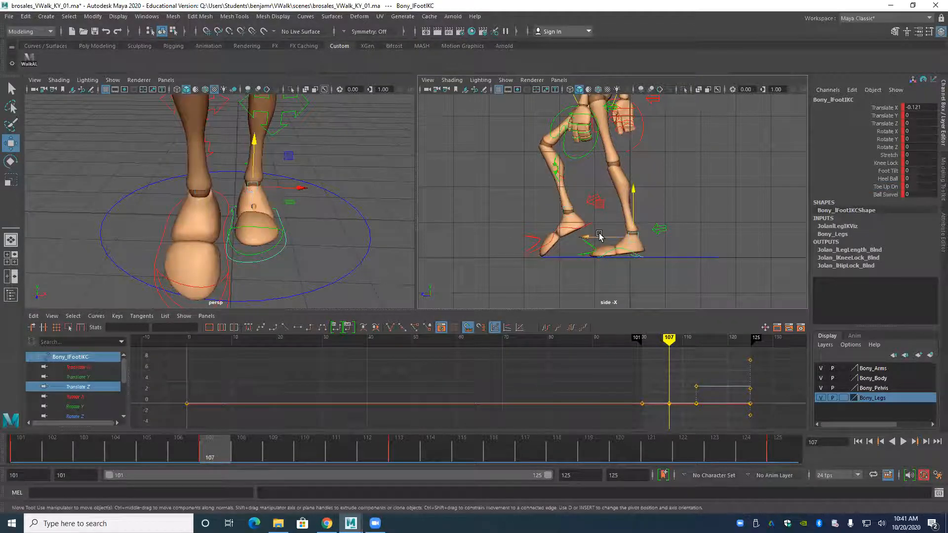
click(875, 187)
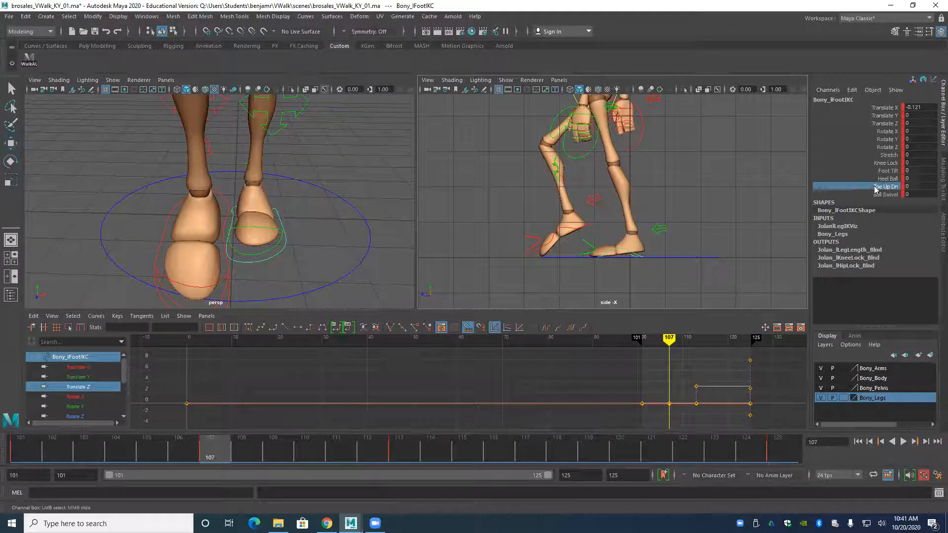
key(ctrl+z)
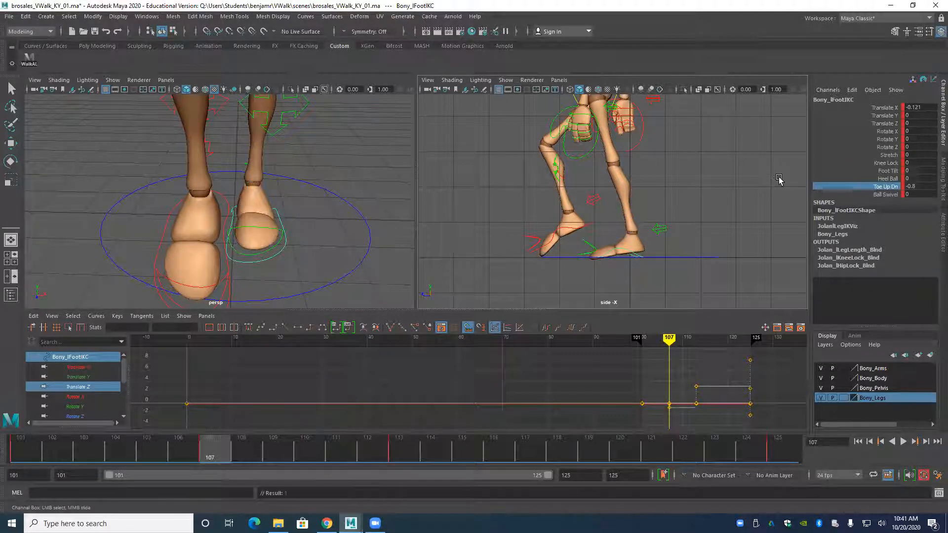
click(879, 180)
middle_drag(807, 174, 815, 176)
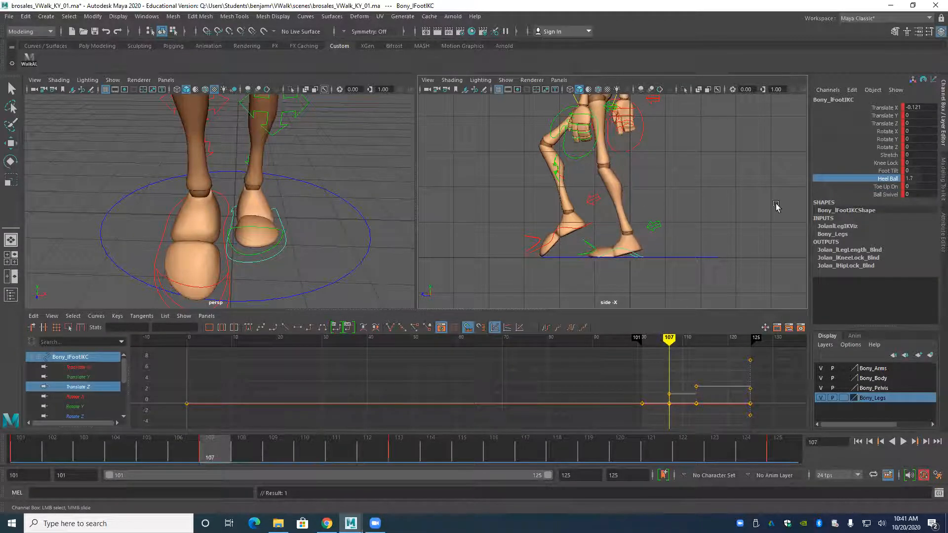
Fit the whole figure in the side view, compare the neighbouring key poses and play the walk from the start.
scroll(569, 233, down, 1)
alt+right_drag(568, 233, 508, 216)
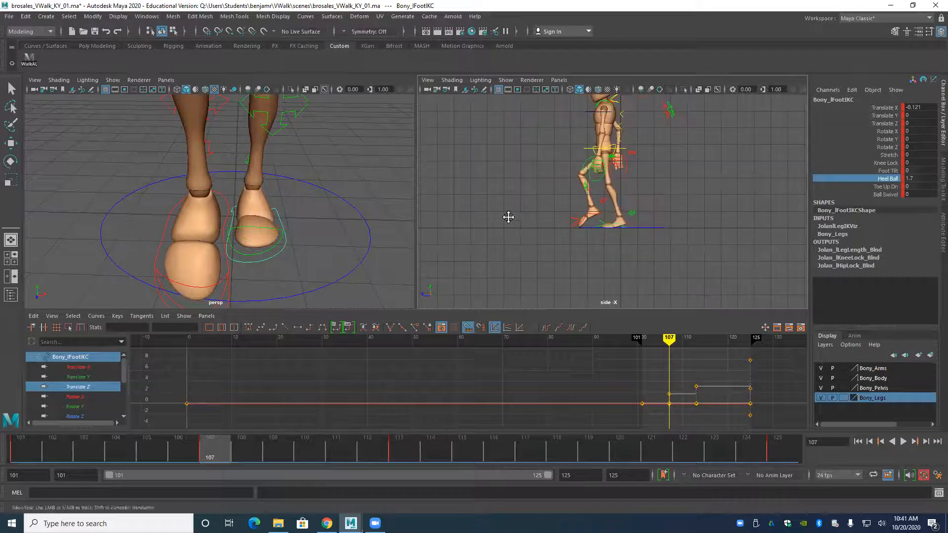
alt+middle_drag(508, 216, 513, 245)
key(comma)
key(period)
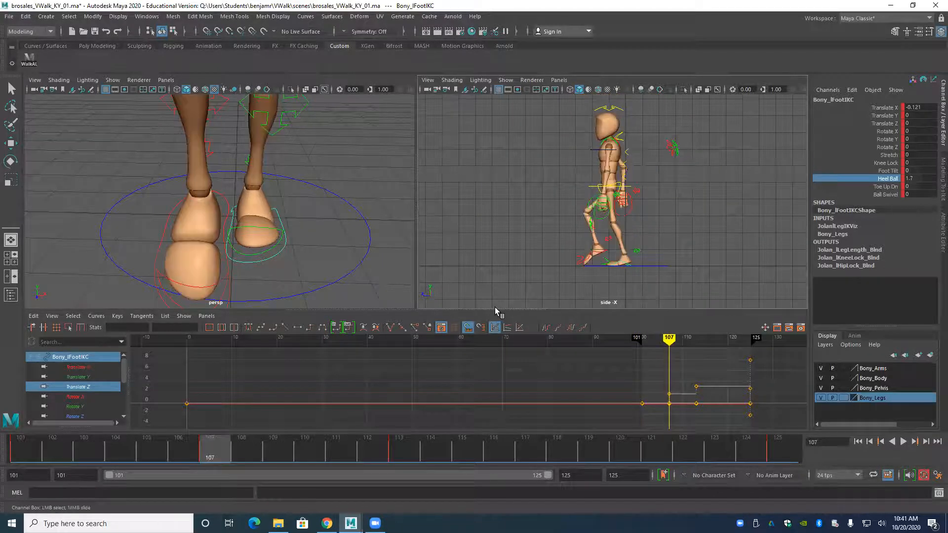
key(period)
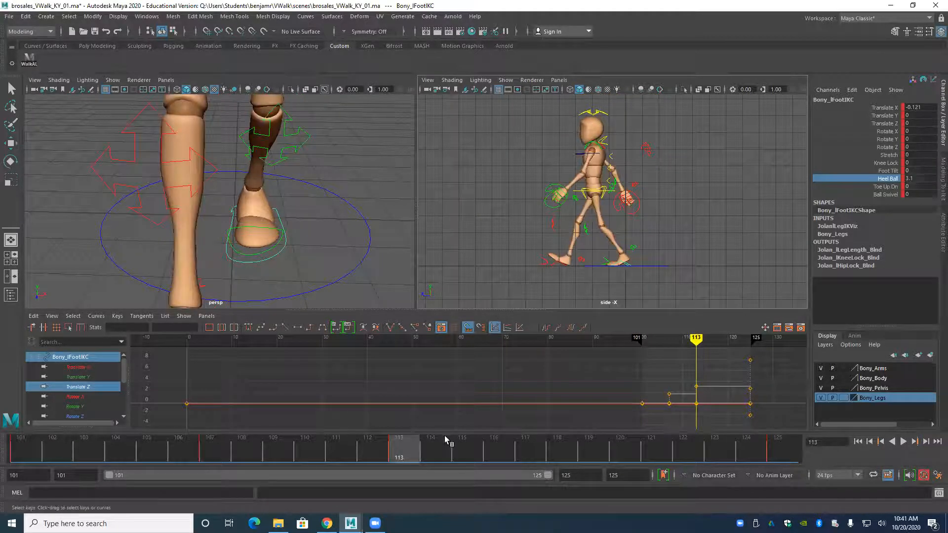
click(858, 442)
click(903, 442)
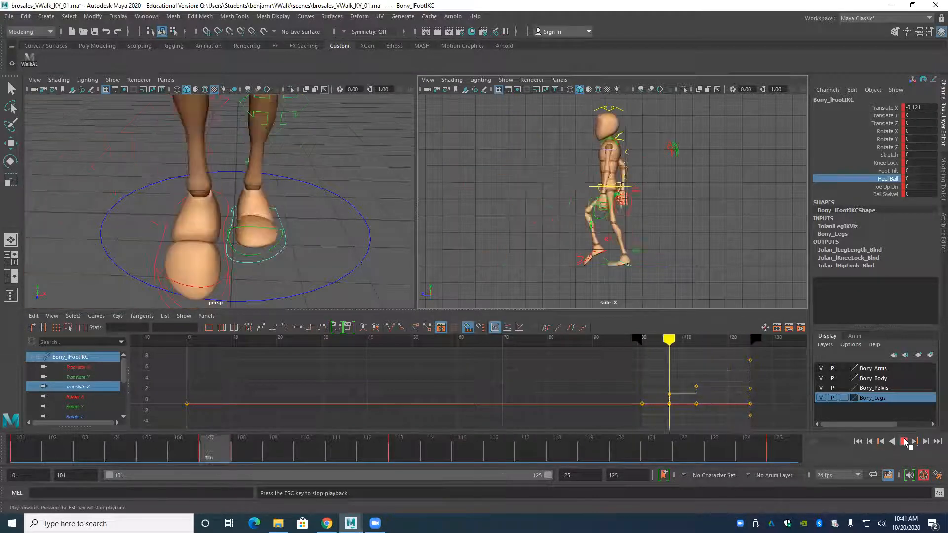
click(904, 441)
Select the right wrist control and compare its position across the key poses on either side of frame 107.
click(632, 209)
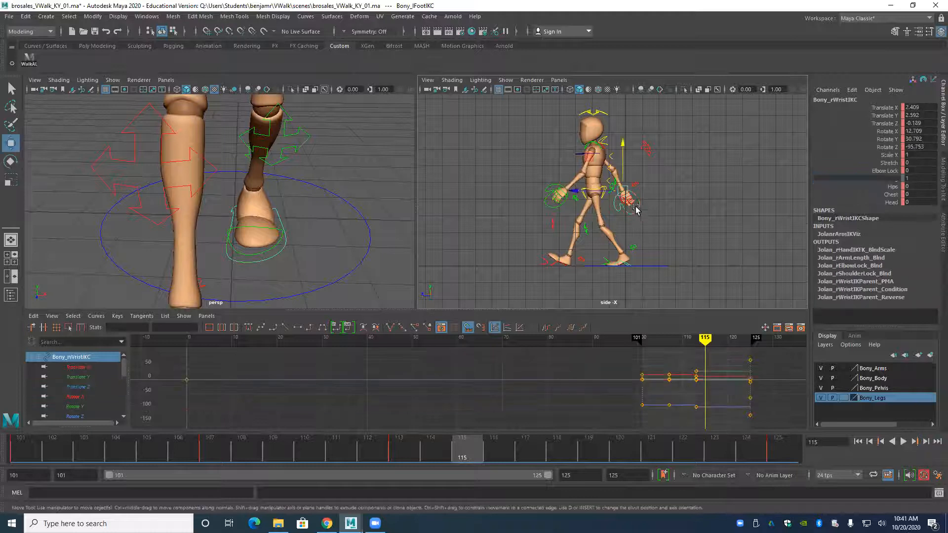
key(comma)
key(comma)
key(comma)
key(period)
key(period)
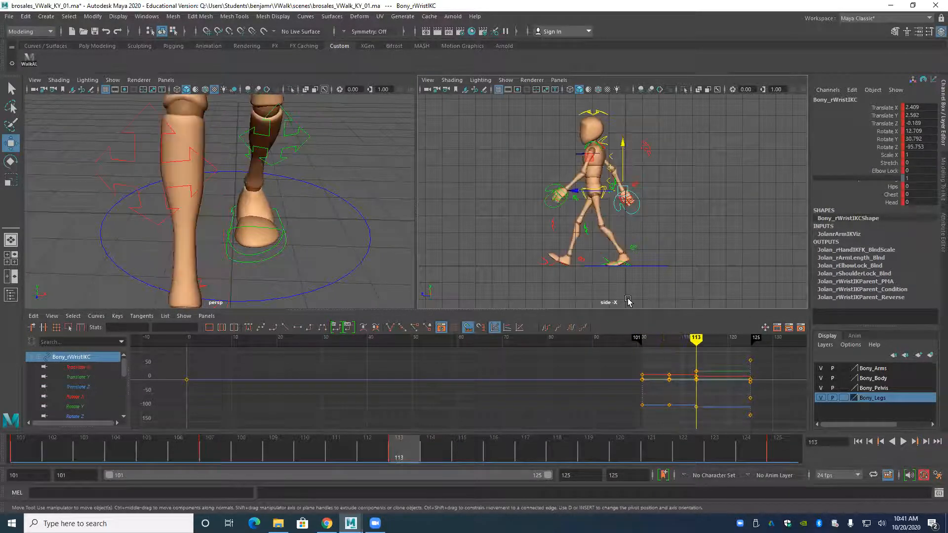
key(comma)
key(comma)
key(period)
key(period)
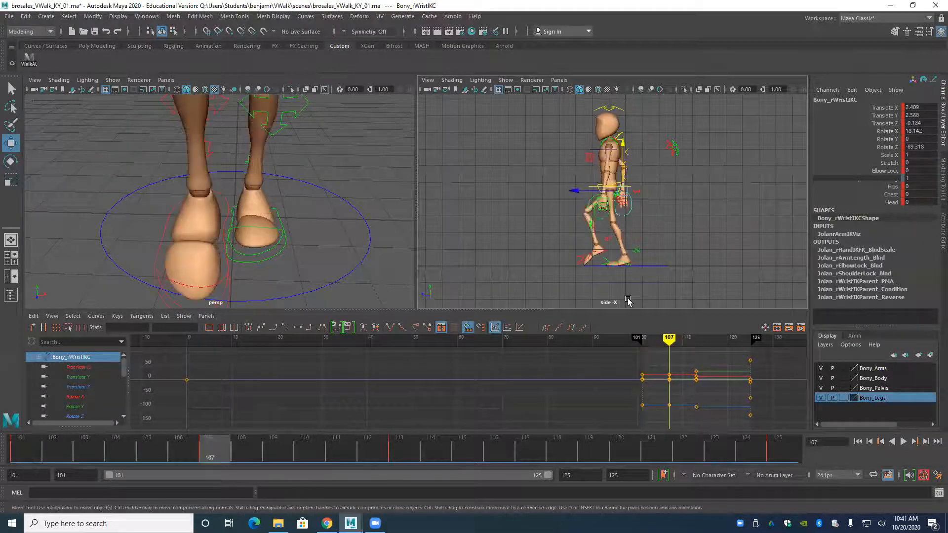
key(comma)
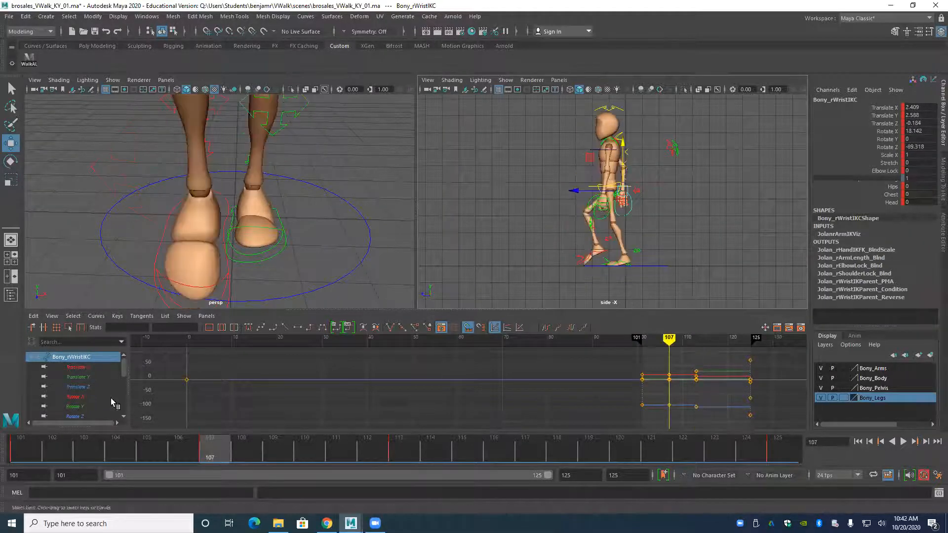
Replace the right wrist's Translate Z key at frame 107 with the linear in-between value -0.095.
click(76, 387)
drag(666, 358, 673, 367)
key(Delete)
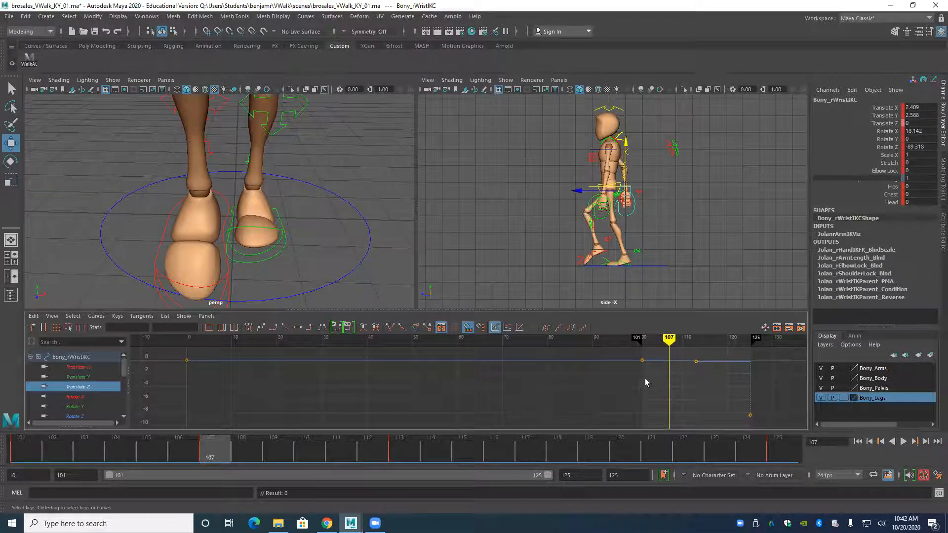
scroll(593, 394, down, 5)
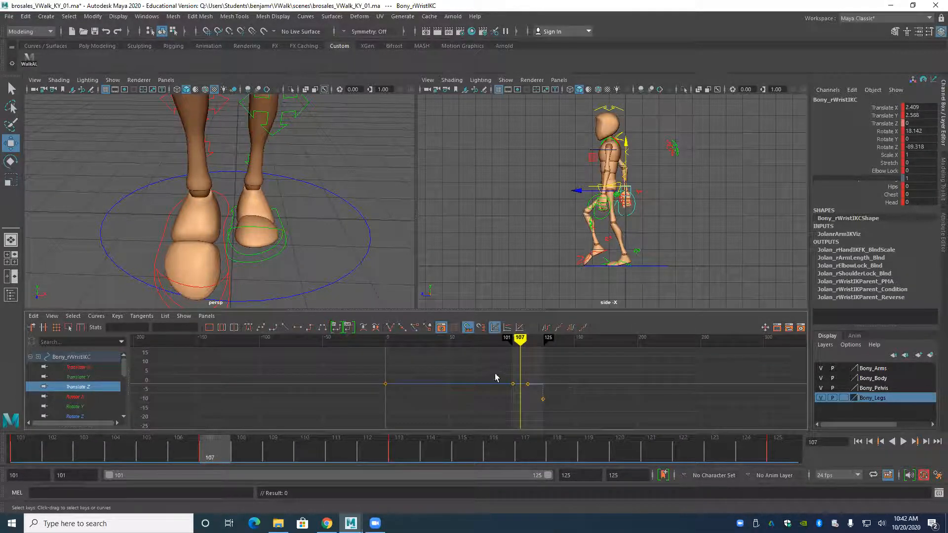
scroll(509, 381, up, 5)
click(620, 378)
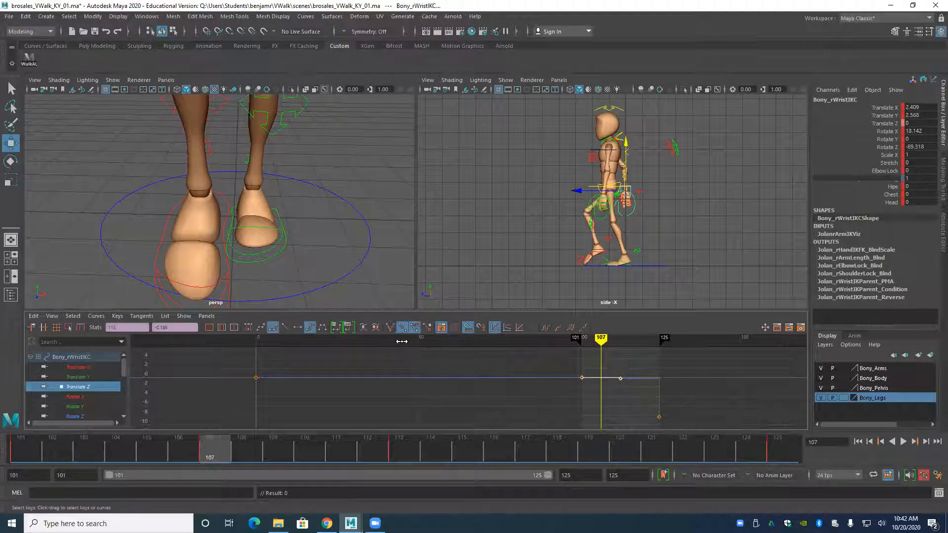
click(285, 327)
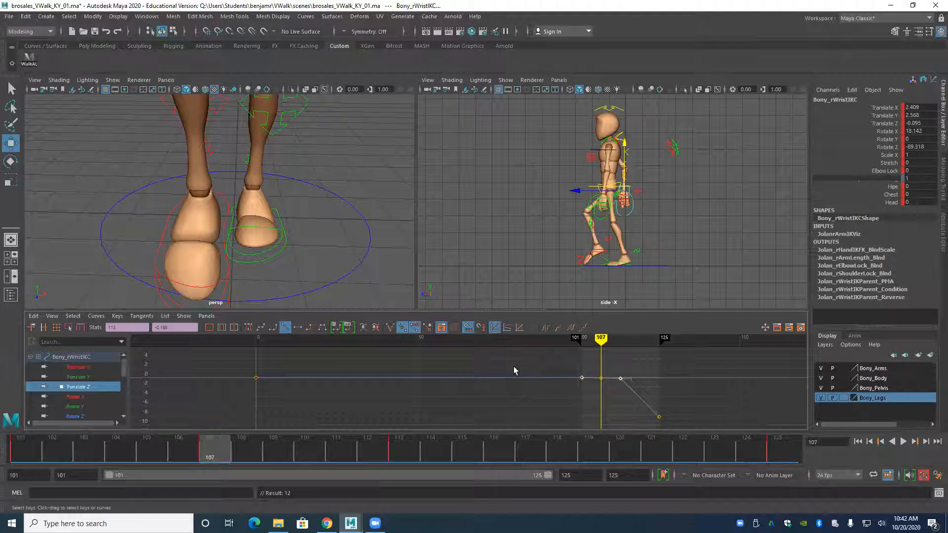
key(comma)
key(period)
Delete the right wrist's Translate Y key at frame 107 and make the keys at frames 101 and 113 linear.
click(76, 367)
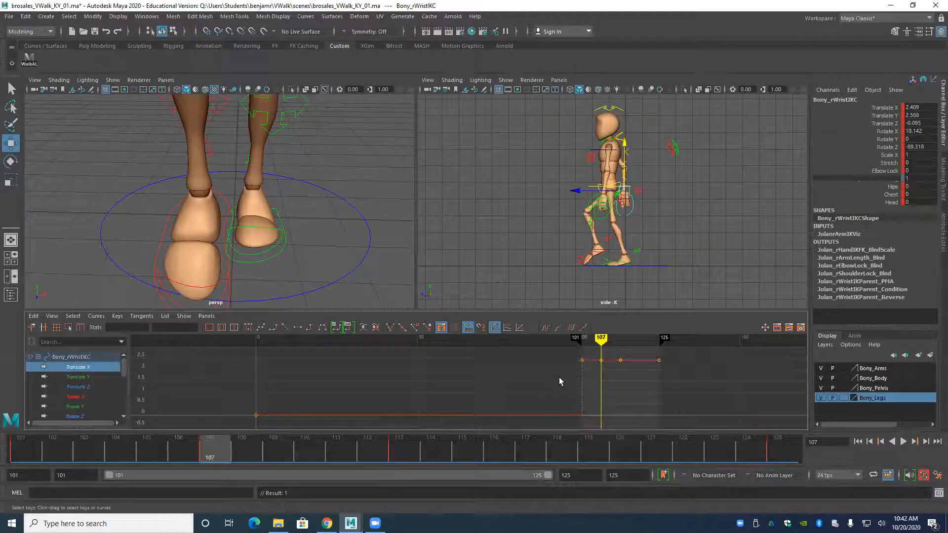
key(period)
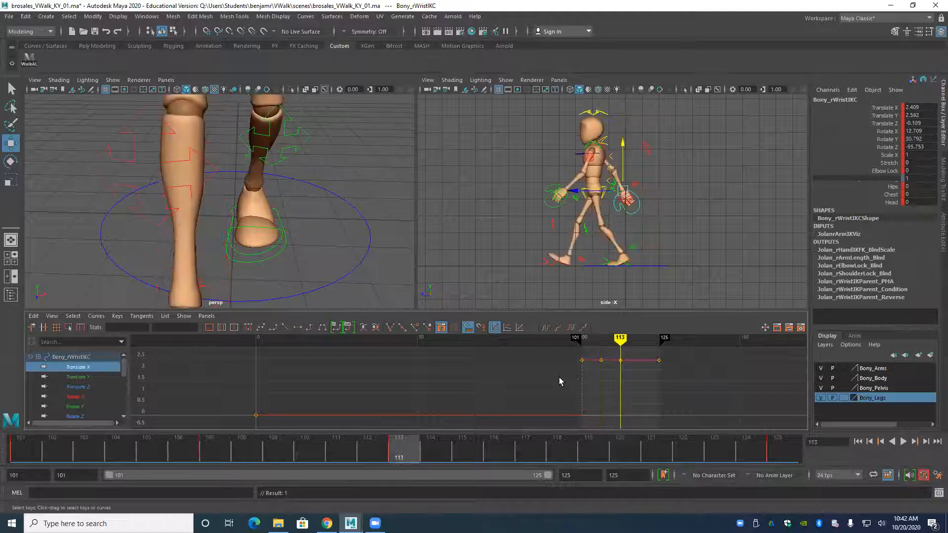
click(79, 376)
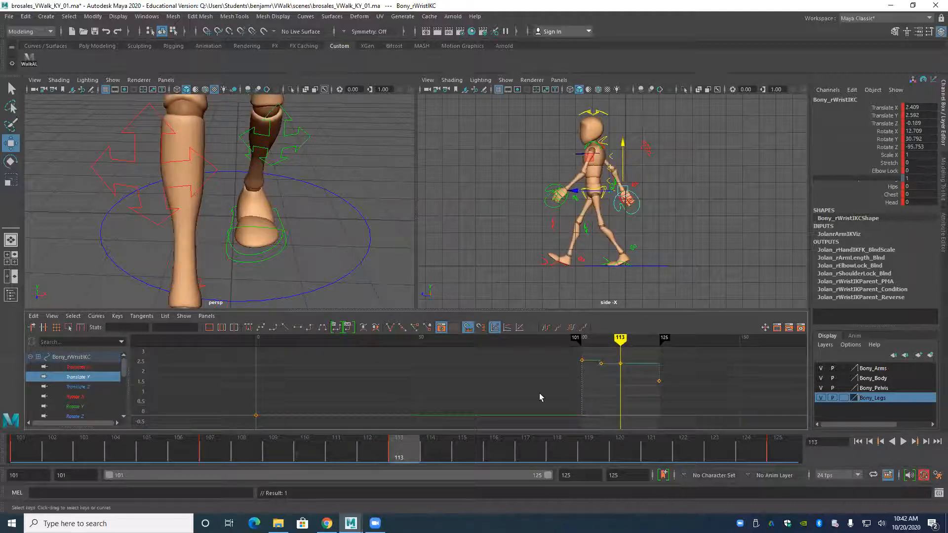
scroll(559, 388, up, 1)
alt+middle_drag(560, 387, 558, 395)
scroll(559, 394, up, 4)
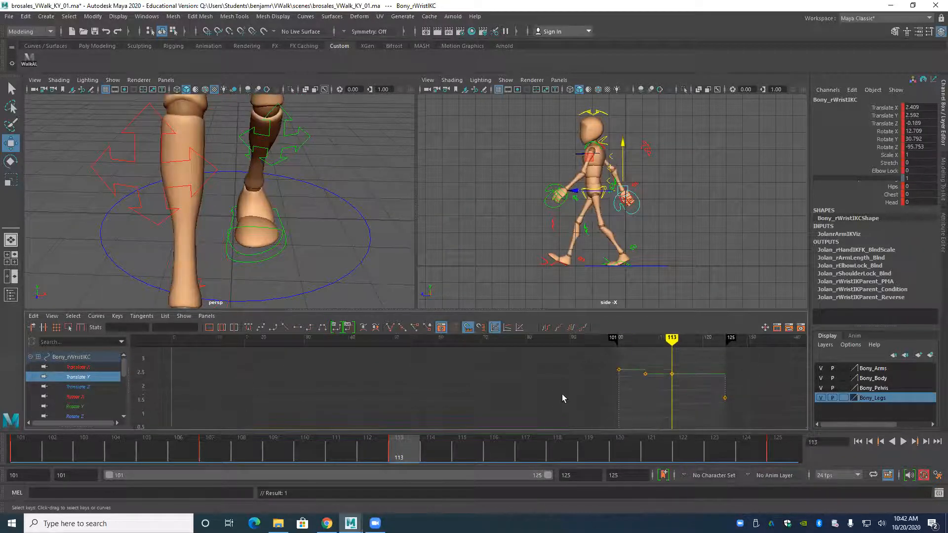
key(comma)
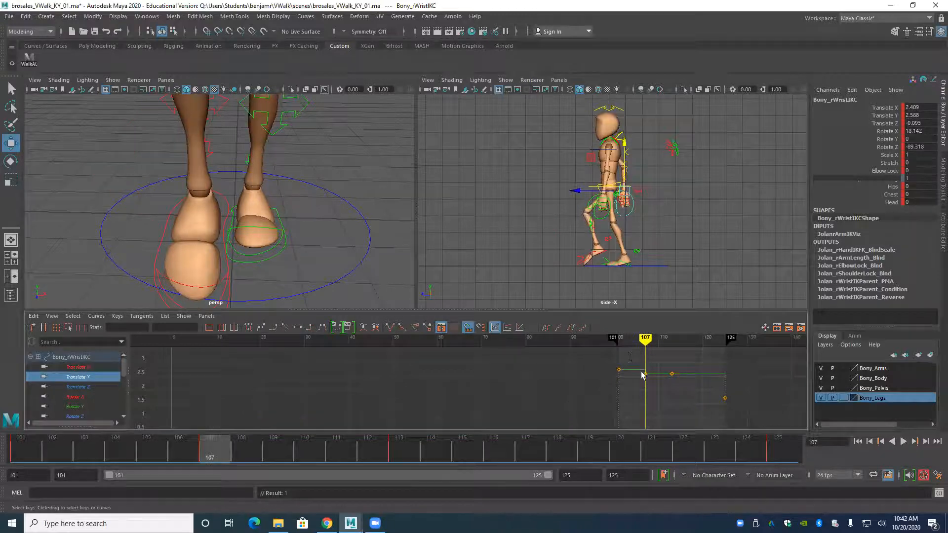
drag(641, 372, 652, 387)
key(Delete)
drag(607, 362, 691, 387)
click(285, 328)
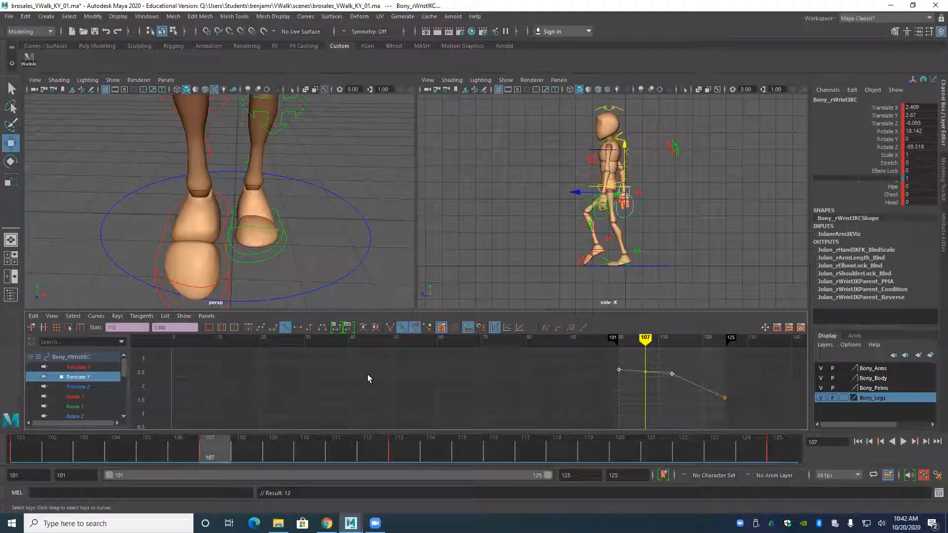
Key the right wrist's in-between Translate Y value at frame 107 and give its keys from 101 to 125 stepped tangents.
drag(601, 365, 726, 401)
click(309, 328)
key(comma)
key(period)
key(period)
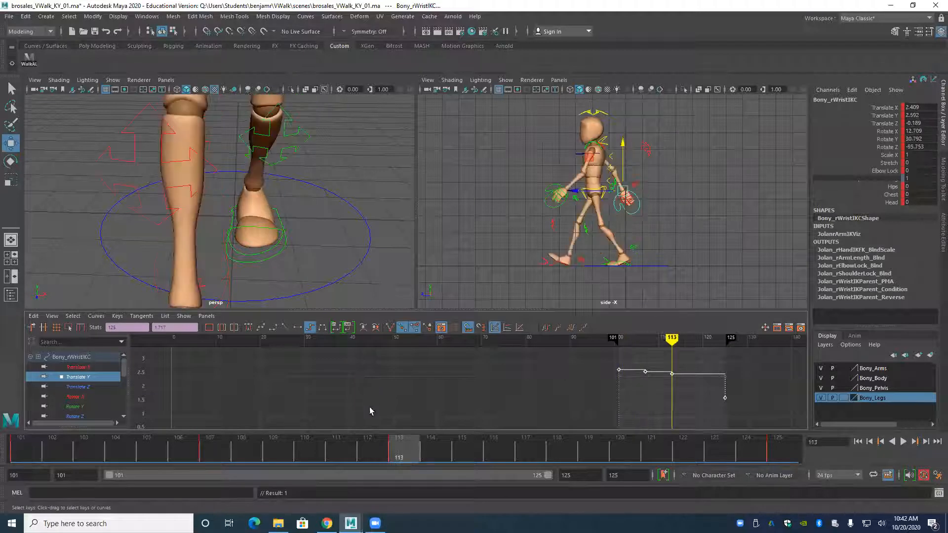
Play the walk, stop it, and display the root control's Translate Z curve.
key(alt+v)
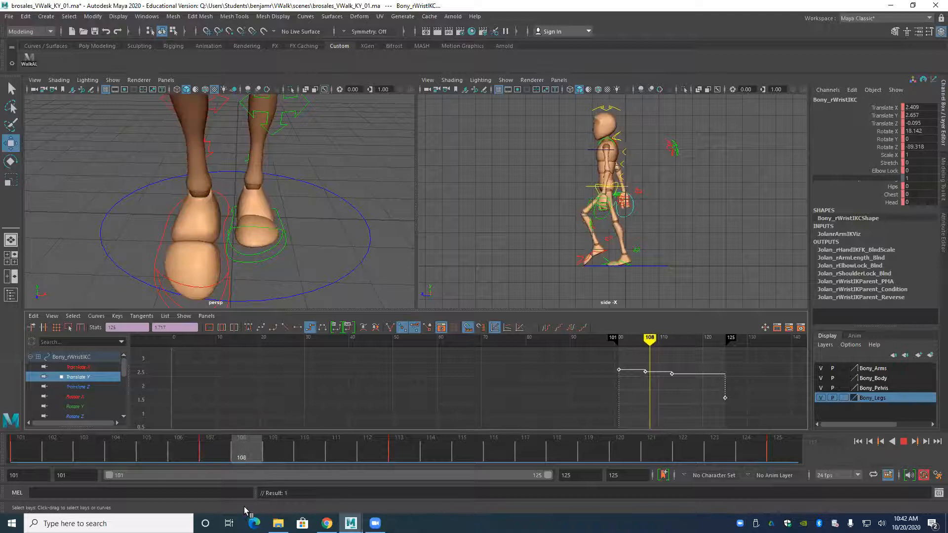
key(alt+v)
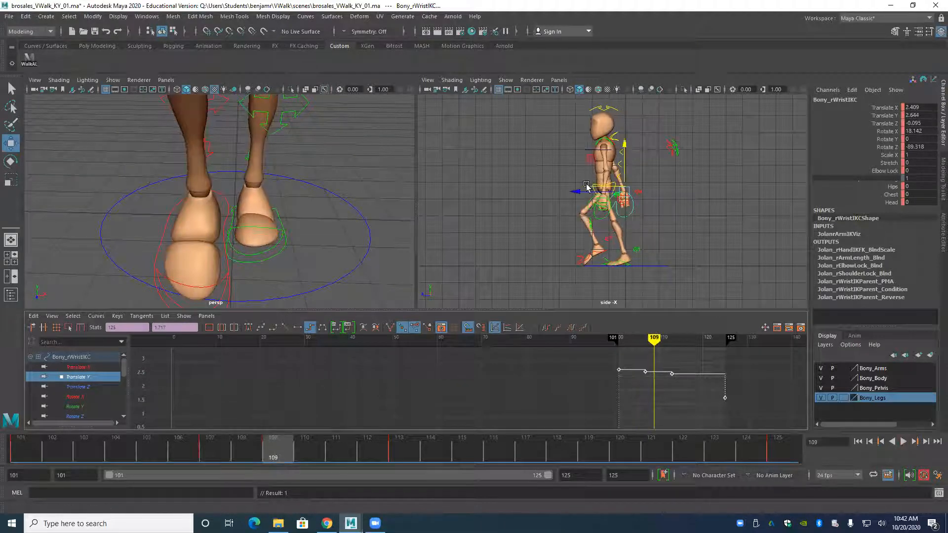
click(579, 197)
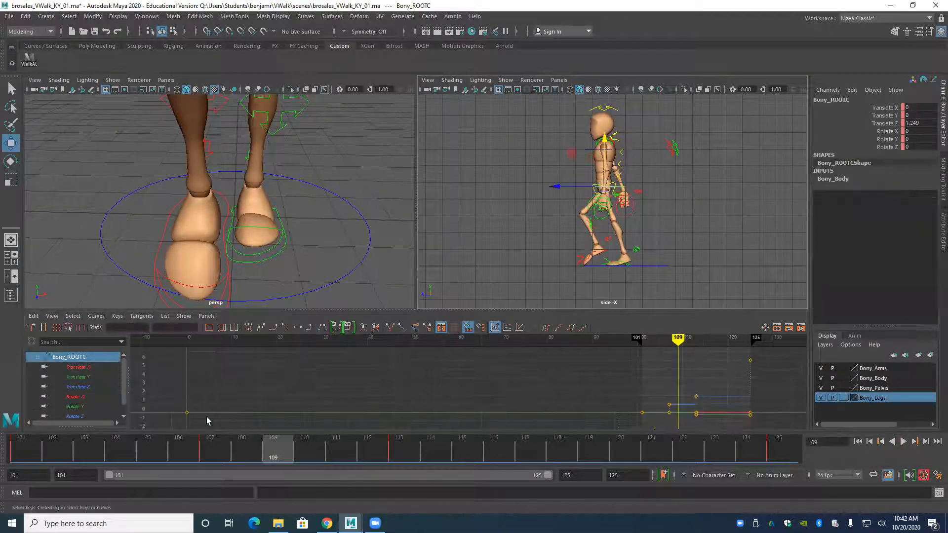
click(72, 384)
scroll(411, 413, down, 4)
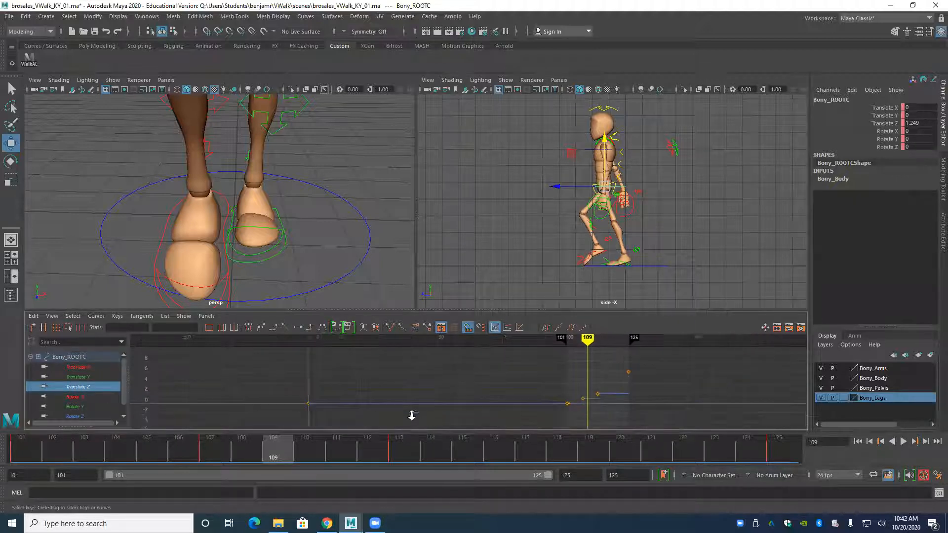
Step through frames 101 to 112 to examine how the root travels forward between the key poses.
key(comma)
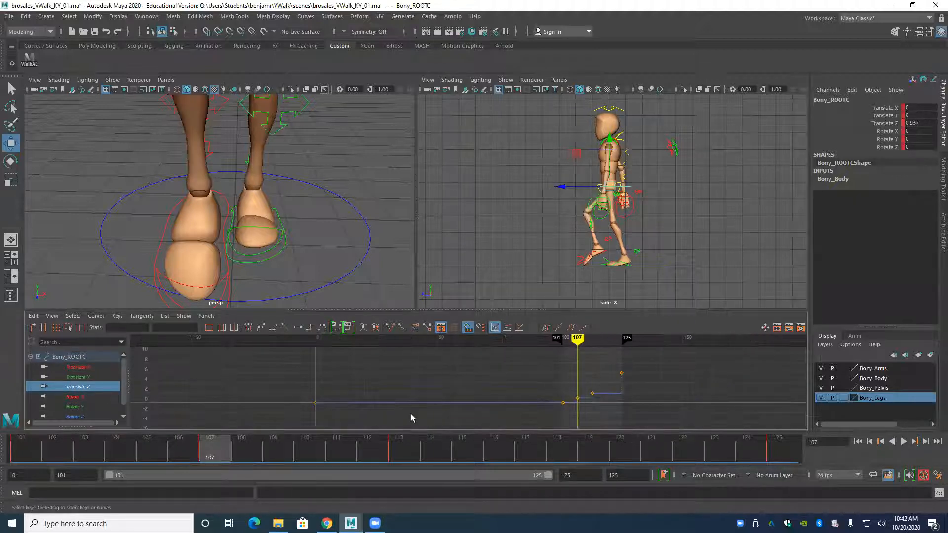
key(comma)
key(alt+period)
key(alt+period)
key(alt+period)
key(alt+period)
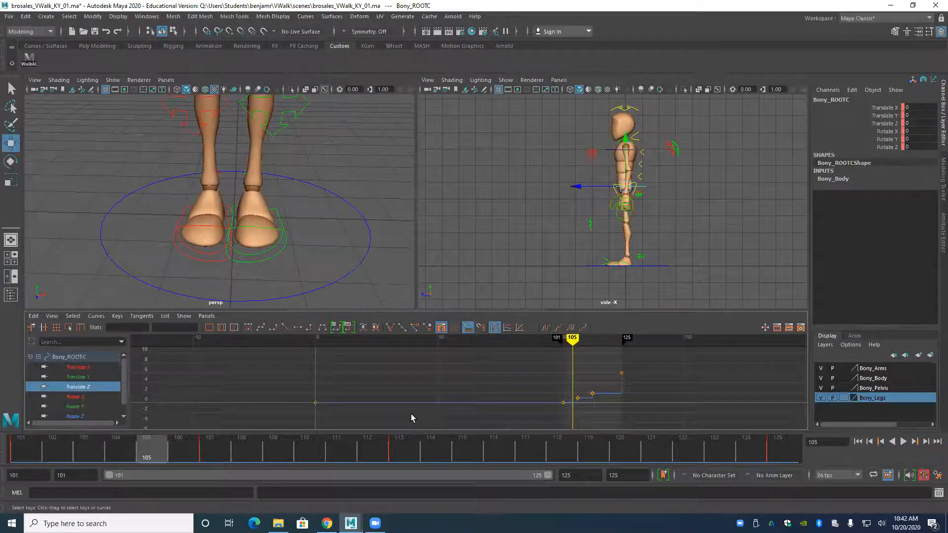
key(alt+period)
key(alt+period)
key(alt+period)
key(alt+period)
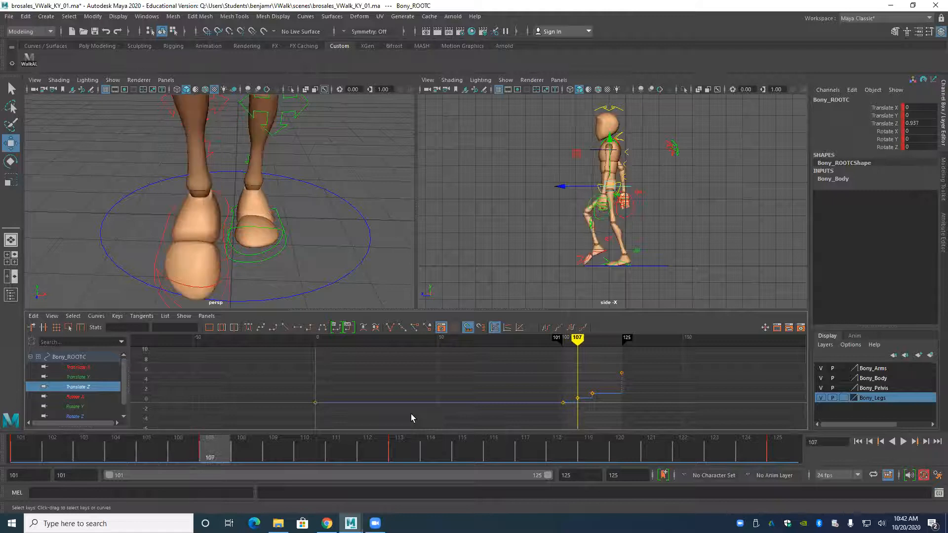
key(alt+comma)
key(alt+comma)
key(alt+period)
key(alt+comma)
key(alt+period)
key(alt+period)
key(alt+period)
key(alt+period)
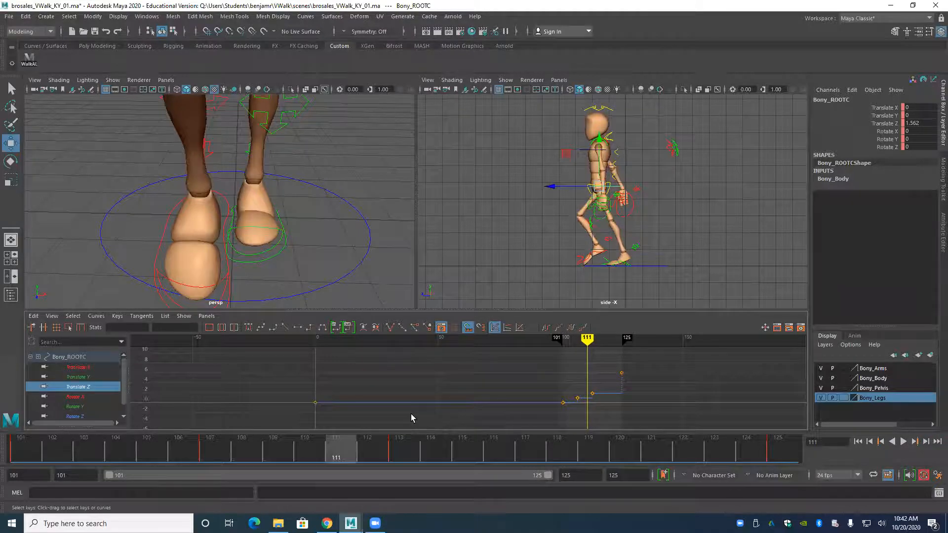
key(alt+period)
alt+right_drag(405, 415, 355, 376)
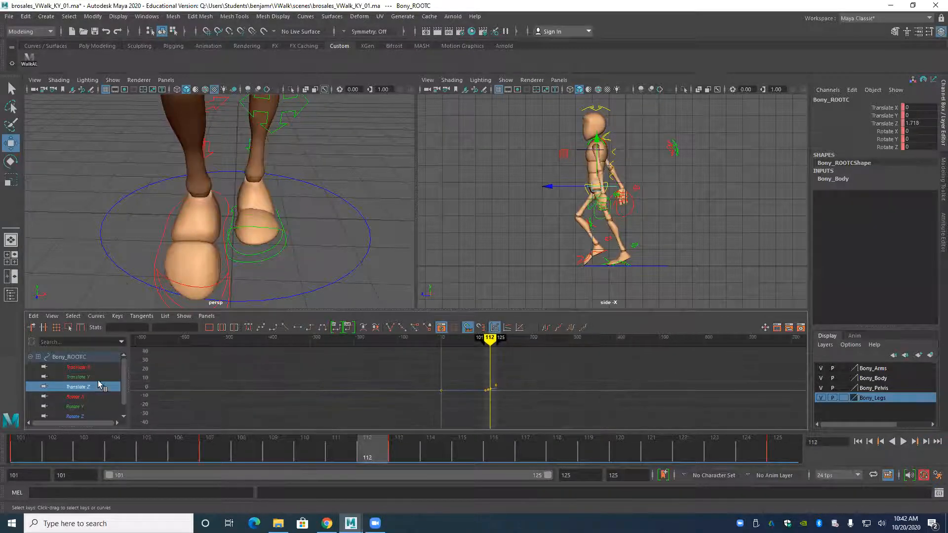
Show the hips and legs at an angle in the perspective view and reselect the root control to list all its curves.
alt+right_drag(265, 227, 122, 182)
alt+middle_drag(123, 183, 135, 227)
alt+drag(135, 227, 111, 217)
click(223, 140)
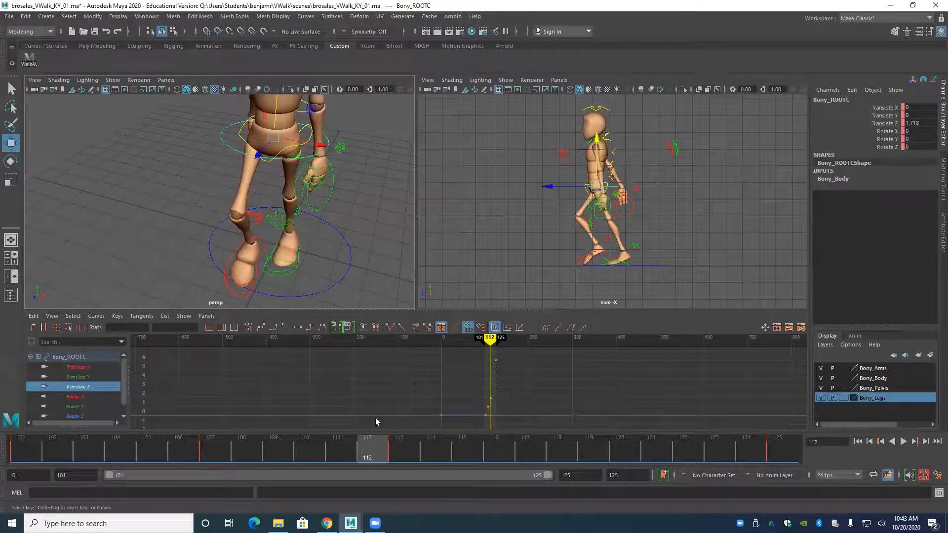
click(93, 169)
click(218, 157)
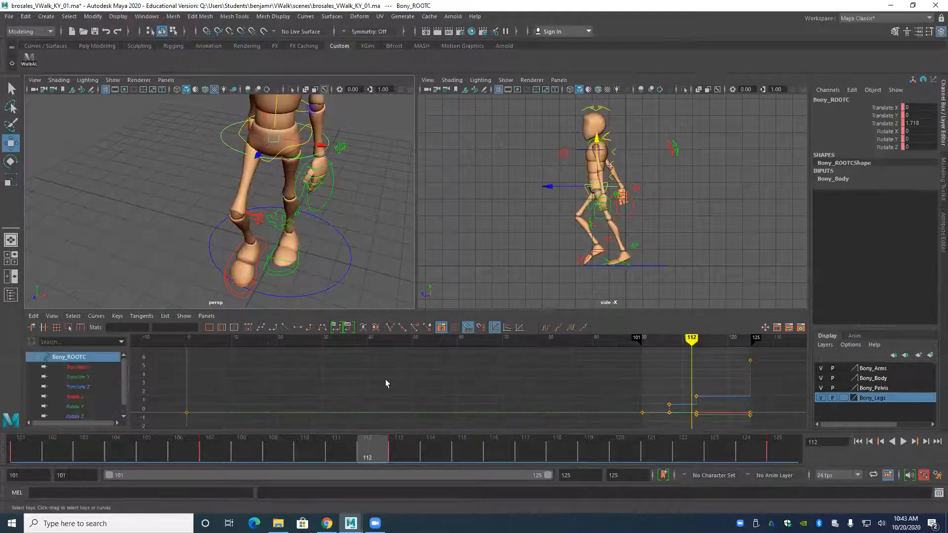
Compare the root's pose at frames 113 and 107, showing more of the body in the perspective view at frame 107.
mouse_move(436, 387)
alt+right_down()
mouse_move(464, 379)
mouse_move(413, 396)
mouse_move(449, 395)
alt+right_up()
alt+middle_drag(449, 394, 437, 384)
alt+shift+right_drag(436, 385, 440, 386)
key(alt+period)
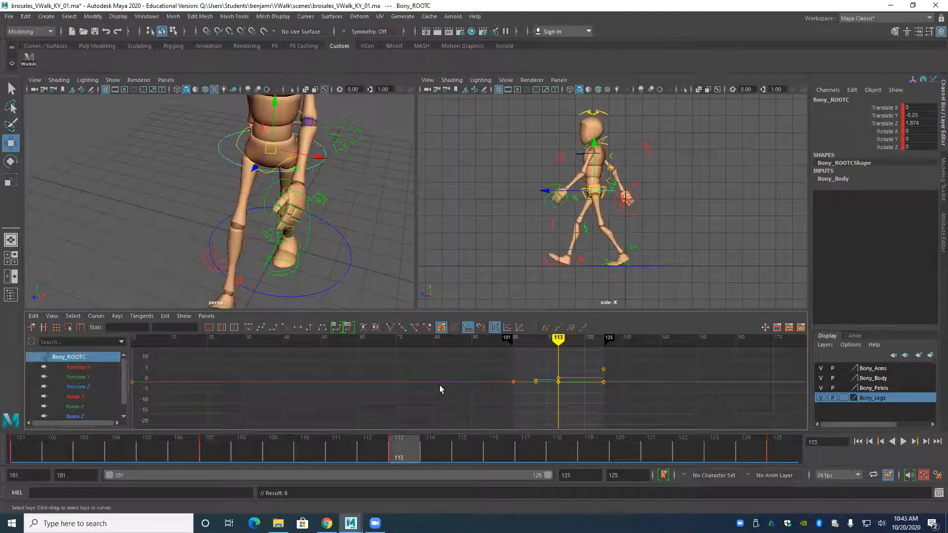
drag(387, 449, 214, 471)
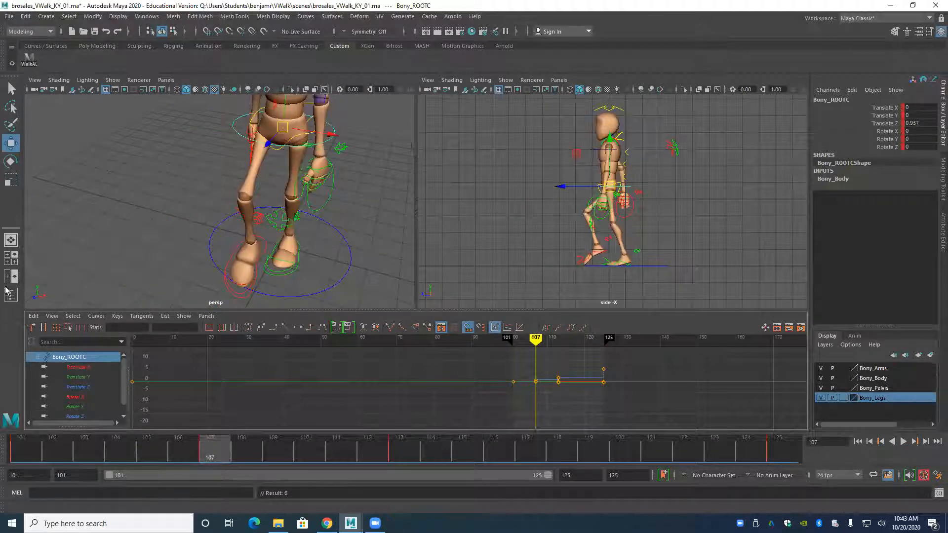
alt+right_drag(238, 233, 183, 234)
alt+middle_drag(182, 234, 191, 259)
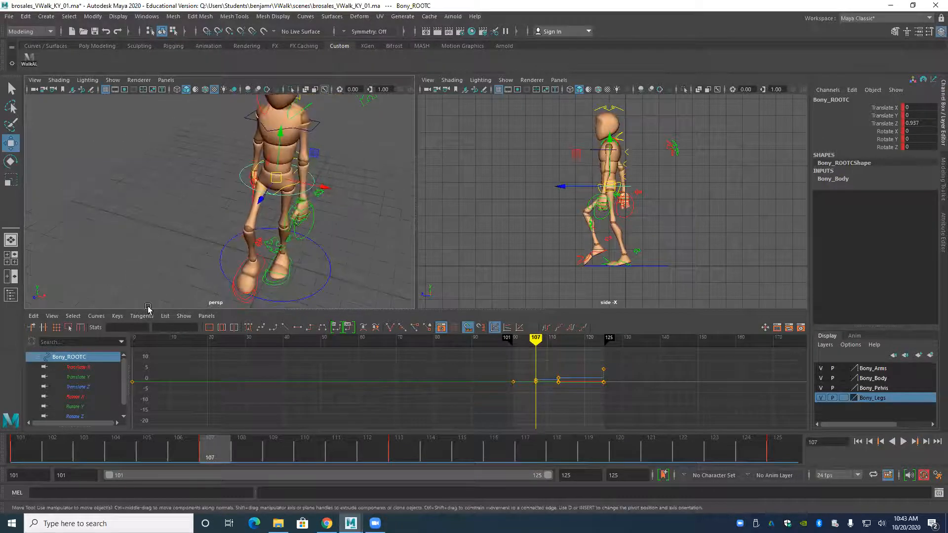
Flip through the root control's key poses at frames 113, 125 and 107 to compare its forward travel.
drag(124, 374, 125, 397)
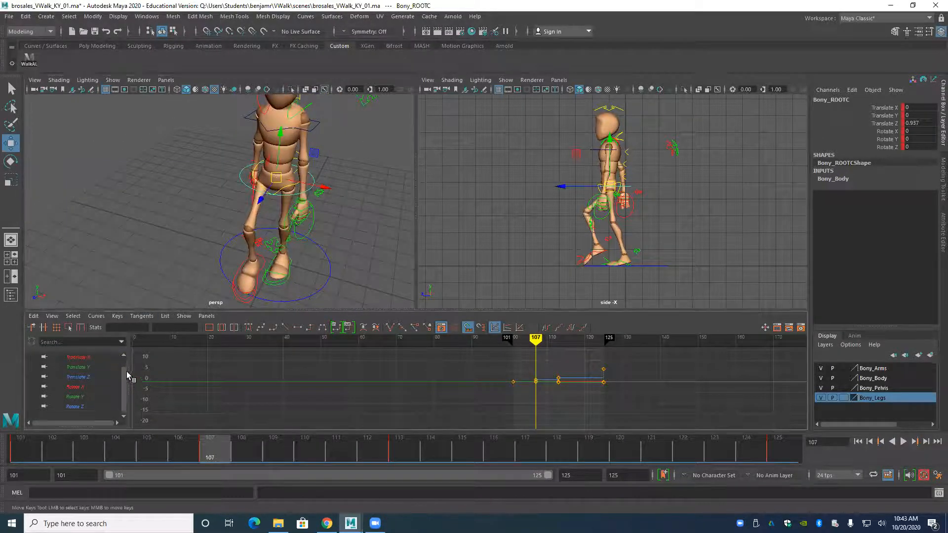
scroll(127, 375, up, 1)
key(period)
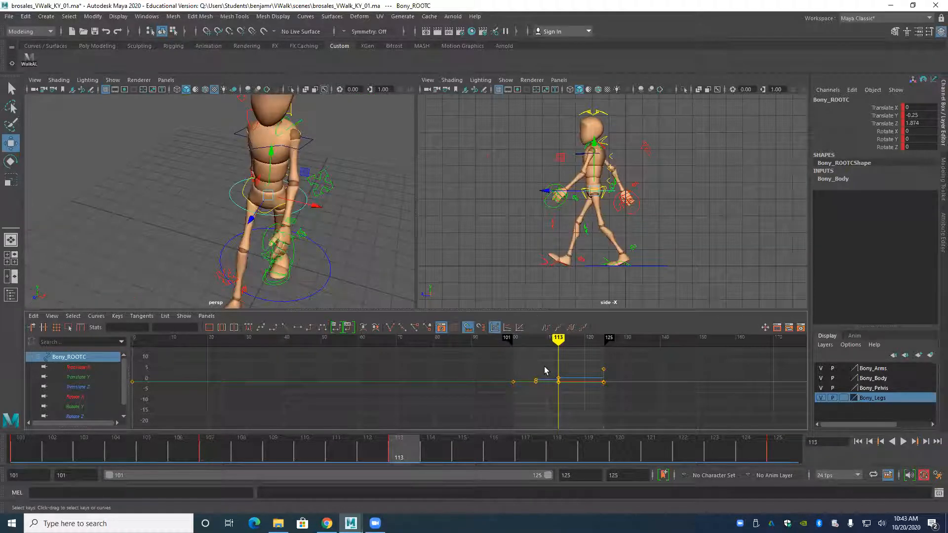
key(period)
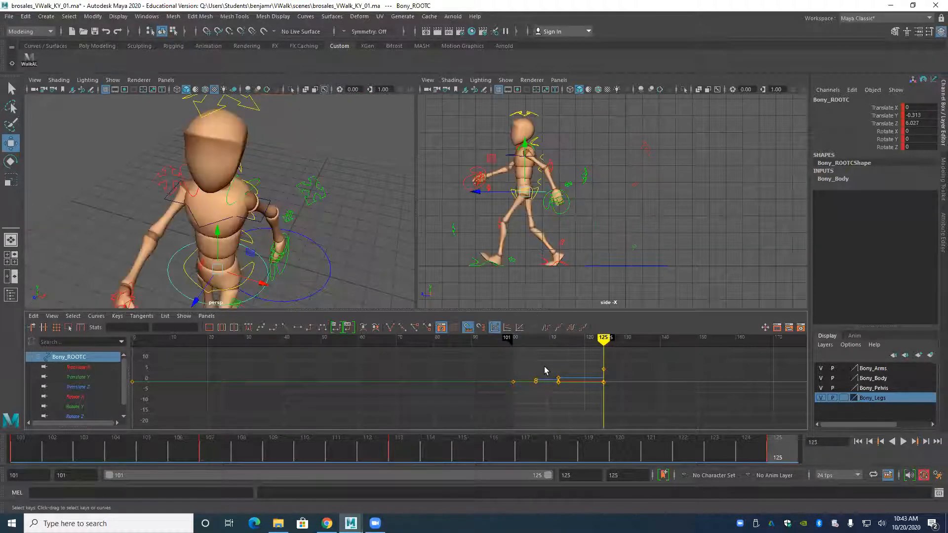
key(period)
key(period)
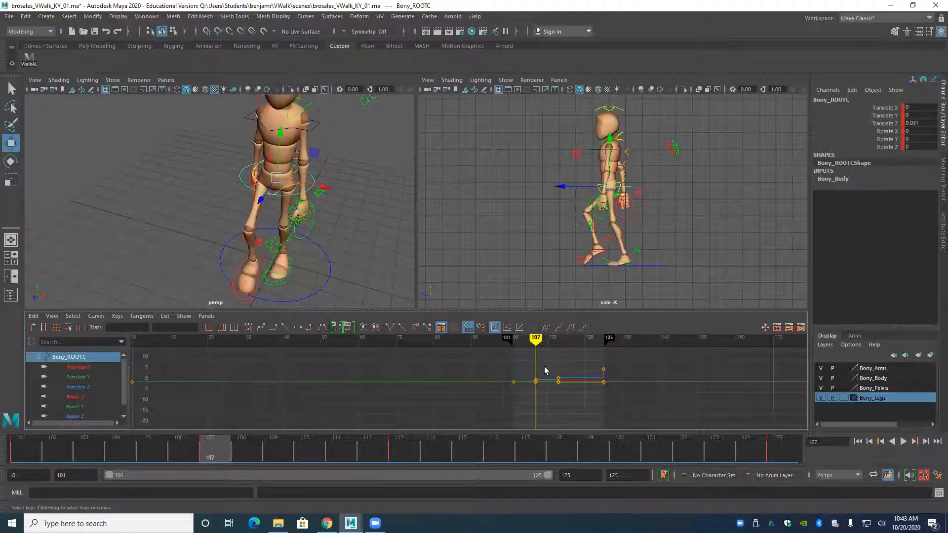
key(period)
Select all of the character's controls and set their keys from frame 101 to 125 to stepped tangents.
click(203, 216)
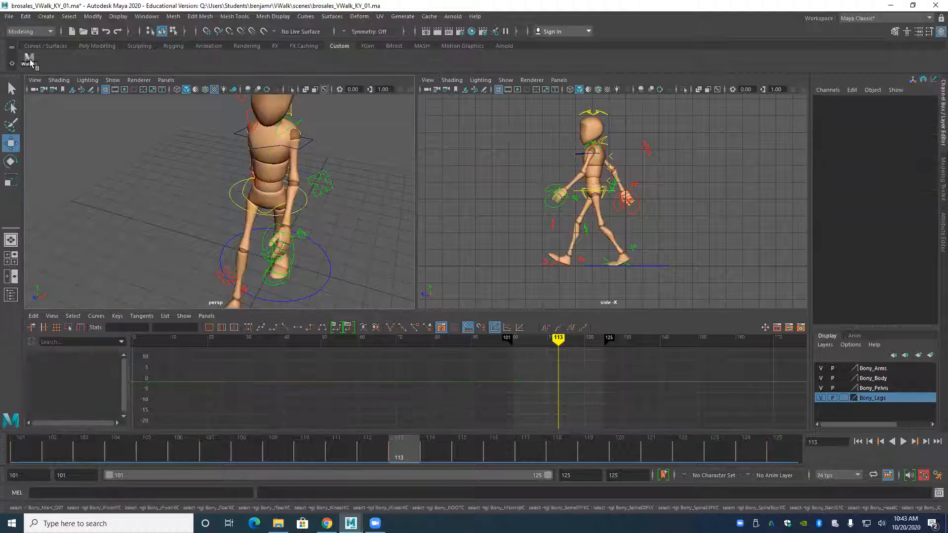
key(ctrl+z)
alt+right_drag(603, 388, 558, 387)
alt+middle_drag(528, 380, 504, 381)
alt+shift+right_drag(502, 381, 506, 383)
drag(504, 357, 600, 402)
click(309, 327)
Check the stepped poses at frames 107, 113 and 125, and play the walk from frame 101.
key(comma)
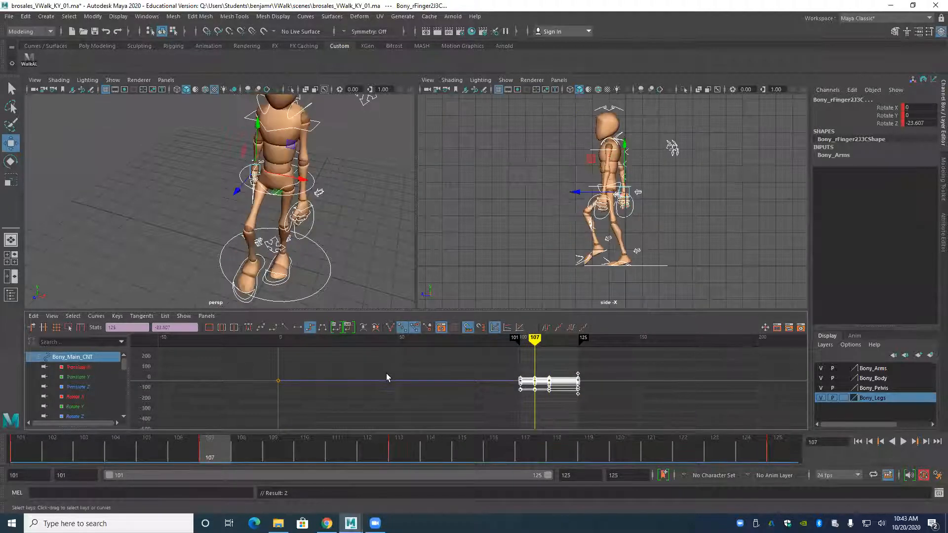
key(period)
key(period)
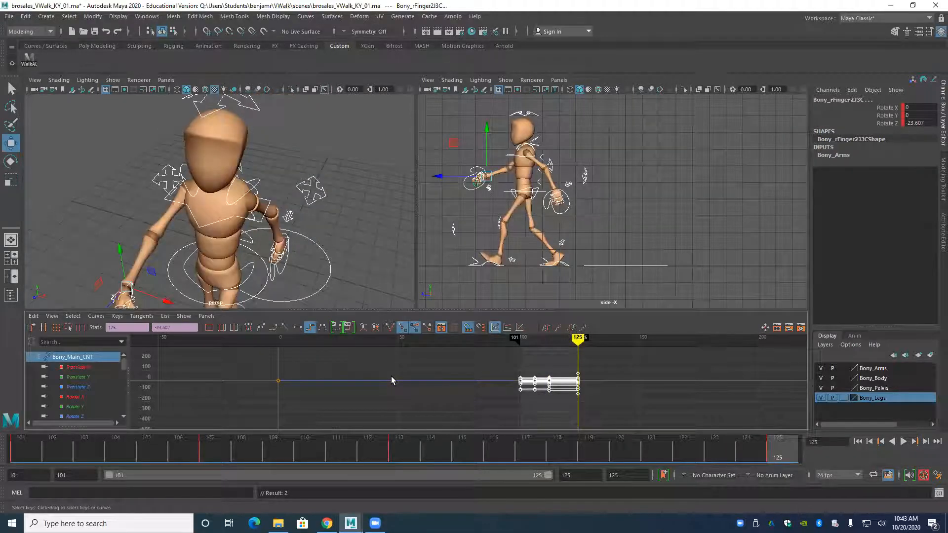
key(comma)
click(858, 442)
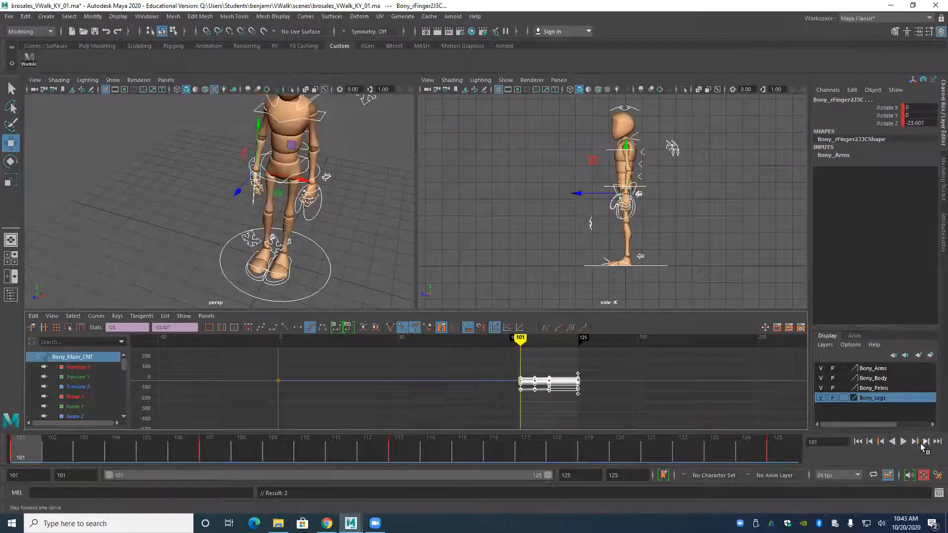
click(903, 441)
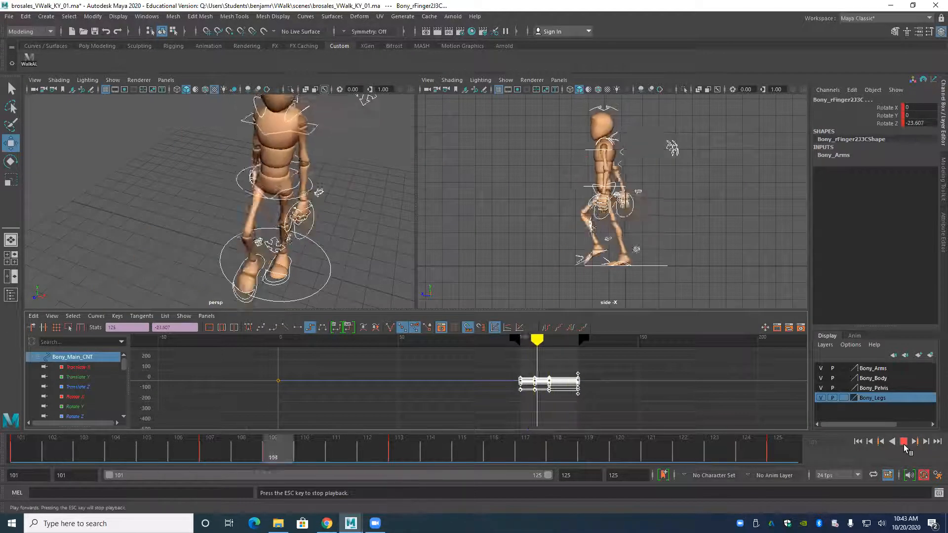
click(903, 441)
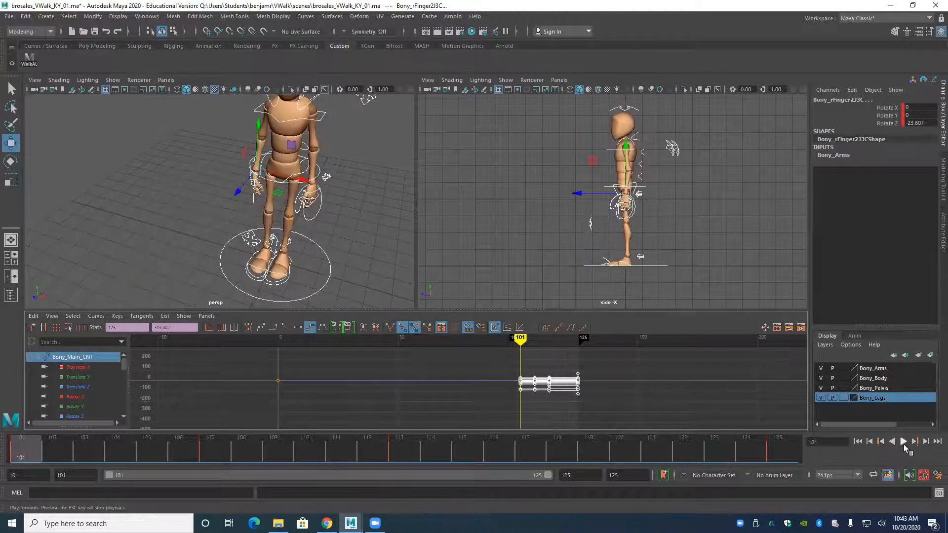
click(903, 442)
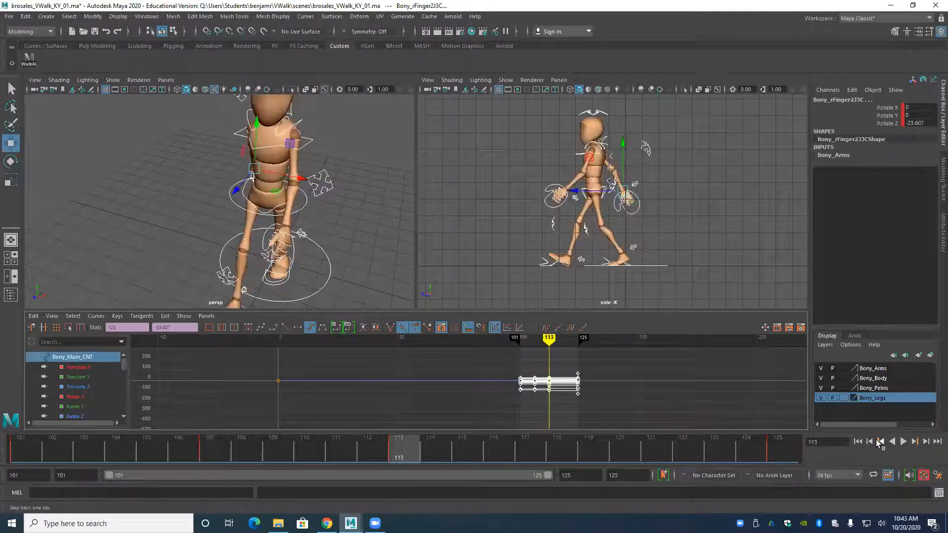
Examine the individual key poses at frames 107, 101 and 113 one by one.
click(877, 441)
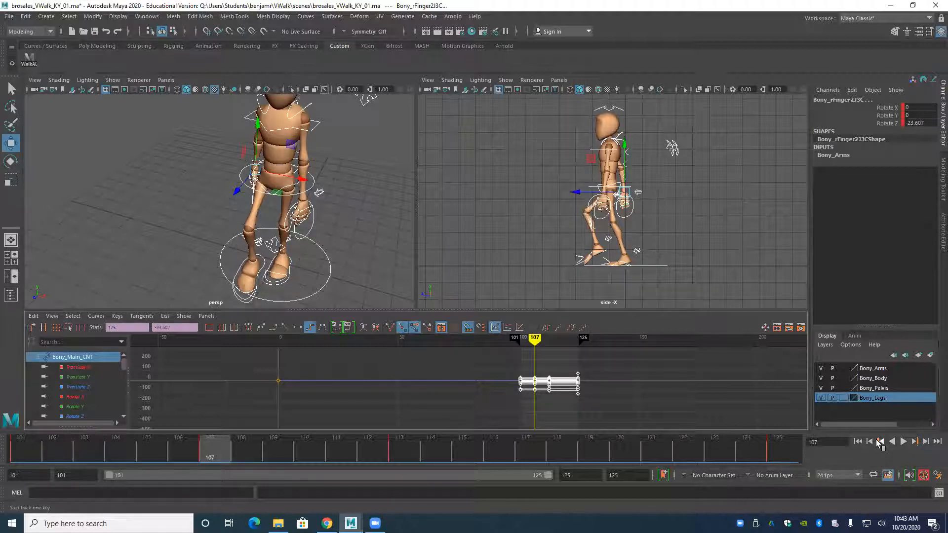
click(878, 441)
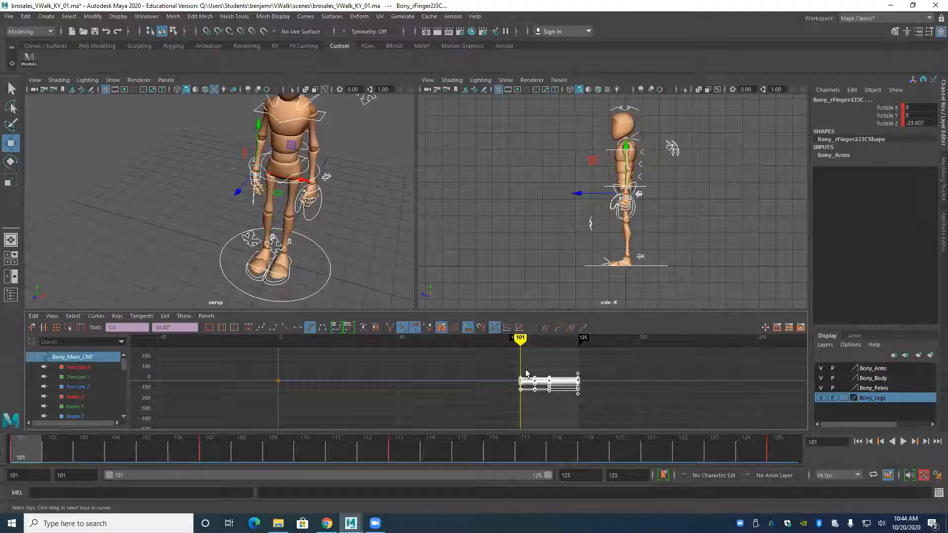
key(period)
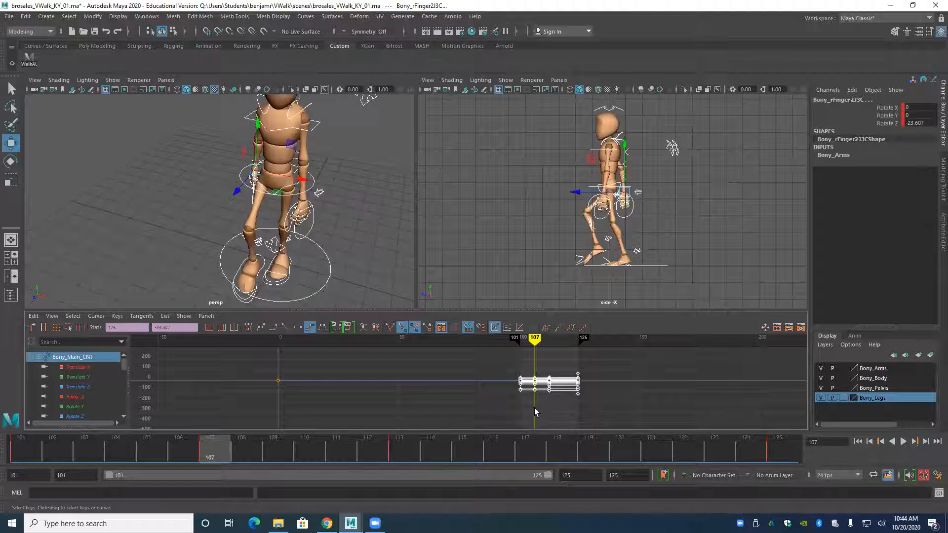
key(period)
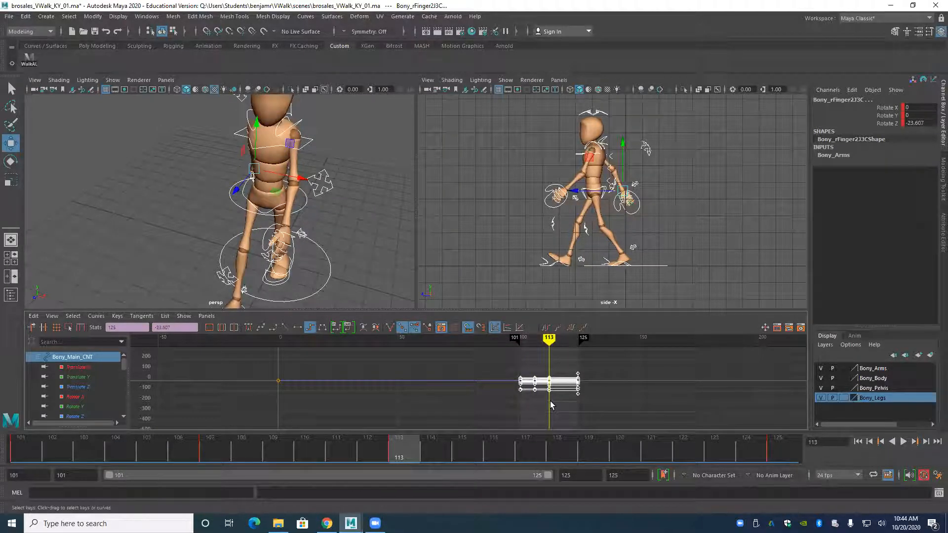
Set a key on all of the character's controls at frame 119.
key(alt+period)
key(alt+period)
key(alt+period)
key(alt+period)
key(alt+period)
key(alt+period)
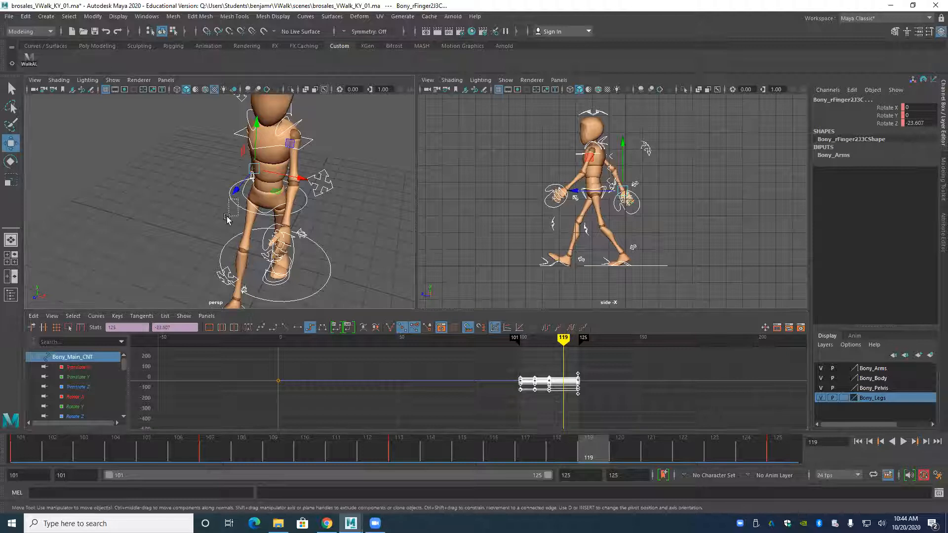
click(237, 204)
scroll(481, 413, up, 5)
alt+middle_drag(496, 401, 436, 413)
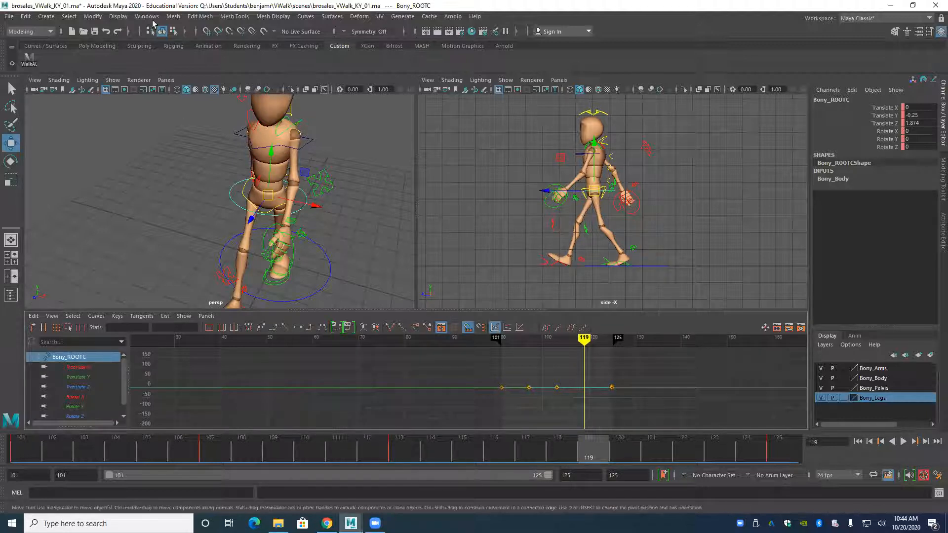
click(29, 60)
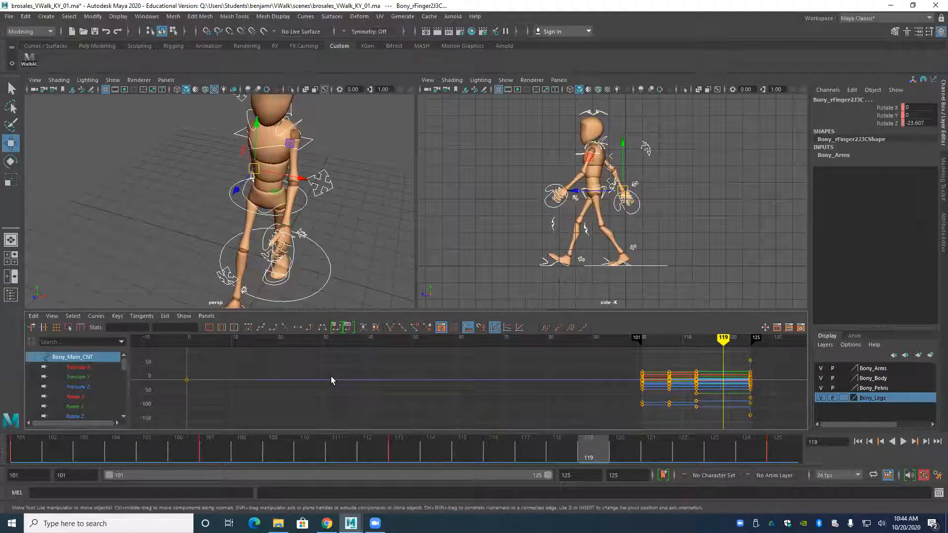
key(s)
Show the keys from frame 101 to 125 up close and compare the poses around frame 119.
alt+middle_drag(644, 416, 504, 403)
alt+shift+right_drag(512, 402, 526, 402)
alt+middle_drag(524, 399, 477, 398)
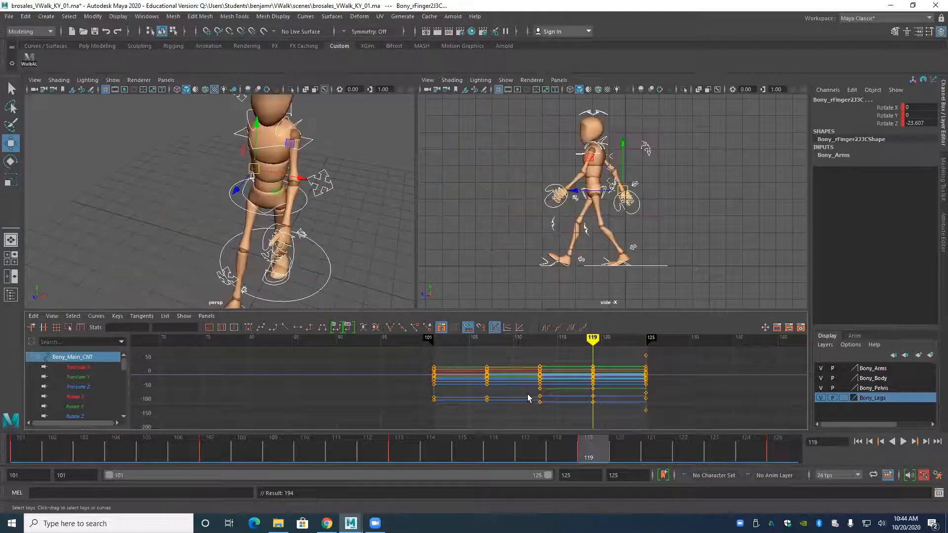
key(comma)
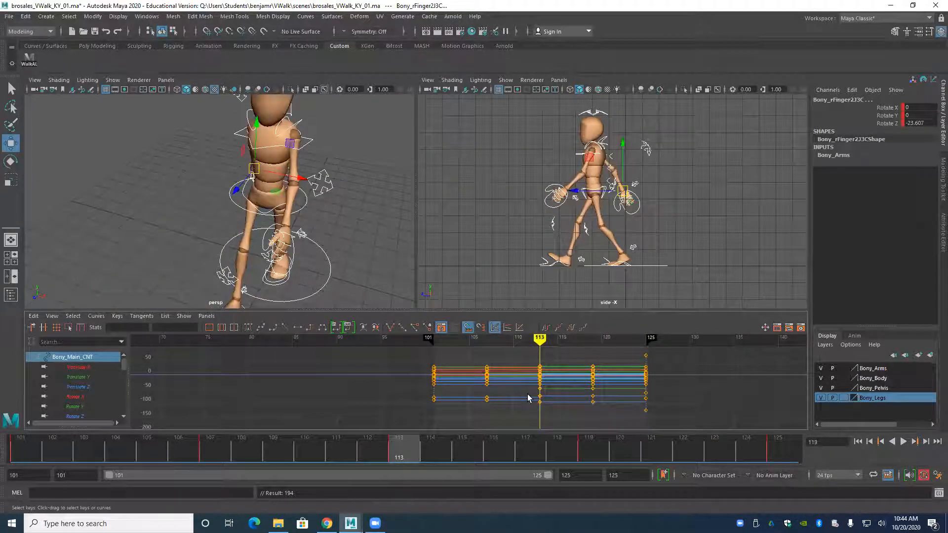
key(period)
key(period)
key(comma)
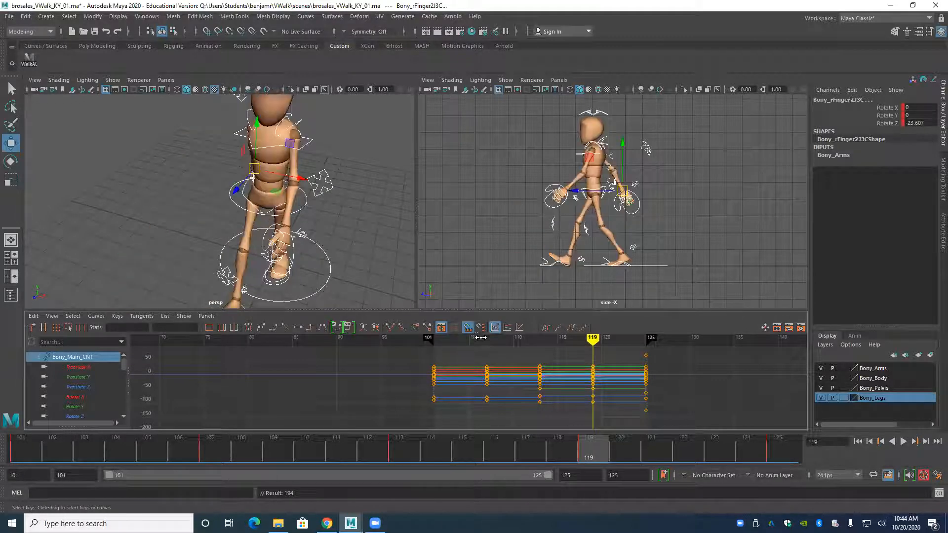
Remove the root control's translate keys at frame 119 and set its translate keys at 113 and 125 to linear tangents.
click(236, 205)
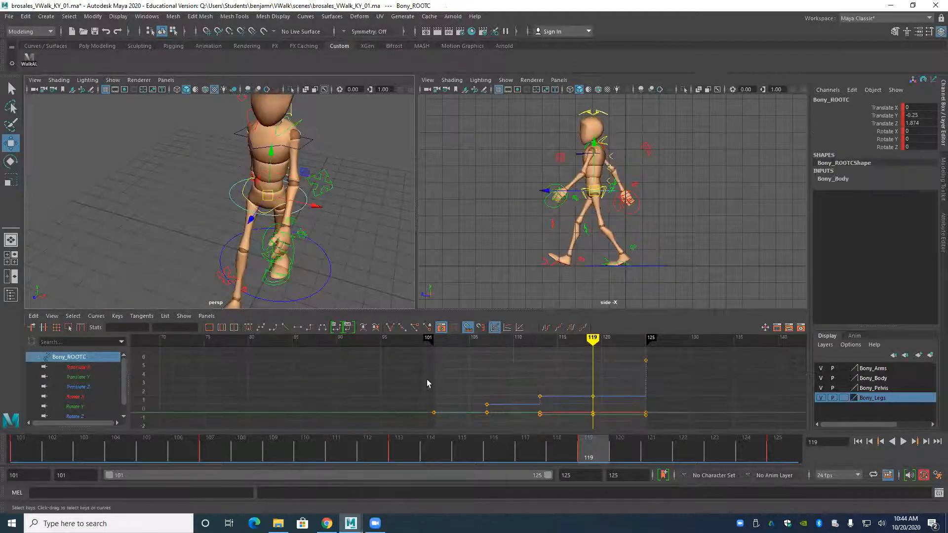
drag(89, 366, 90, 385)
alt+middle_drag(563, 379, 546, 371)
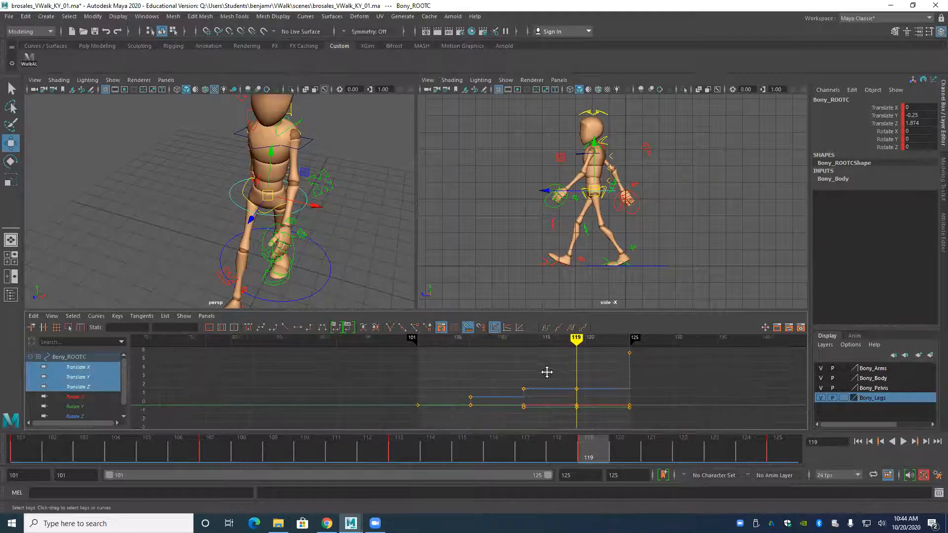
scroll(573, 380, down, 3)
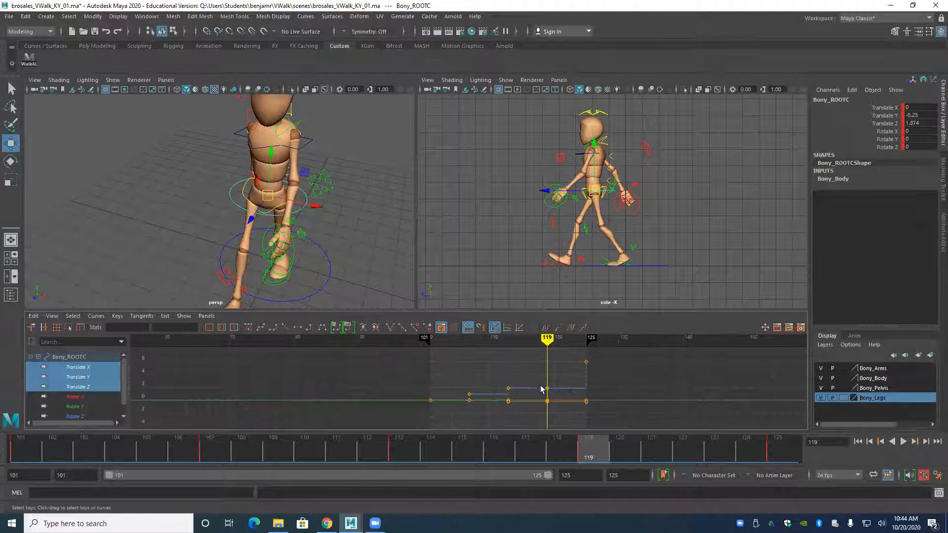
drag(499, 355, 611, 412)
click(285, 327)
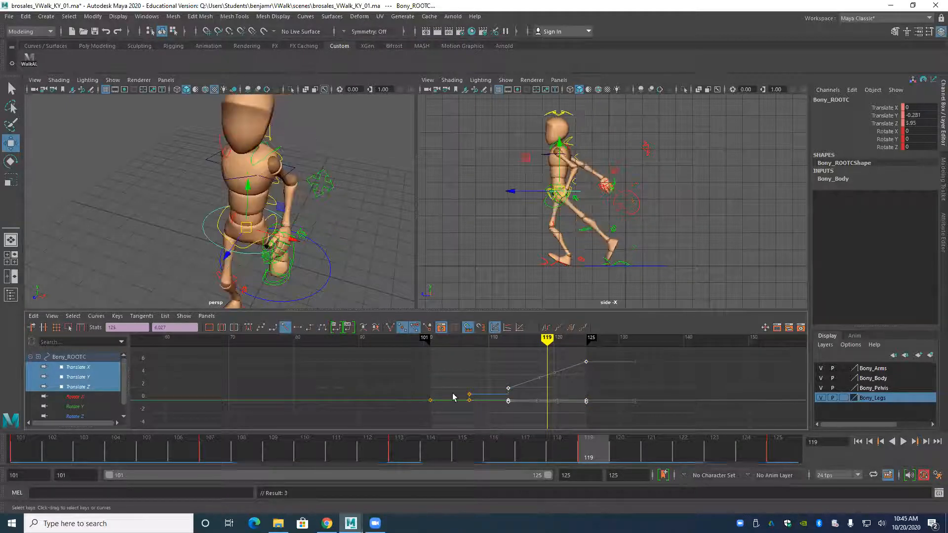
Key the root's in-between position at frame 119, set its translate keys from 113 to 125 to stepped, and play the walk.
key(s)
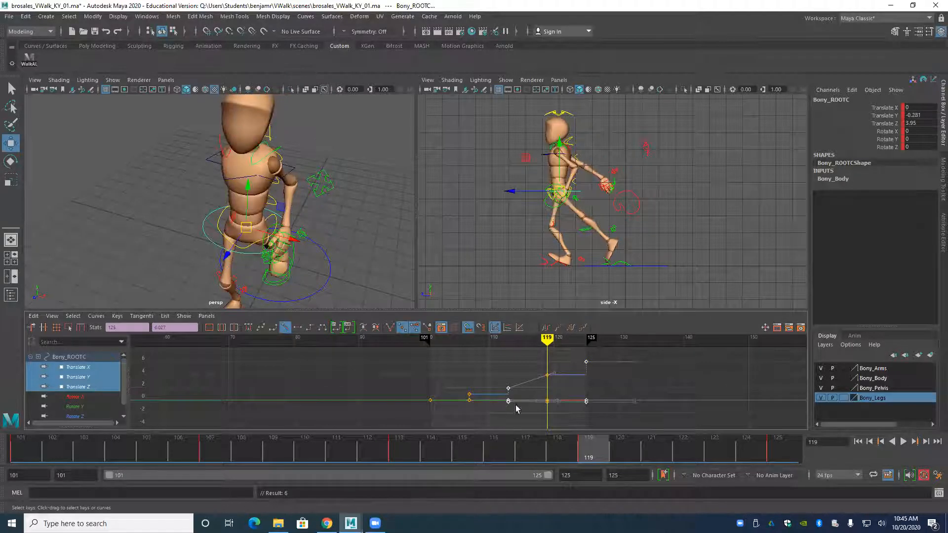
drag(498, 354, 593, 408)
click(309, 327)
key(alt+v)
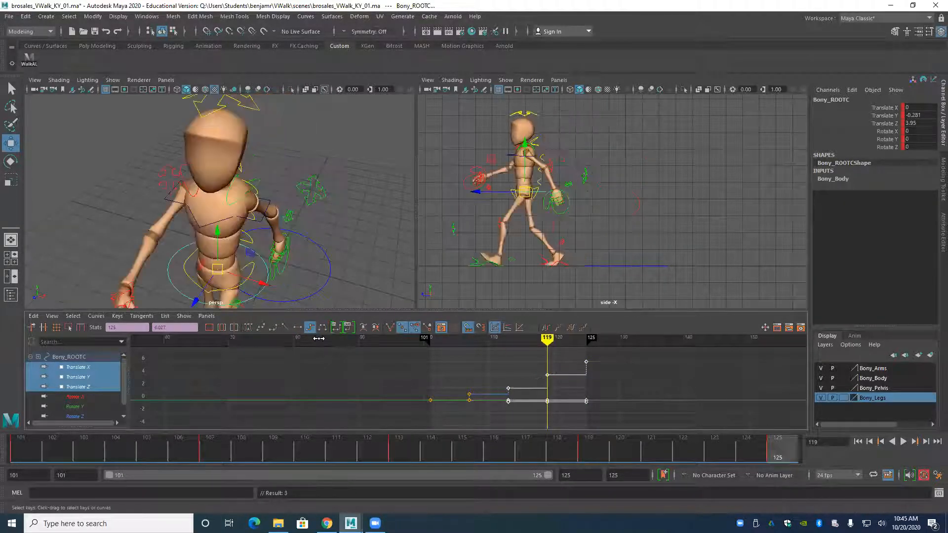
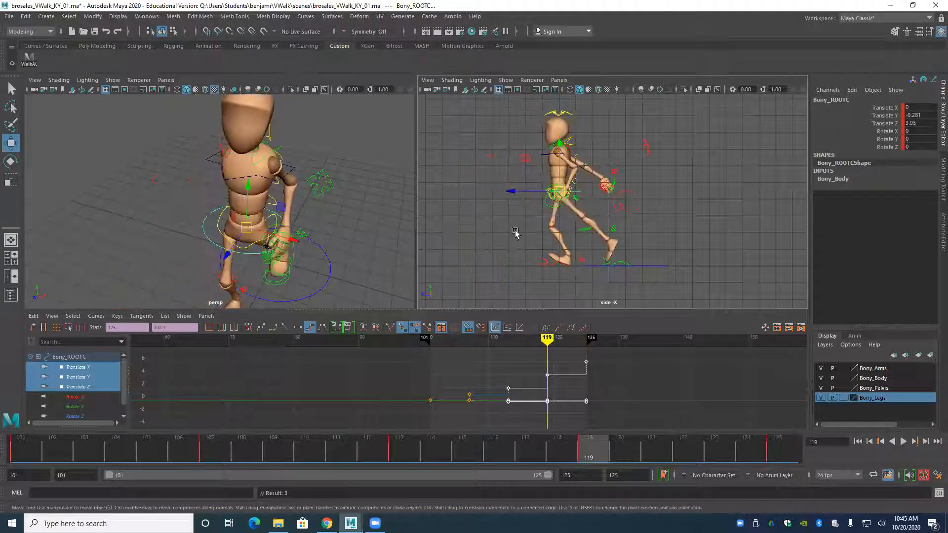
Set the right foot control's Heel Ball and Toe Up Dn to 0 at frame 119 so the foot lies flat.
scroll(448, 261, up, 3)
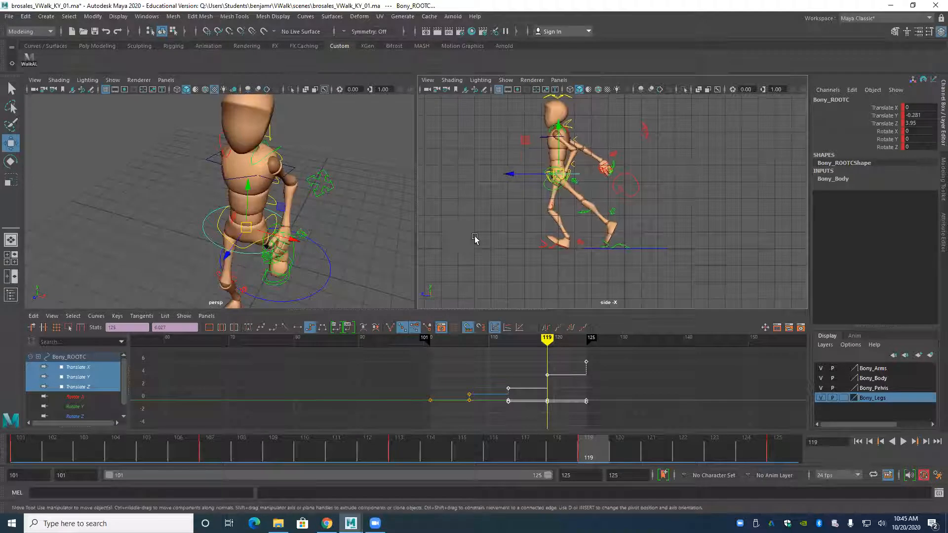
click(530, 265)
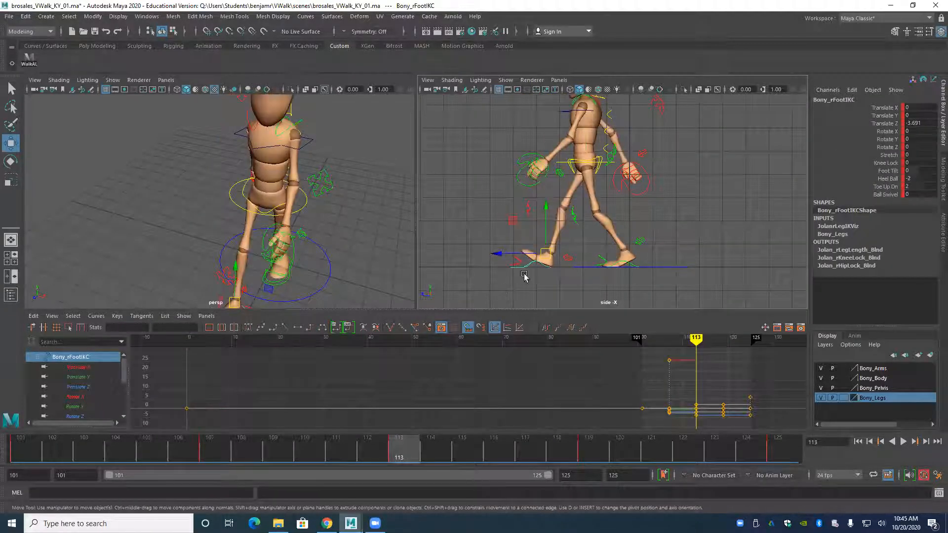
alt+drag(237, 267, 224, 246)
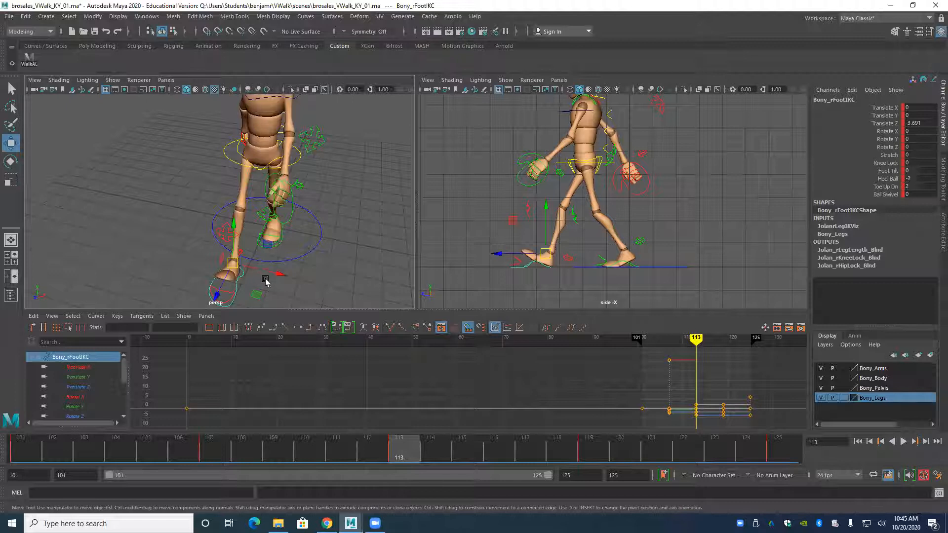
key(period)
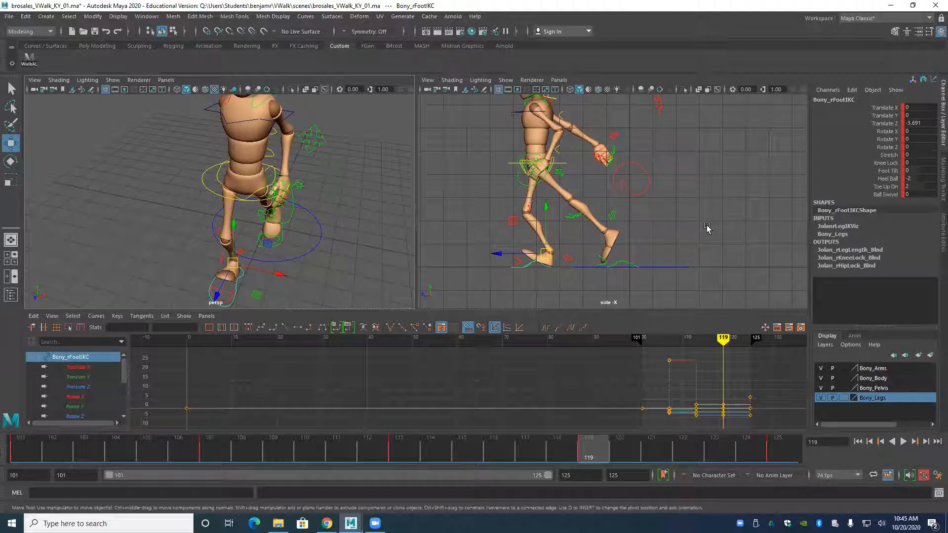
drag(923, 181, 921, 184)
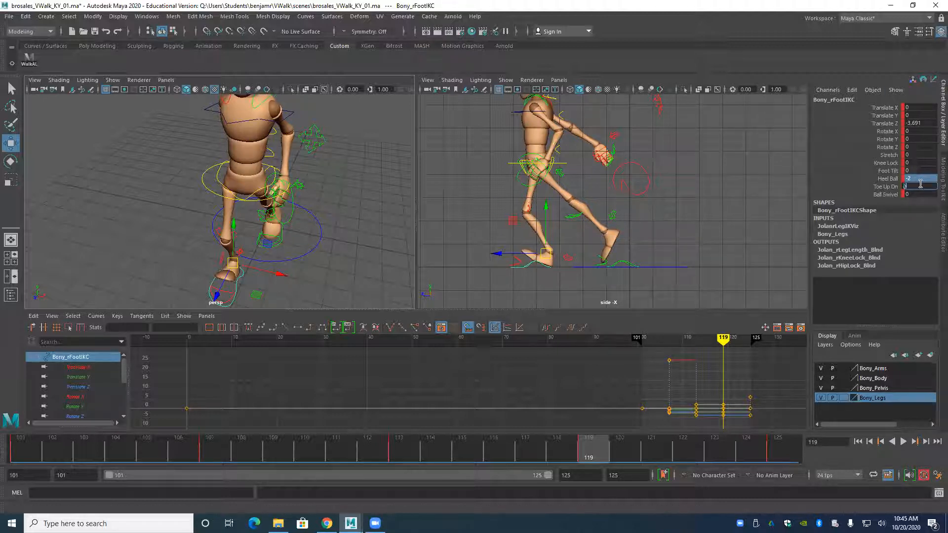
text(0)
key(Return)
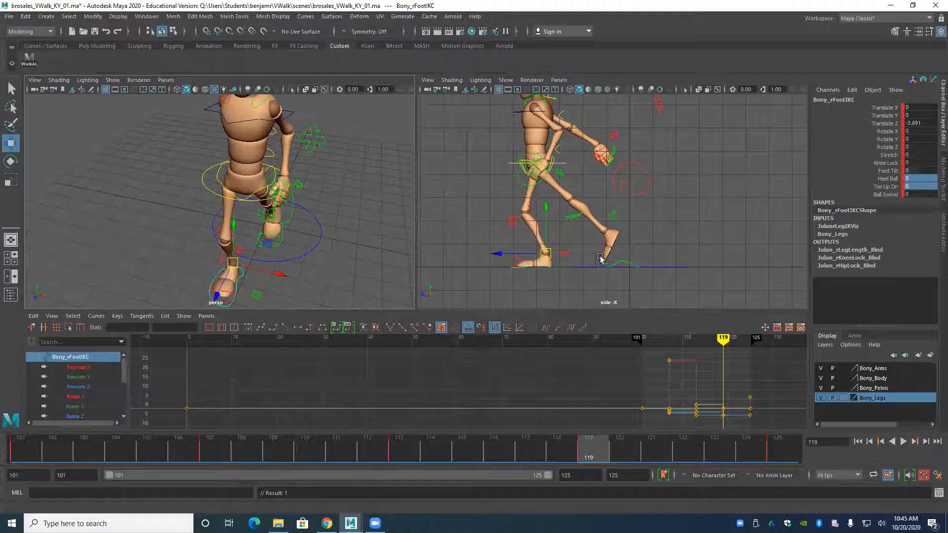
Move the left foot control forward and up at frame 119, to about Translate Y 0.245 and Translate Z 2.722.
scroll(607, 259, up, 3)
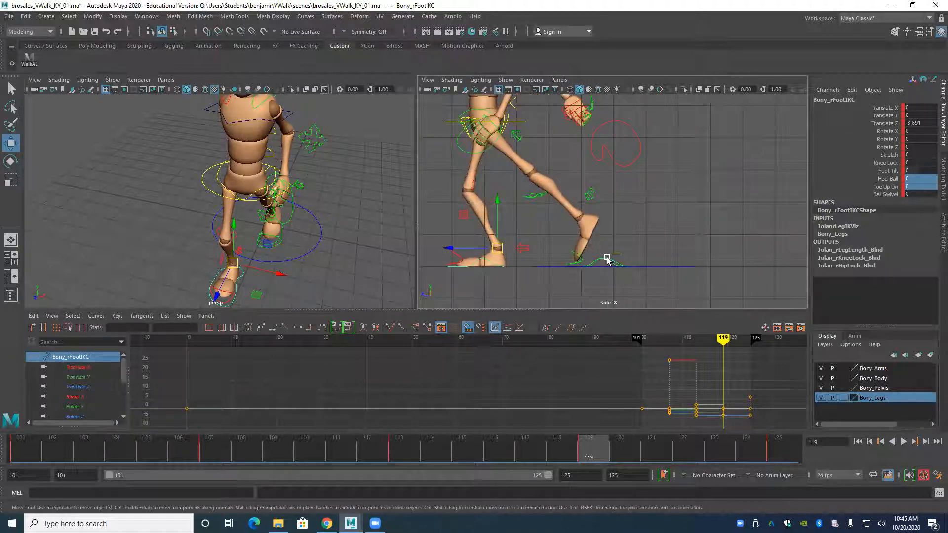
click(607, 260)
drag(564, 248, 524, 250)
drag(580, 217, 578, 194)
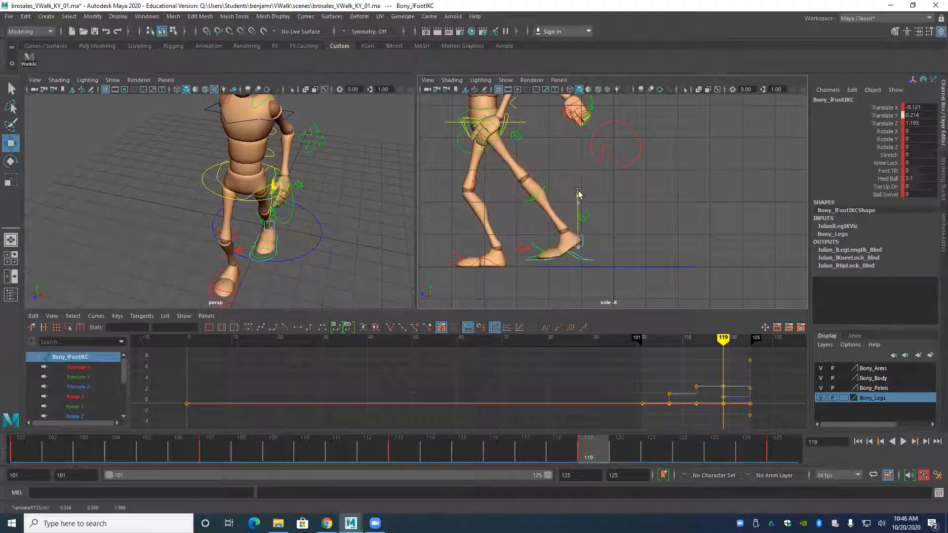
drag(543, 240, 476, 245)
alt+middle_drag(518, 193, 546, 200)
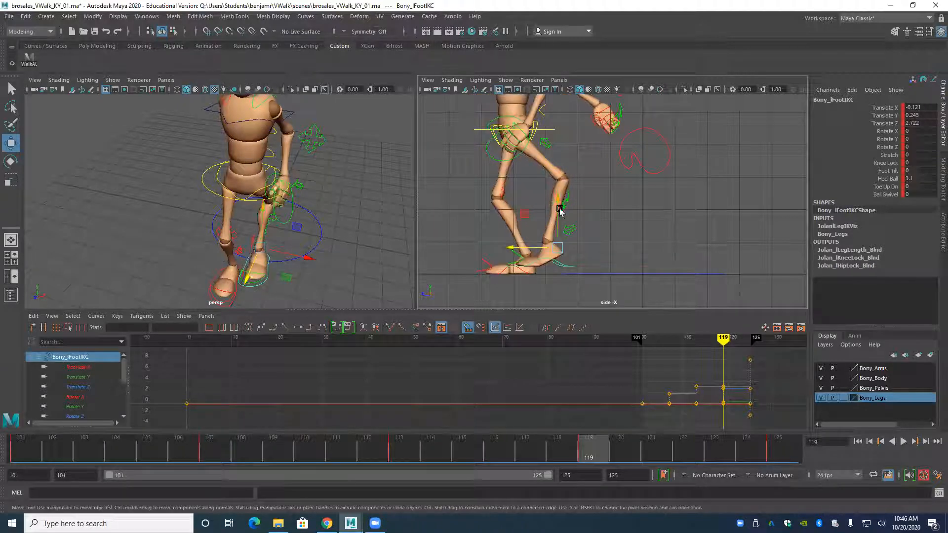
Pull the right and left knee controls forward at frame 119, placing the left one at about Translate Y -0.26 and Translate Z 2.683.
click(500, 193)
drag(500, 193, 414, 192)
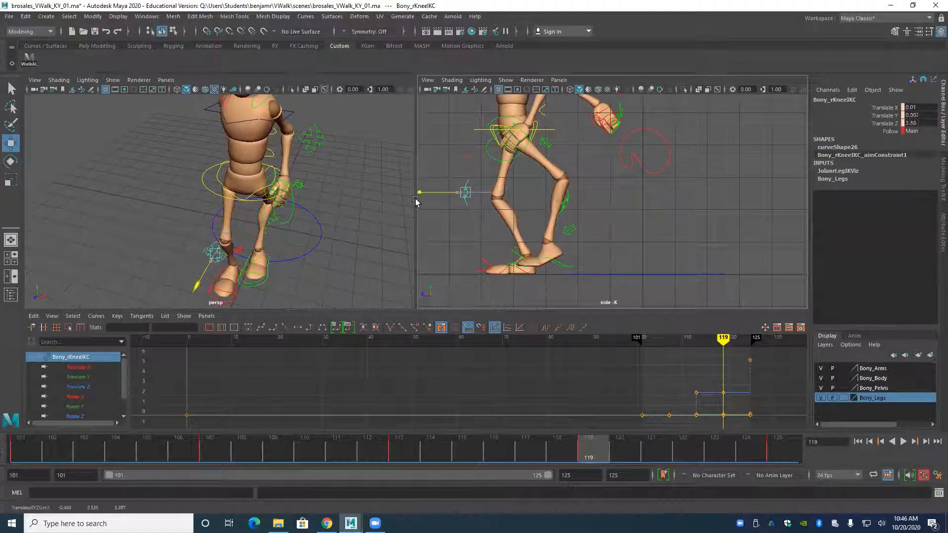
click(564, 204)
drag(517, 206, 441, 208)
alt+middle_drag(469, 180, 492, 215)
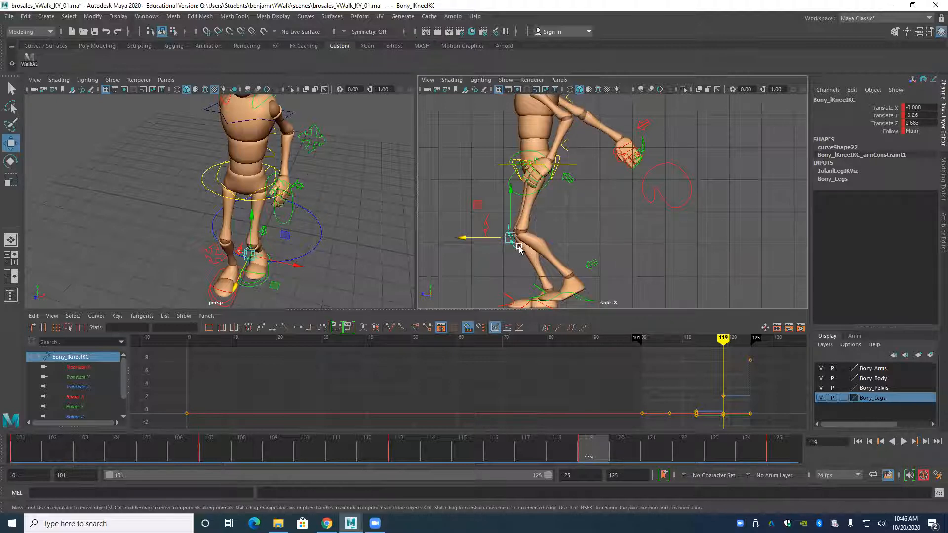
alt+middle_drag(519, 247, 513, 183)
Move the left foot control to about Translate Y 0.562 and Translate Z 3.448, and set its Toe Up Dn to -6.
scroll(535, 228, up, 1)
click(571, 242)
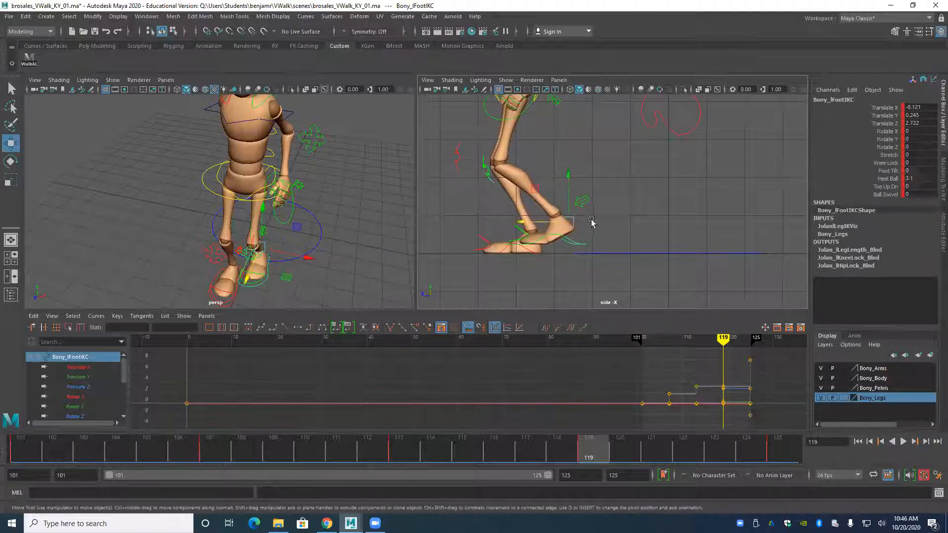
drag(509, 226, 493, 229)
drag(542, 176, 542, 173)
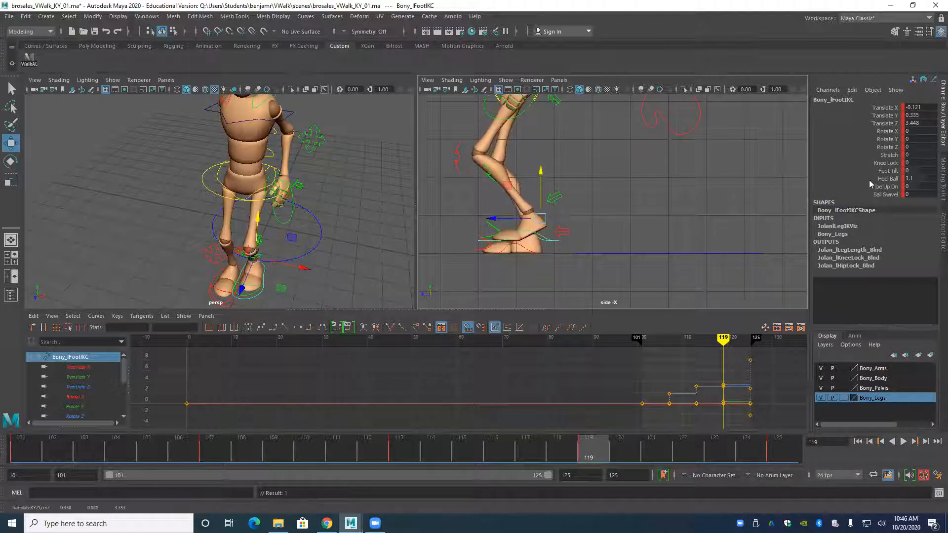
click(885, 187)
mouse_move(755, 175)
middle_down()
mouse_move(729, 175)
mouse_move(768, 180)
mouse_move(759, 181)
middle_up()
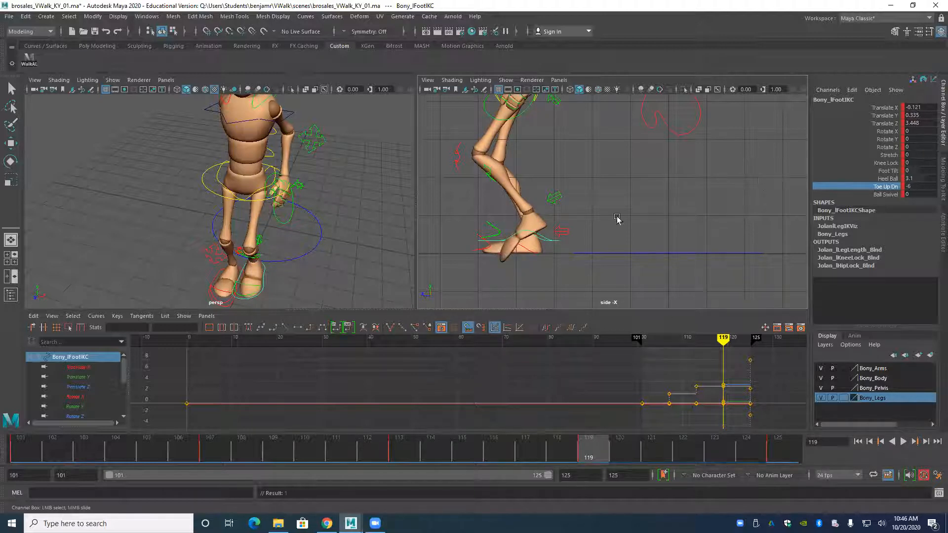
click(546, 236)
key(w)
mouse_move(540, 175)
mouse_down()
mouse_move(545, 163)
mouse_move(545, 180)
mouse_up()
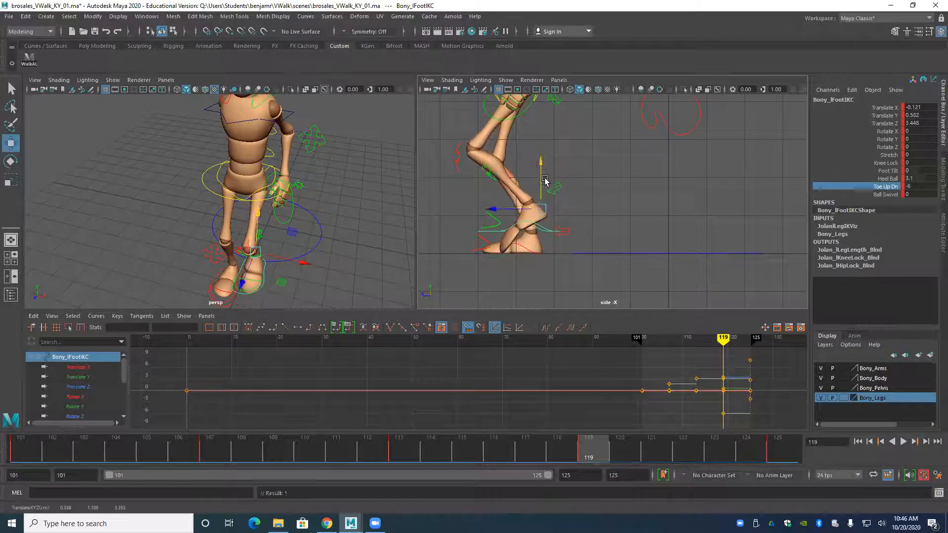
Raise the root control at frame 119 to about Translate Y -0.015 to straighten the supporting leg.
alt+right_drag(545, 180, 481, 197)
alt+middle_drag(480, 198, 487, 248)
click(204, 188)
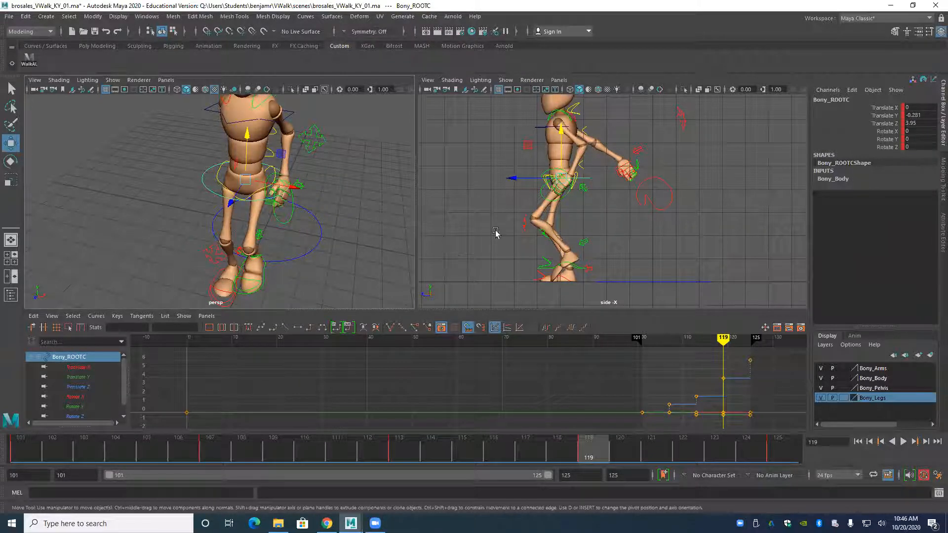
click(248, 136)
drag(248, 136, 245, 128)
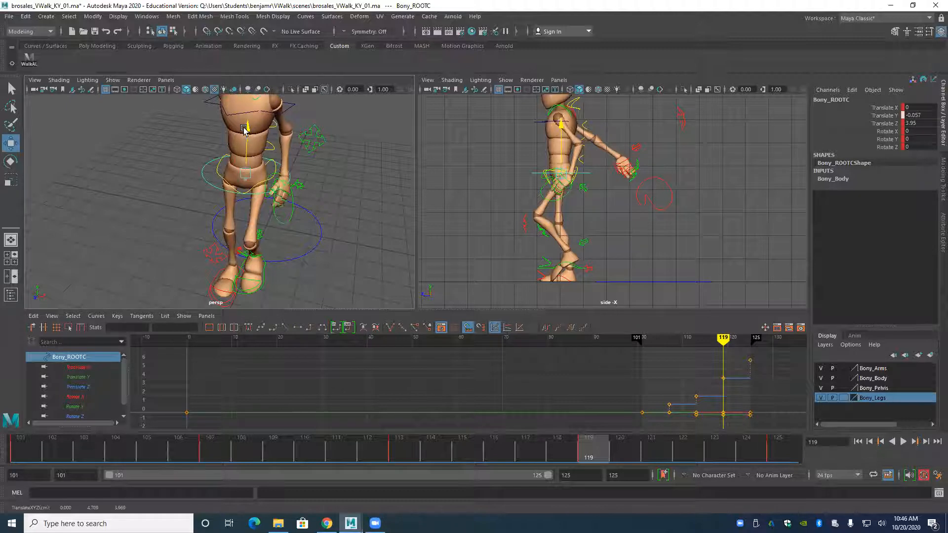
drag(245, 129, 244, 129)
drag(247, 129, 242, 127)
In the front view, shift the root control over the supporting leg to about Translate X -0.122 and key it at frame 119.
alt+drag(268, 159, 225, 184)
key(space)
alt+right_drag(269, 207, 186, 194)
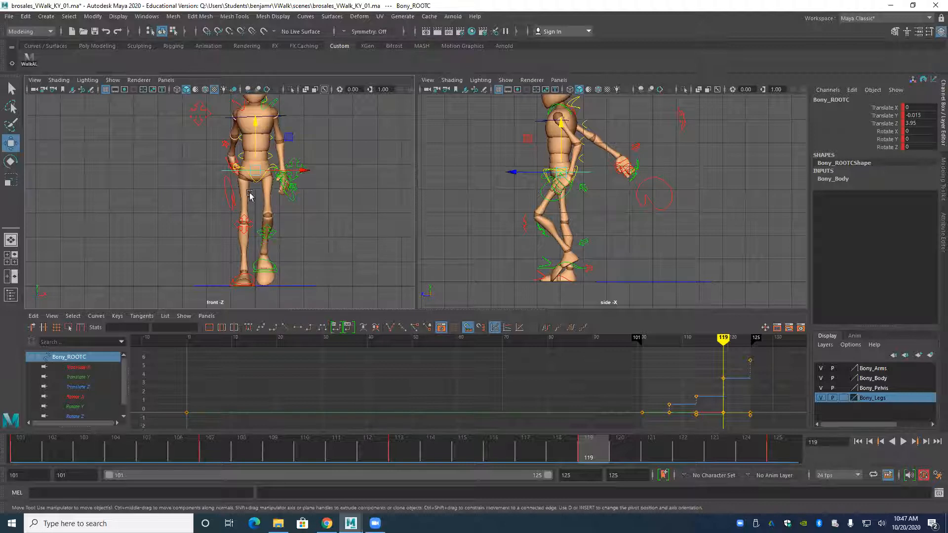
drag(306, 171, 302, 194)
key(s)
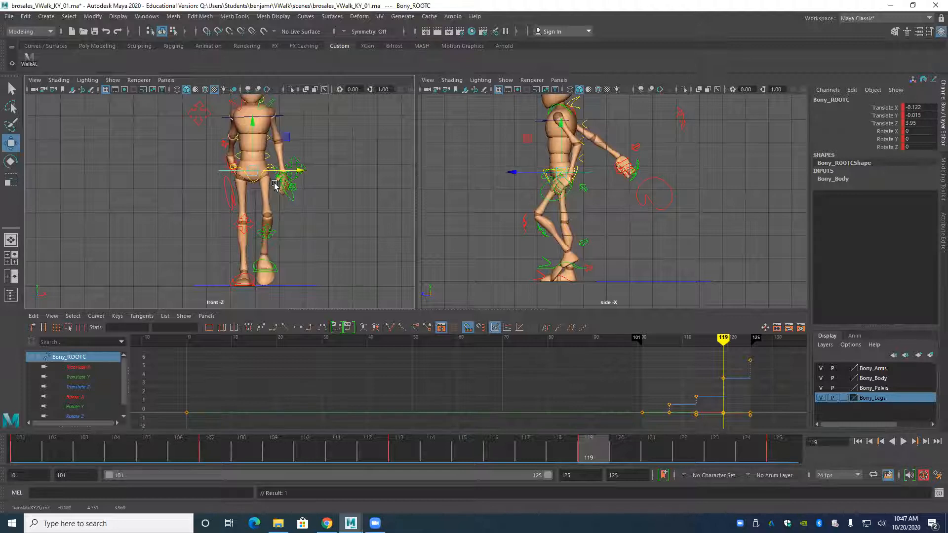
Move the left wrist control slightly forward and down at frame 119, to about Translate Y -2.715 and Translate Z 3.833.
alt+middle_drag(190, 162, 221, 222)
alt+right_drag(226, 233, 256, 258)
alt+middle_drag(256, 259, 235, 243)
alt+right_drag(235, 243, 291, 255)
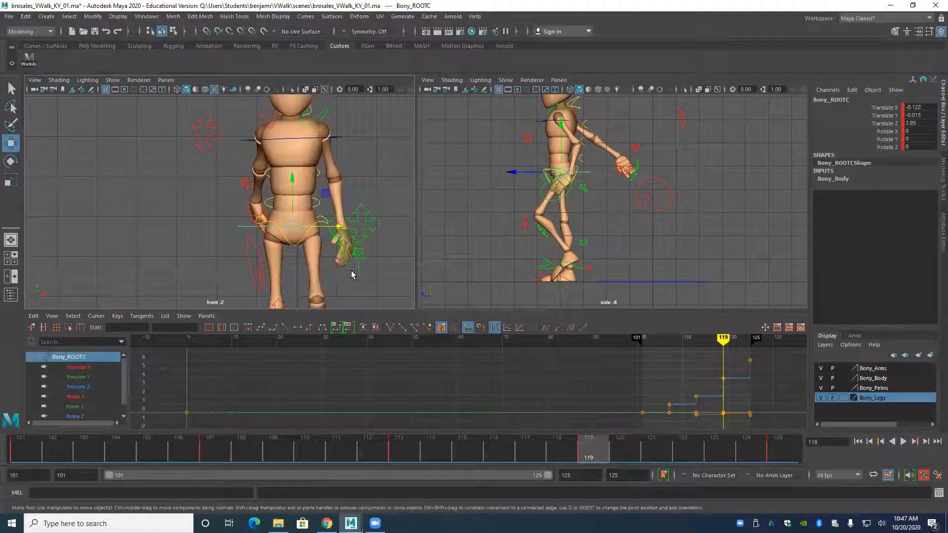
click(349, 269)
alt+middle_drag(330, 241, 248, 209)
alt+drag(248, 209, 221, 234)
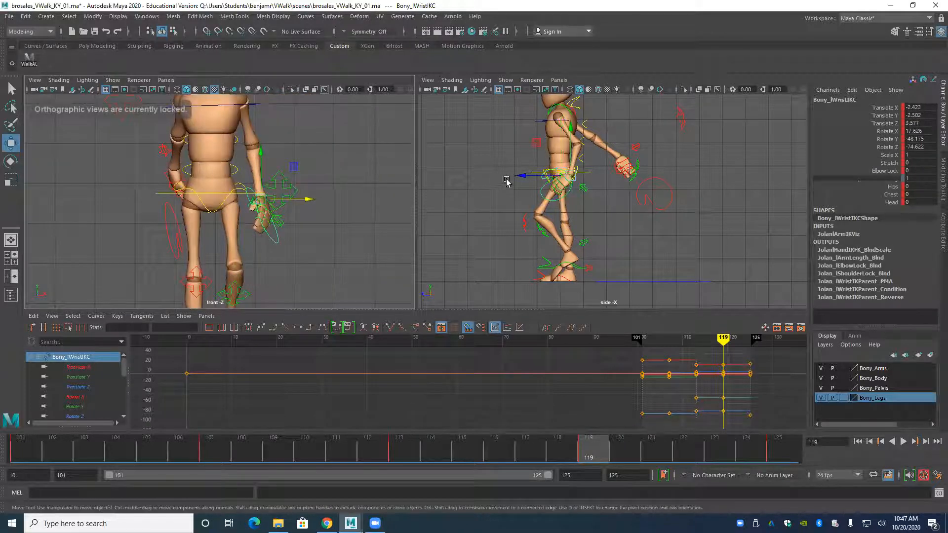
alt+drag(526, 178, 522, 177)
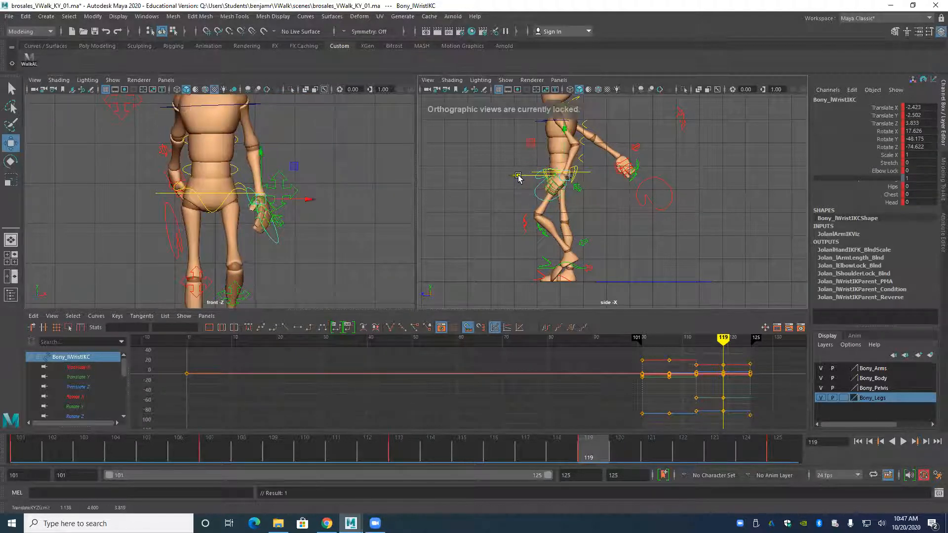
key(comma)
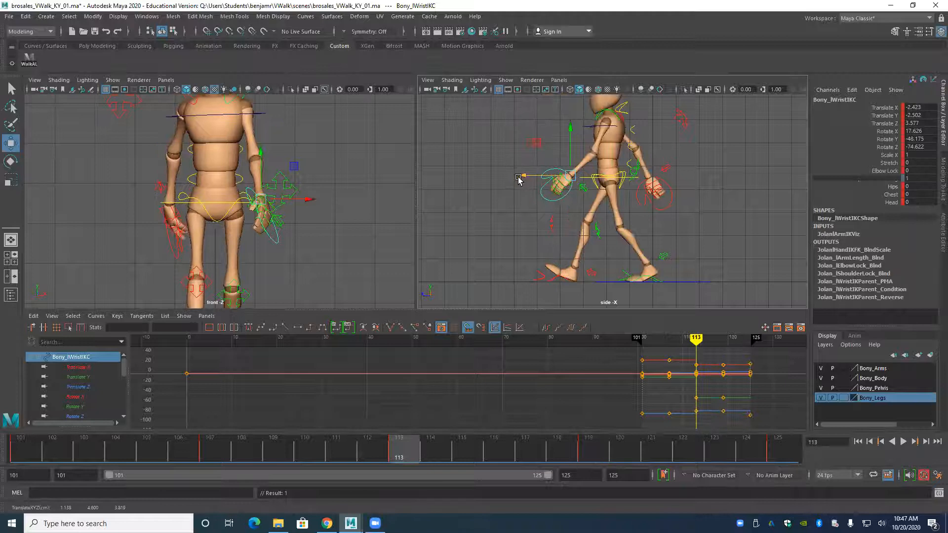
key(period)
drag(565, 126, 565, 130)
Rotate the left wrist control to about -6.257, -34.867, -66.787 so the hand hangs down, and key its rotation.
key(e)
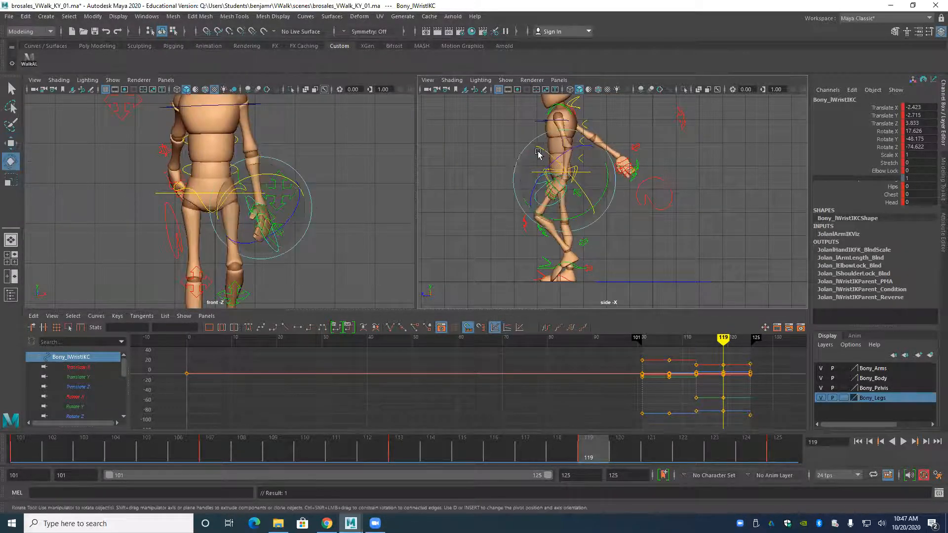
mouse_move(529, 214)
mouse_down()
mouse_move(551, 219)
mouse_move(569, 170)
mouse_move(585, 179)
mouse_move(548, 207)
mouse_move(521, 198)
mouse_up()
key(shift+e)
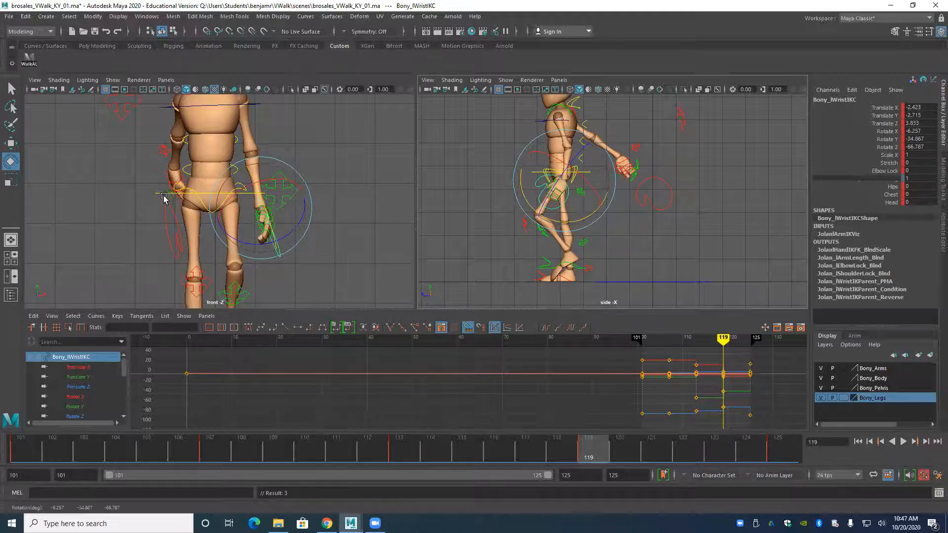
Bring the right wrist control beside the hip at frame 119, to about Translate X 2.335, Y 2.848 and Z -3.922.
click(176, 213)
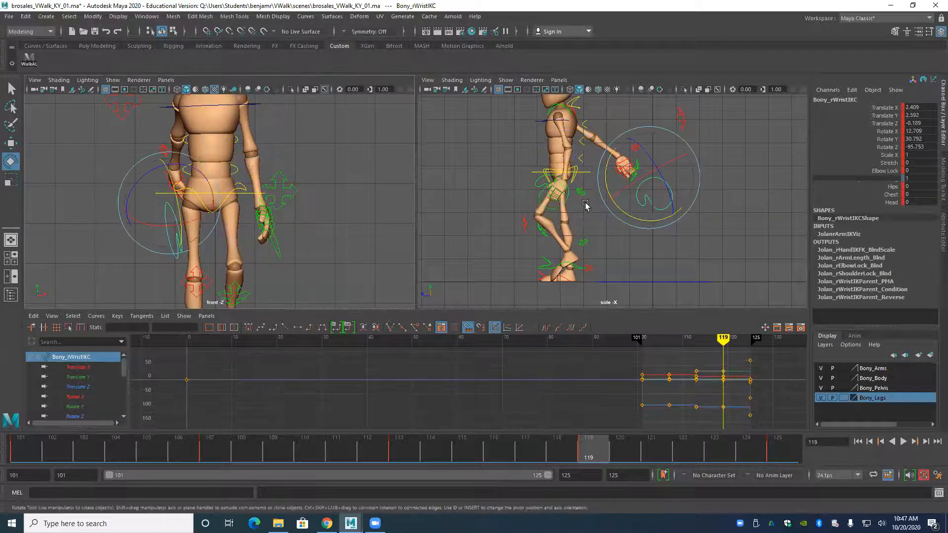
key(w)
drag(603, 178, 513, 200)
drag(564, 127, 563, 138)
drag(218, 212, 215, 212)
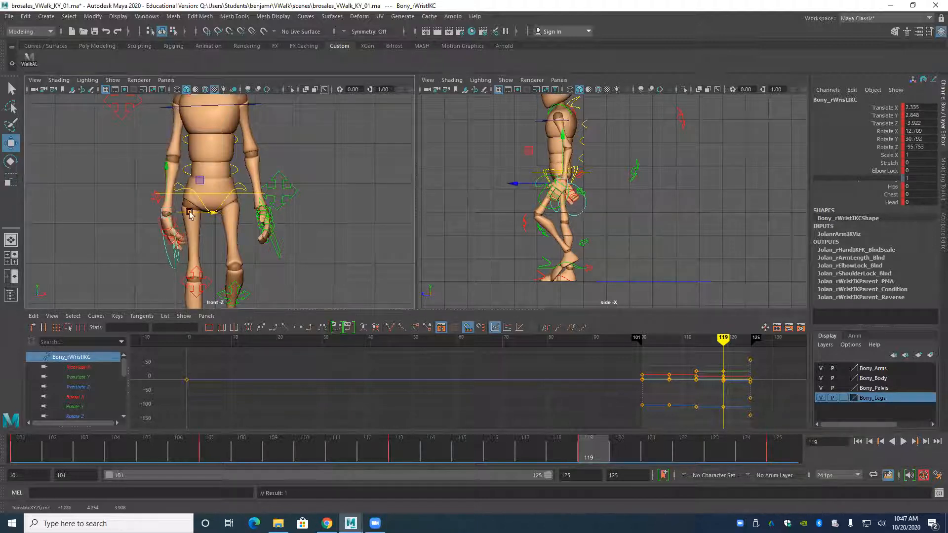
Show the character from opposite sides, with the side view in one viewport and the left view in the other.
key(space)
drag(147, 192, 227, 205)
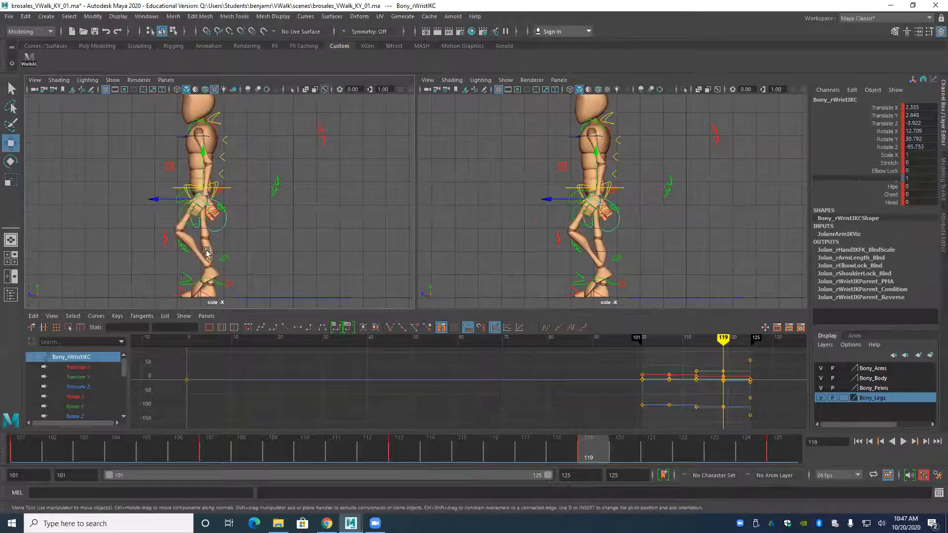
alt+middle_drag(215, 217, 222, 231)
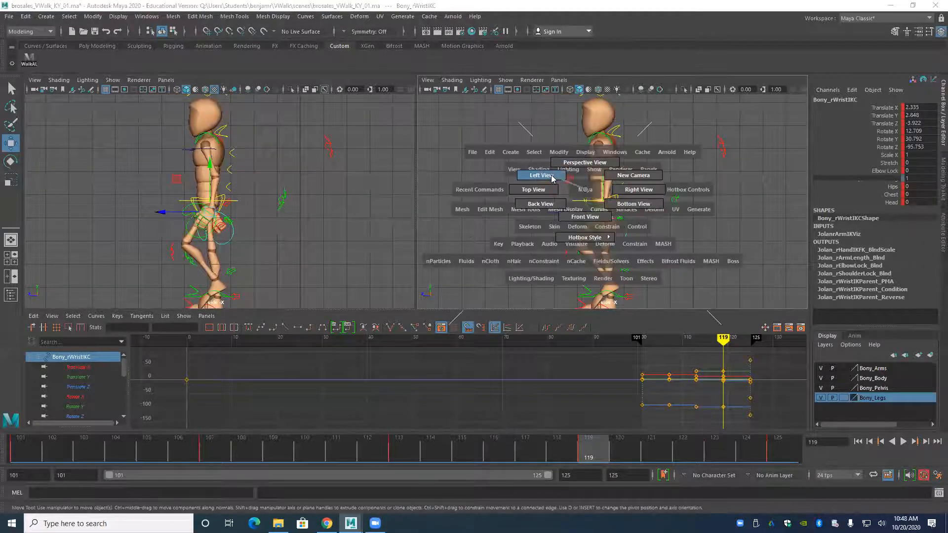
click(542, 175)
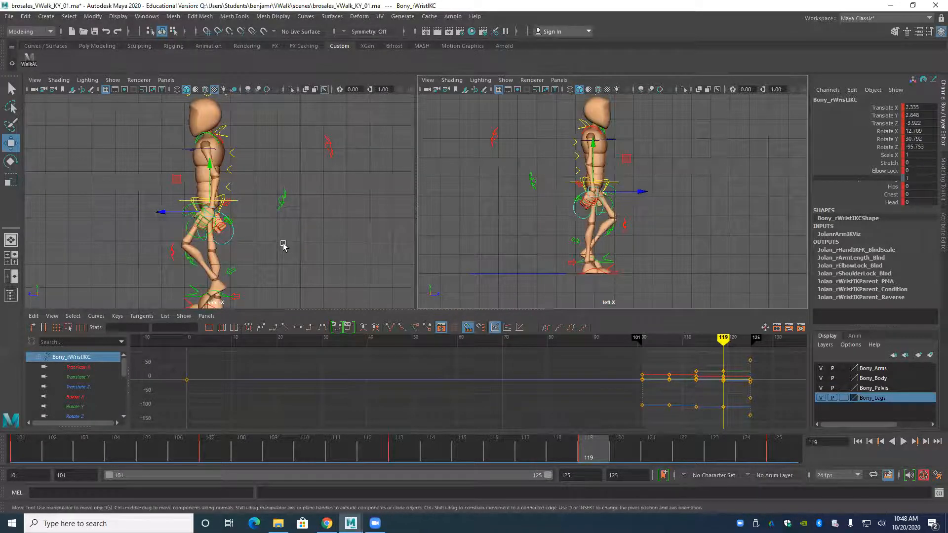
Compare the key poses around frame 119, play the walk to check its timing, and return to frame 101.
key(comma)
key(period)
key(period)
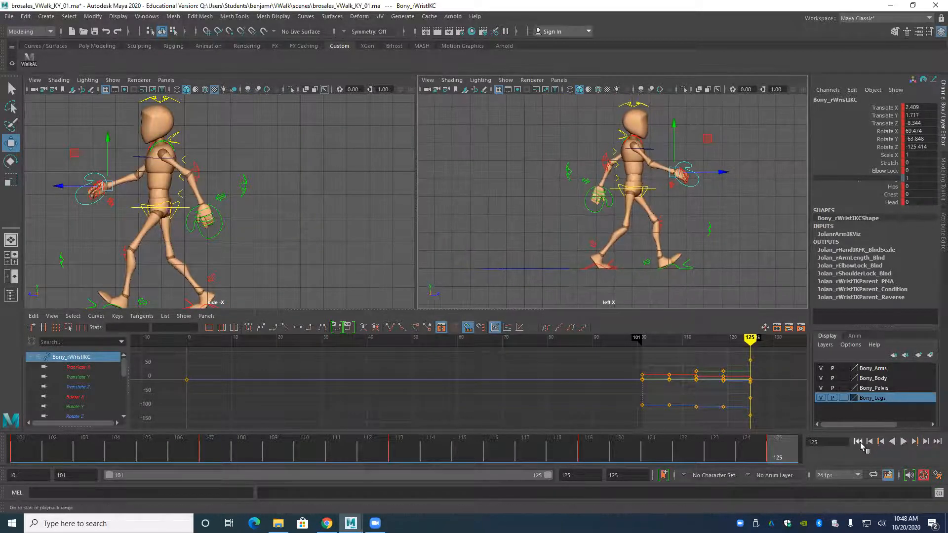
click(896, 443)
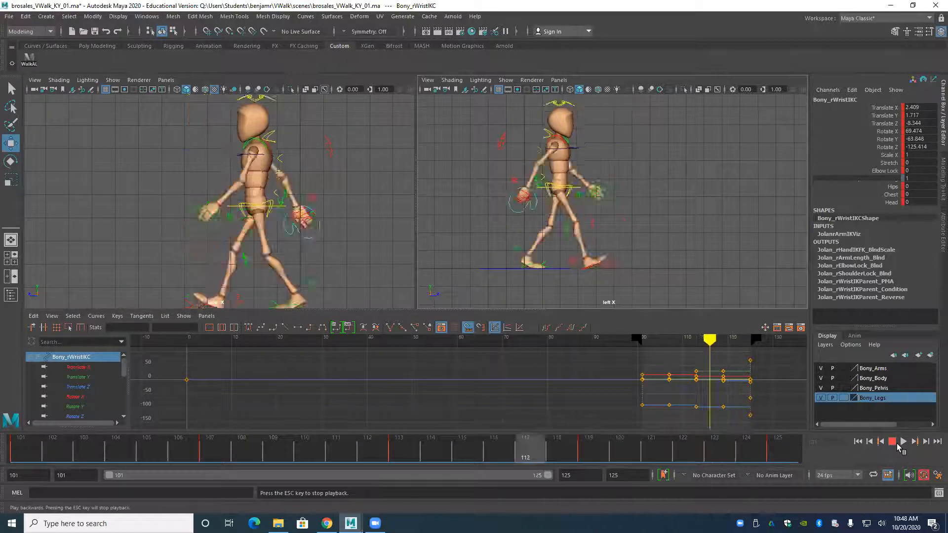
click(903, 442)
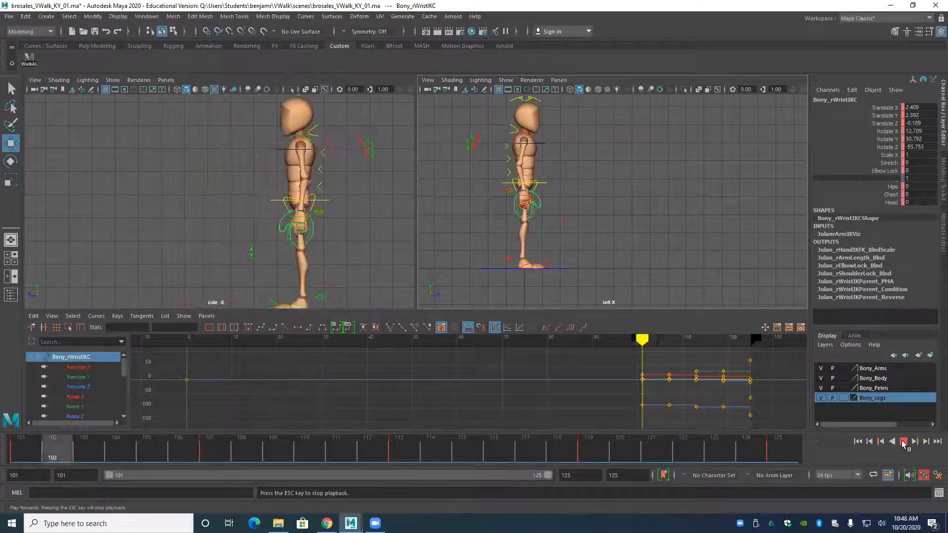
click(903, 442)
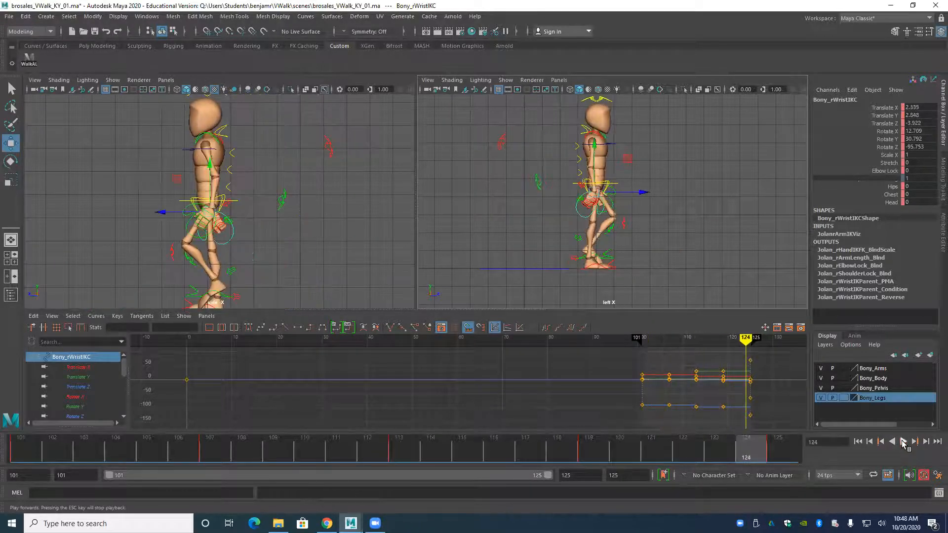
click(857, 441)
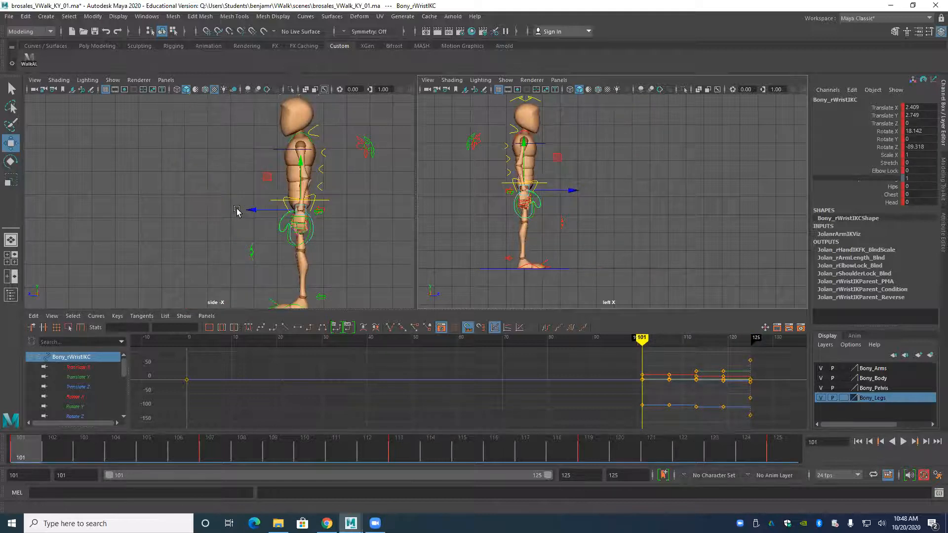
Show the character from the front beside the left view, at frame 119.
key(alt+v)
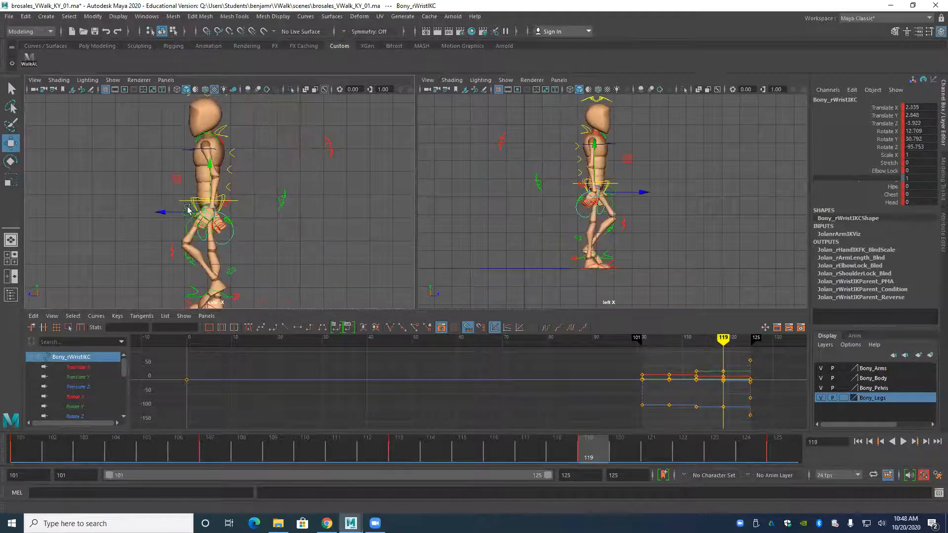
alt+middle_drag(186, 197, 184, 245)
key(space)
drag(185, 246, 184, 278)
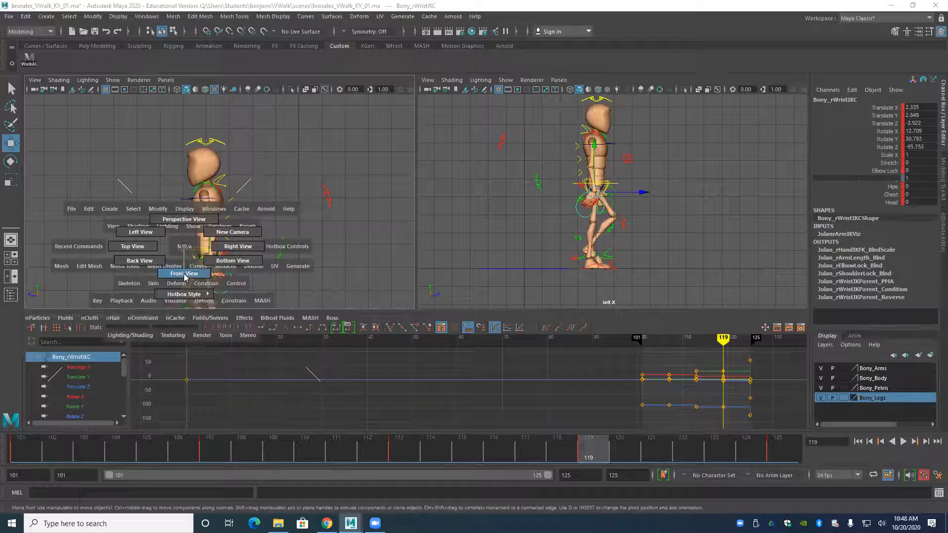
scroll(183, 182, up, 5)
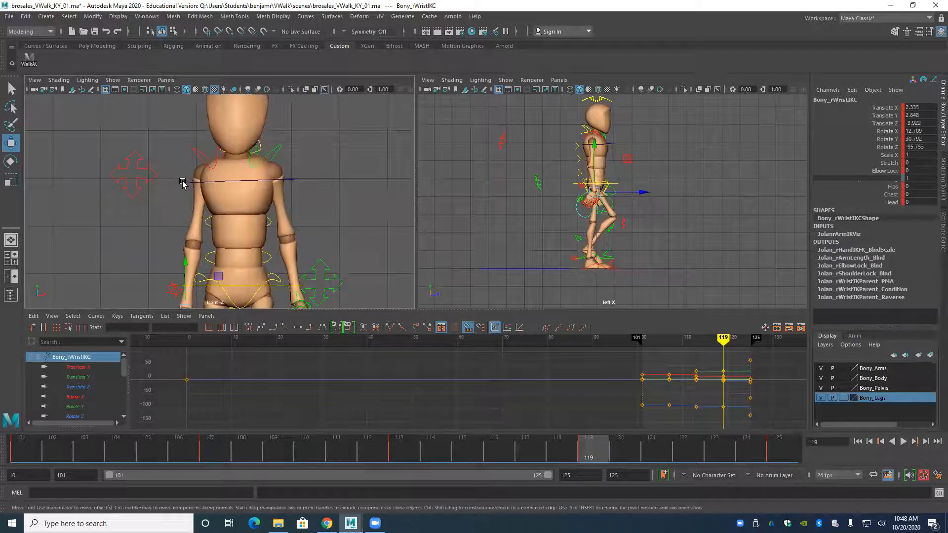
Reset the upper spine control's Rotate X, Y and Z to 0 at frame 119 so the chest faces straight ahead.
click(183, 181)
scroll(230, 226, down, 4)
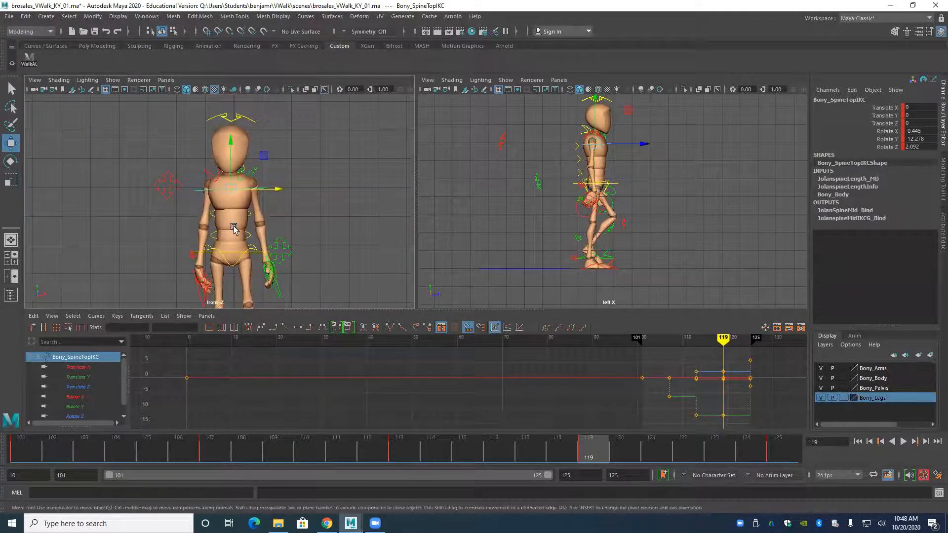
alt+middle_drag(234, 228, 251, 207)
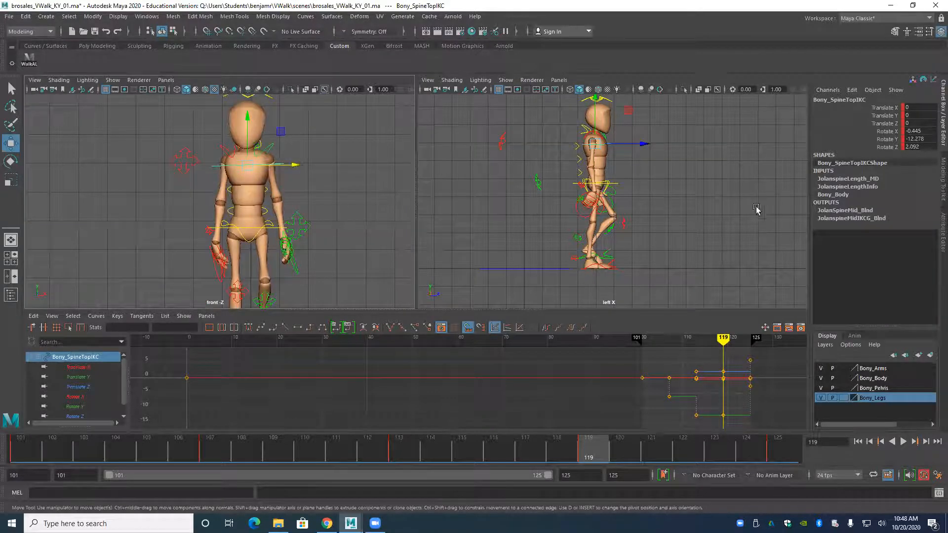
drag(931, 132, 928, 147)
text(0)
key(Return)
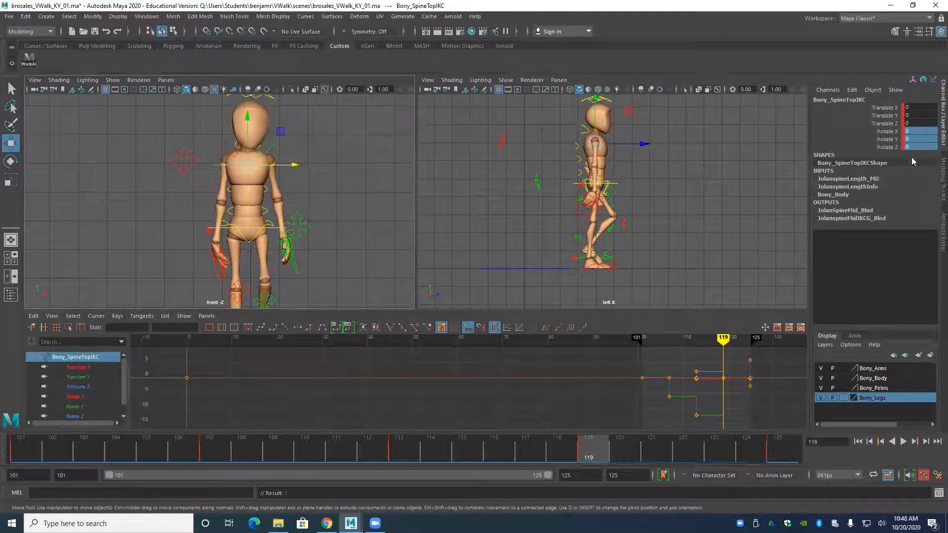
Reset the head control's Rotate X, Y and Z to 0 at frame 119.
alt+middle_drag(255, 171, 267, 213)
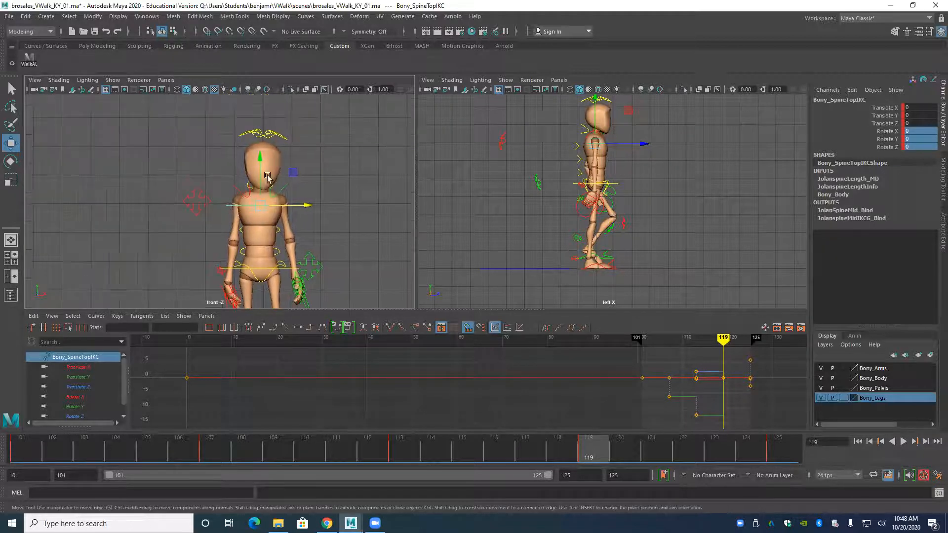
click(250, 132)
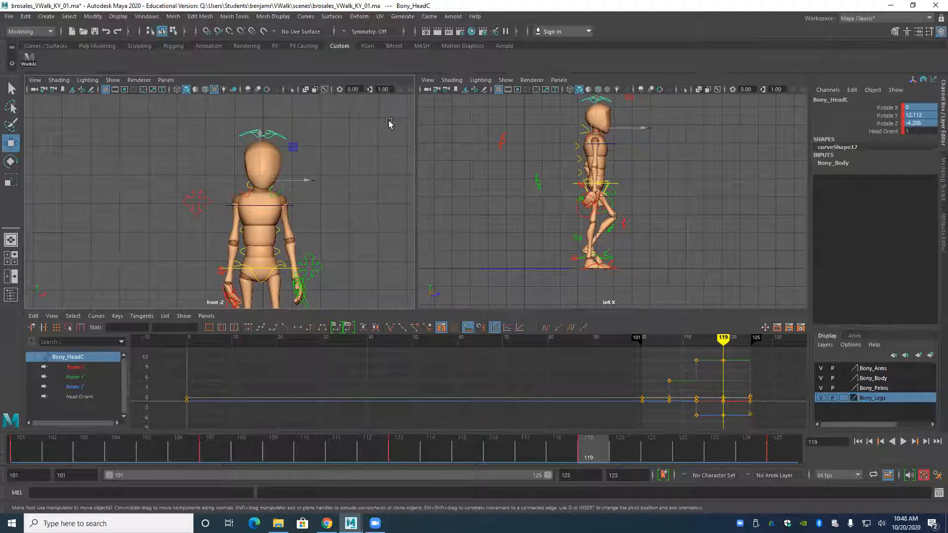
double_click(922, 121)
text(0)
key(Return)
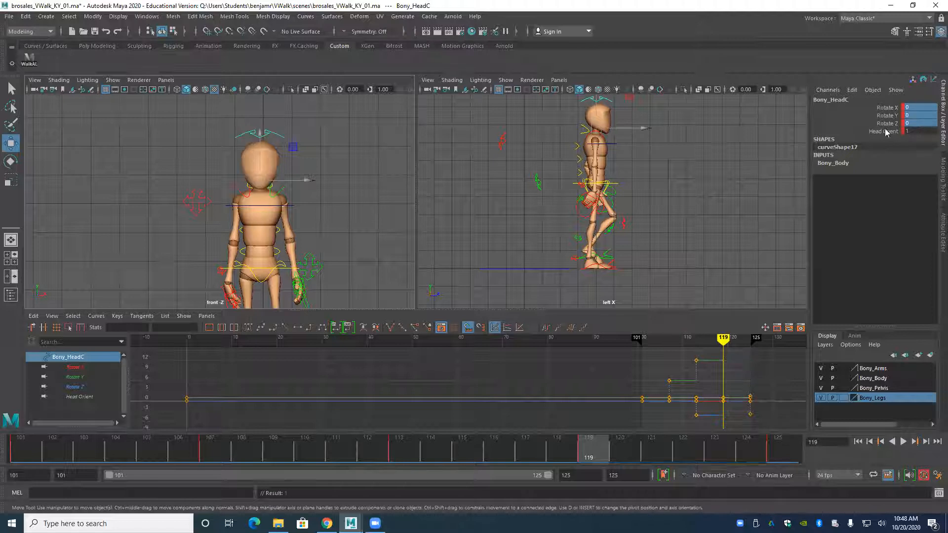
Compare the key poses around frame 119 in the front and left views, and play the walk.
scroll(264, 178, down, 1)
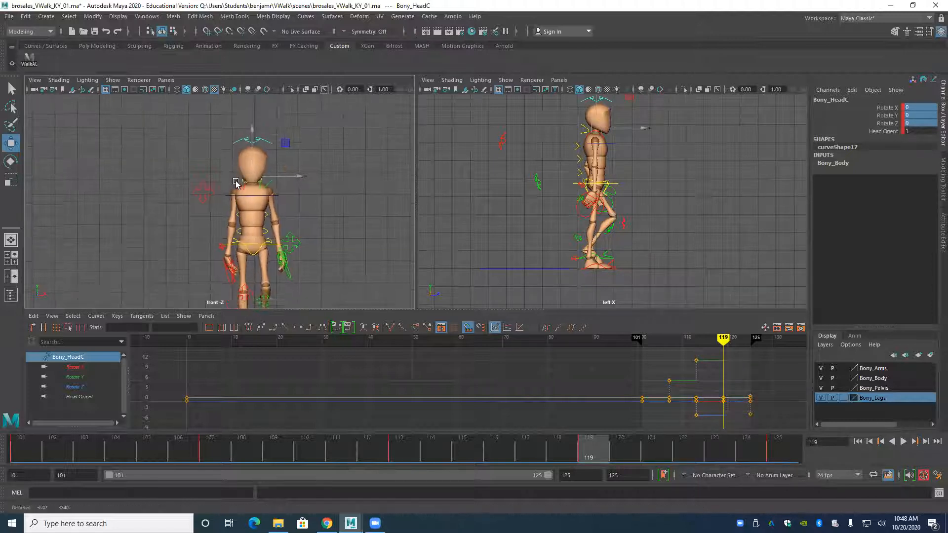
key(comma)
key(comma)
key(period)
key(period)
key(period)
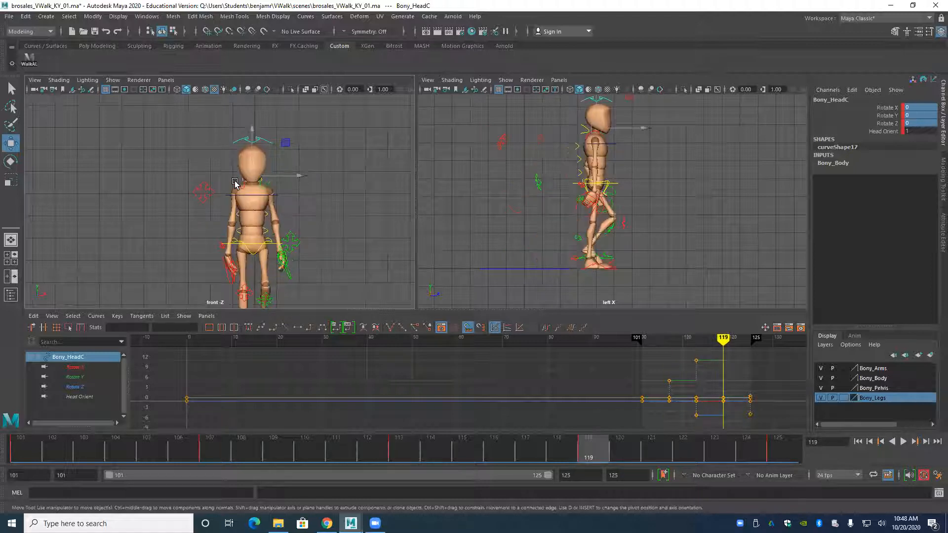
key(alt+v)
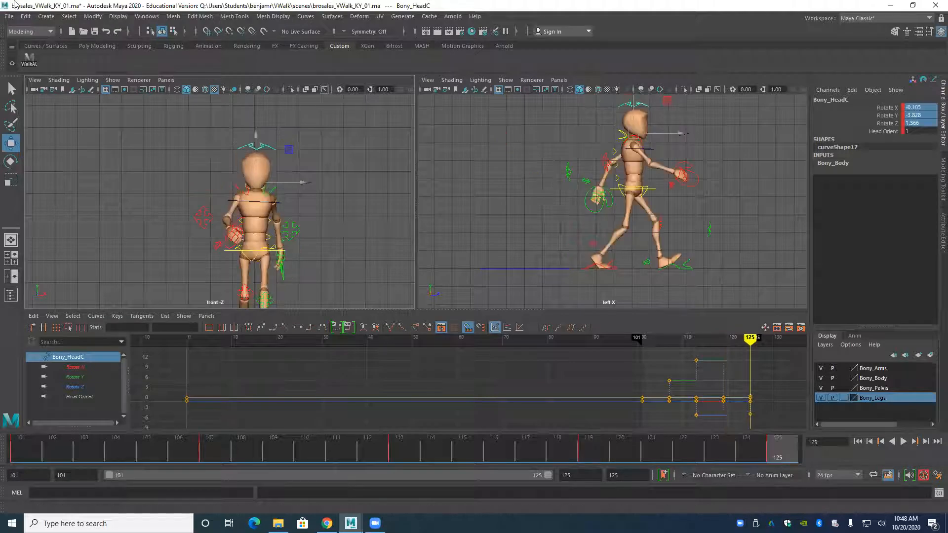
Save the scene under its existing file name.
click(9, 16)
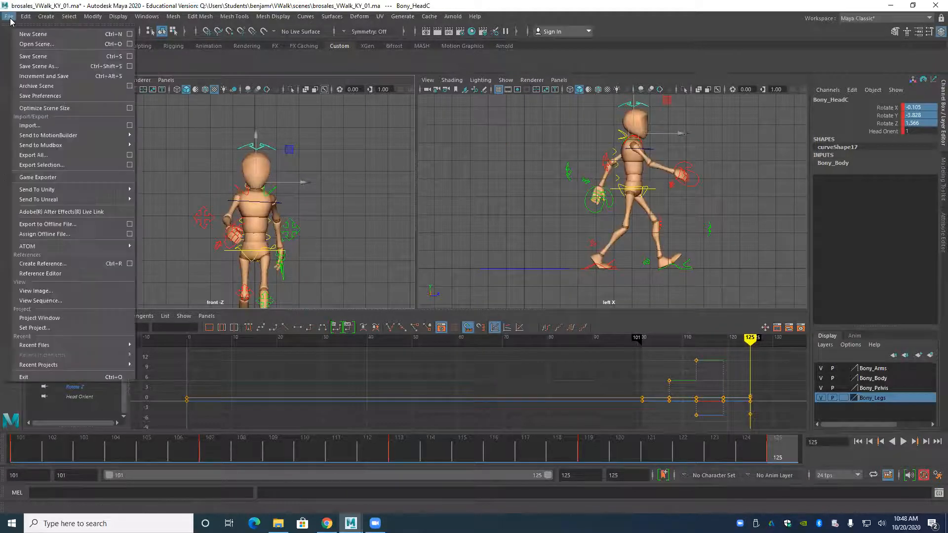
click(32, 55)
key(w)
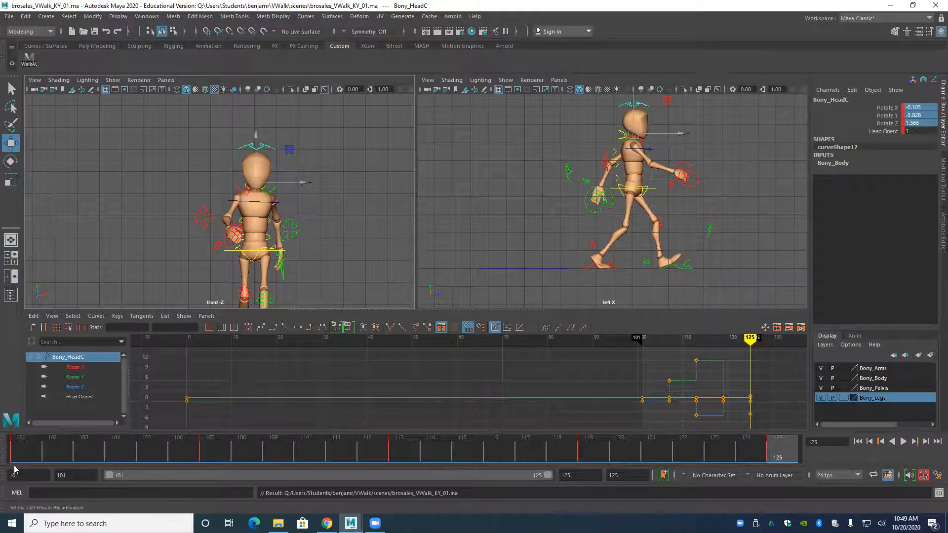
Extend both the animation end and the playback range end to frame 150, and play the timeline.
drag(13, 459, 782, 428)
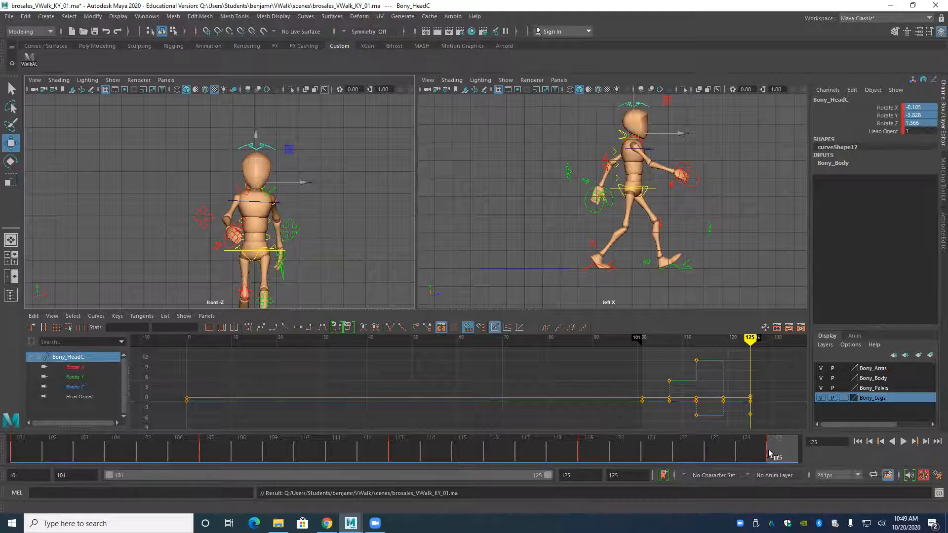
click(619, 476)
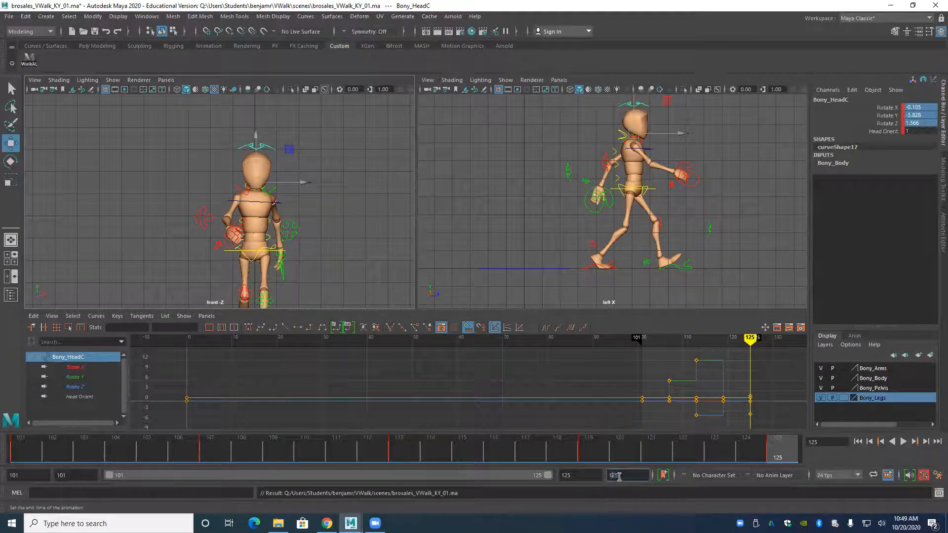
key(Return)
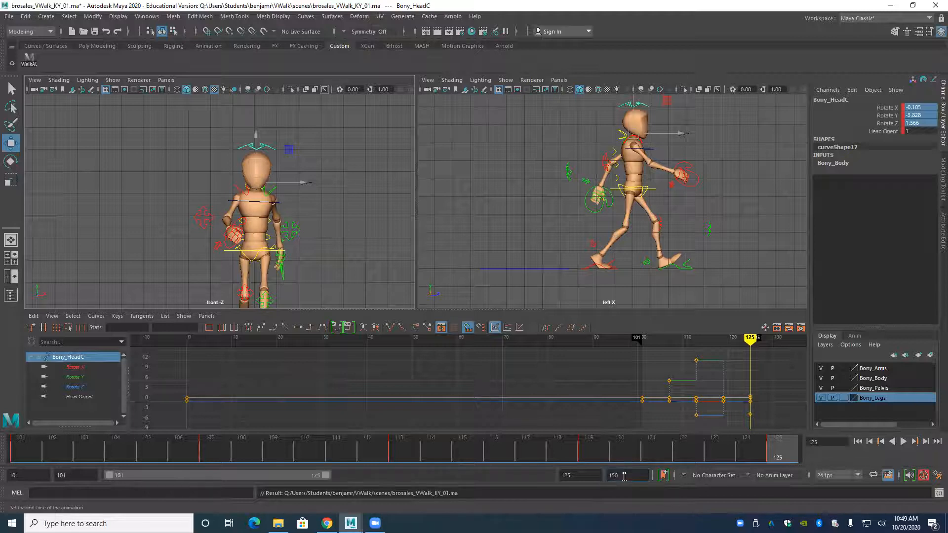
click(568, 477)
text(150)
key(Return)
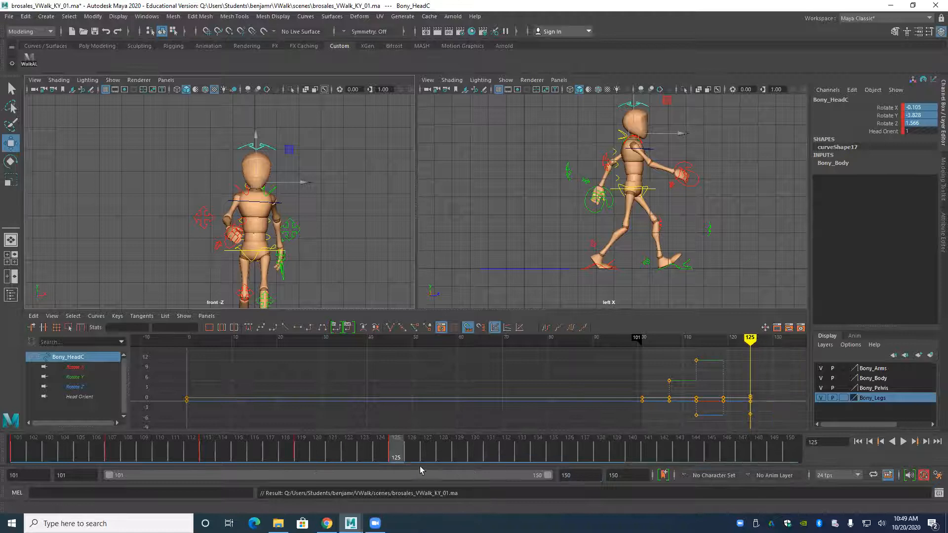
key(alt+v)
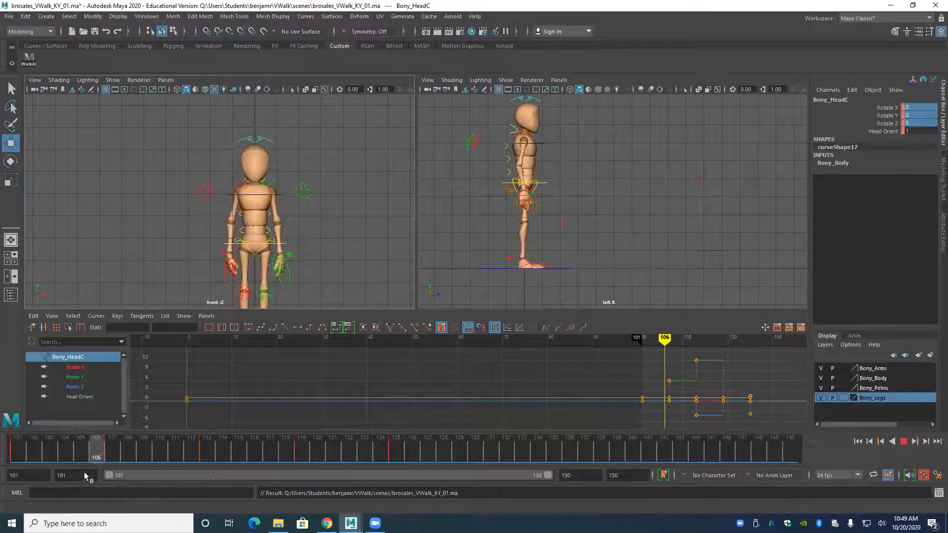
mouse_move(252, 475)
mouse_down()
mouse_move(349, 469)
mouse_move(171, 467)
mouse_move(711, 446)
mouse_move(399, 447)
mouse_move(269, 461)
mouse_move(296, 463)
mouse_move(10, 475)
mouse_move(115, 474)
mouse_move(302, 449)
mouse_move(271, 448)
mouse_move(290, 445)
mouse_move(432, 445)
mouse_move(321, 456)
mouse_move(409, 446)
mouse_move(315, 446)
mouse_move(395, 444)
mouse_move(348, 447)
mouse_move(426, 427)
mouse_up()
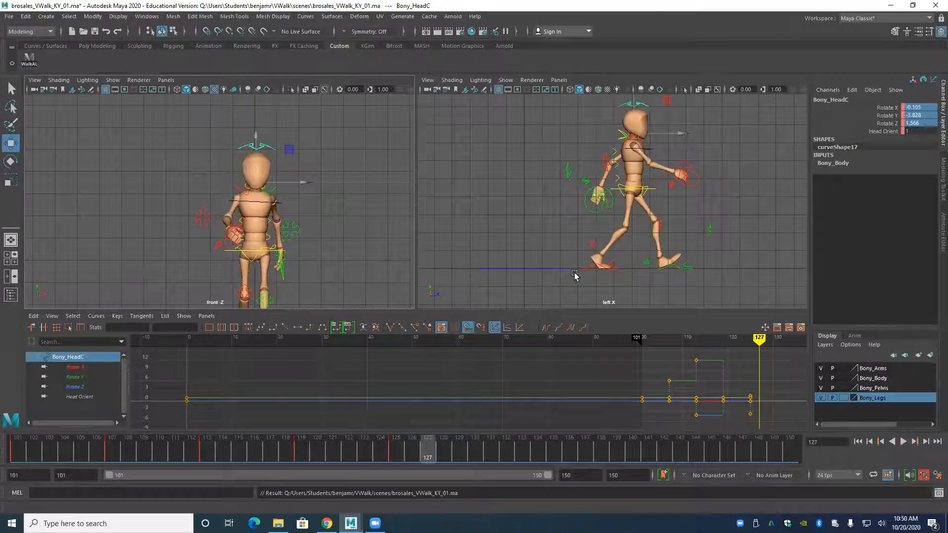
Compare the right foot control's Translate Z between the passing pose at frame 119 and the pose at 125.
click(585, 270)
mouse_move(386, 452)
mouse_down()
mouse_move(303, 452)
mouse_move(381, 451)
mouse_move(395, 462)
mouse_move(302, 457)
mouse_up()
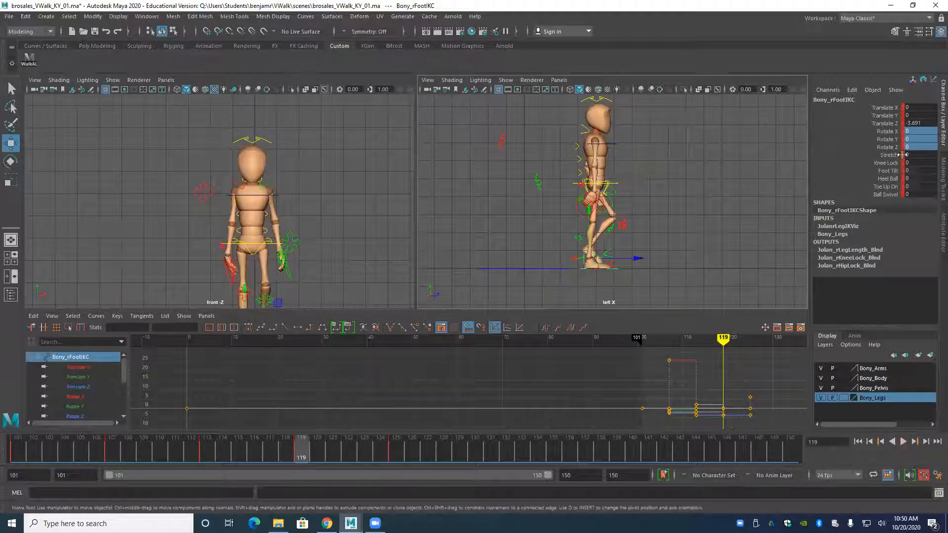
click(886, 124)
mouse_move(326, 457)
mouse_down()
mouse_move(401, 457)
mouse_move(349, 462)
mouse_move(394, 460)
mouse_up()
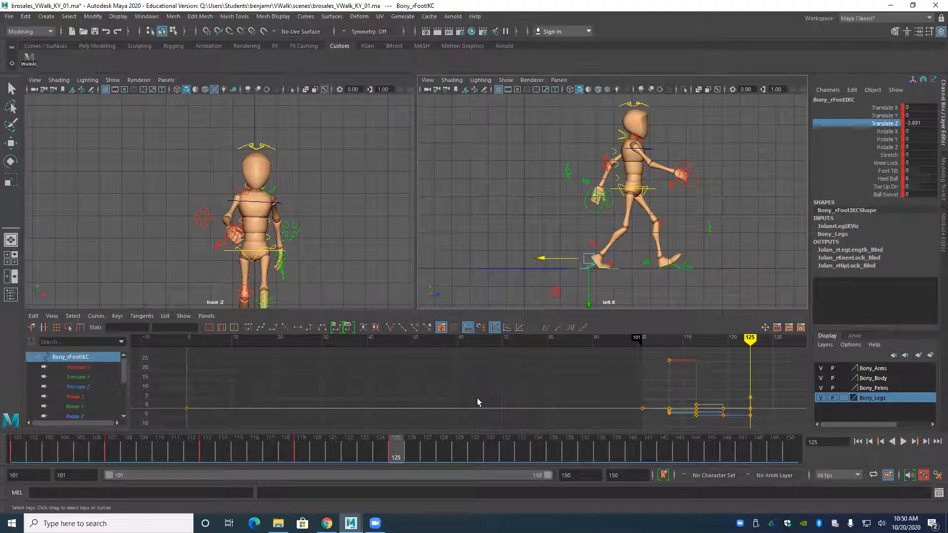
drag(413, 453, 317, 486)
key(w)
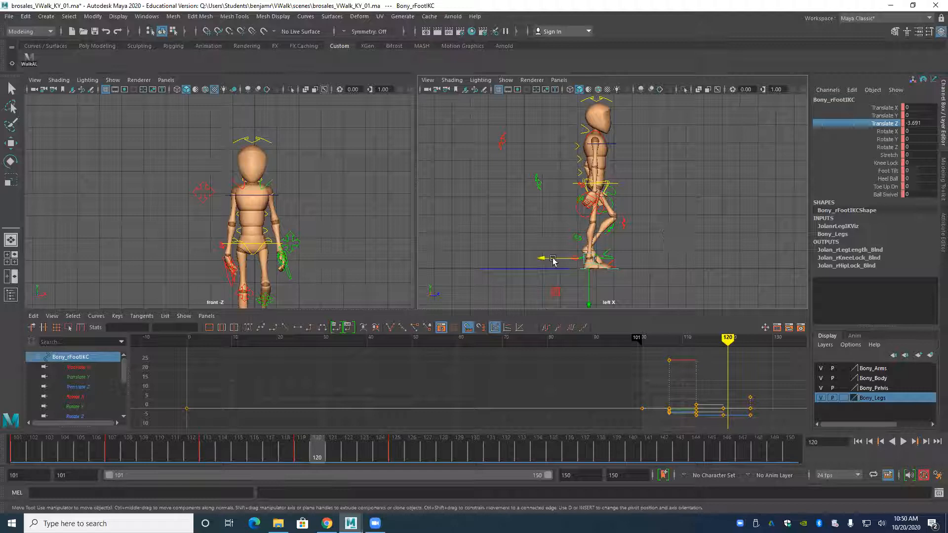
drag(316, 459, 397, 459)
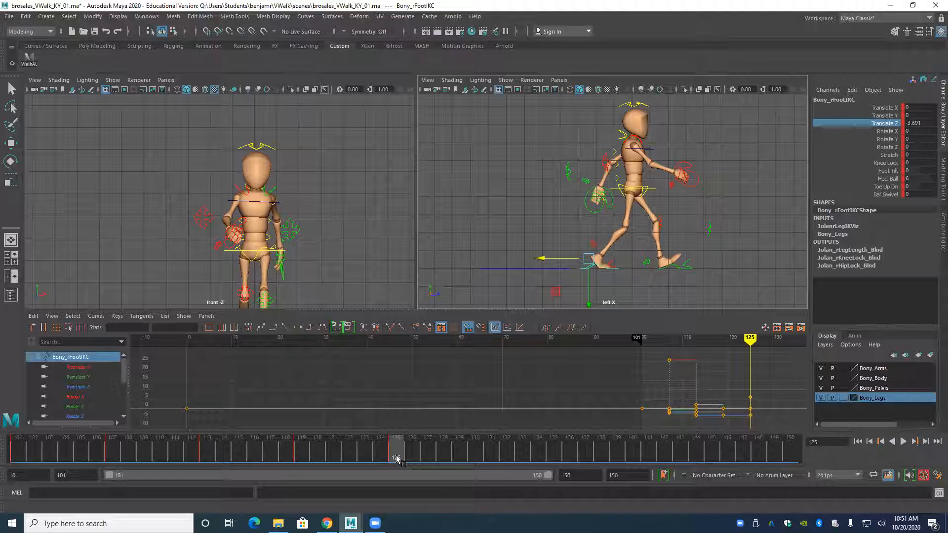
Review the motion between the key poses by scrubbing and playing, and return to frame 113.
click(347, 454)
mouse_move(346, 454)
mouse_down()
mouse_move(323, 453)
mouse_move(342, 460)
mouse_up()
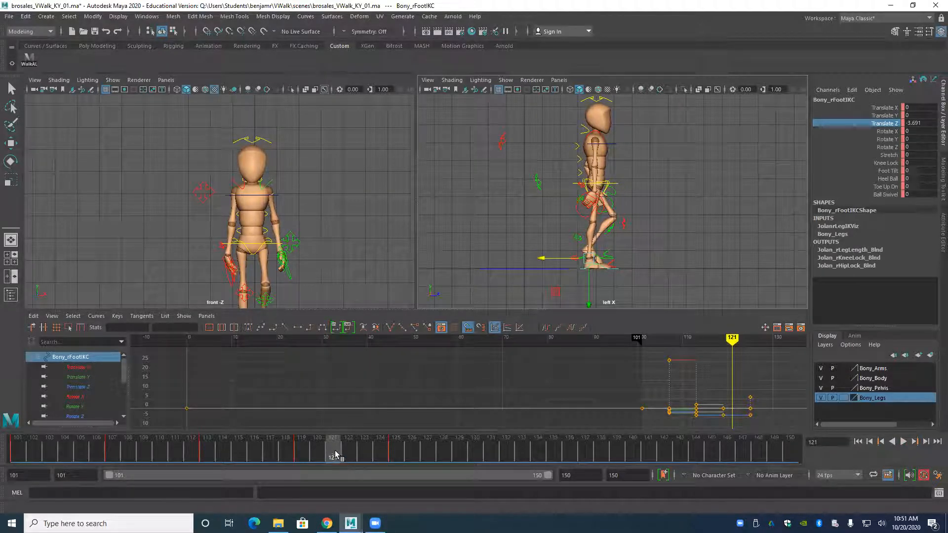
key(alt+v)
drag(362, 456, 304, 463)
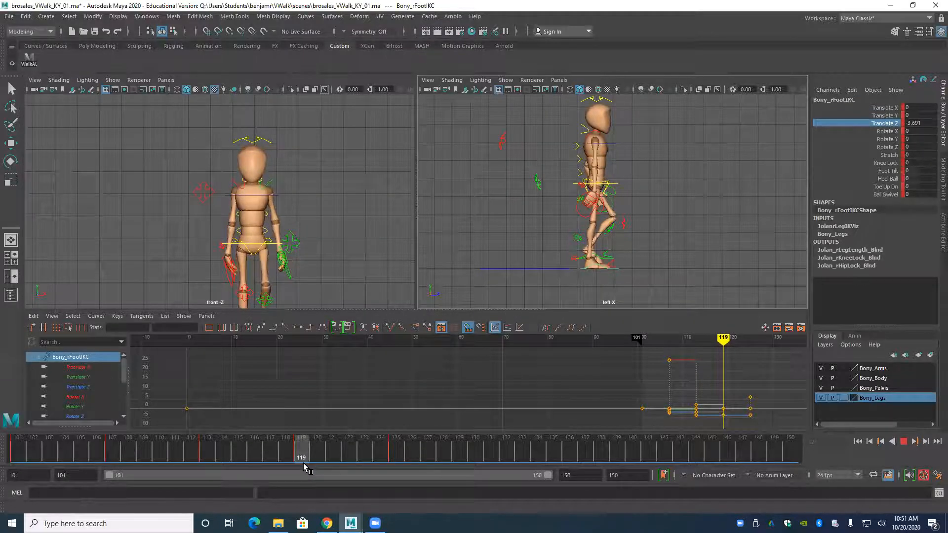
click(235, 464)
drag(207, 462, 207, 463)
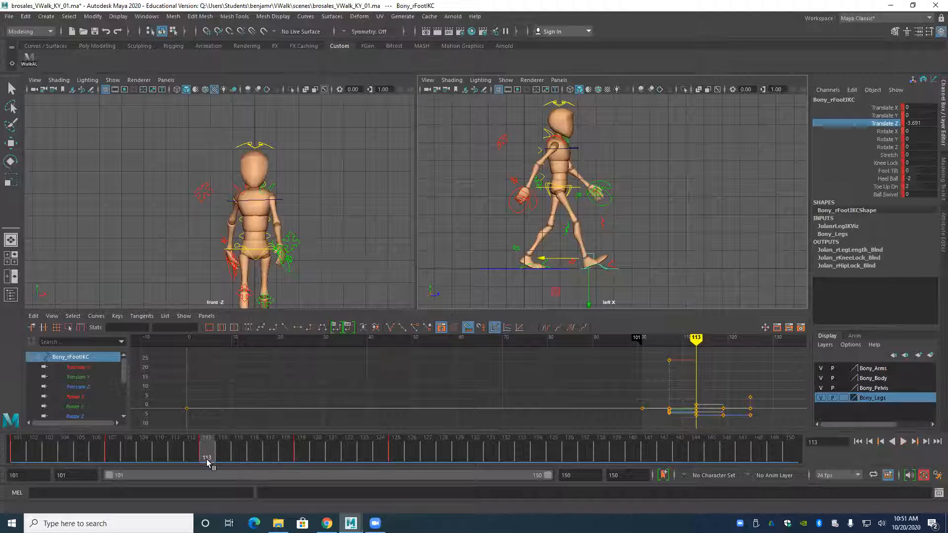
Select all of the character's controls and give their keys at frames 113 and 119 flat tangents.
click(29, 61)
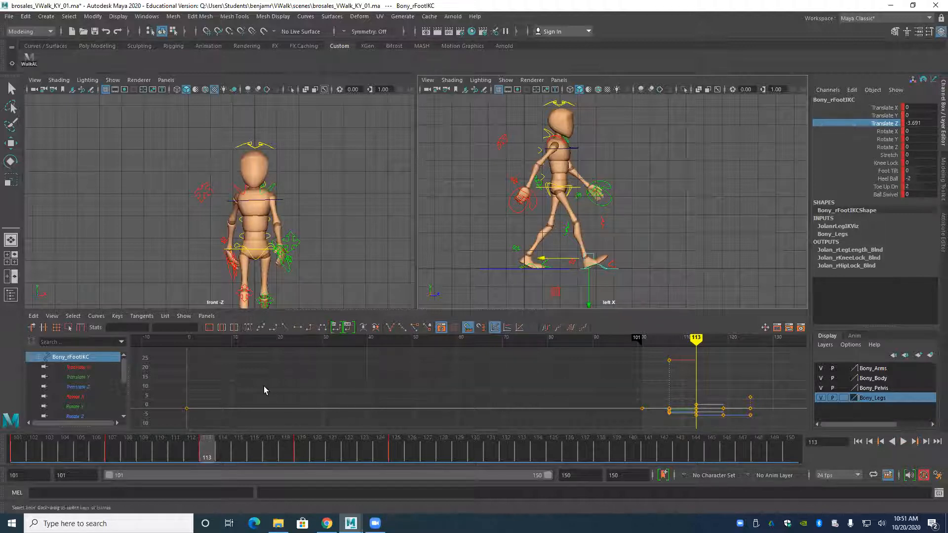
key(f)
alt+middle_drag(290, 415, 274, 412)
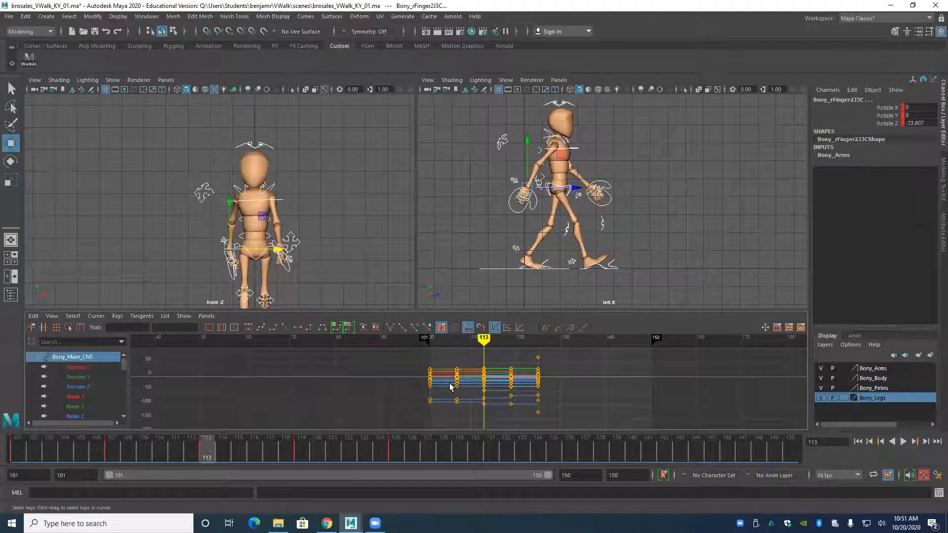
alt+right_drag(455, 386, 472, 390)
alt+middle_drag(472, 389, 427, 388)
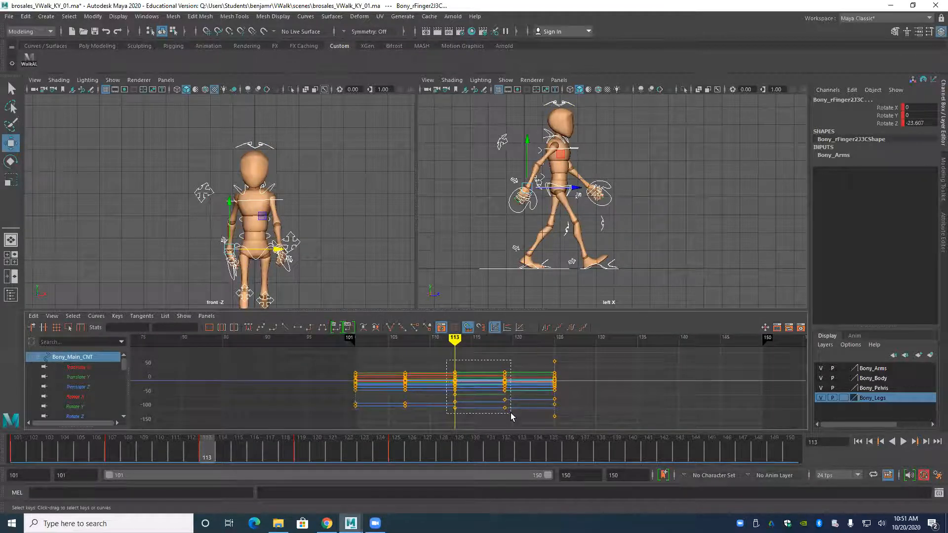
drag(511, 413, 510, 412)
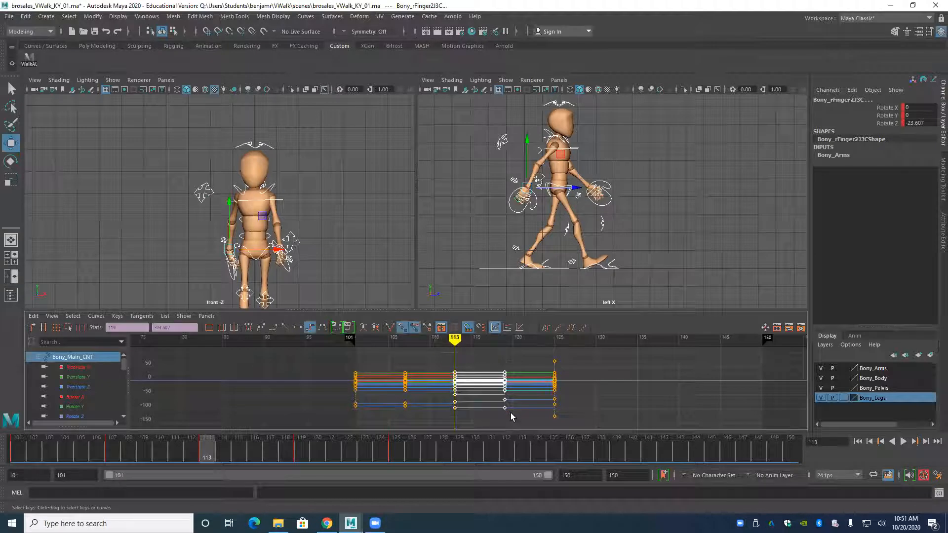
click(297, 328)
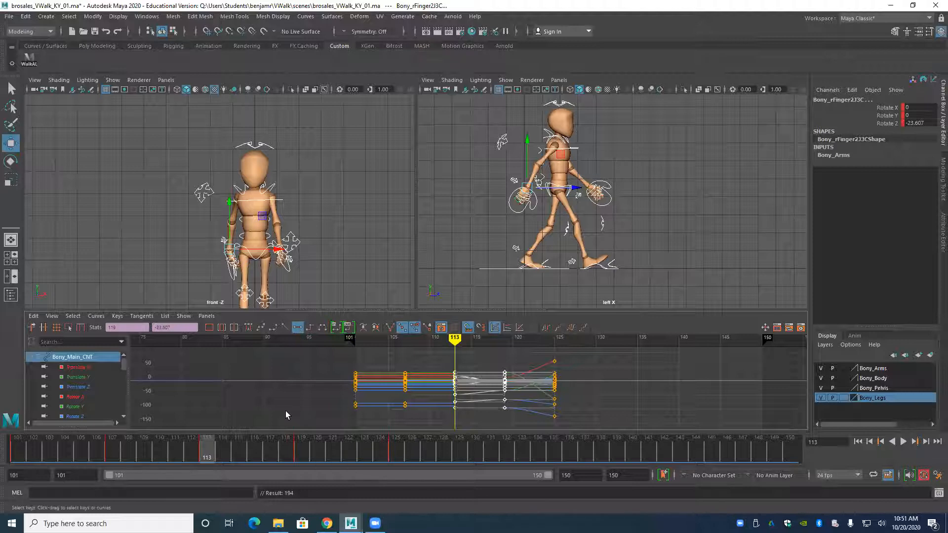
Key all of the character's controls at the in-between frames 116 and 122.
mouse_move(205, 458)
mouse_down()
mouse_move(269, 465)
mouse_move(213, 472)
mouse_move(269, 471)
mouse_move(204, 480)
mouse_move(289, 480)
mouse_move(211, 486)
mouse_move(250, 484)
mouse_up()
key(s)
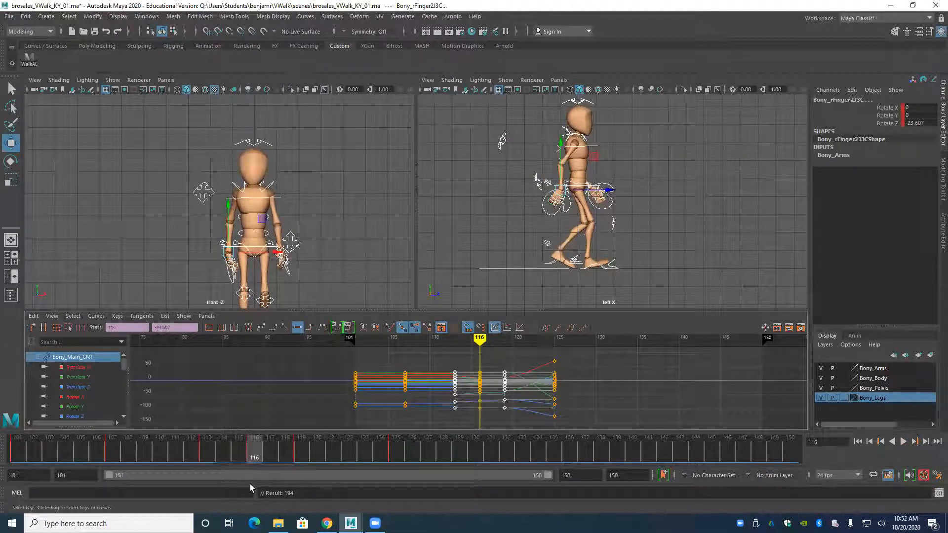
mouse_move(445, 350)
mouse_down()
mouse_move(577, 398)
mouse_move(364, 410)
mouse_move(525, 418)
mouse_move(445, 422)
mouse_move(527, 427)
mouse_up()
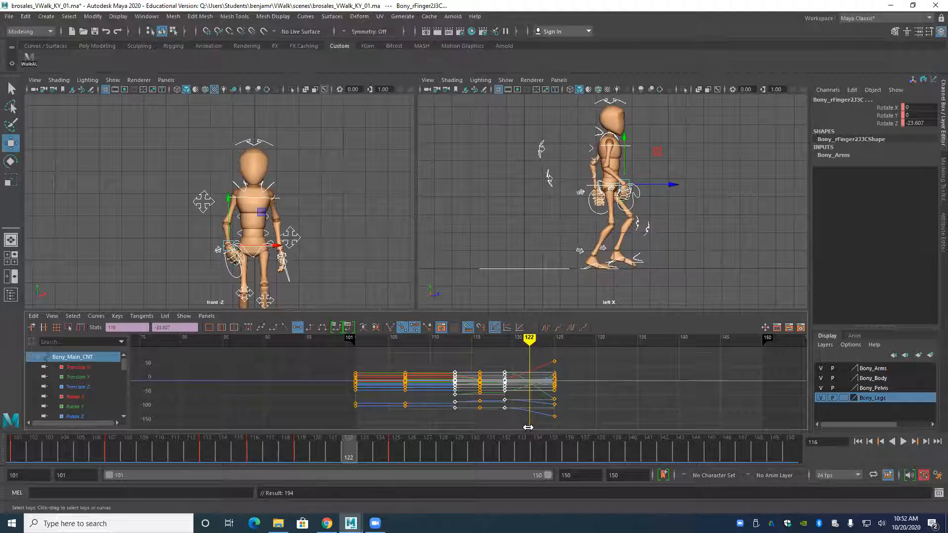
key(s)
Give all controls' keys at frames 122, 107 and 113 flat tangents, and key all controls at the in-between frame 110.
drag(529, 374, 536, 413)
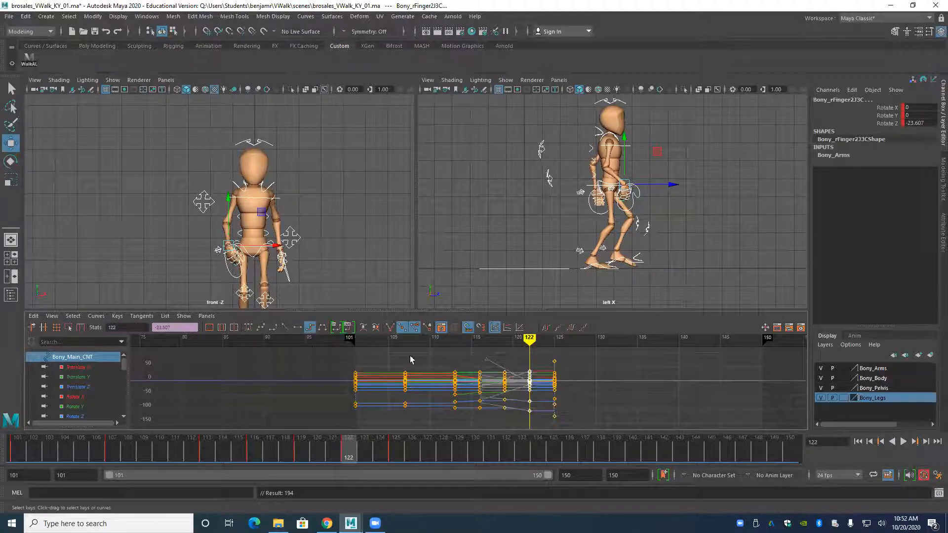
mouse_move(347, 455)
mouse_down()
mouse_move(380, 460)
mouse_move(62, 489)
mouse_move(237, 478)
mouse_move(114, 481)
mouse_move(205, 486)
mouse_move(115, 480)
mouse_move(158, 480)
mouse_up()
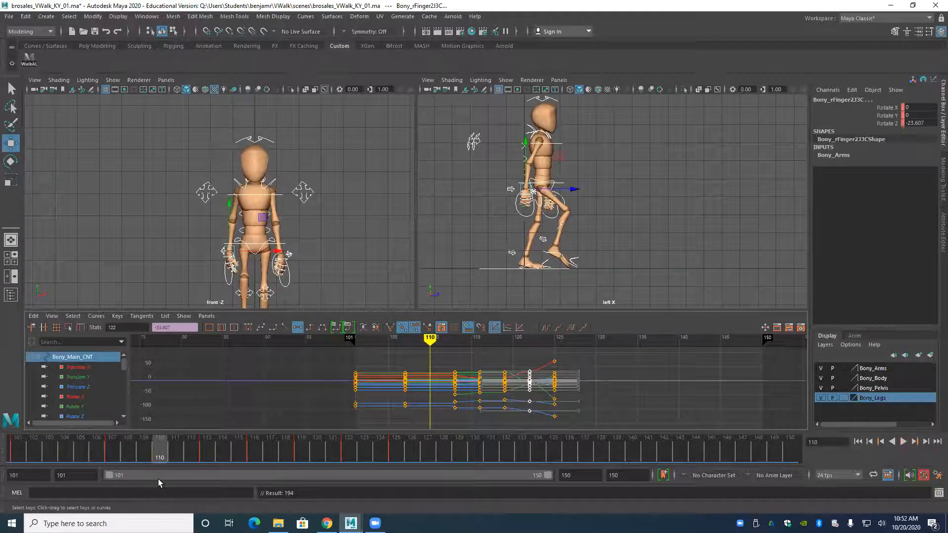
key(s)
drag(413, 360, 460, 414)
key(Delete)
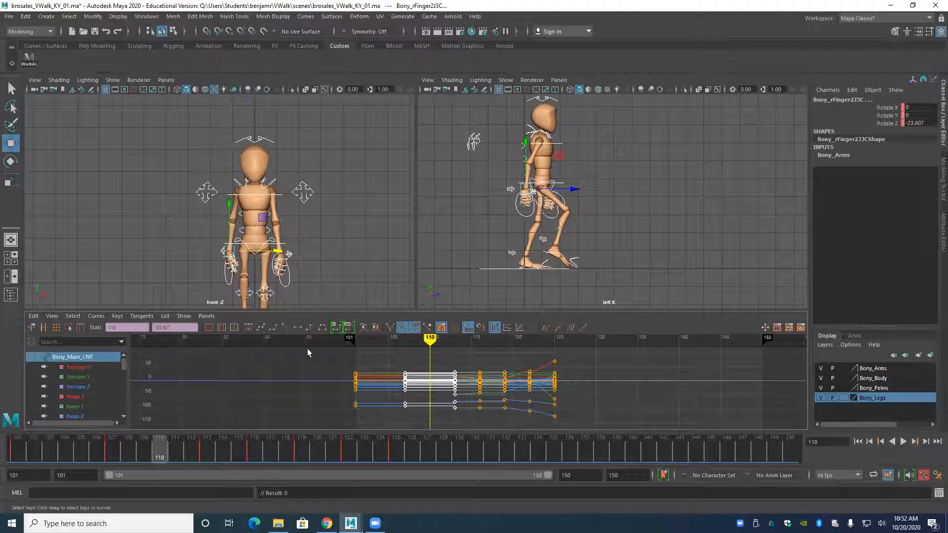
click(298, 327)
key(s)
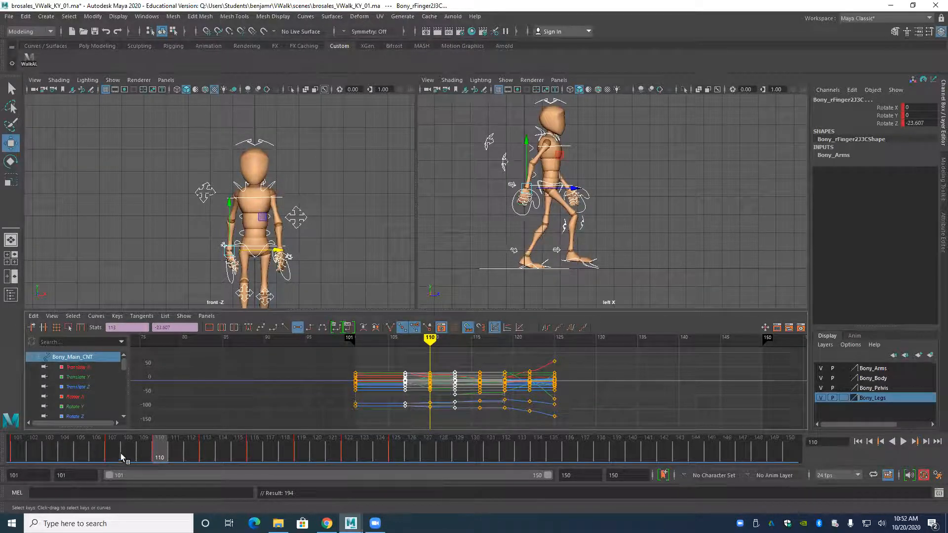
Give all controls' keys at frames 101 and 107 flat tangents, and key all controls at the in-between frame 104.
drag(92, 452, 64, 470)
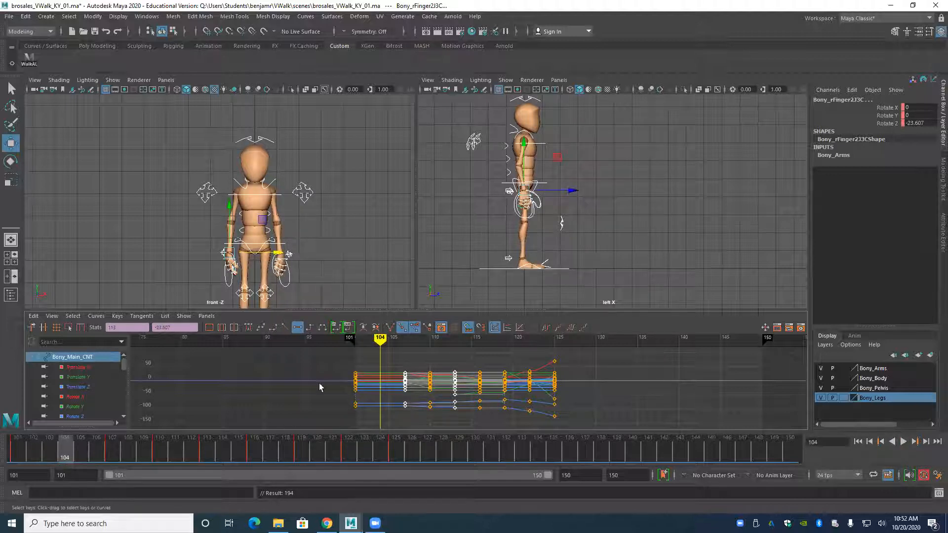
drag(399, 401, 412, 416)
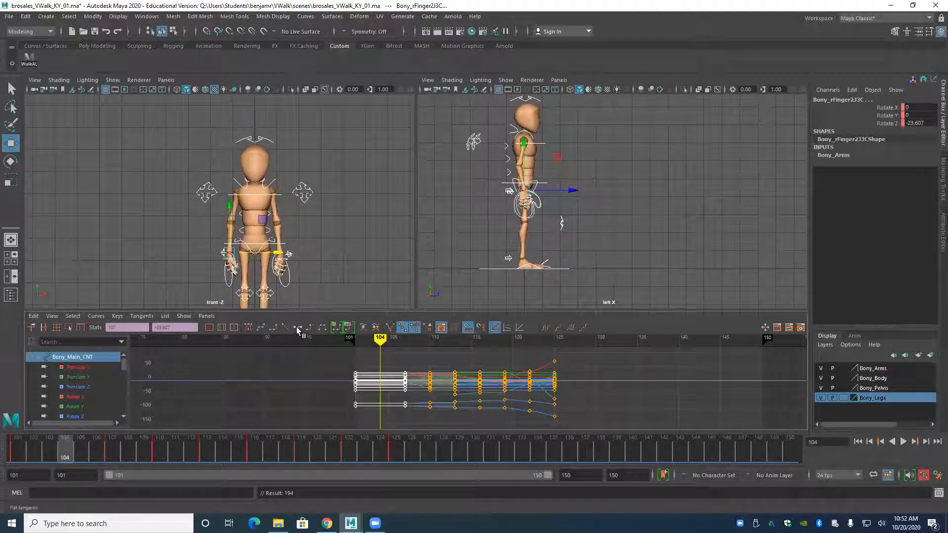
click(297, 327)
key(s)
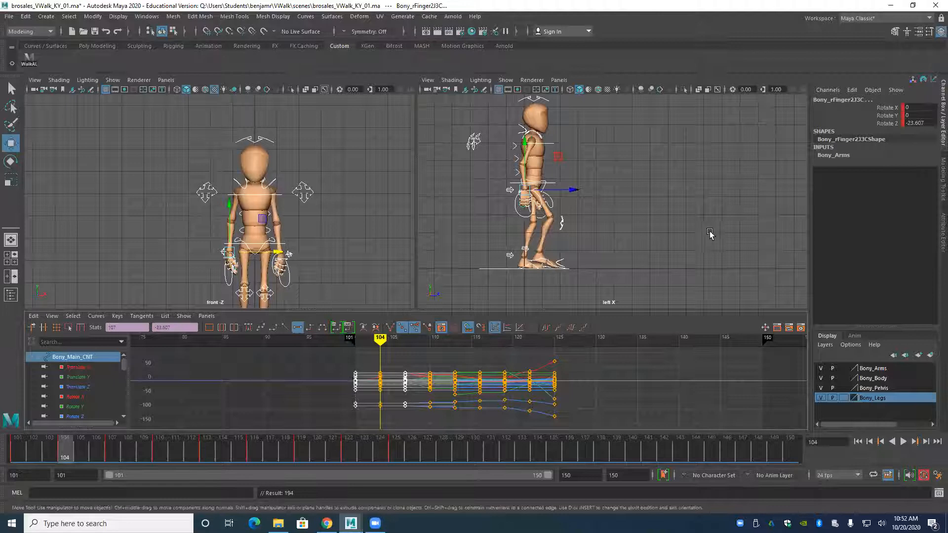
Clear the selection and play the walk from frame 101 to review the motion.
alt+middle_drag(598, 261, 614, 288)
click(860, 442)
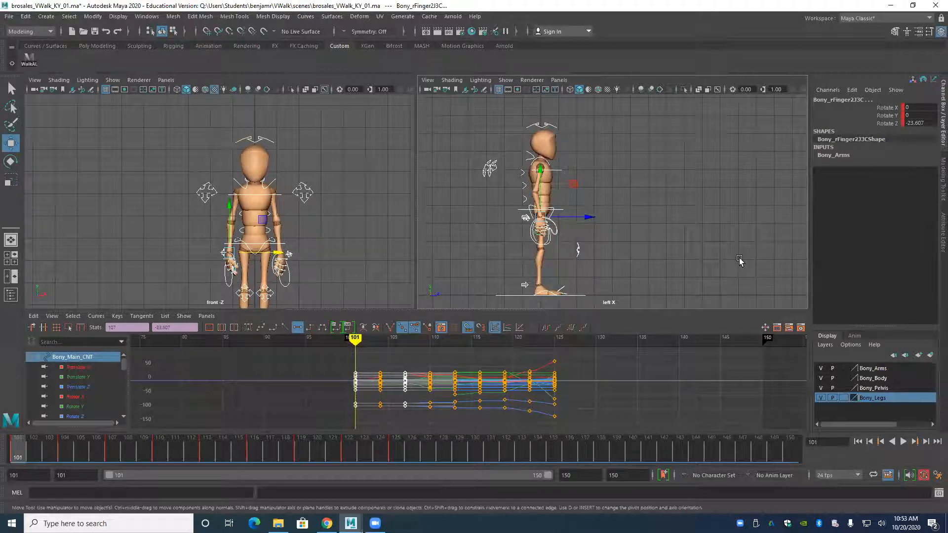
click(741, 262)
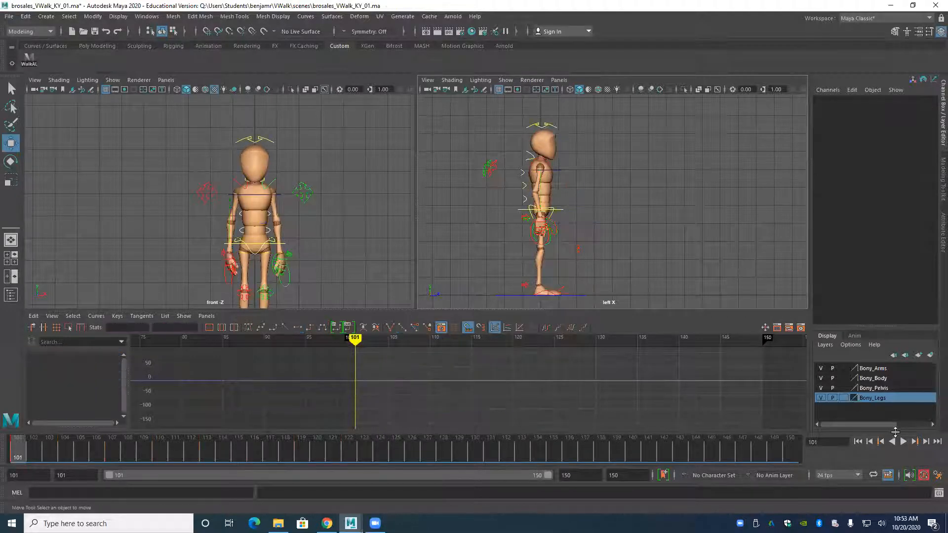
click(903, 441)
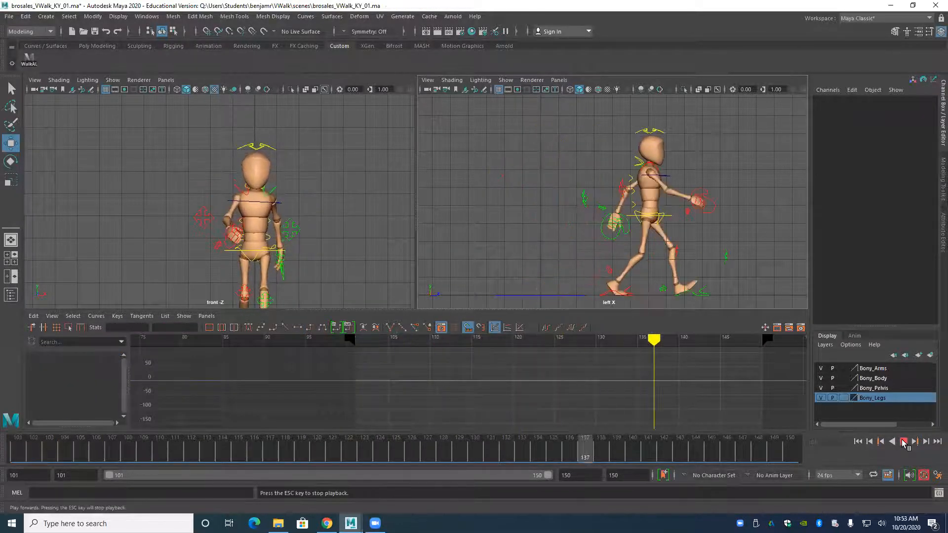
click(903, 442)
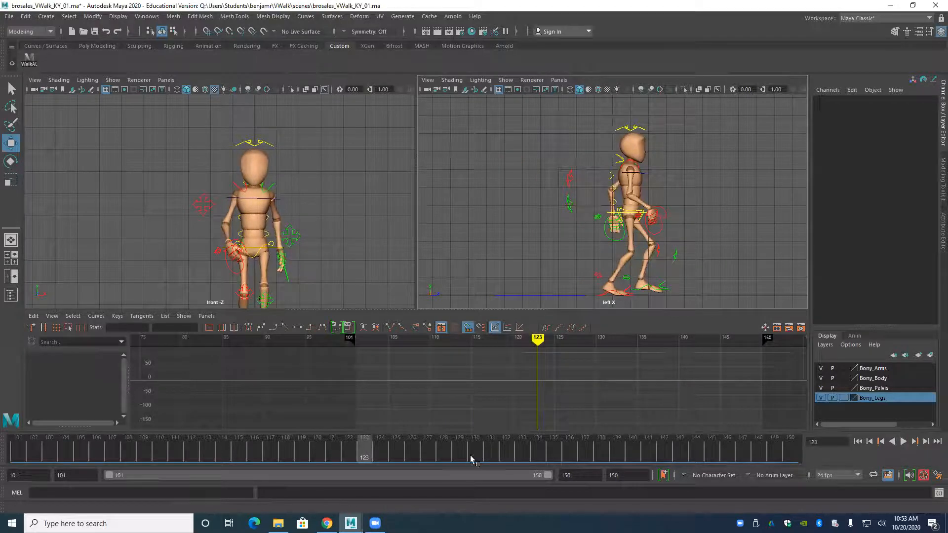
Shorten the playback range to end at frame 125 and play the walk from the start.
drag(353, 450, 396, 459)
drag(548, 476, 326, 498)
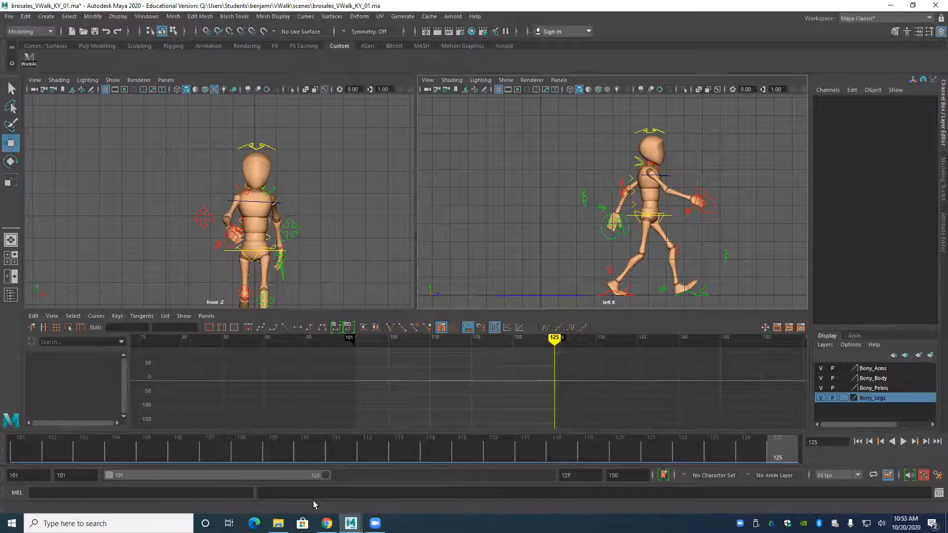
click(858, 442)
click(903, 441)
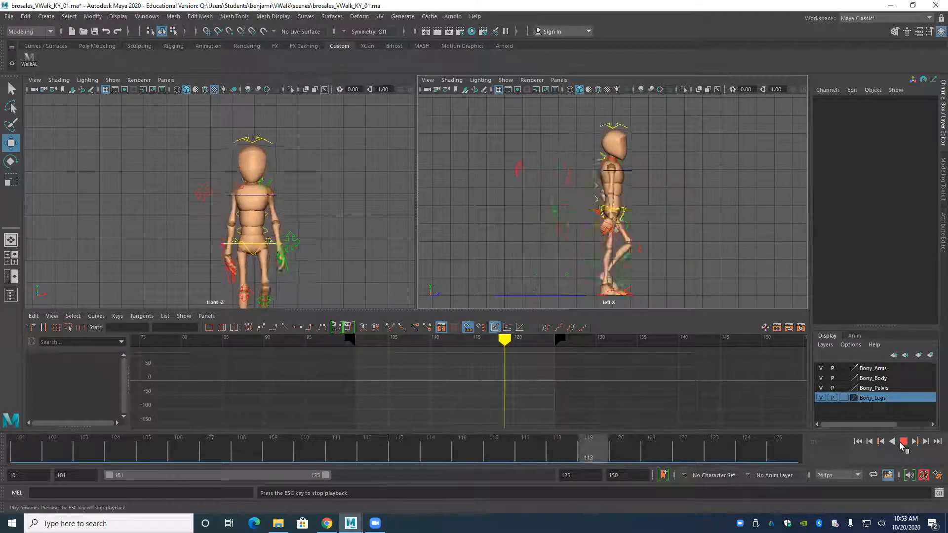
click(903, 441)
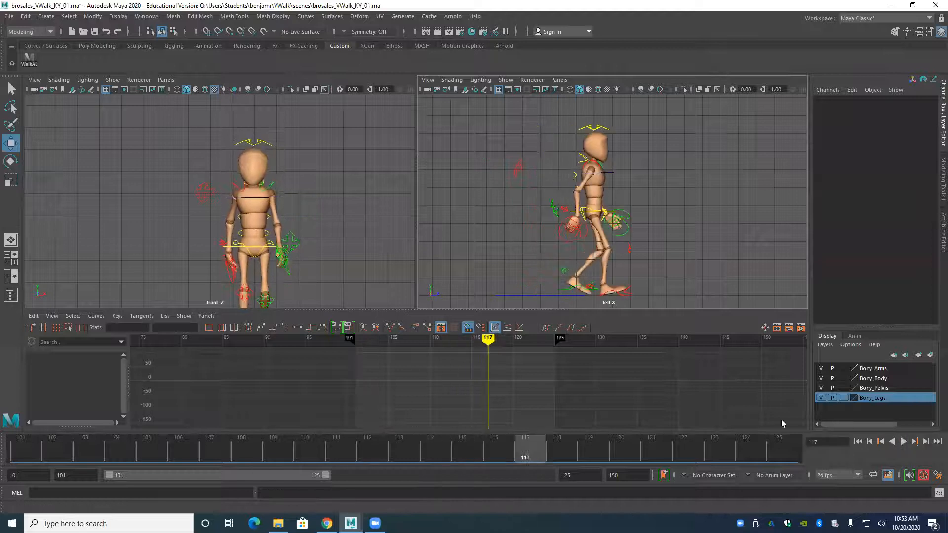
Hide the control curves in the side view, play the walk, and frame the whole character in the front view.
click(506, 79)
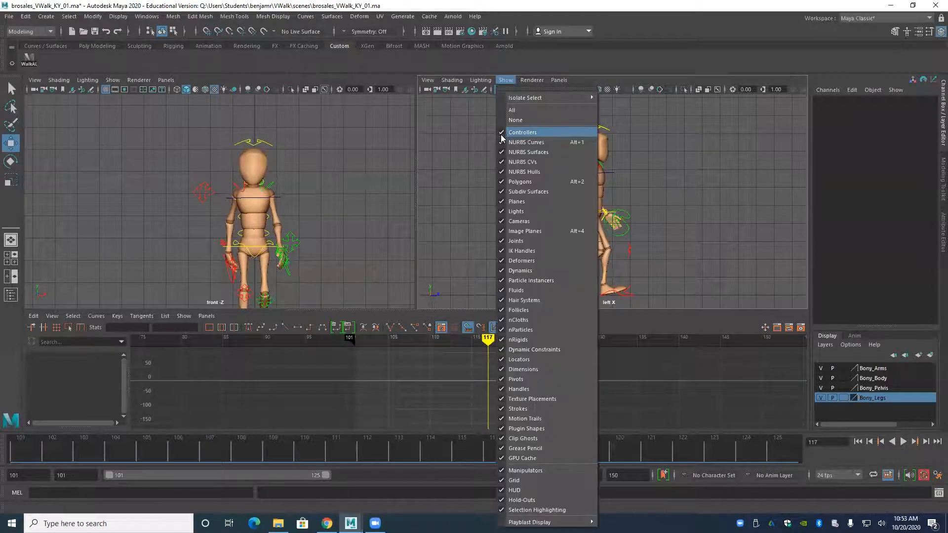
click(522, 133)
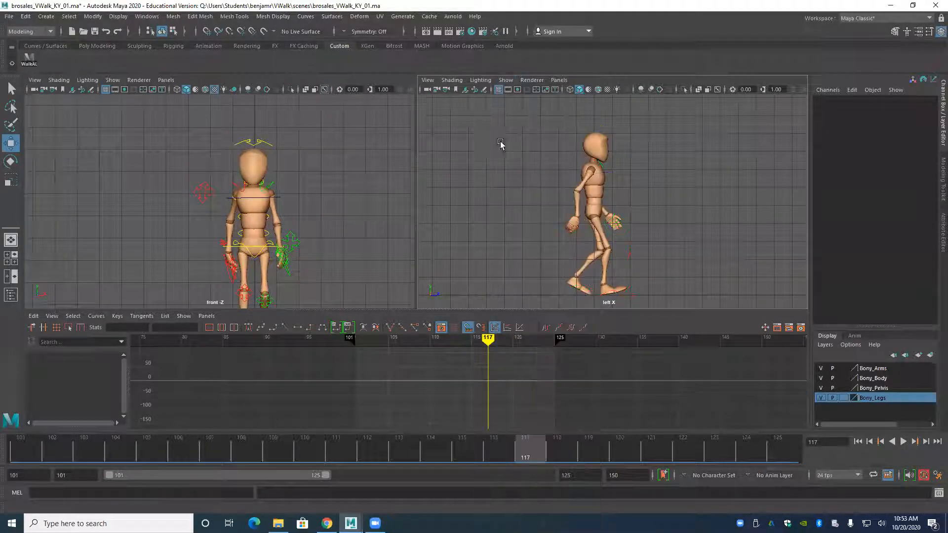
click(857, 441)
click(903, 442)
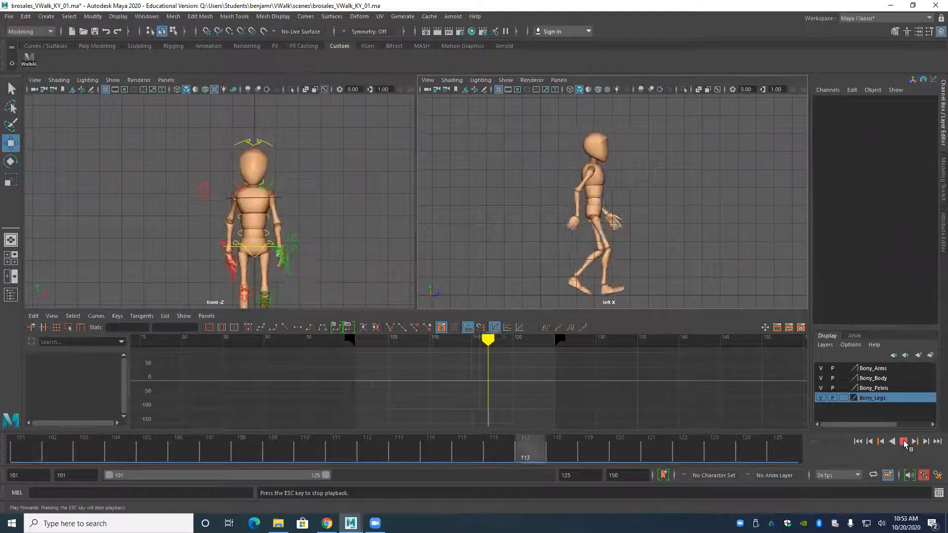
alt+right_drag(247, 203, 216, 220)
alt+middle_drag(216, 220, 223, 197)
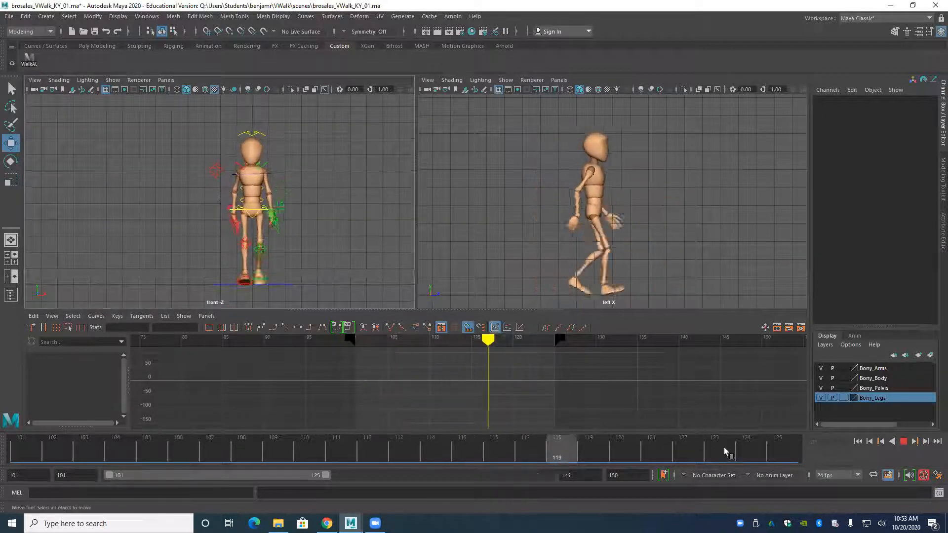
click(903, 441)
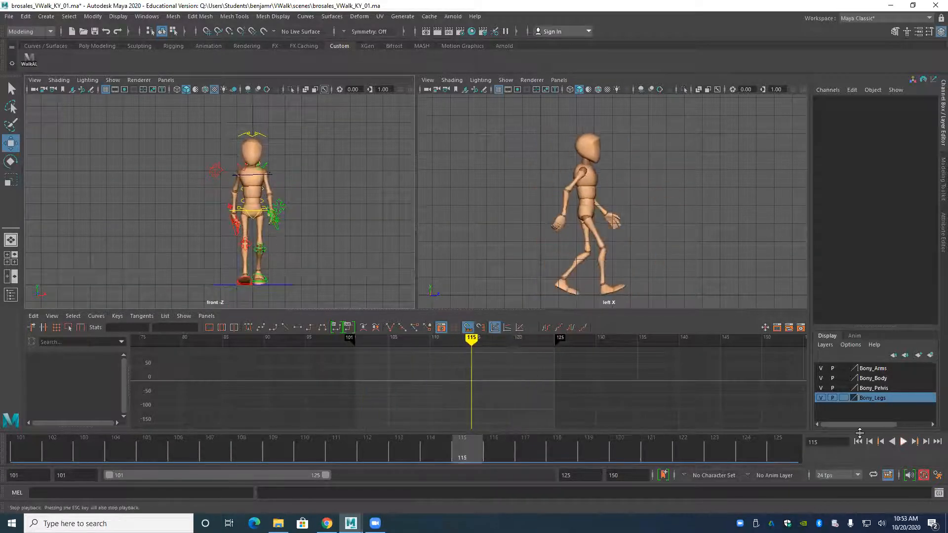
Hide the NURBS curves in the front view and play the walk from frame 101 to 125 without controls.
click(112, 80)
click(132, 142)
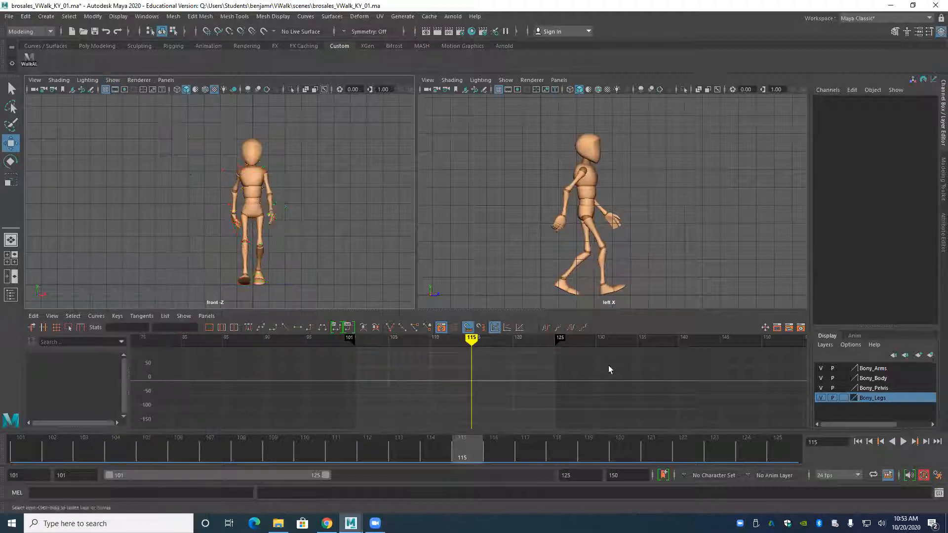
click(857, 441)
click(903, 441)
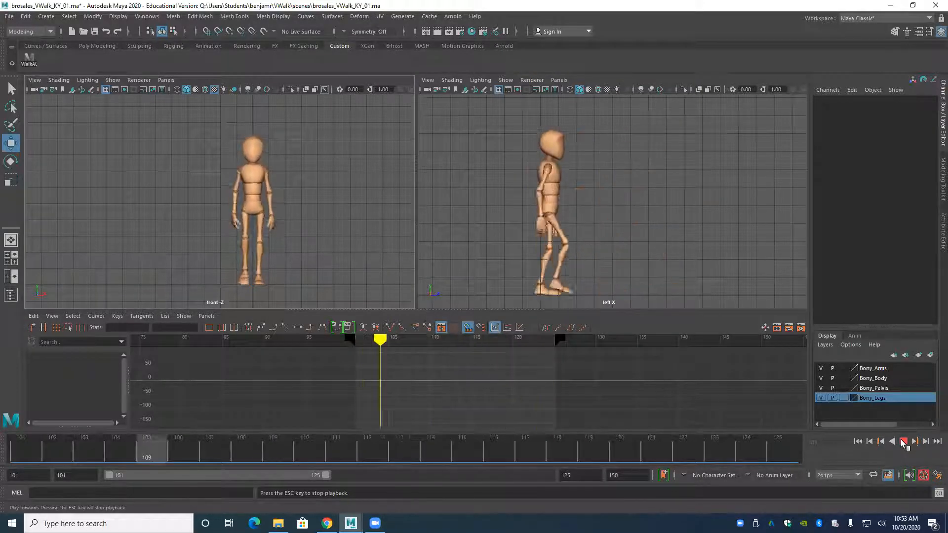
click(903, 442)
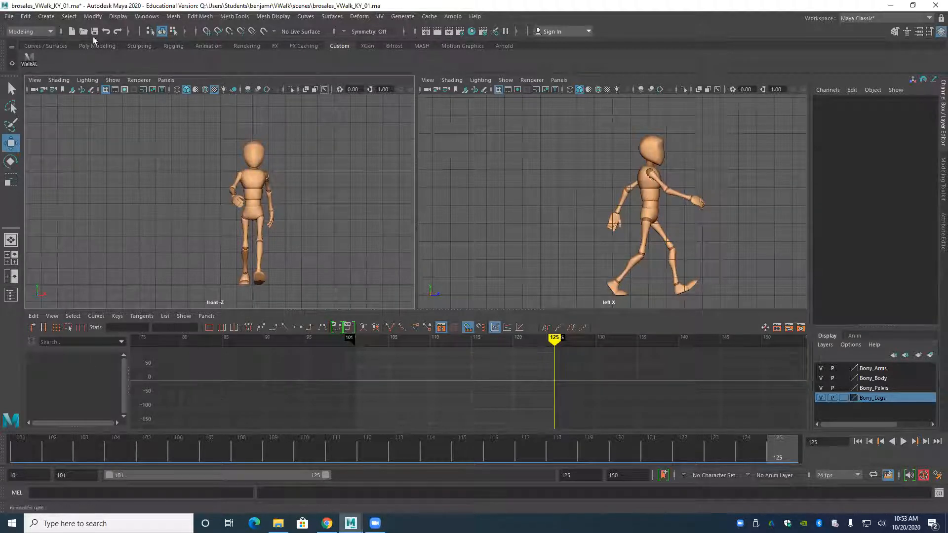
Show the NURBS curves in the front view again and inspect the animation curves of all the character's controls.
click(108, 80)
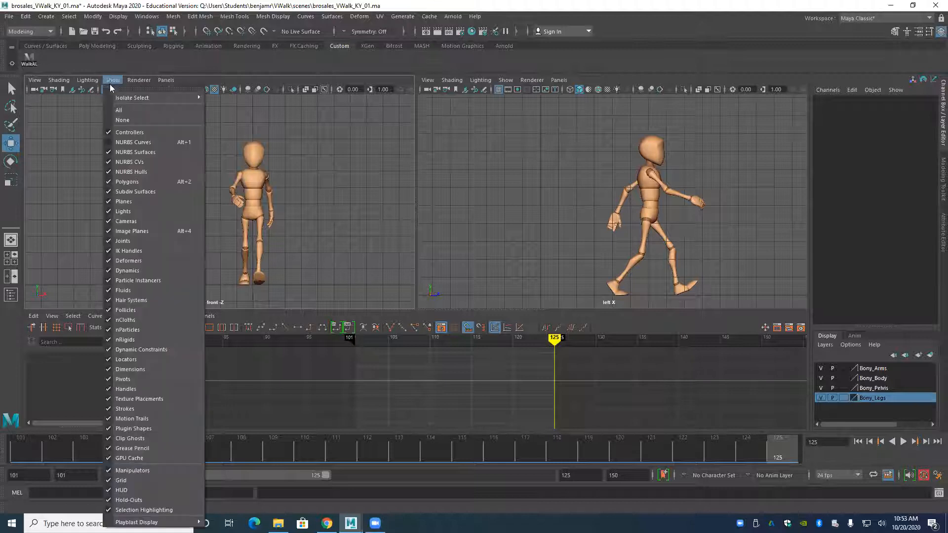
click(126, 146)
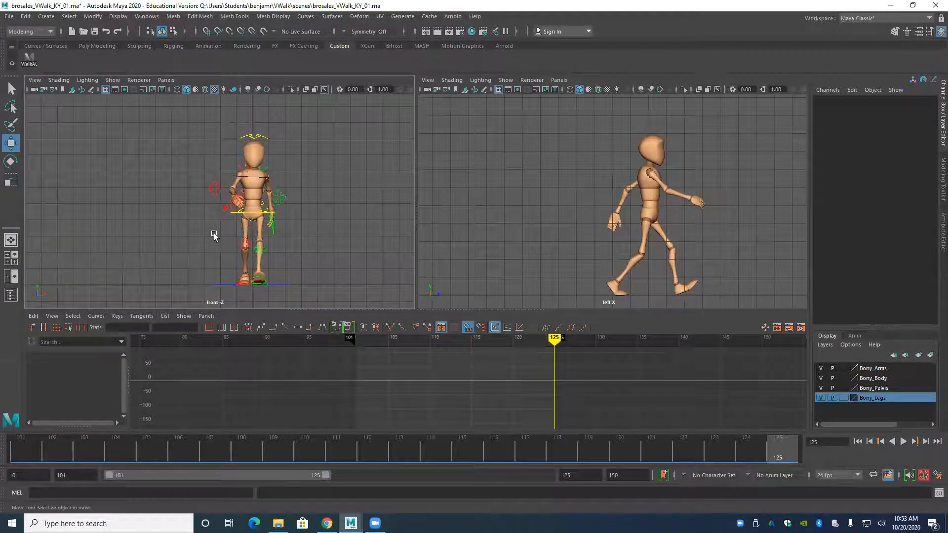
click(29, 58)
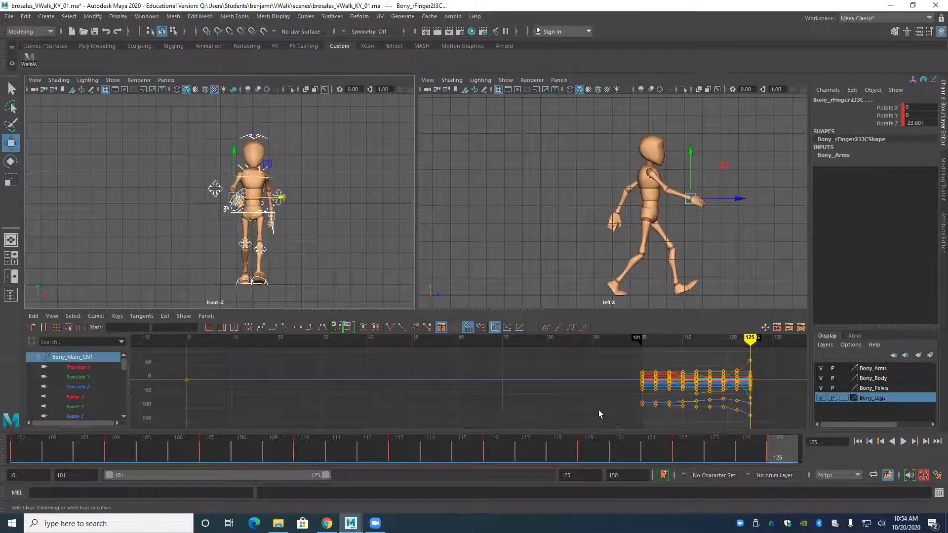
alt+middle_drag(598, 409, 477, 397)
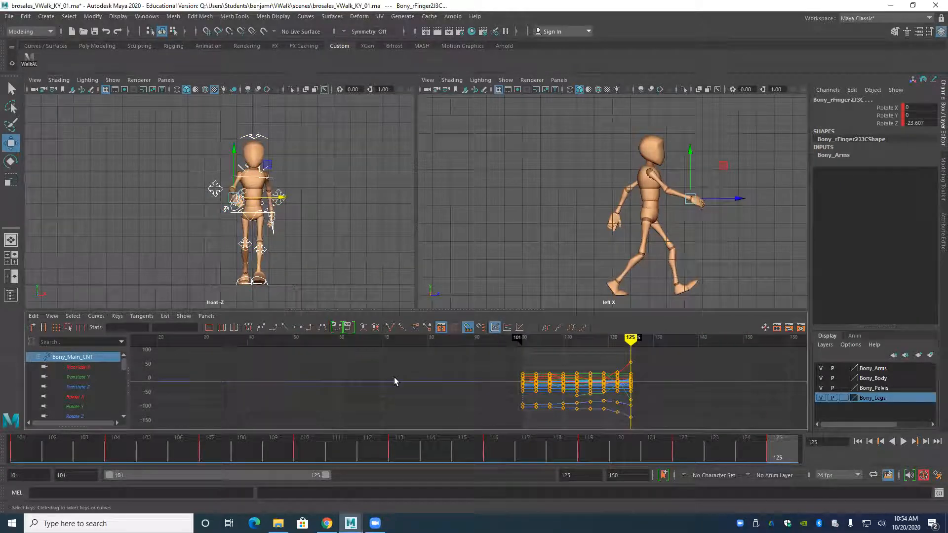
click(232, 216)
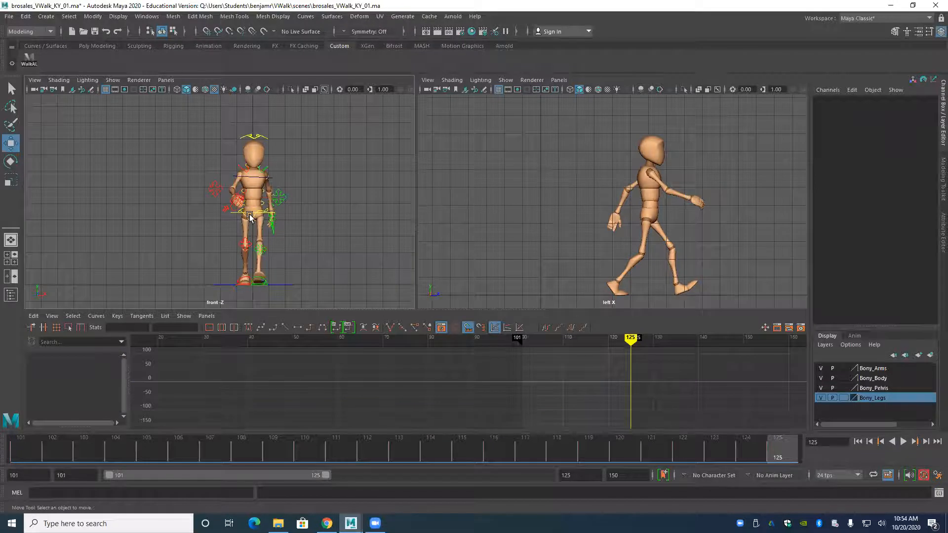
Select the root control and give its Translate Z key at frame 116 a linear tangent.
click(248, 215)
alt+middle_drag(501, 403, 483, 402)
alt+right_drag(482, 403, 551, 383)
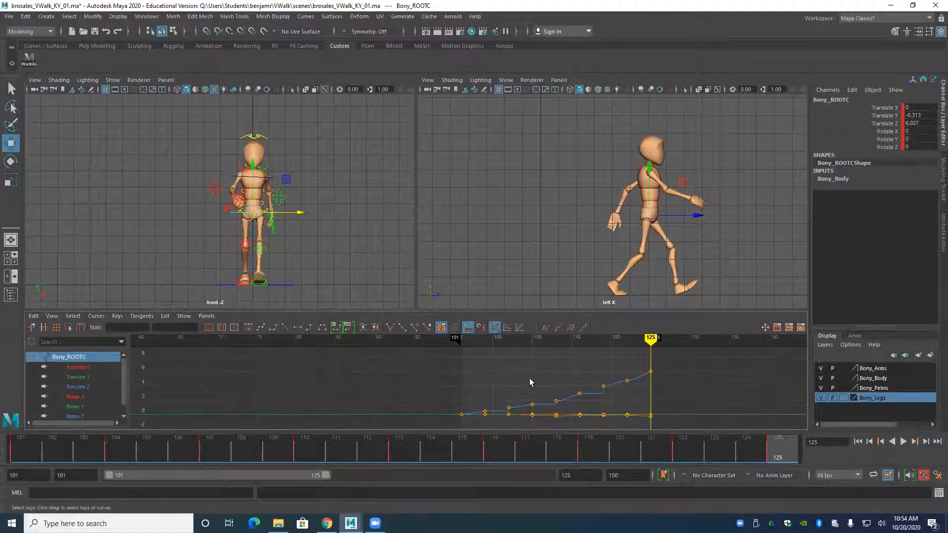
drag(586, 400, 587, 401)
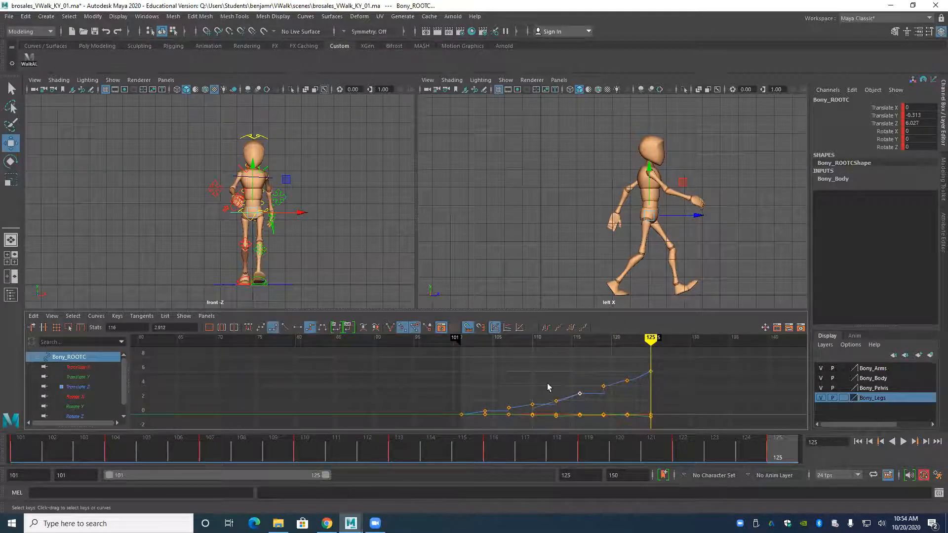
click(285, 328)
alt+middle_drag(511, 392, 487, 395)
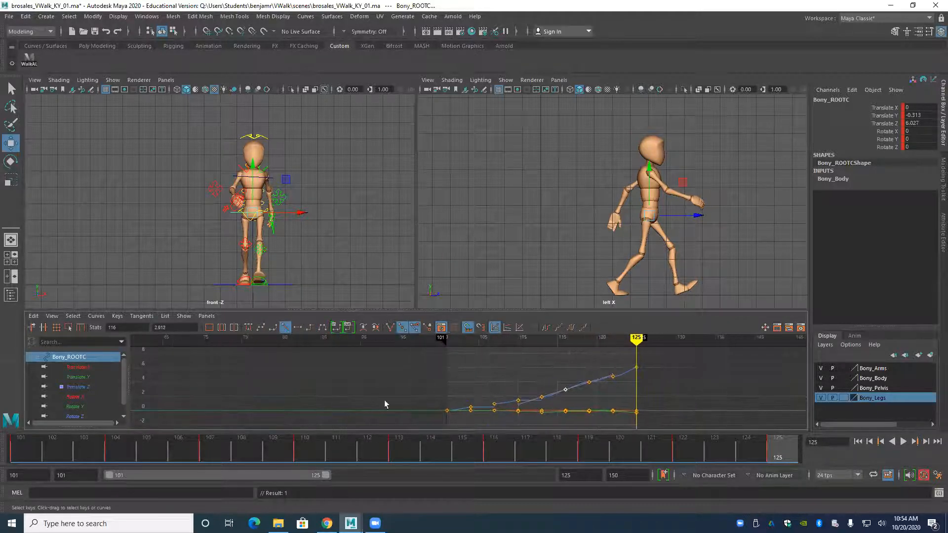
Isolate the root control's Translate Z curve and step back through its keys from frame 125 to 104.
click(88, 386)
key(comma)
key(comma)
key(comma)
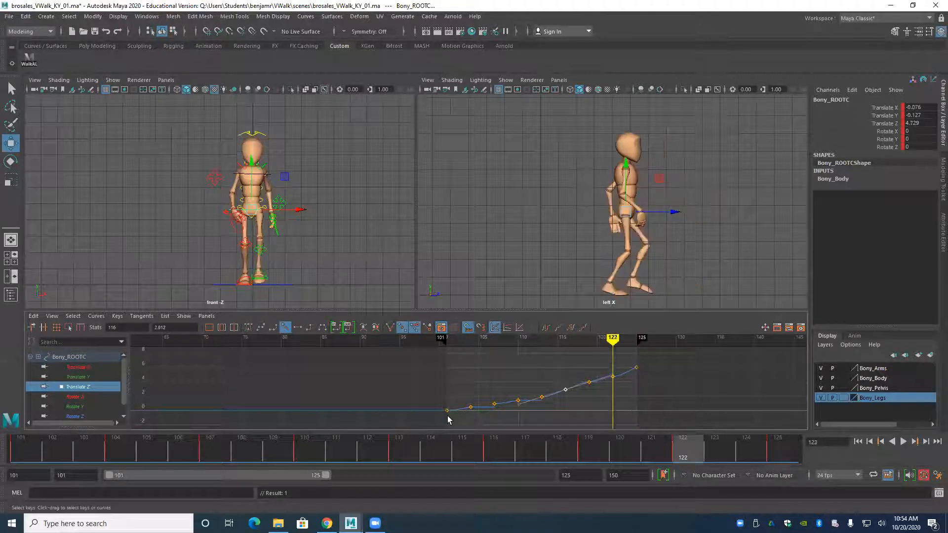
key(comma)
key(comma)
key(comma)
key(comma)
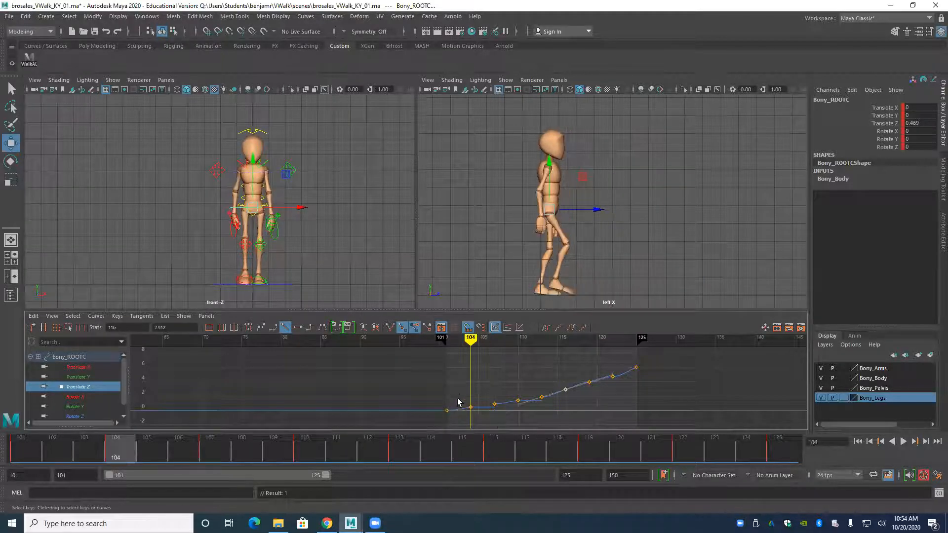
Select all of the root control's Translate Z keys and play the walk from frame 101 to check the forward motion.
drag(478, 421, 478, 421)
drag(664, 352, 444, 428)
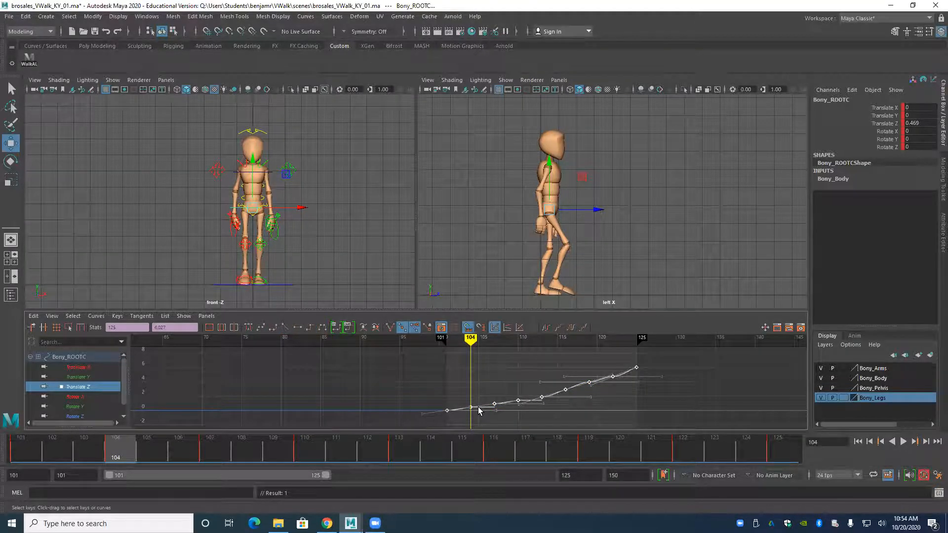
key(comma)
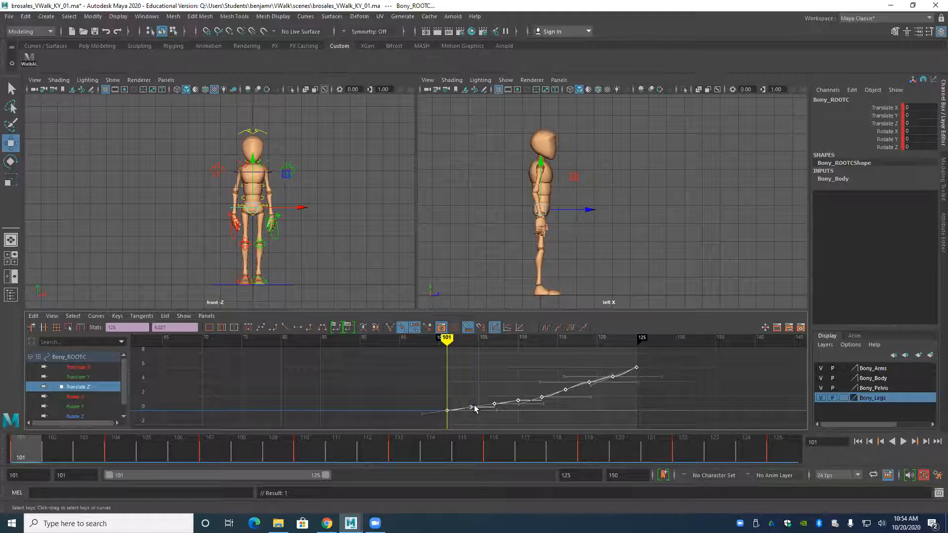
key(period)
key(comma)
key(alt+v)
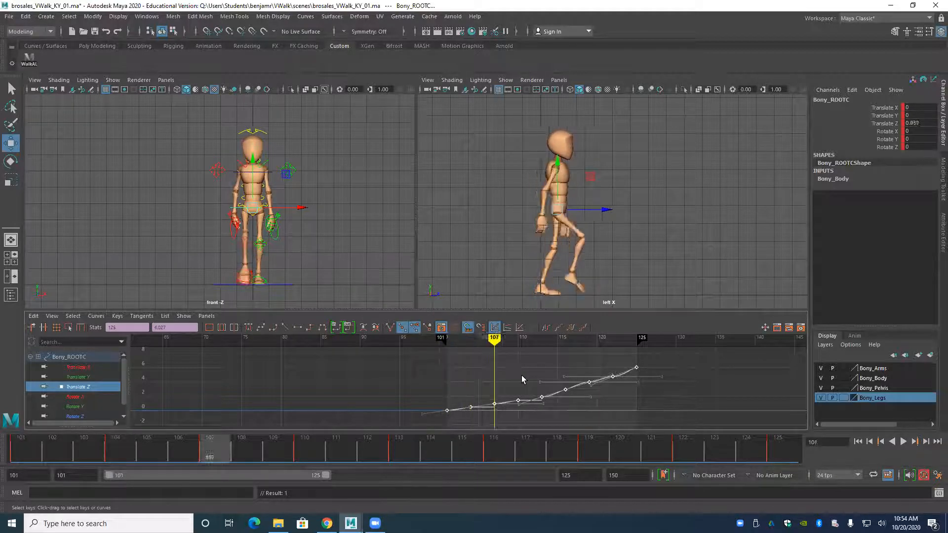
Try deleting the root control's Translate Z keys between frames 101 and 125 and play the walk with the simplified curve.
drag(618, 359, 457, 416)
key(Delete)
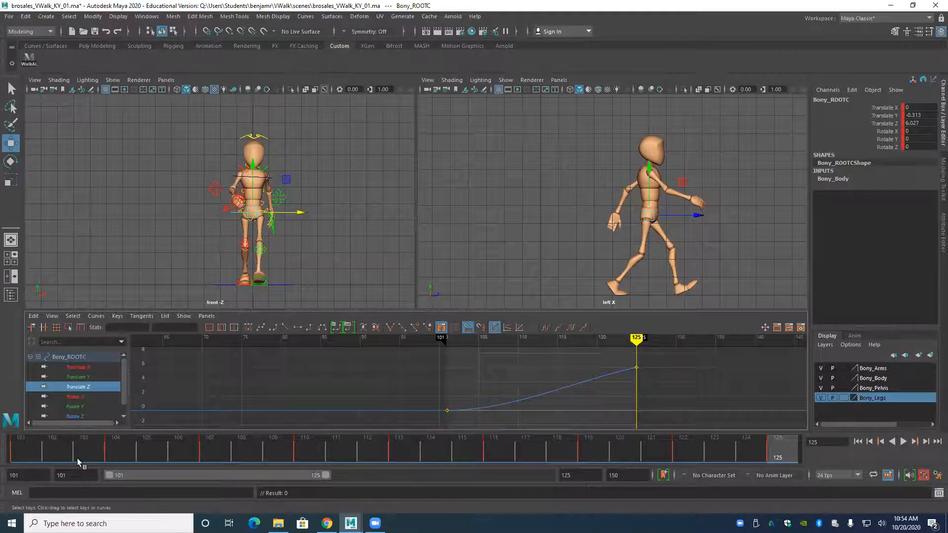
drag(77, 458, 99, 460)
drag(191, 461, 19, 455)
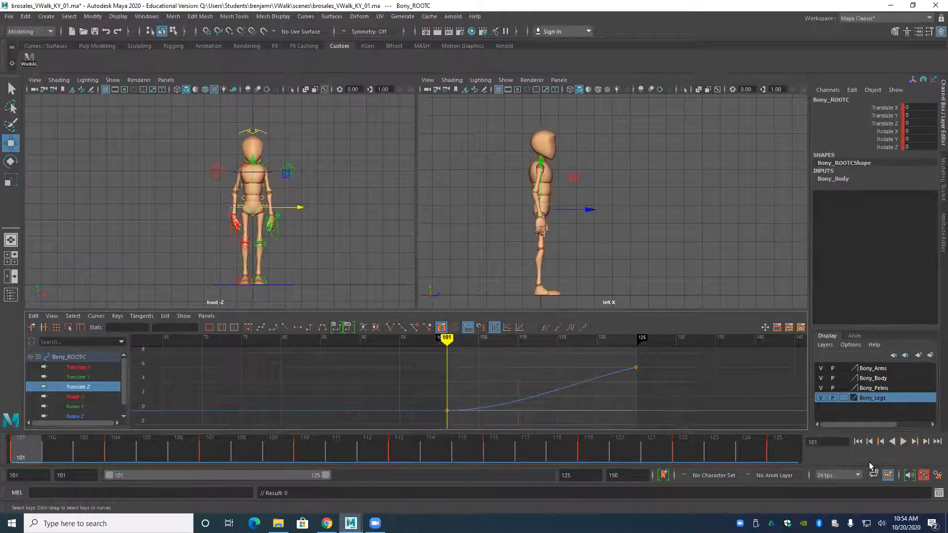
click(903, 442)
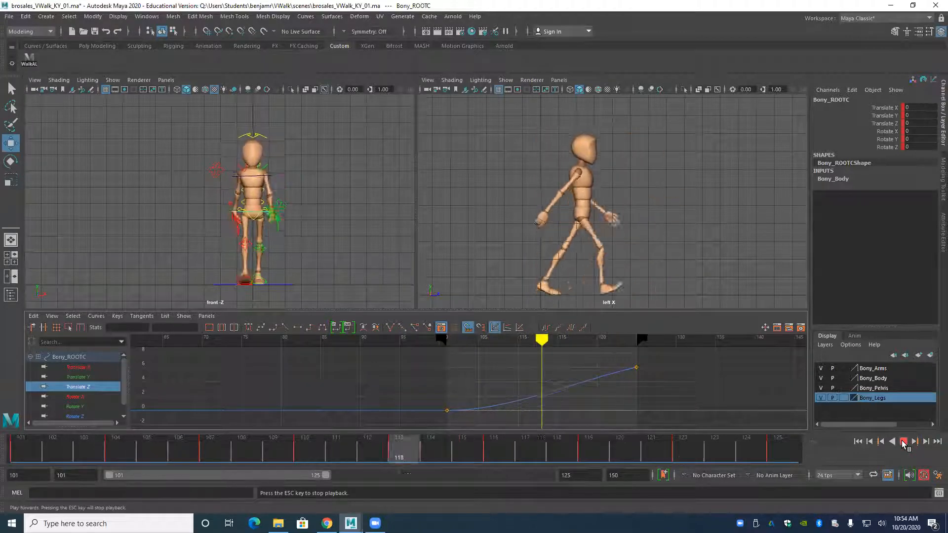
click(903, 441)
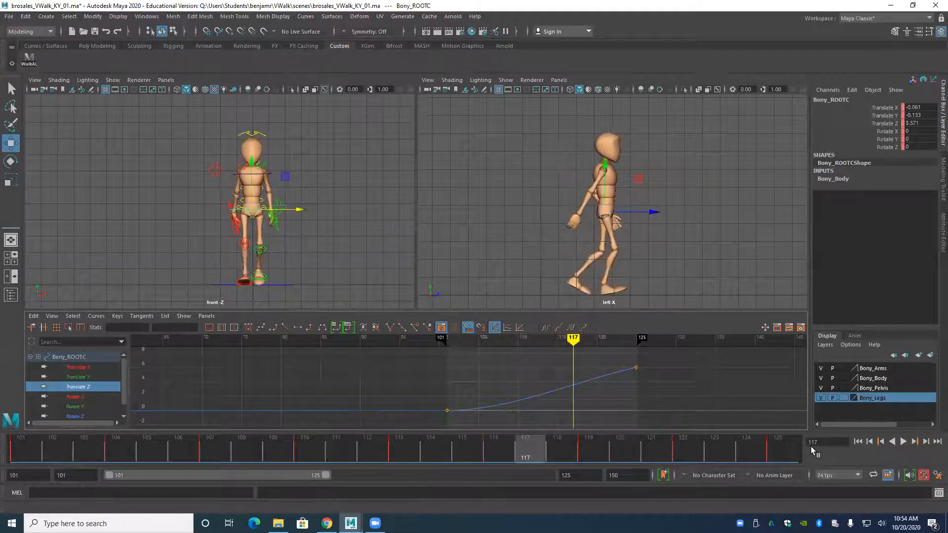
Undo the deletion of the root control's in-between Translate Z keys and the preceding tangent changes.
key(ctrl+z)
key(ctrl+z)
key(ctrl+z)
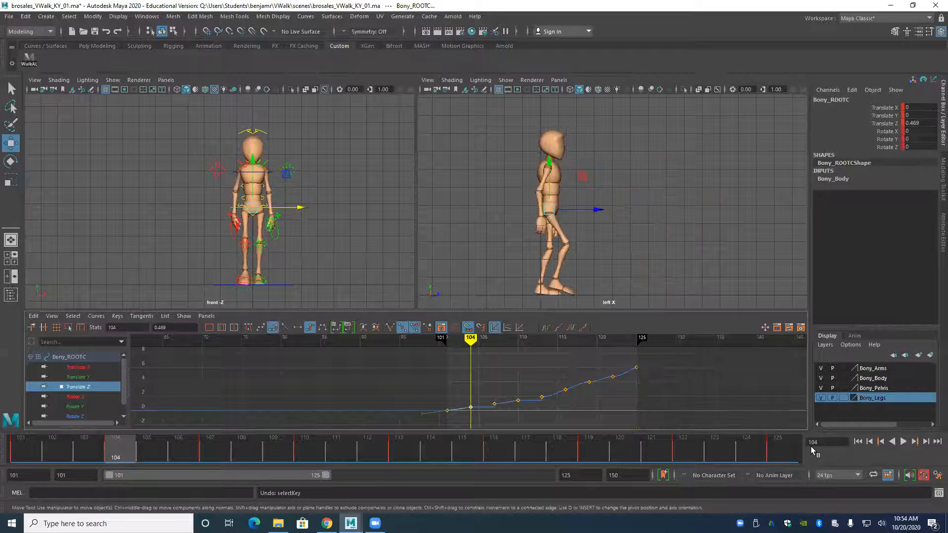
key(ctrl+z)
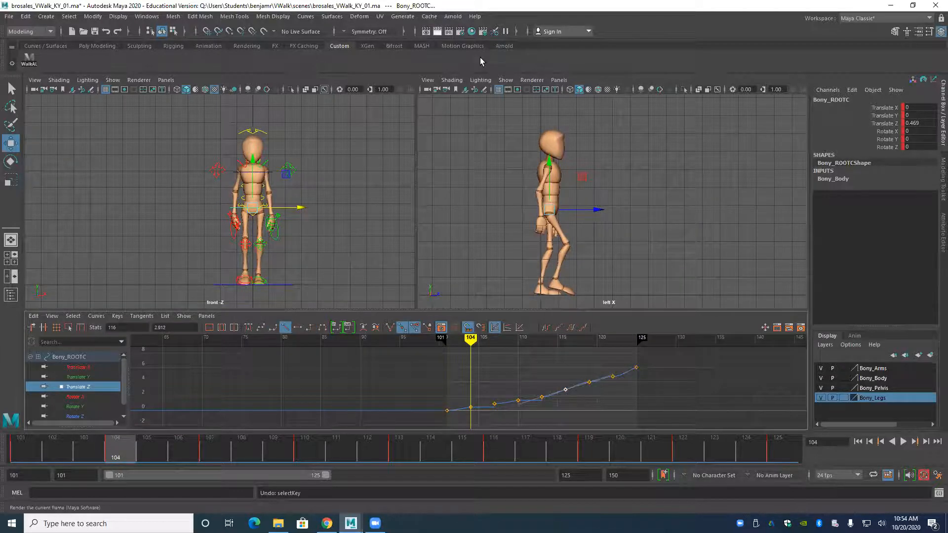
key(ctrl+z)
Select all of the character's animation keys from frame 101 to 125 and give them stepped tangents.
drag(631, 352, 761, 420)
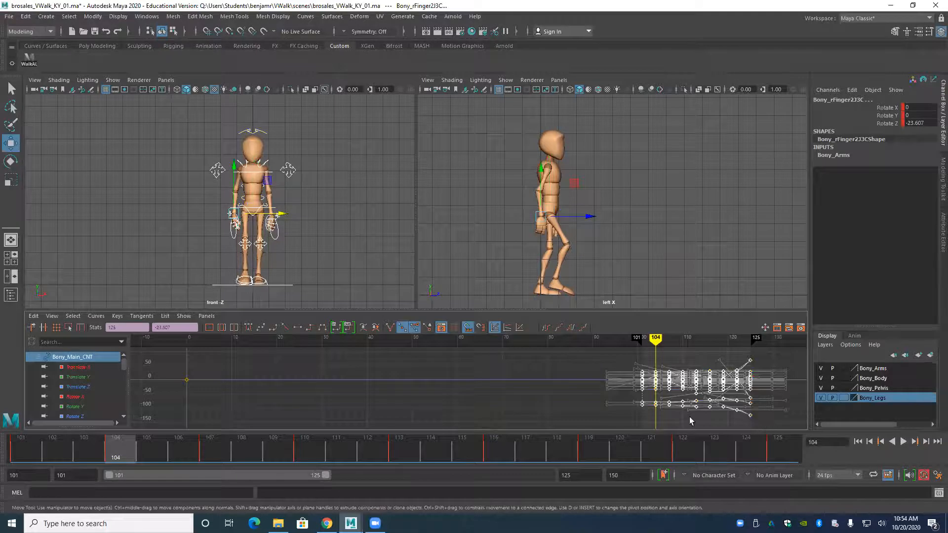
click(309, 328)
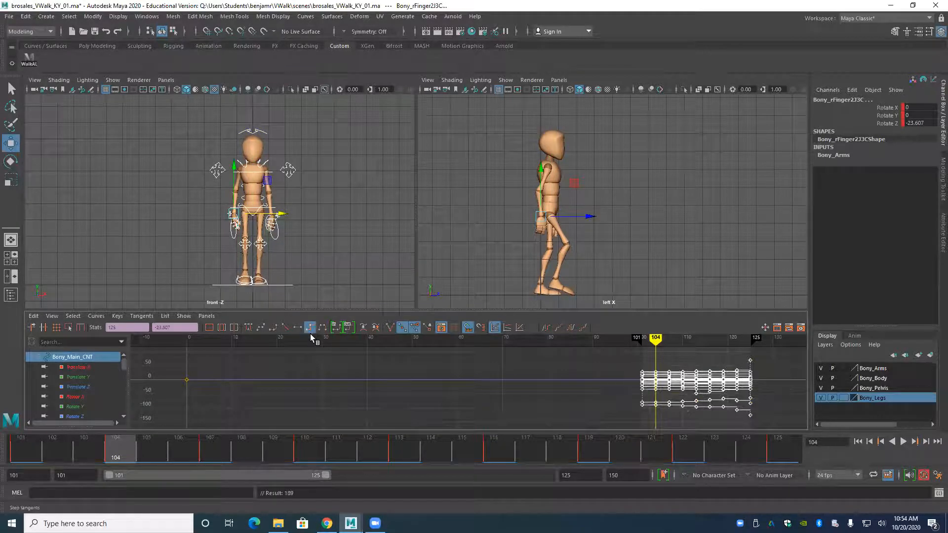
Step back and forth through the keyframes between 101 and 125 to examine the character's stepped poses.
key(comma)
key(period)
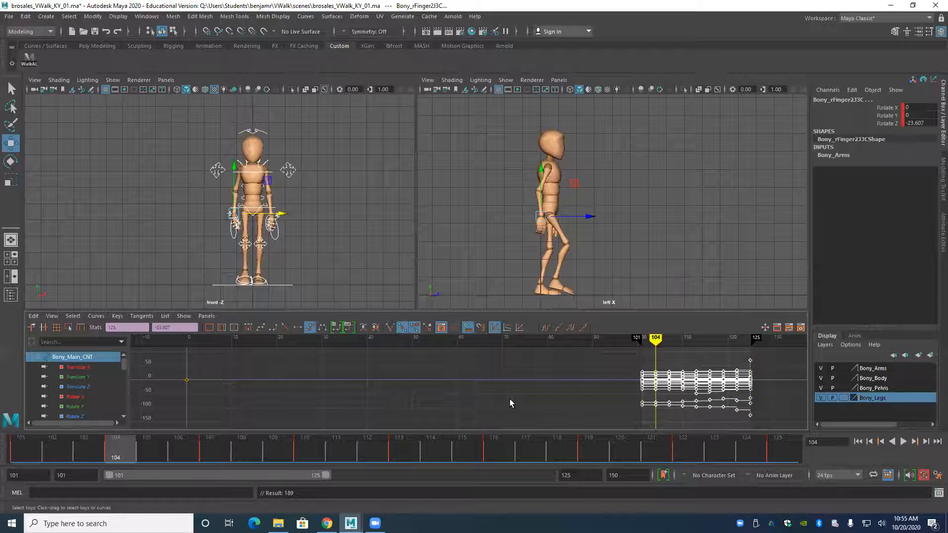
alt+middle_drag(509, 399, 275, 402)
alt+middle_drag(331, 394, 359, 388)
alt+right_drag(358, 388, 384, 388)
key(comma)
key(period)
key(period)
key(comma)
key(period)
key(period)
key(period)
key(comma)
key(comma)
key(comma)
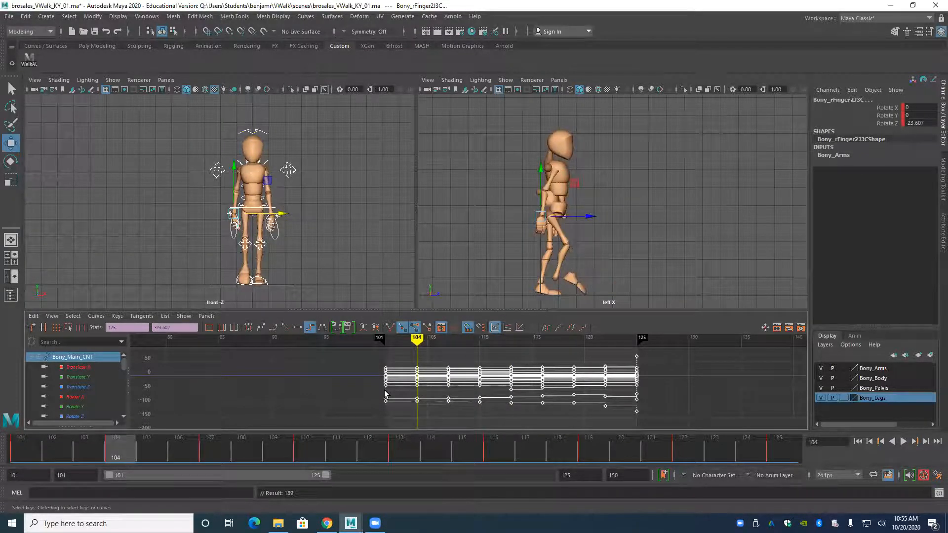
key(period)
key(period)
key(period)
key(period)
key(period)
key(period)
key(comma)
key(comma)
key(comma)
key(comma)
key(comma)
key(comma)
Reselect all the character's controls and delete their keys at frame 104.
click(174, 197)
scroll(299, 217, up, 3)
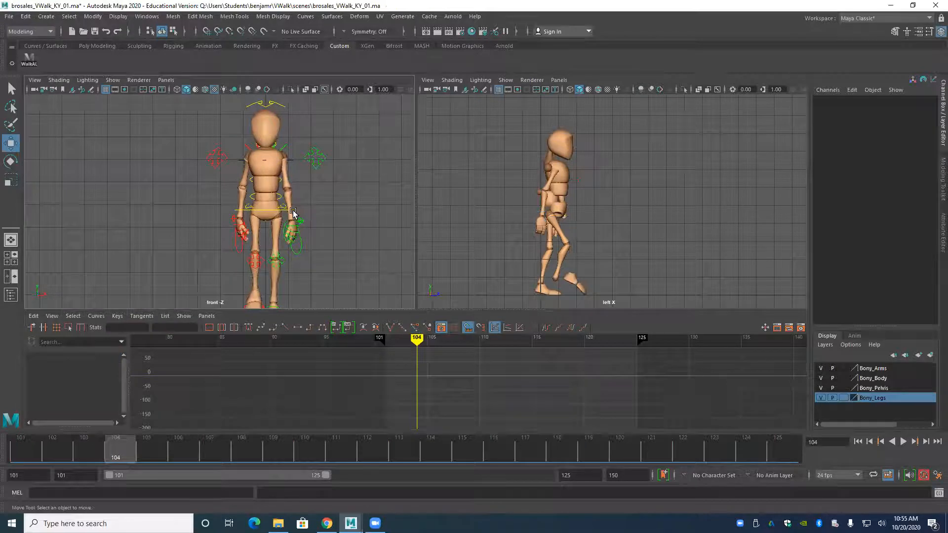
click(29, 58)
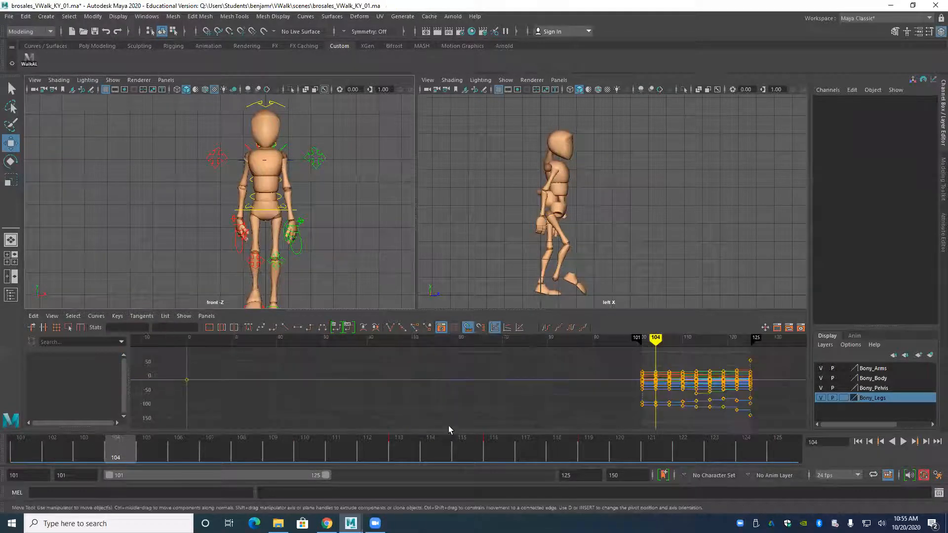
scroll(440, 399, down, 2)
alt+middle_drag(512, 399, 361, 401)
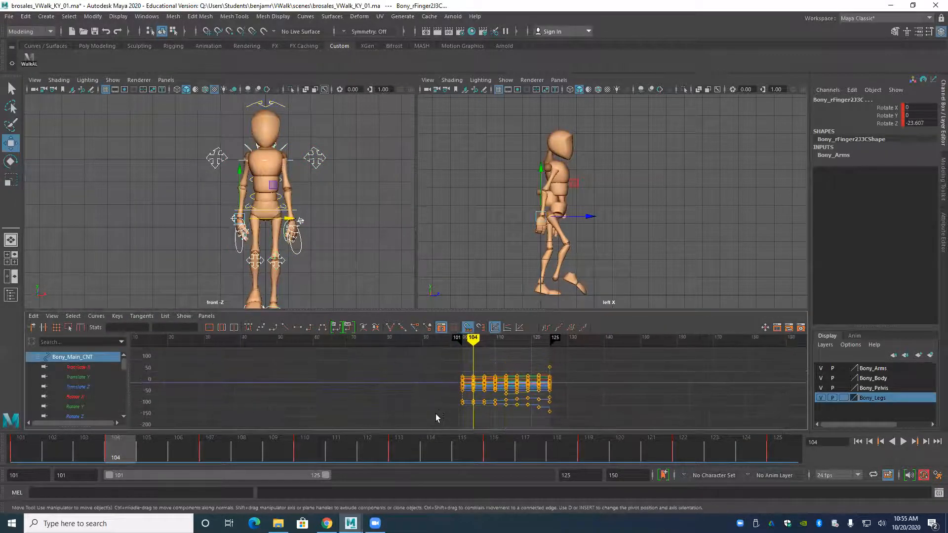
alt+right_drag(440, 408, 478, 399)
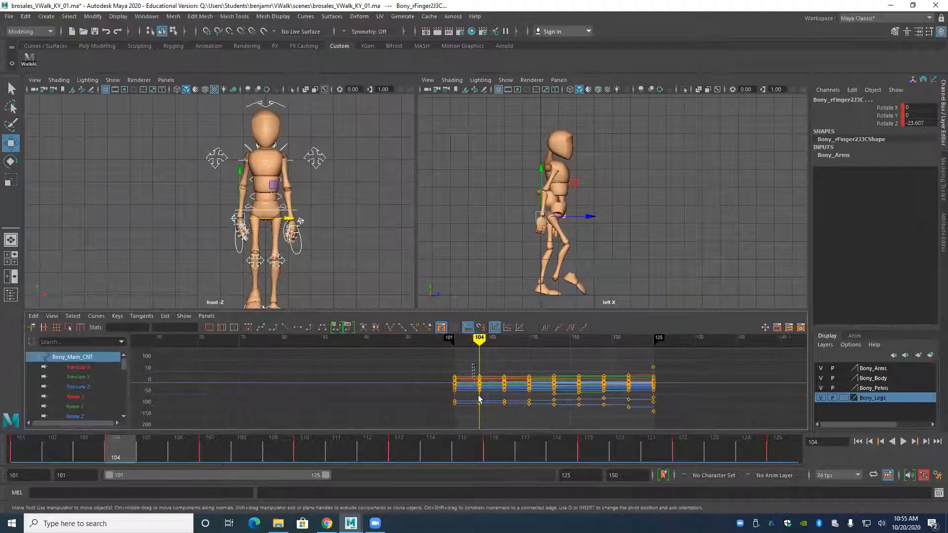
key(Delete)
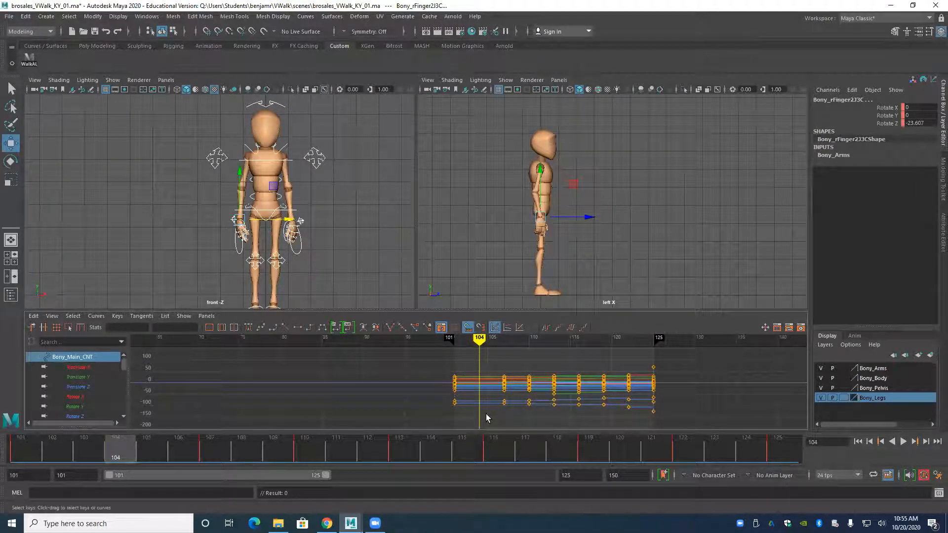
Delete the keys of all the character's controls at frames 110 and 116.
key(period)
key(period)
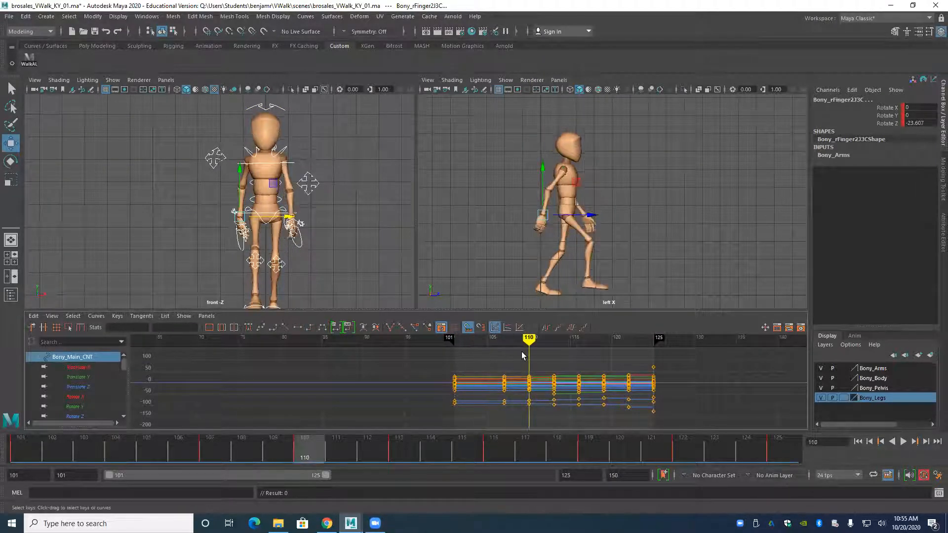
drag(522, 352, 539, 412)
key(Delete)
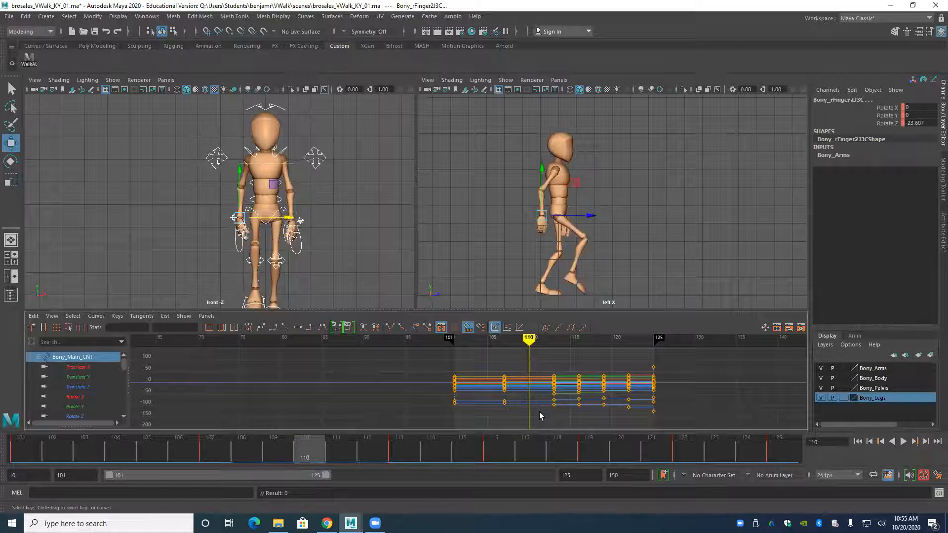
key(period)
key(period)
drag(570, 358, 582, 419)
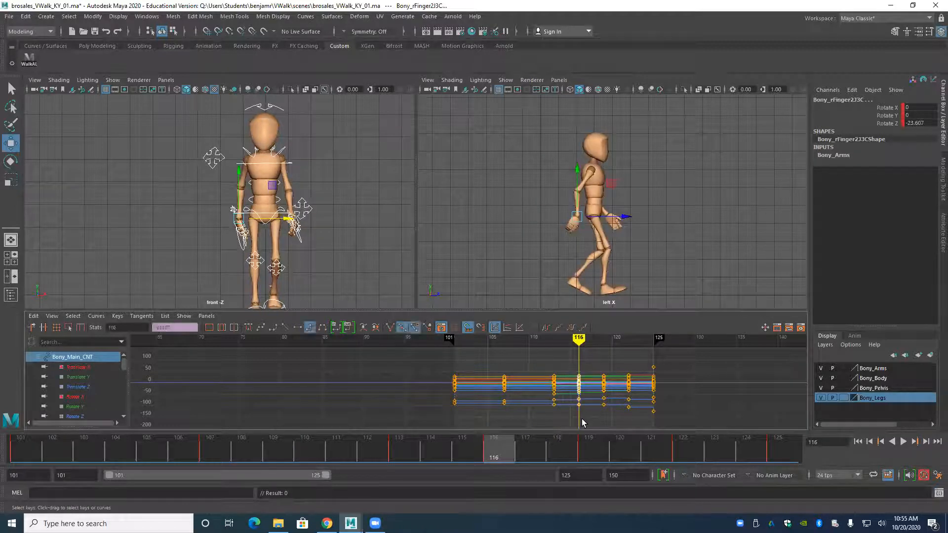
key(Delete)
Delete the keys of all the character's controls at frame 122.
key(period)
key(period)
drag(620, 357, 632, 424)
key(Delete)
Step through the remaining key poses at frames 101, 107, 113, 119 and 125 to review the main walk poses.
key(comma)
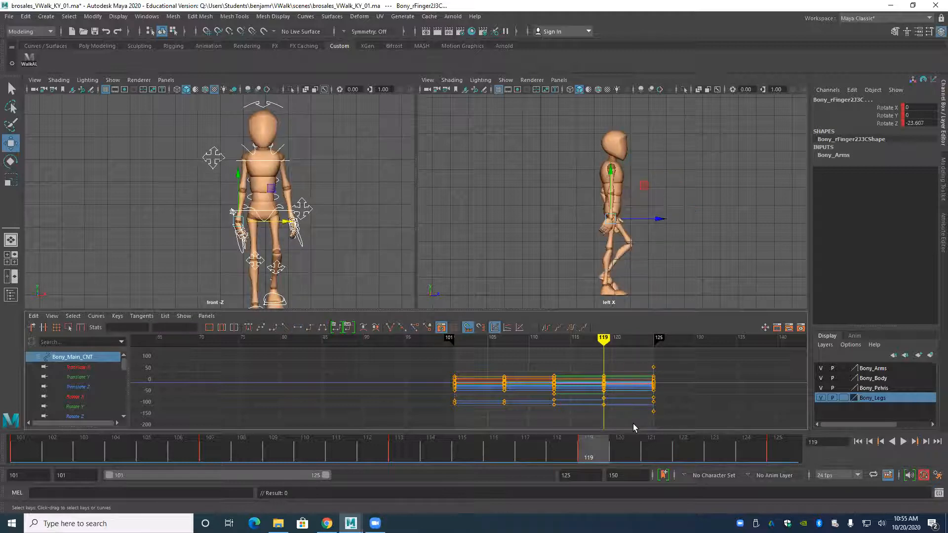
key(comma)
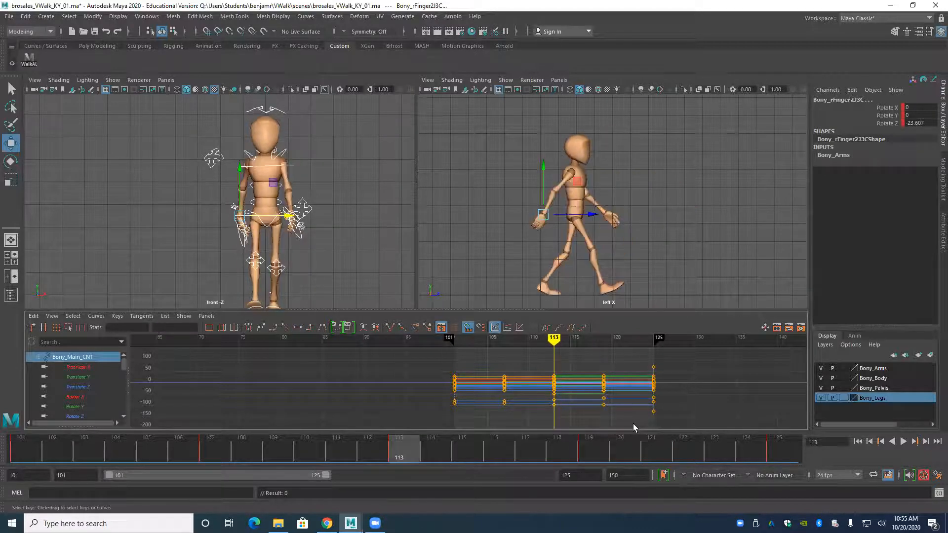
key(comma)
key(period)
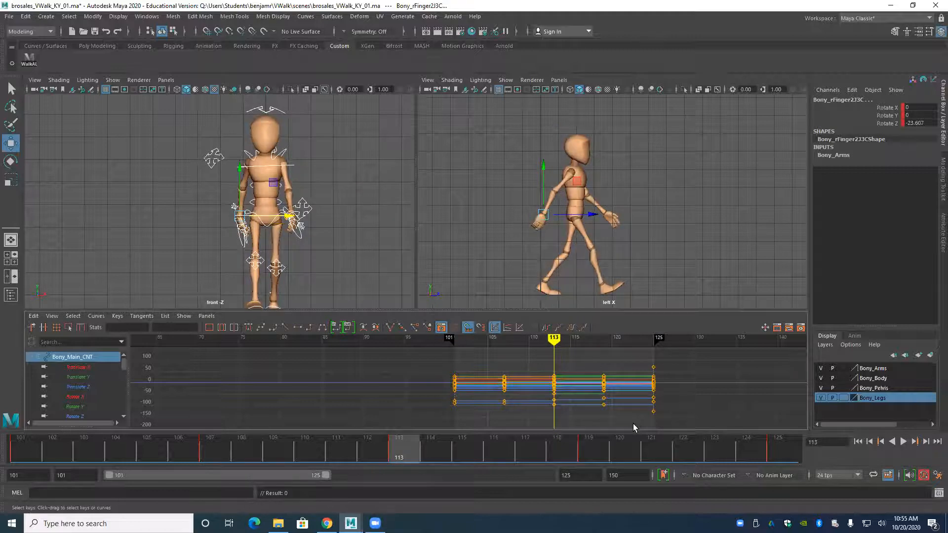
key(comma)
key(comma)
key(period)
key(period)
key(period)
key(period)
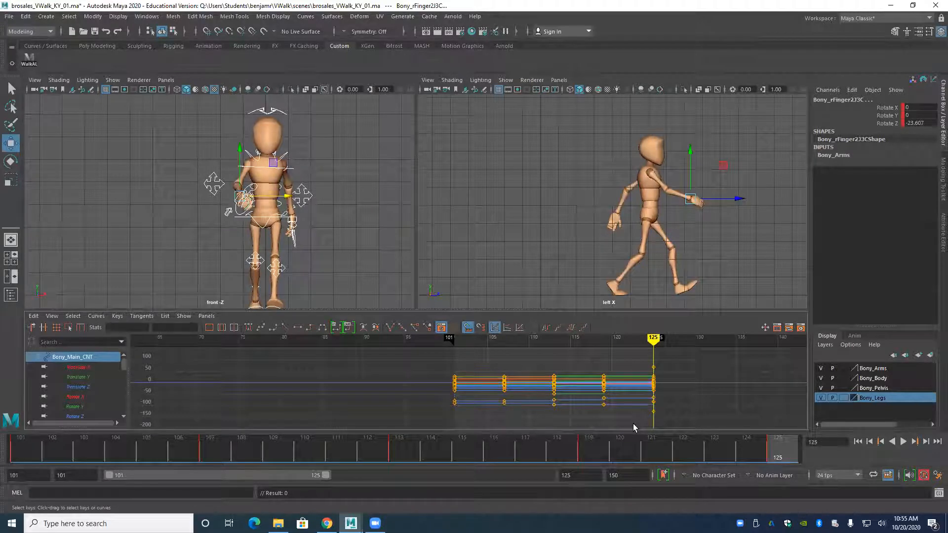
Give all the controls' remaining keys from frame 101 to 125 stepped tangents and scrub the timeline to check the held poses.
drag(650, 340, 524, 390)
drag(434, 355, 692, 417)
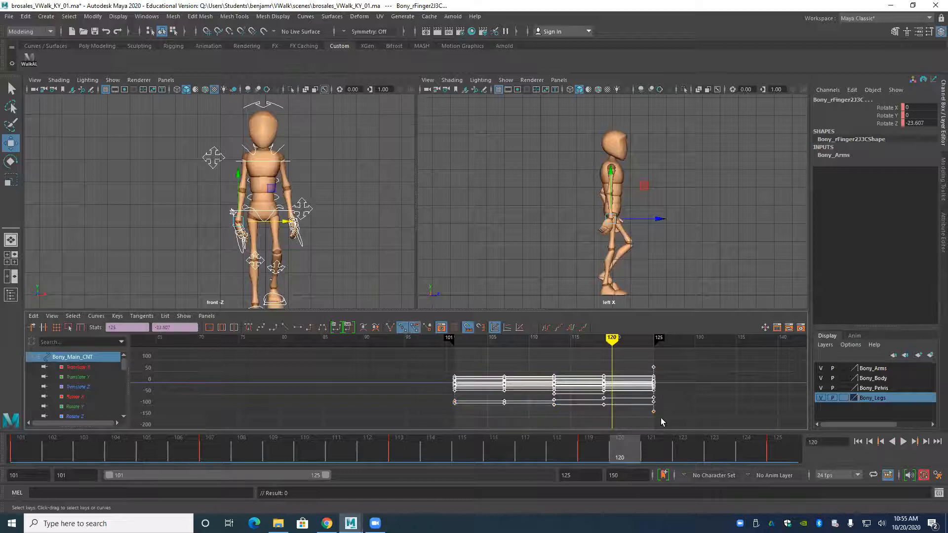
click(311, 328)
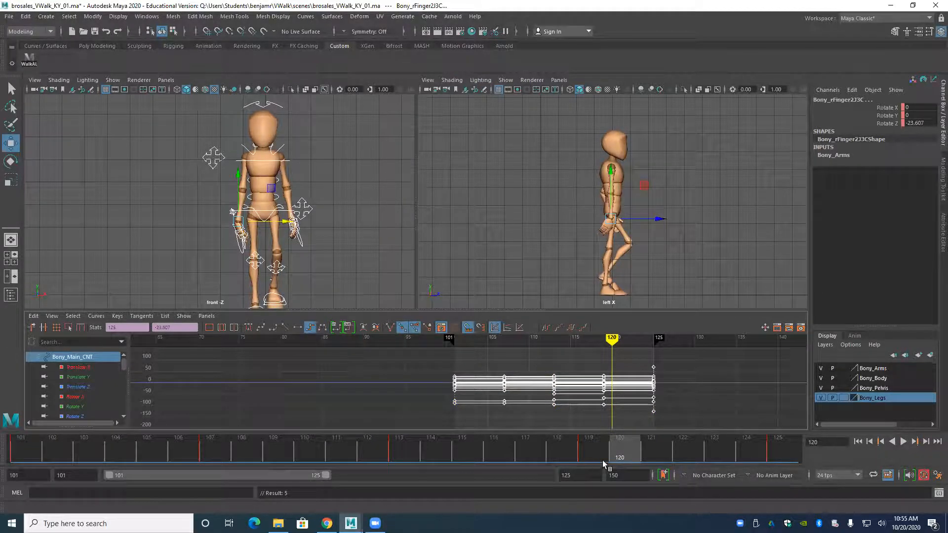
drag(552, 455, 314, 447)
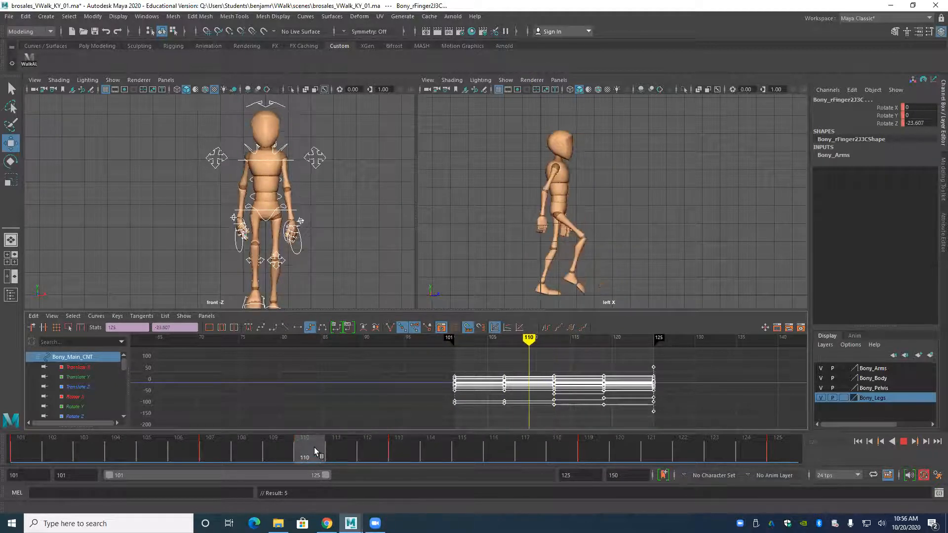
Select the root control, inspect its separate translate curves, and select its Translate Z keys at frames 107 and 113.
click(237, 210)
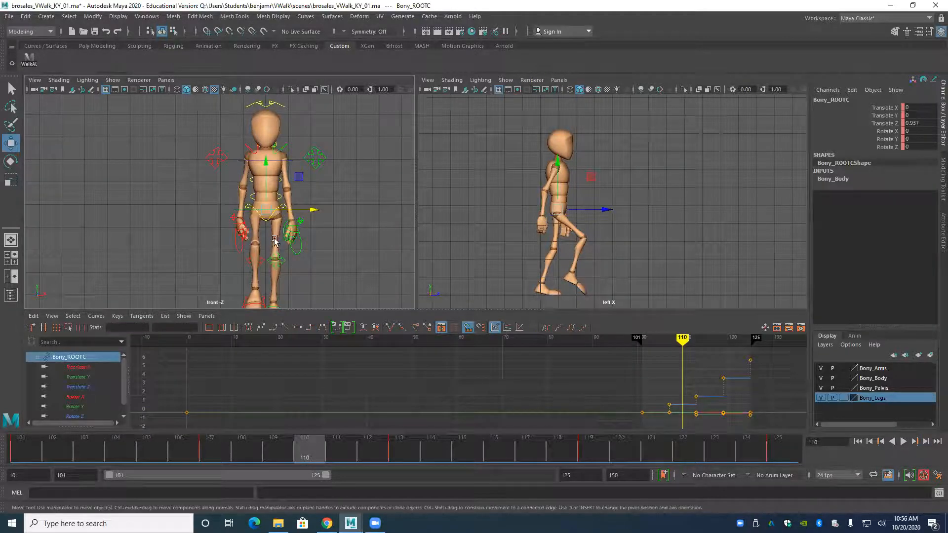
click(79, 377)
click(86, 385)
click(83, 369)
click(84, 377)
click(84, 386)
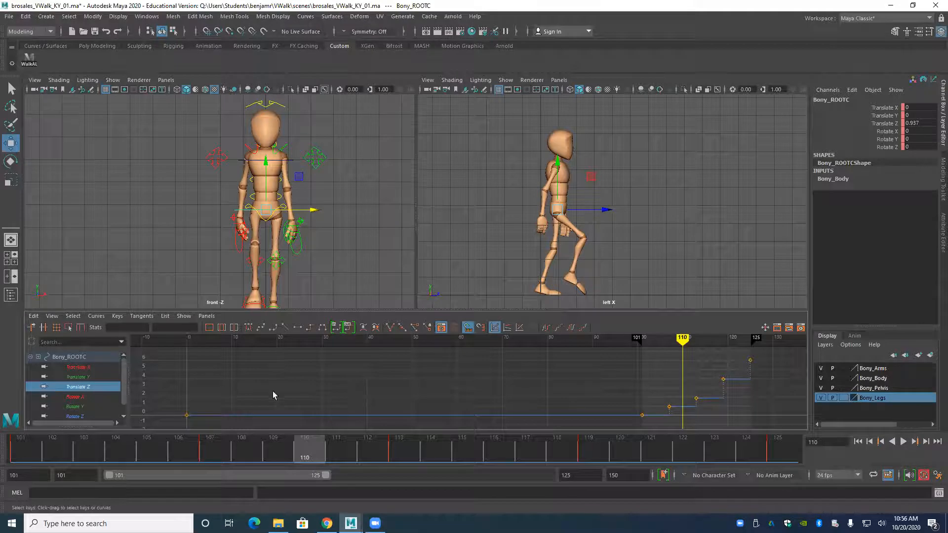
drag(660, 383, 701, 416)
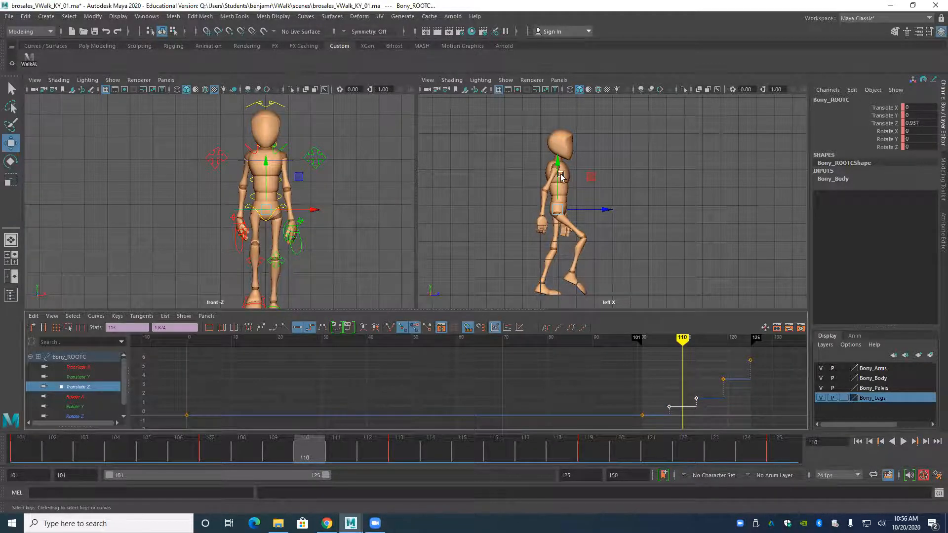
Scrub the timeline and play the stepped walk from frame 101 to check the timing of the key poses.
drag(320, 454, 723, 424)
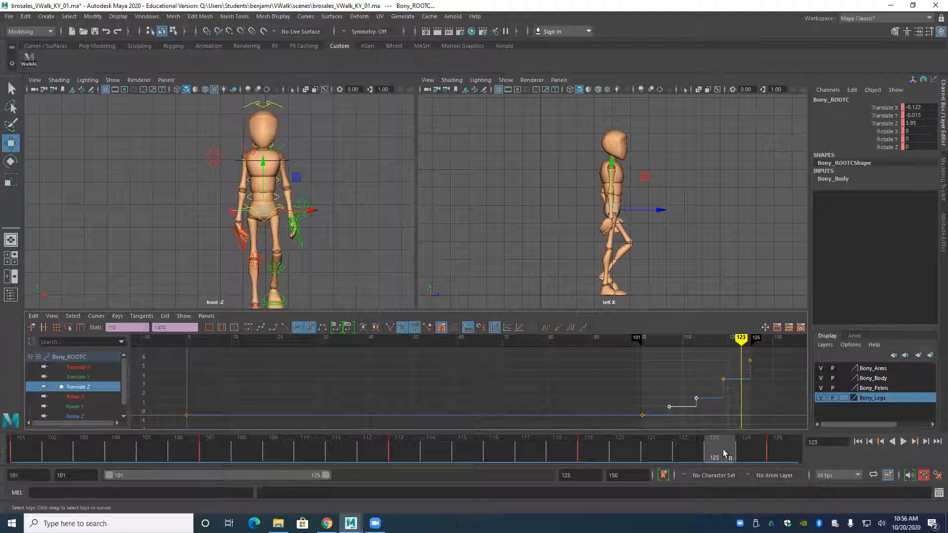
key(alt+v)
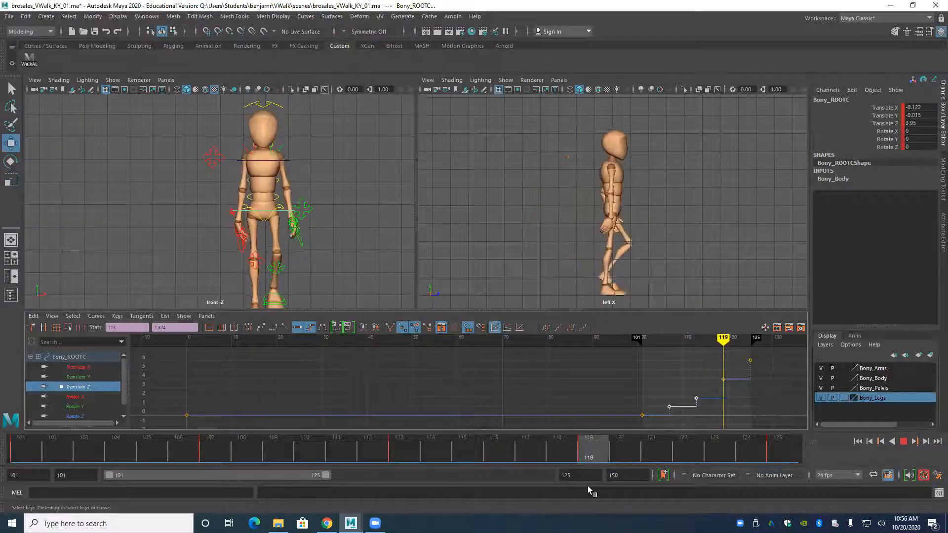
key(Escape)
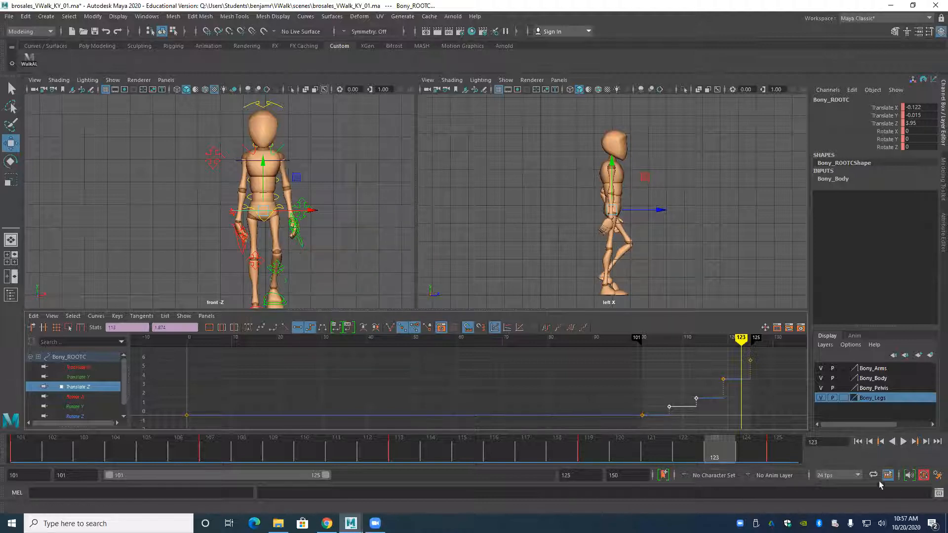
click(858, 442)
click(903, 442)
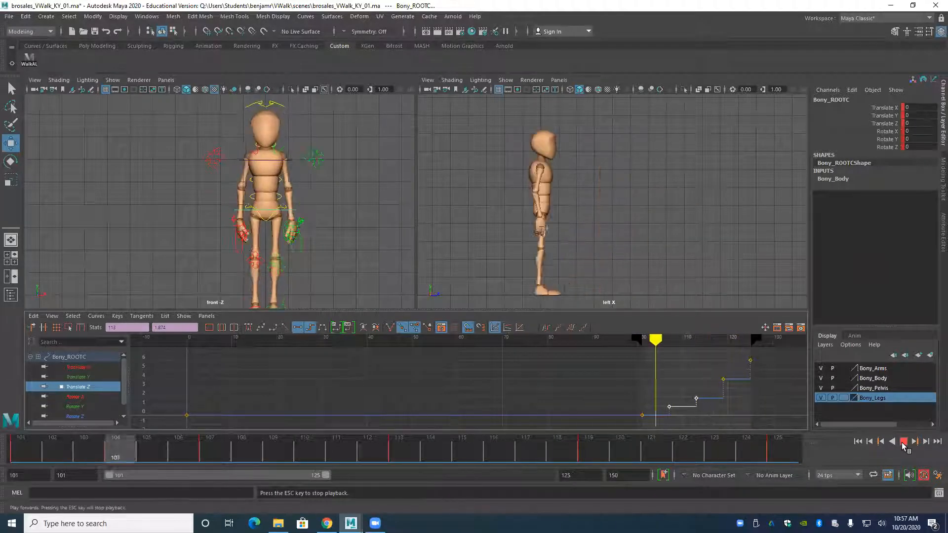
click(904, 442)
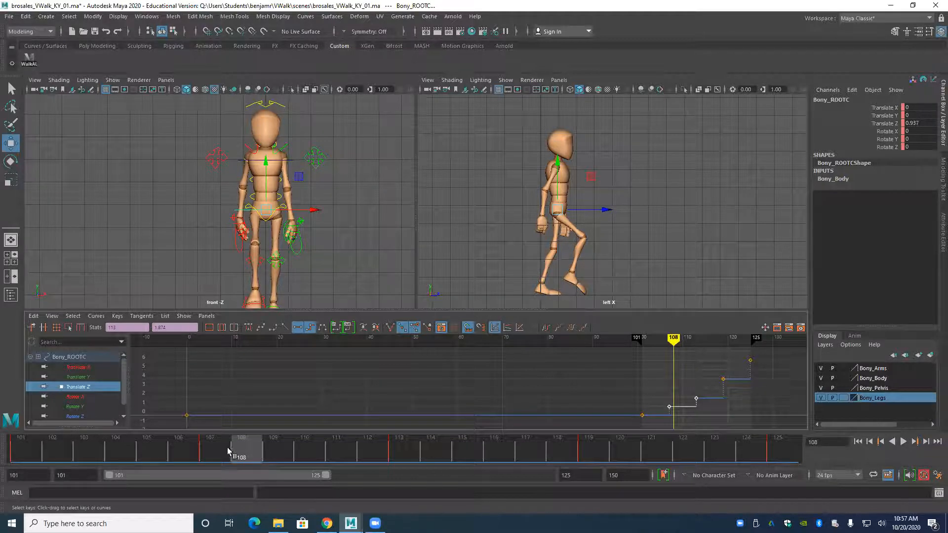
click(13, 450)
key(alt+v)
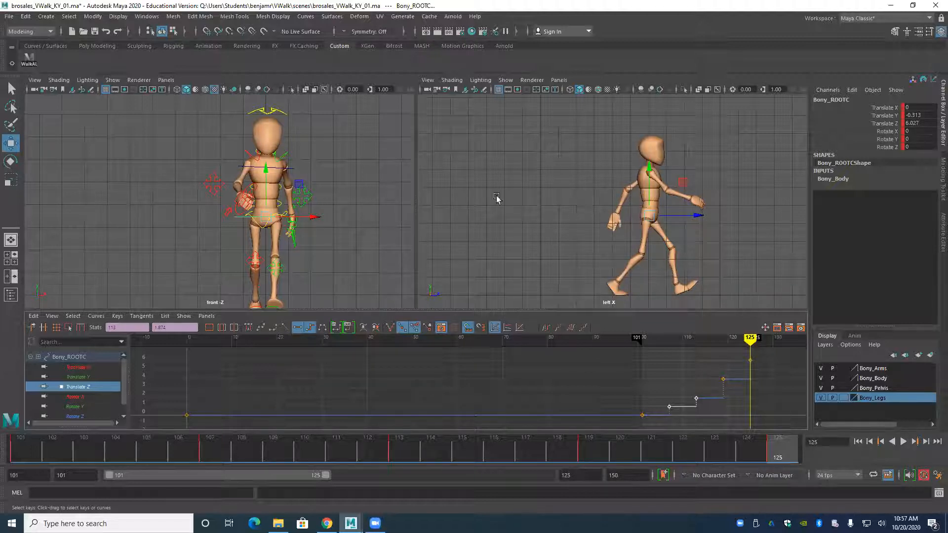
scroll(249, 199, down, 3)
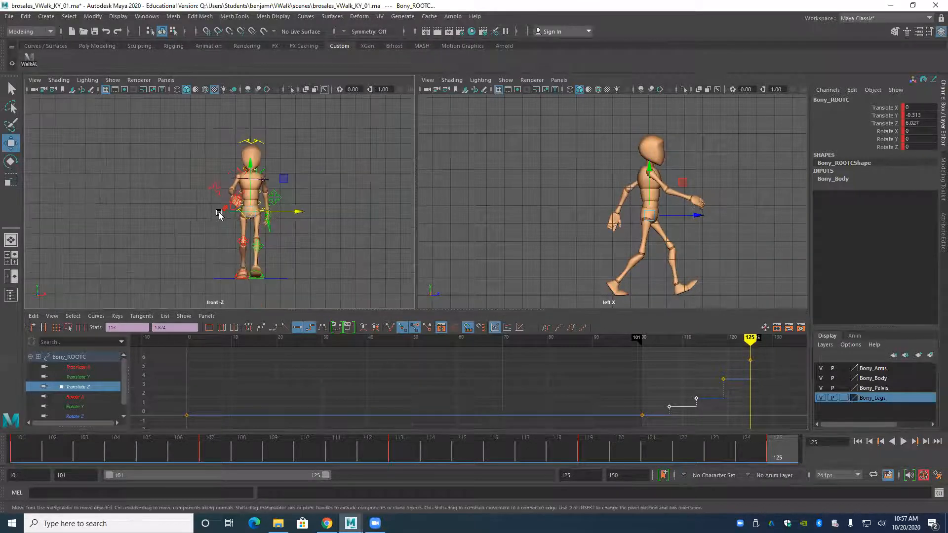
scroll(277, 235, up, 1)
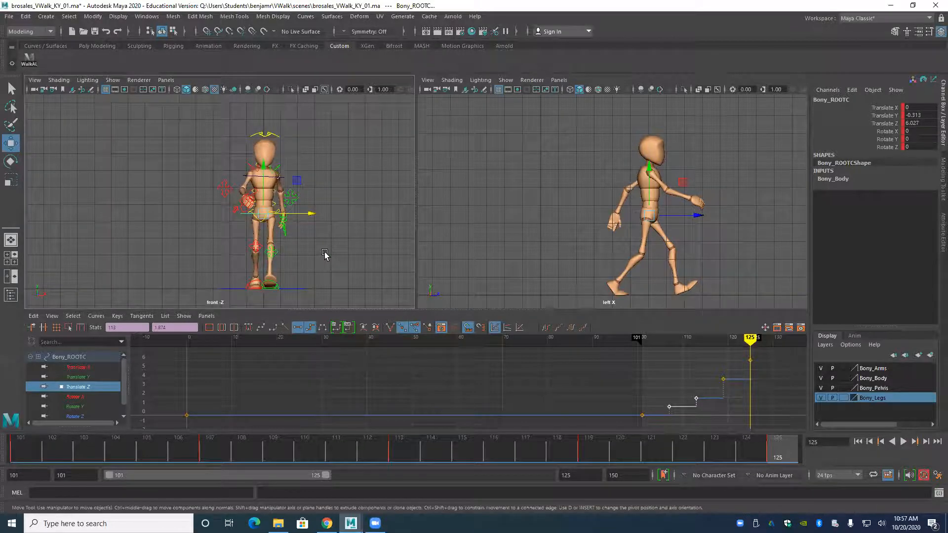
Hide the rig's control curves in the front view and maximize that view with the timeline back at frame 101.
click(325, 255)
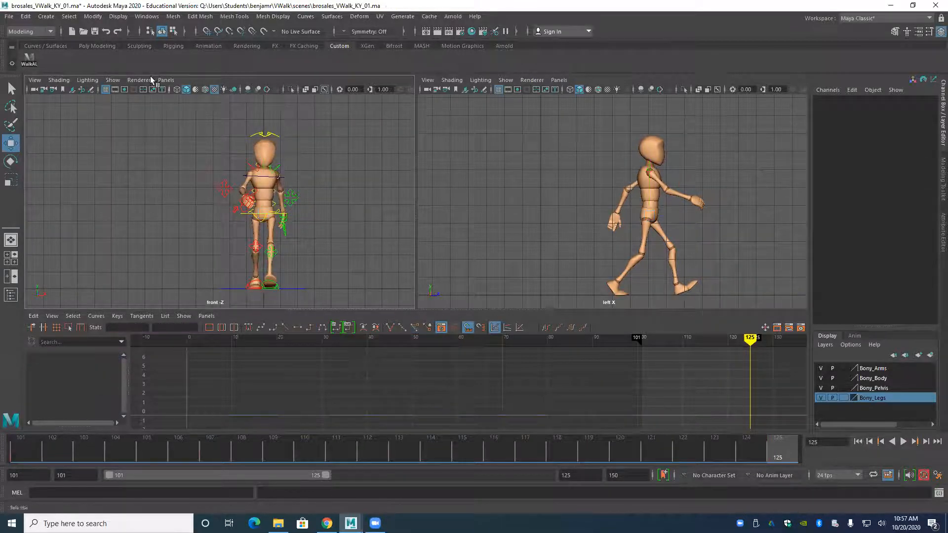
click(112, 80)
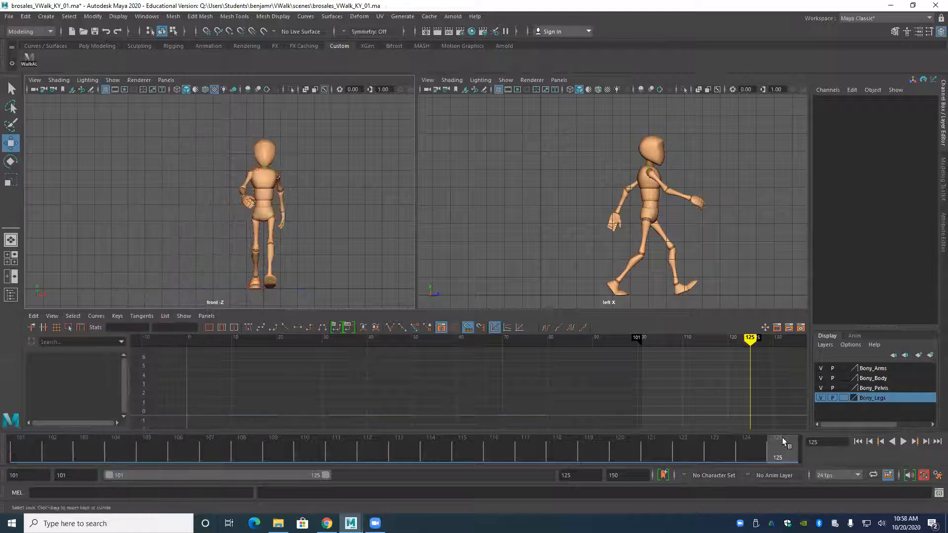
click(860, 442)
key(space)
alt+right_drag(488, 296, 420, 269)
alt+middle_drag(387, 262, 357, 259)
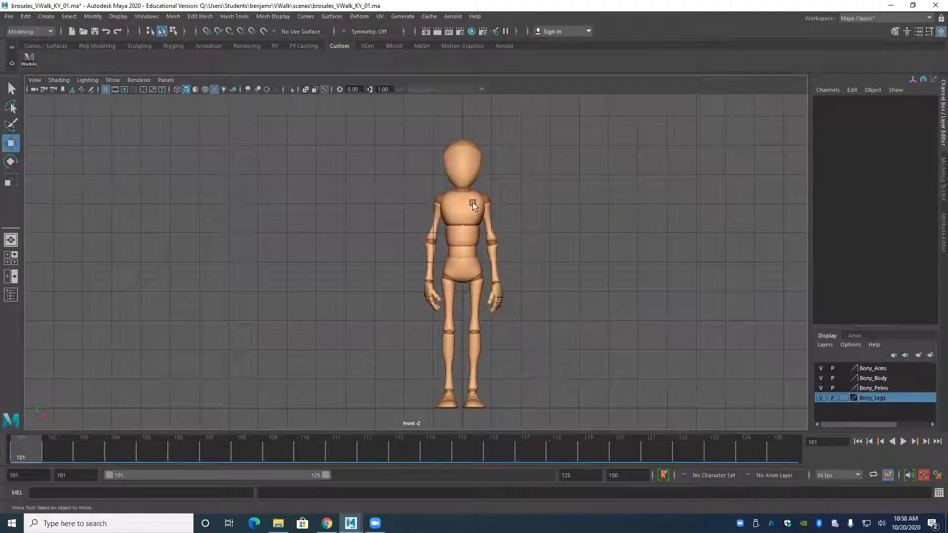
Play and scrub the walk in the front view between frames 101 and 125 to check the stepped poses, ending at frame 101.
click(903, 441)
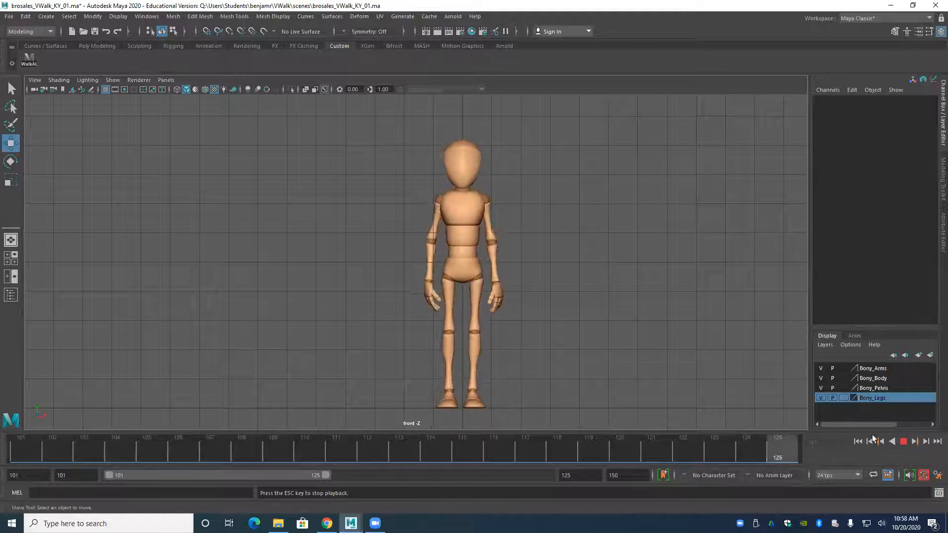
click(900, 442)
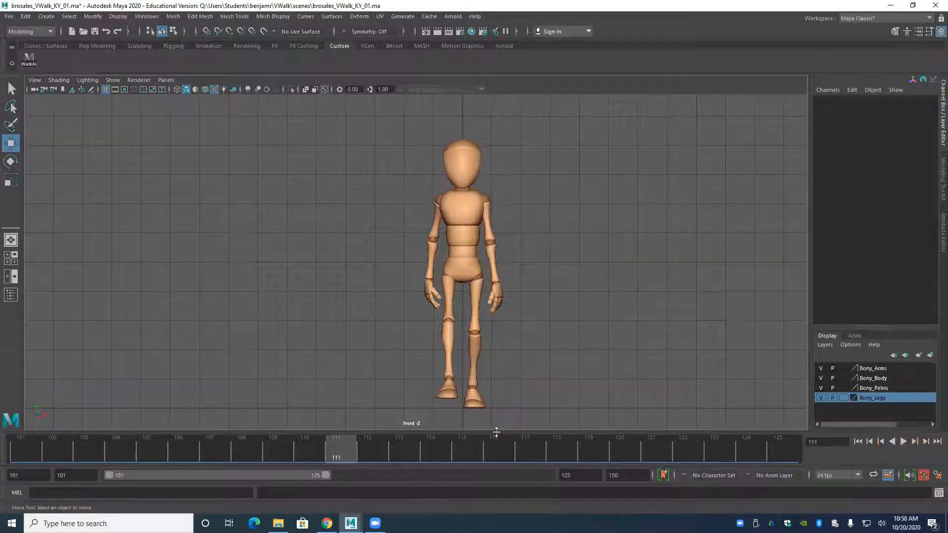
drag(341, 447, 576, 473)
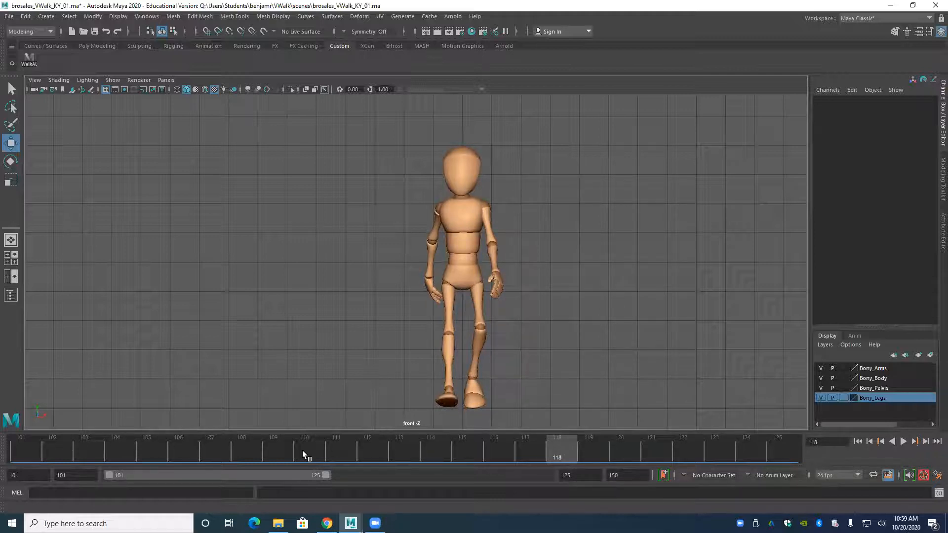
key(alt+v)
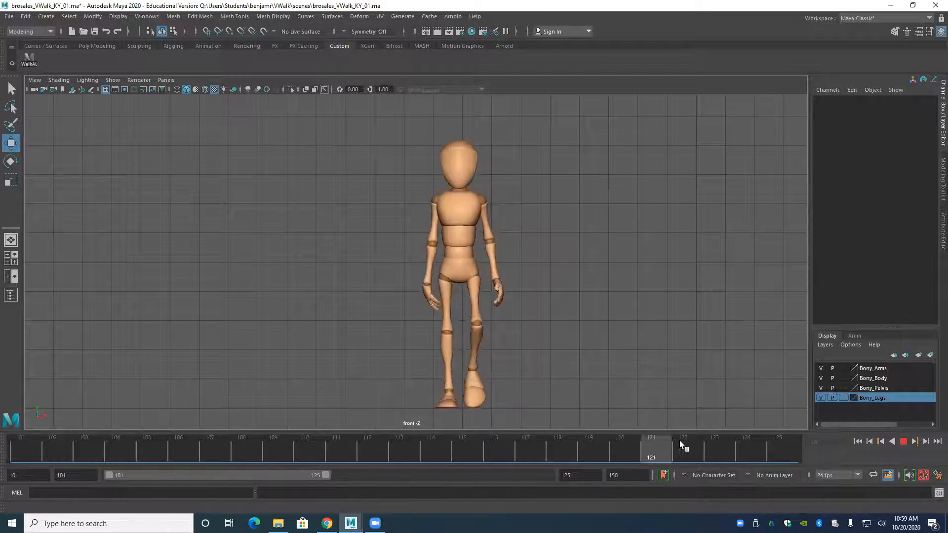
click(777, 445)
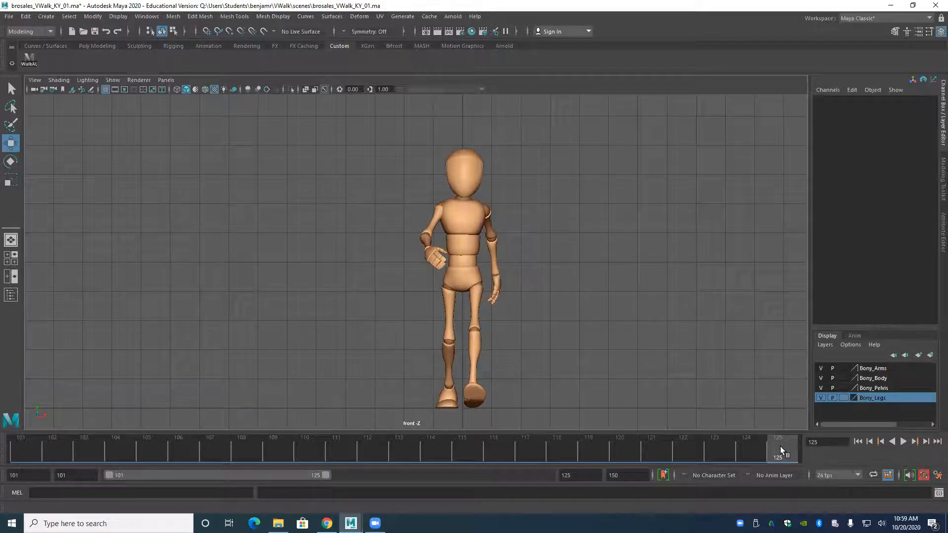
key(alt+v)
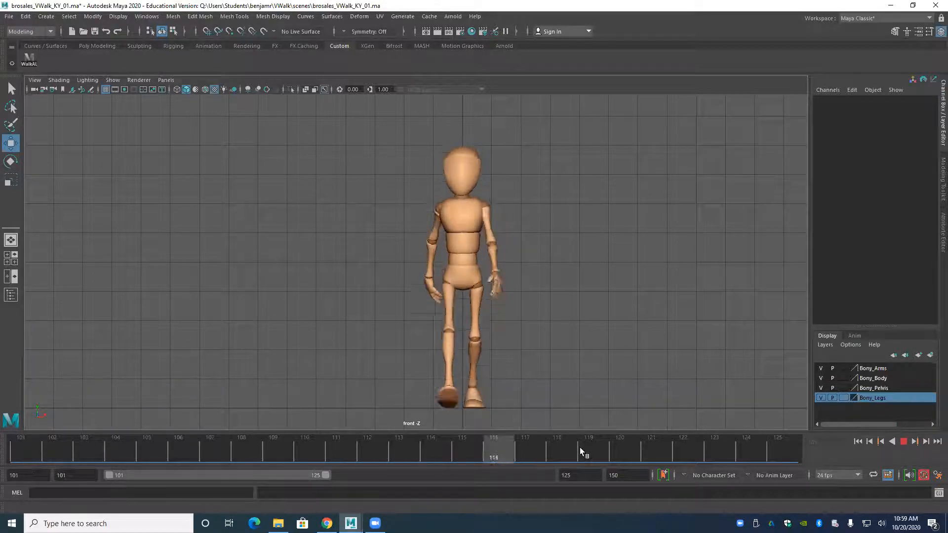
mouse_move(772, 450)
mouse_down()
mouse_move(6, 451)
mouse_move(816, 461)
mouse_move(16, 464)
mouse_up()
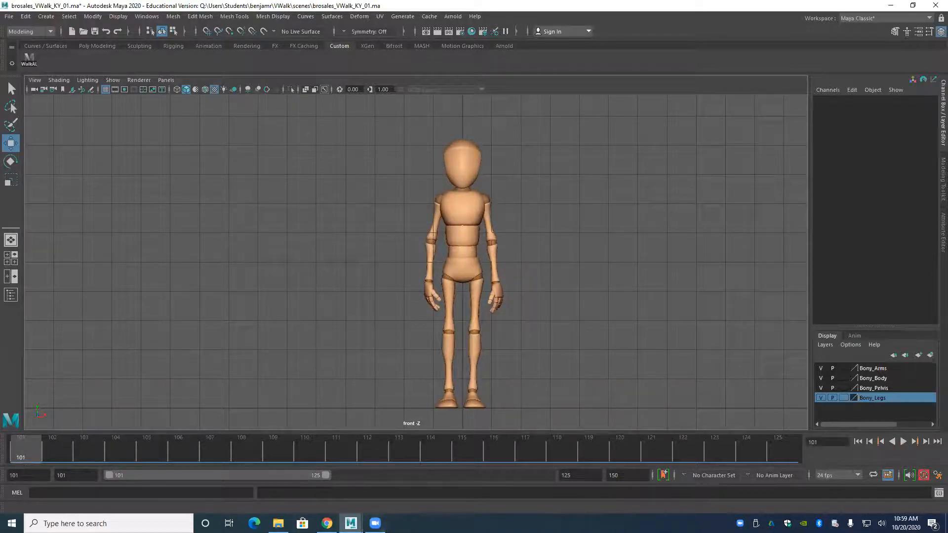
Extend the playback range to frame 150, and shorten its end to frame 124.
click(375, 524)
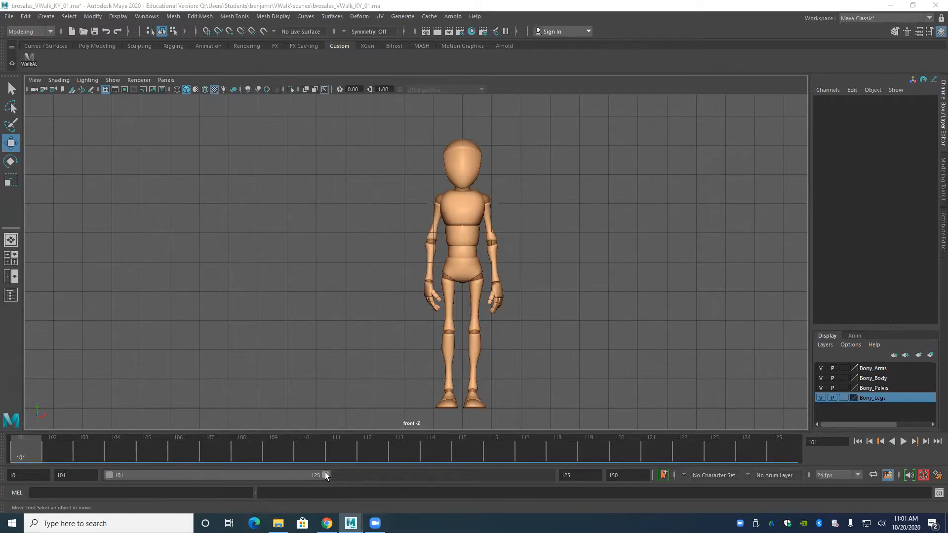
drag(325, 474, 715, 458)
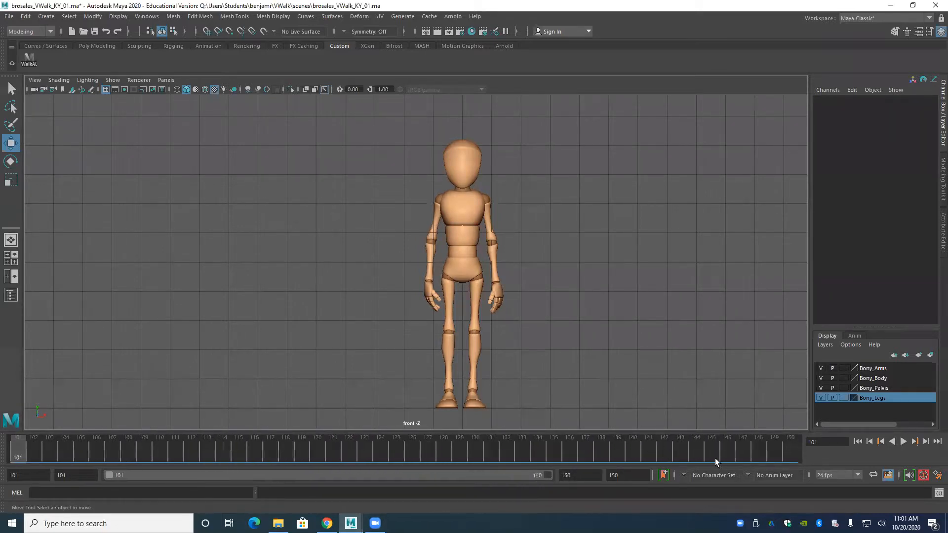
drag(546, 472, 303, 491)
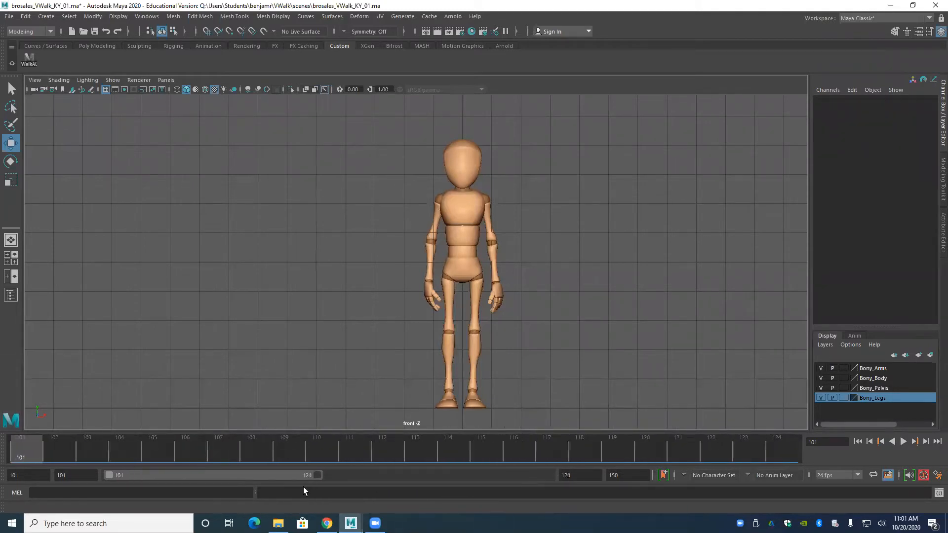